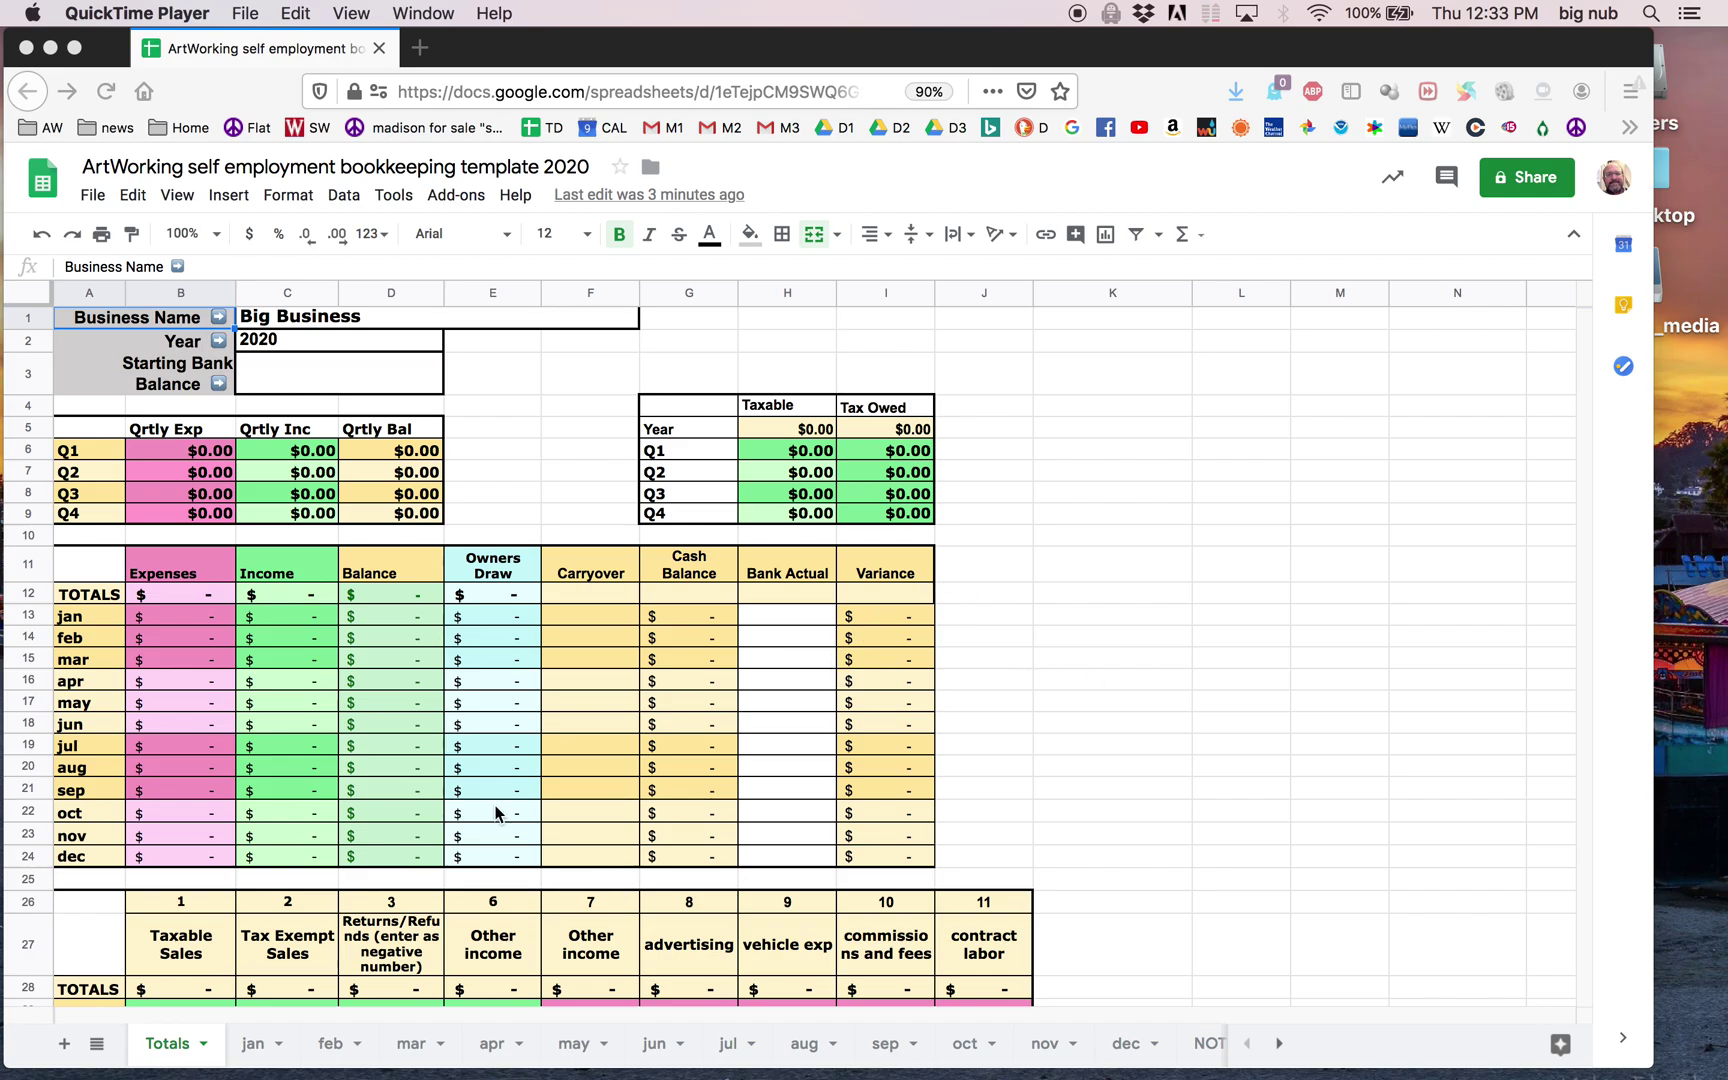
Step: Examine the column layout of the January ledger sheet and return to the Totals sheet
{"action": "left_click", "coordinate": [259, 1052]}
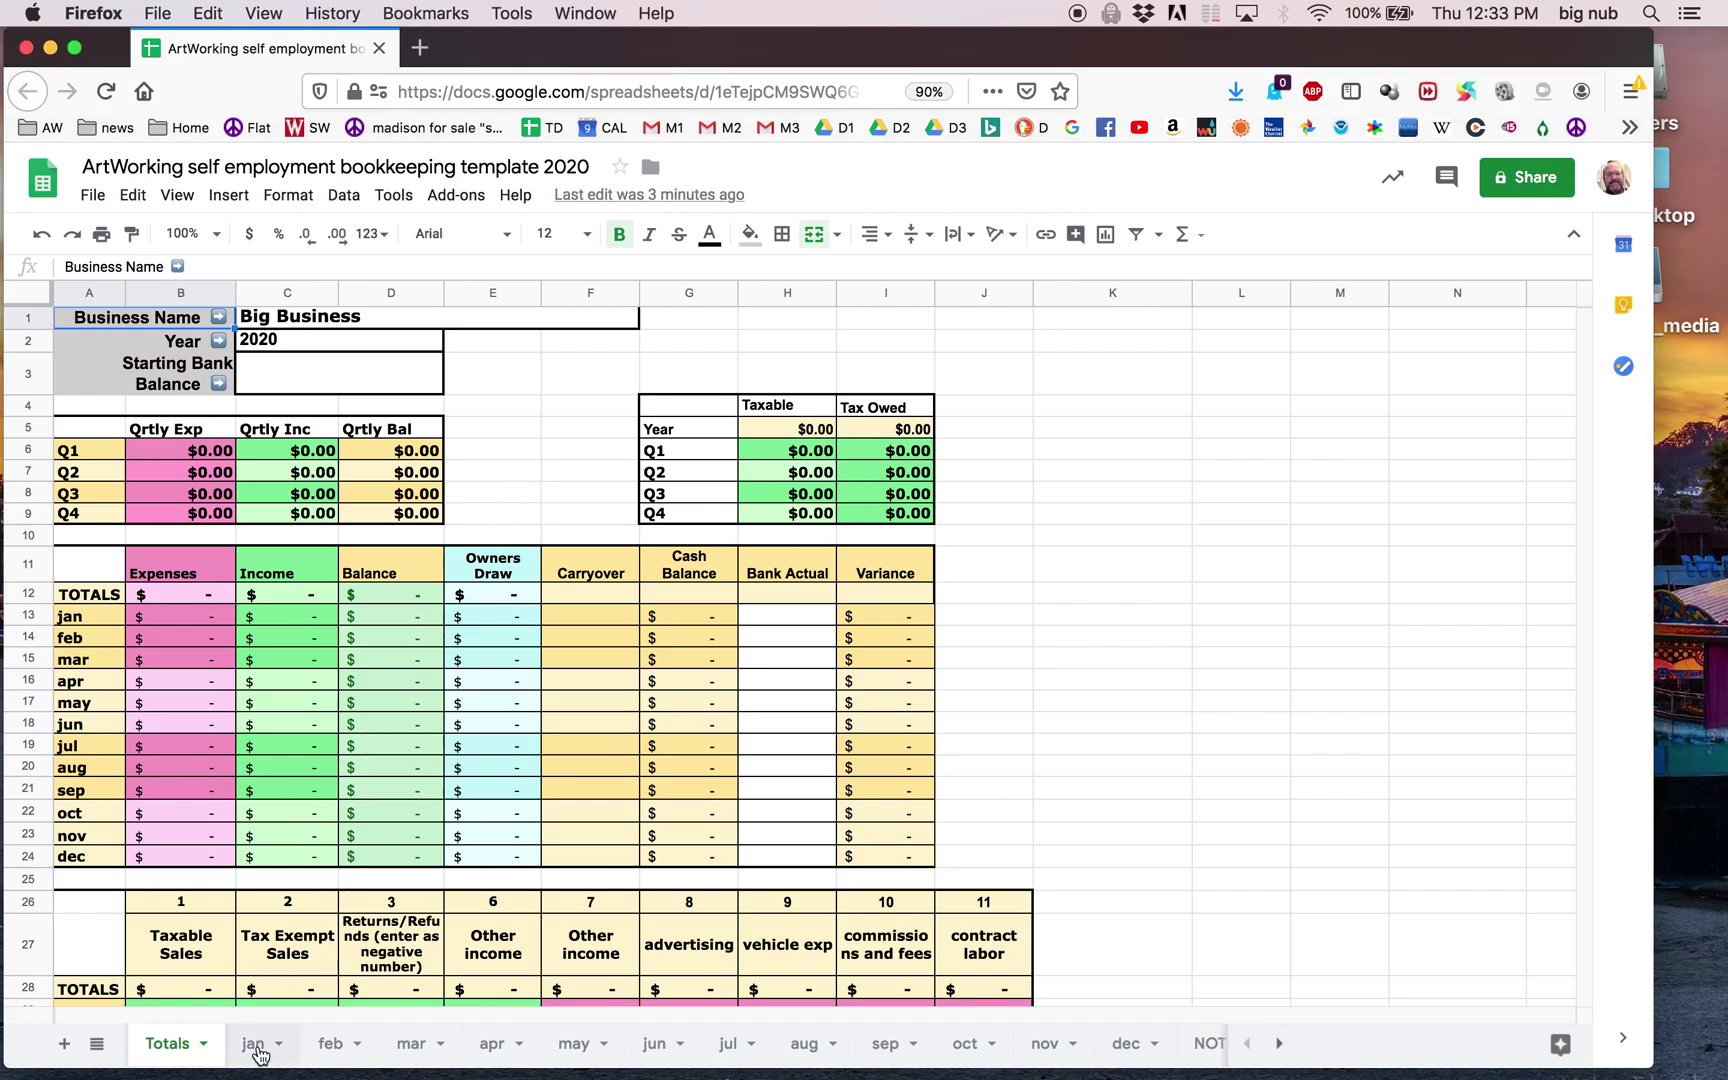
{"action": "left_click", "coordinate": [256, 1050]}
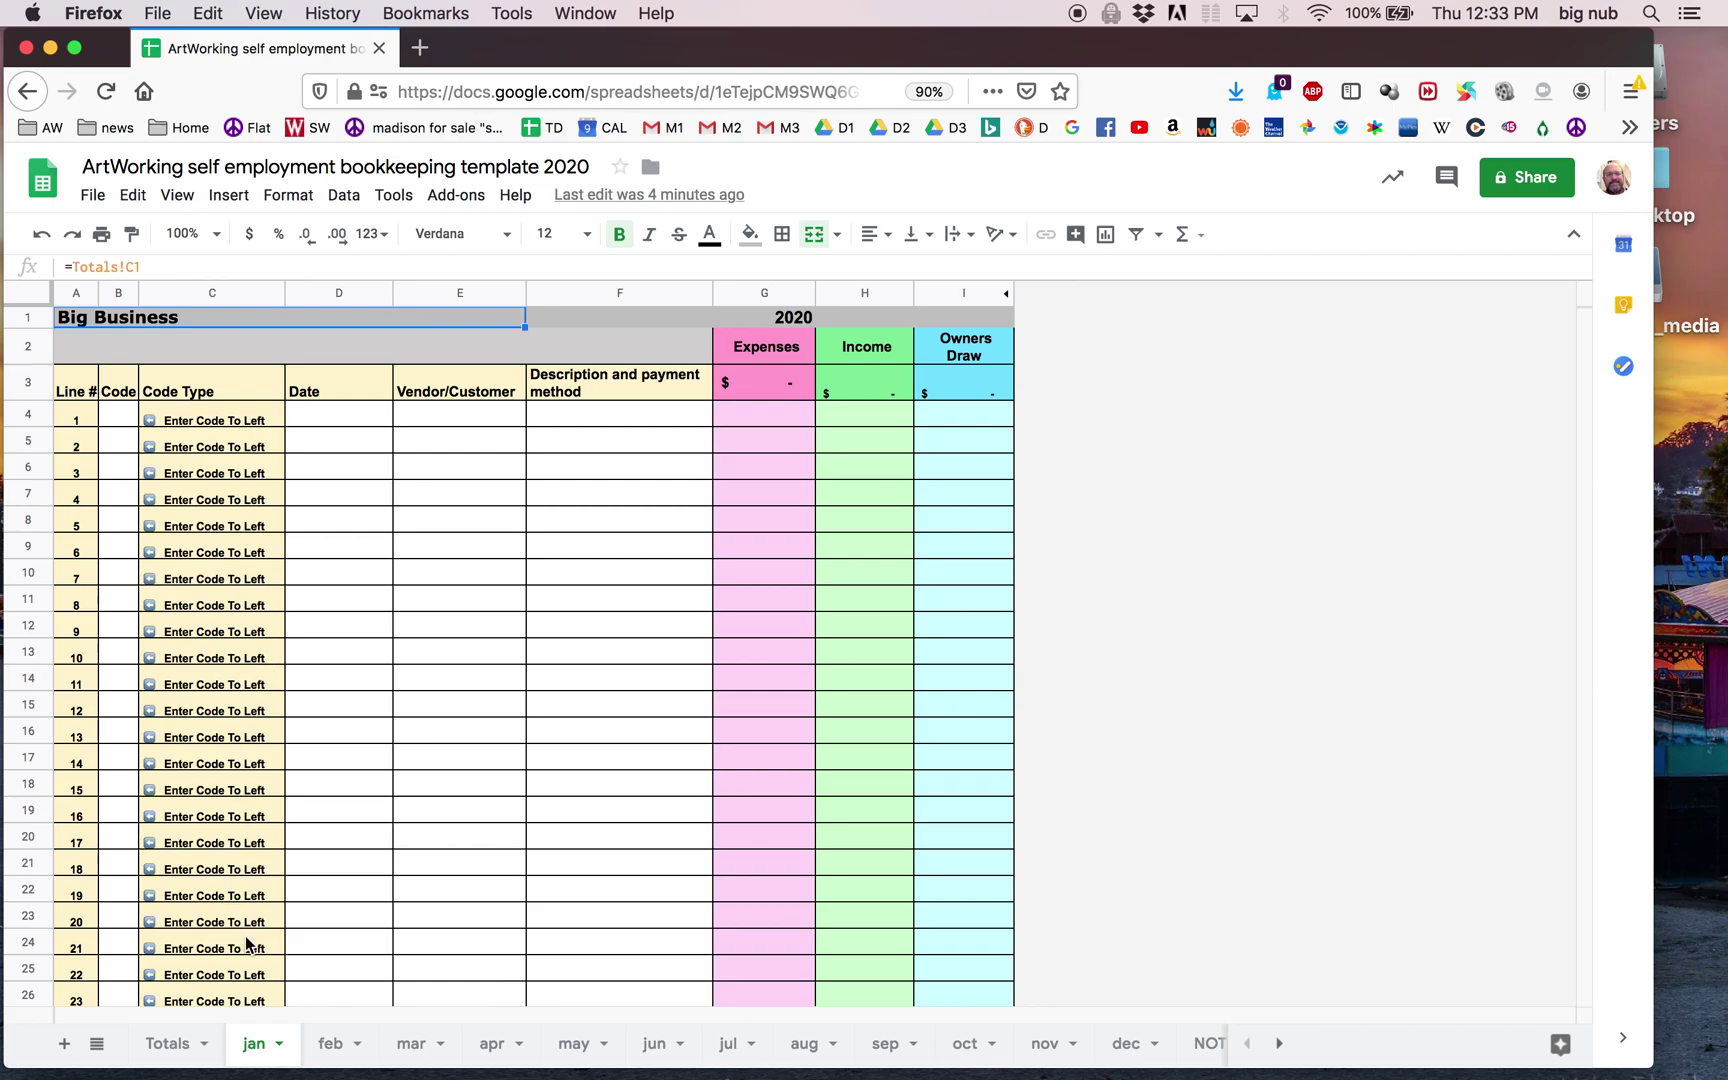
{"action": "left_click", "coordinate": [172, 1046]}
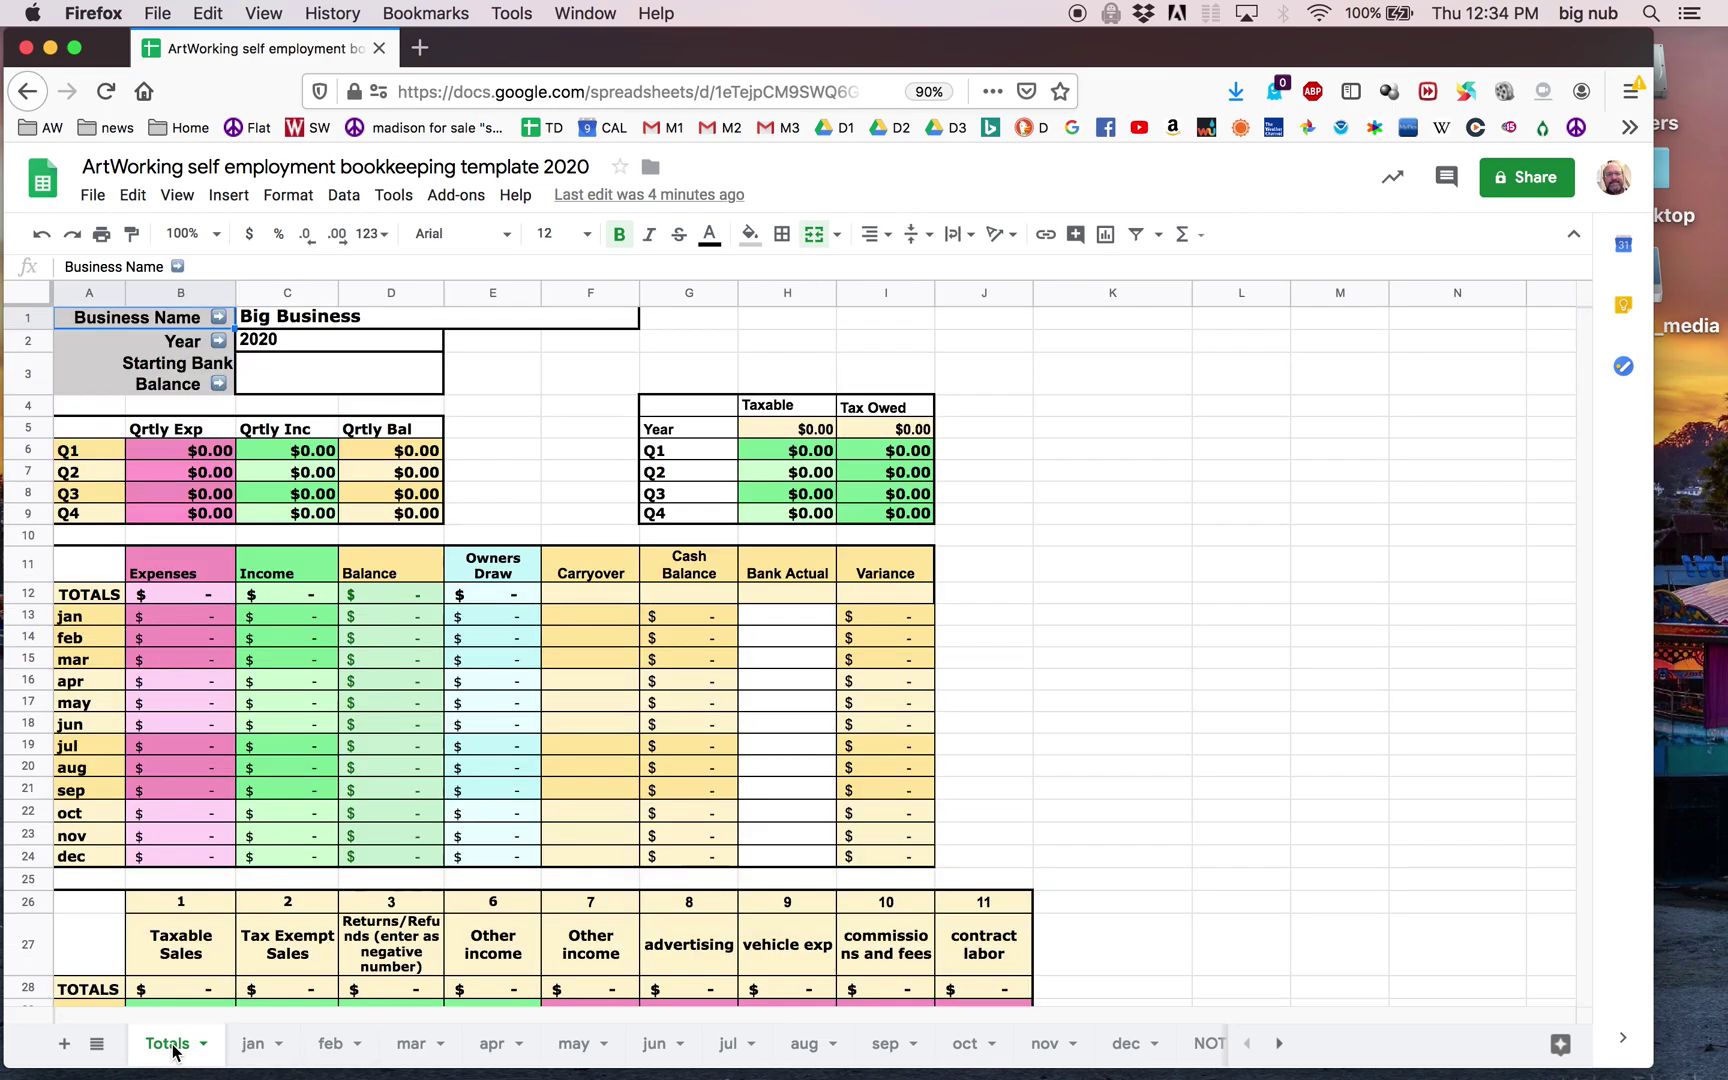
Step: Look over the Totals sheet's quarterly and monthly summaries and the numbered income and expense category tables
{"action": "scroll", "coordinate": [1025, 757], "scroll_direction": "down", "scroll_amount": 5}
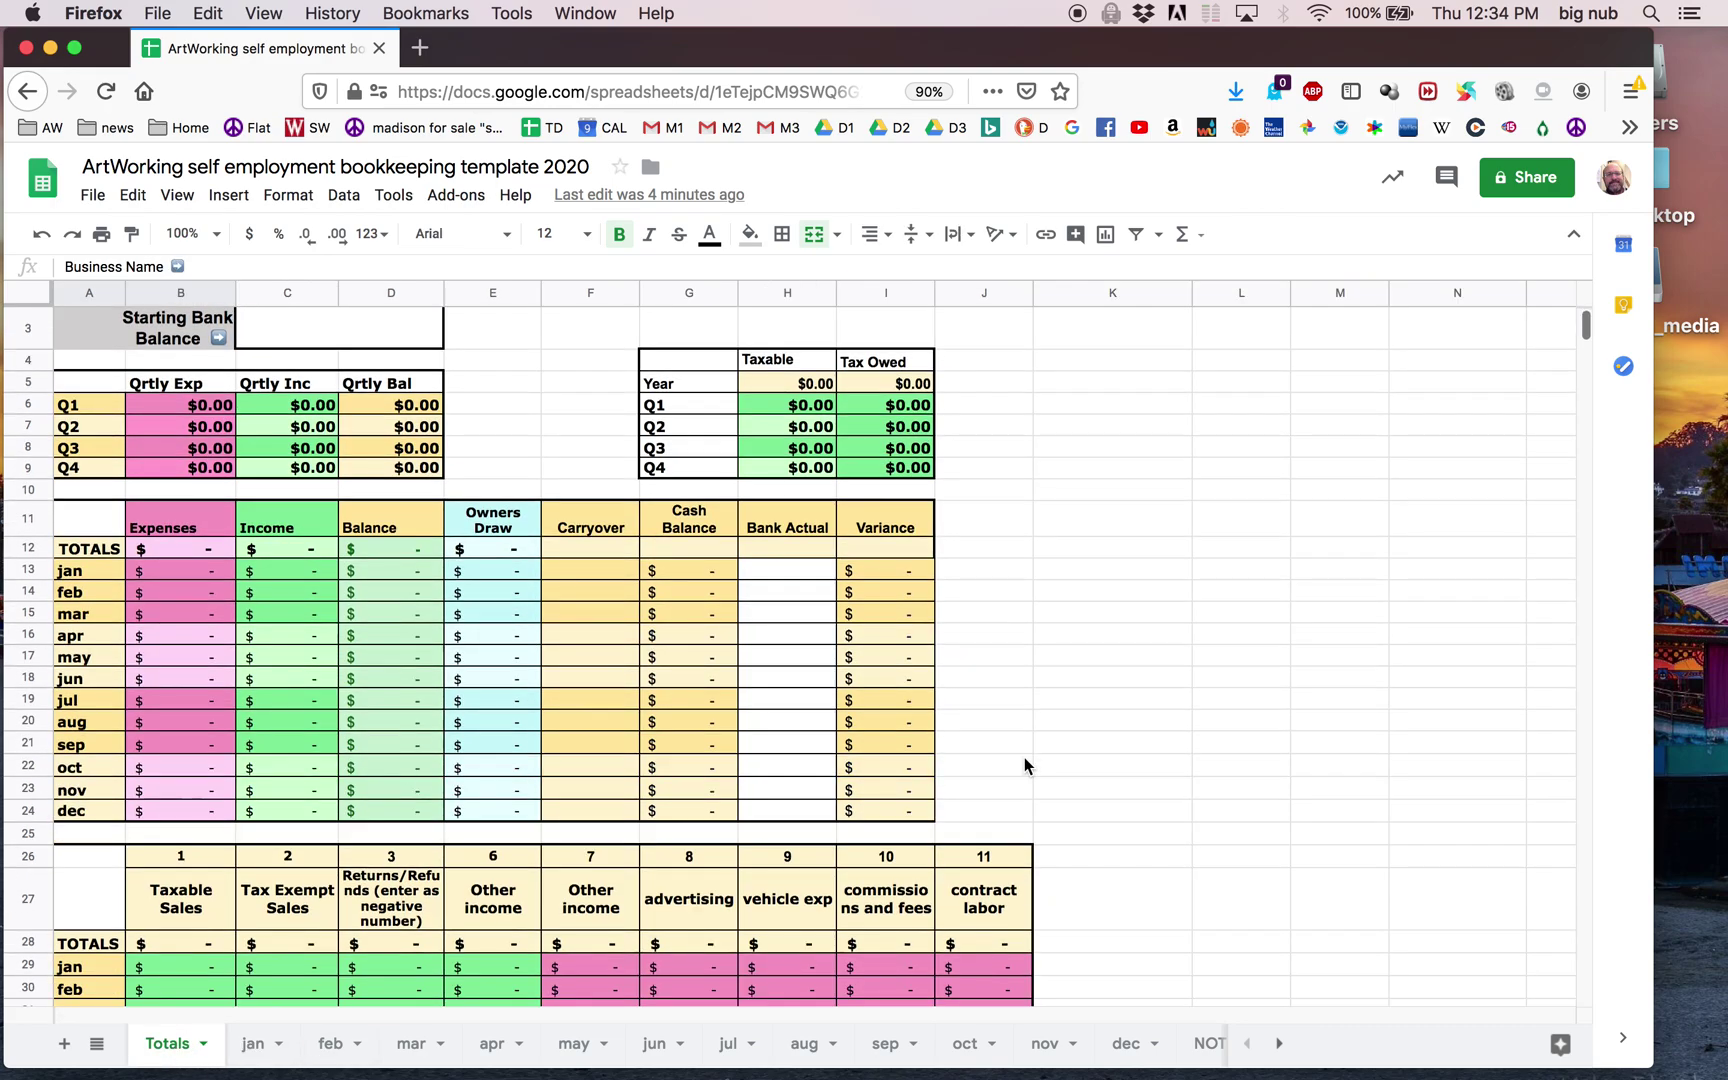
{"action": "scroll", "coordinate": [1025, 757], "scroll_direction": "down", "scroll_amount": 8}
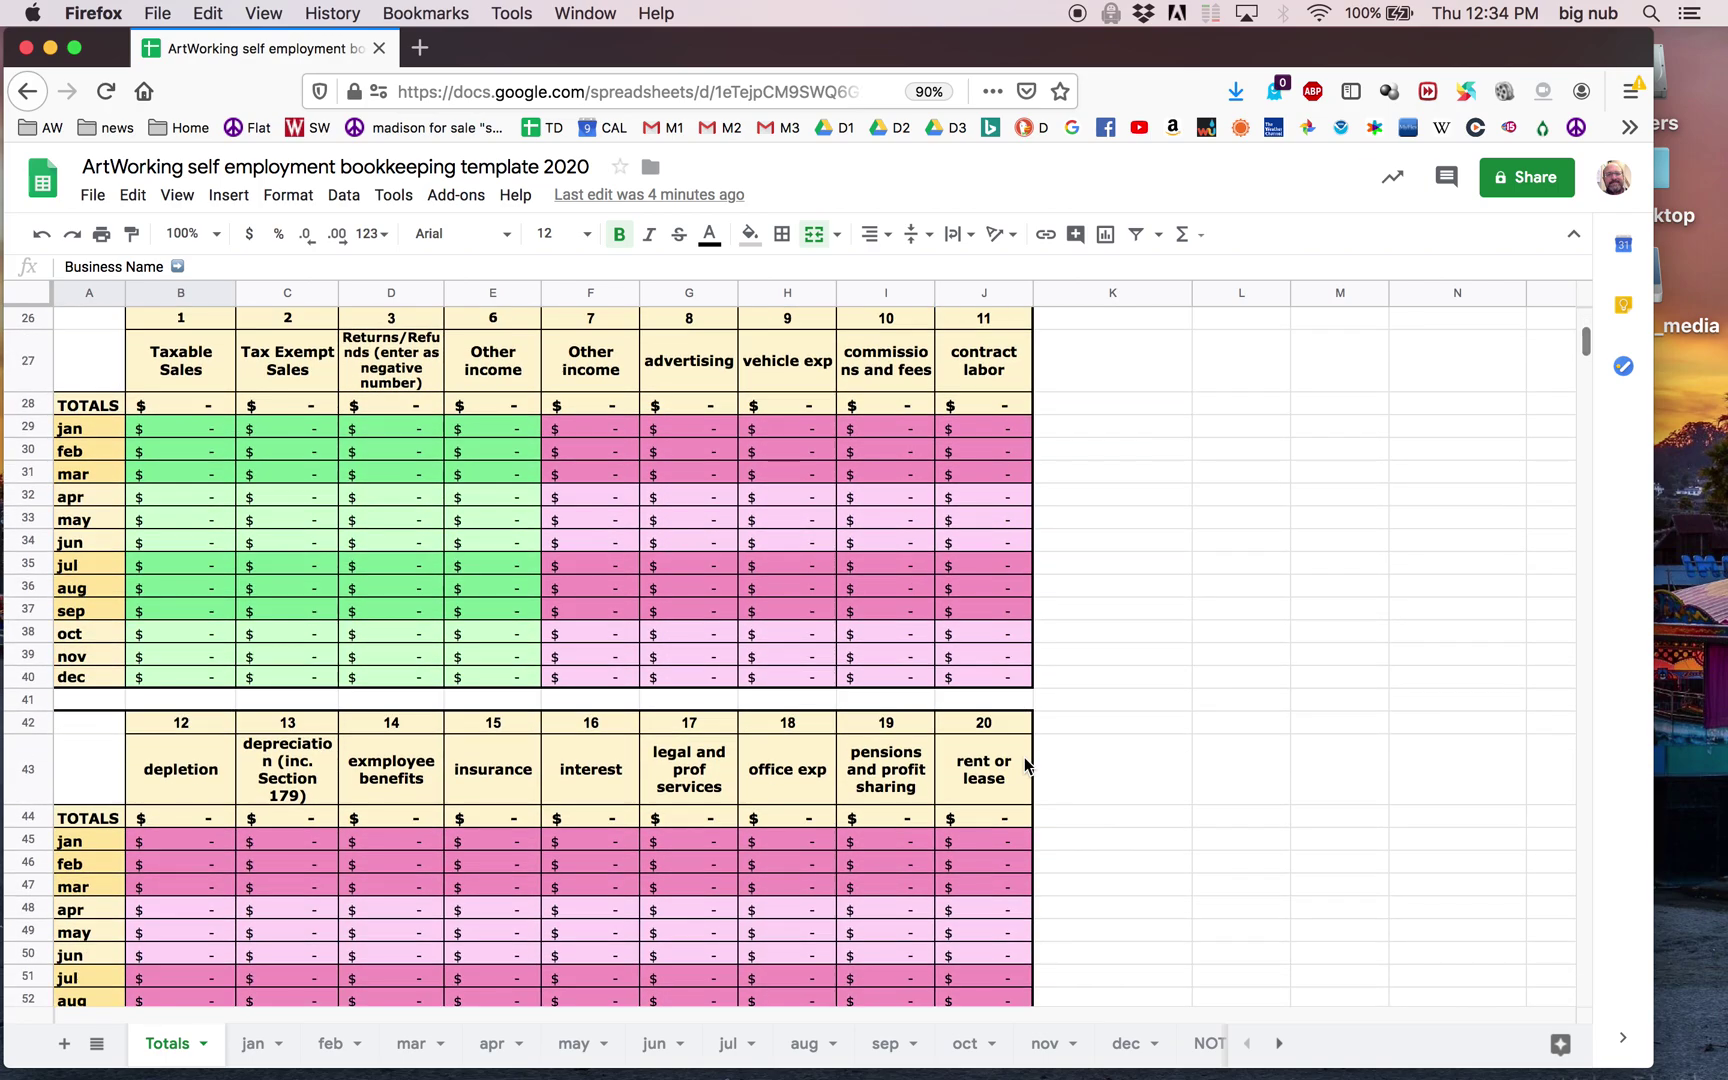
{"action": "scroll", "coordinate": [1025, 757], "scroll_direction": "down", "scroll_amount": 7}
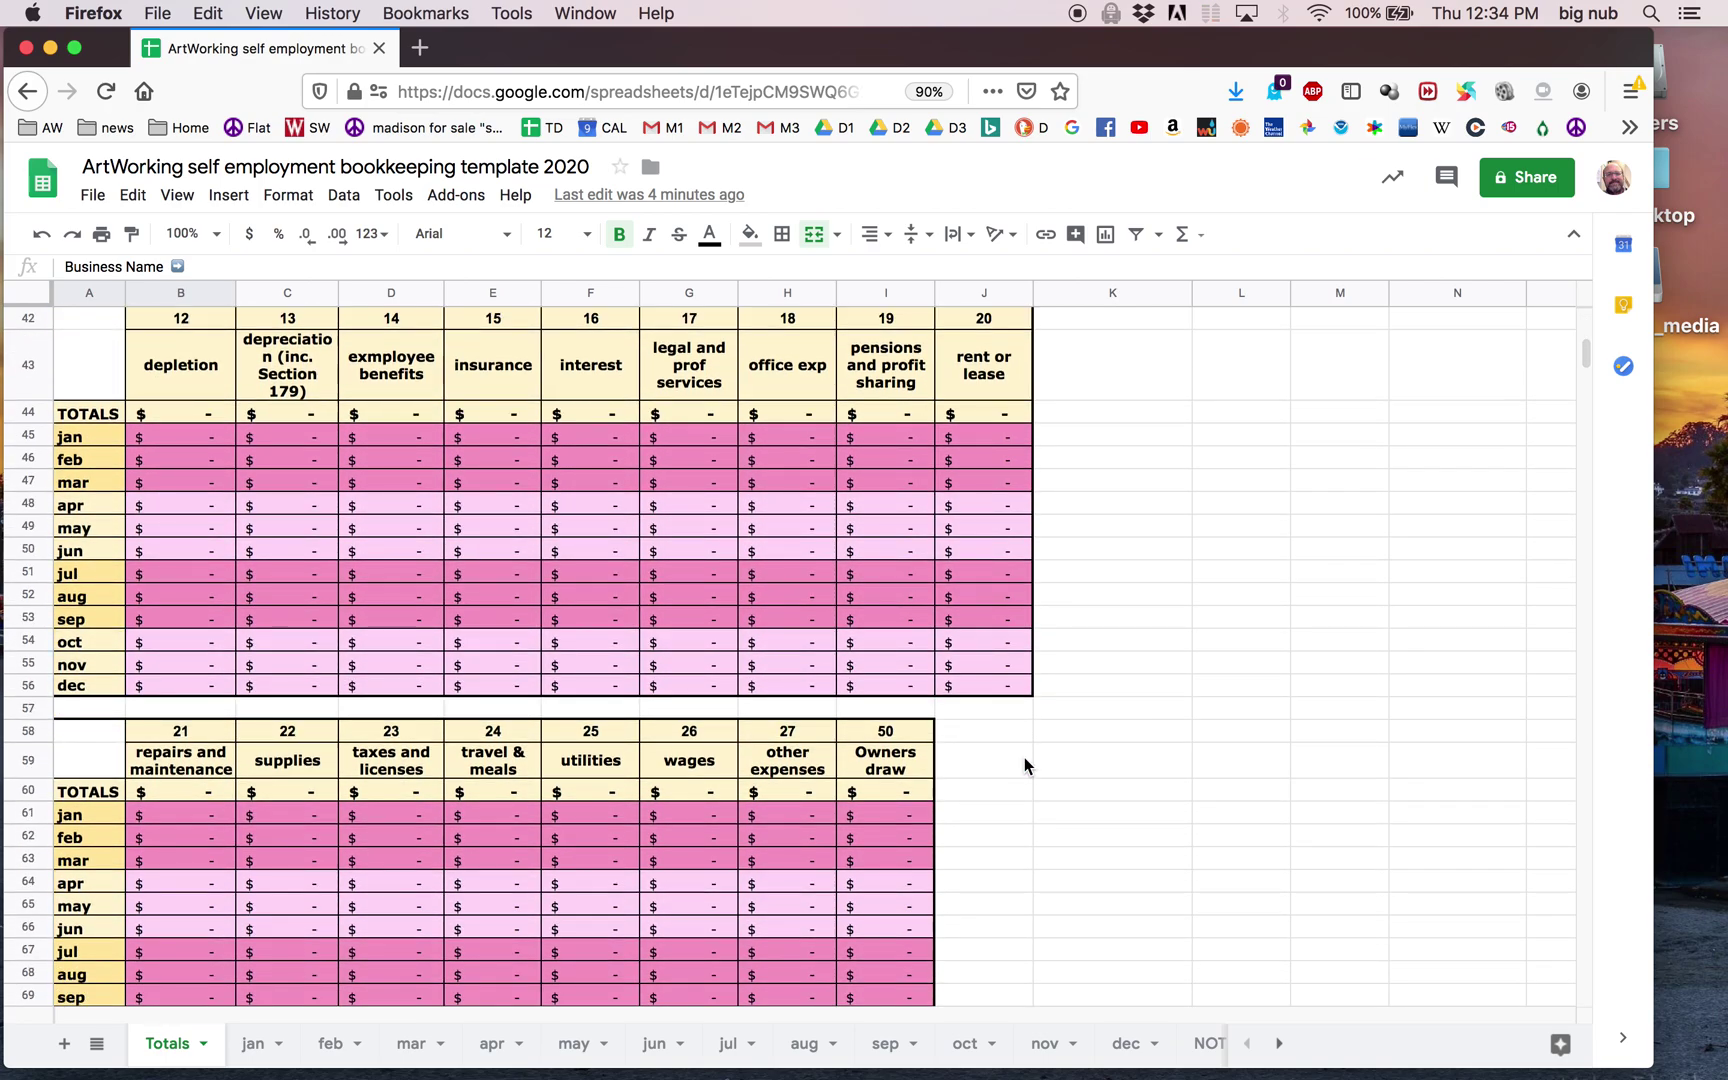
{"action": "scroll", "coordinate": [1025, 765], "scroll_direction": "down", "scroll_amount": 3}
{"action": "scroll", "coordinate": [1022, 764], "scroll_direction": "up", "scroll_amount": 18}
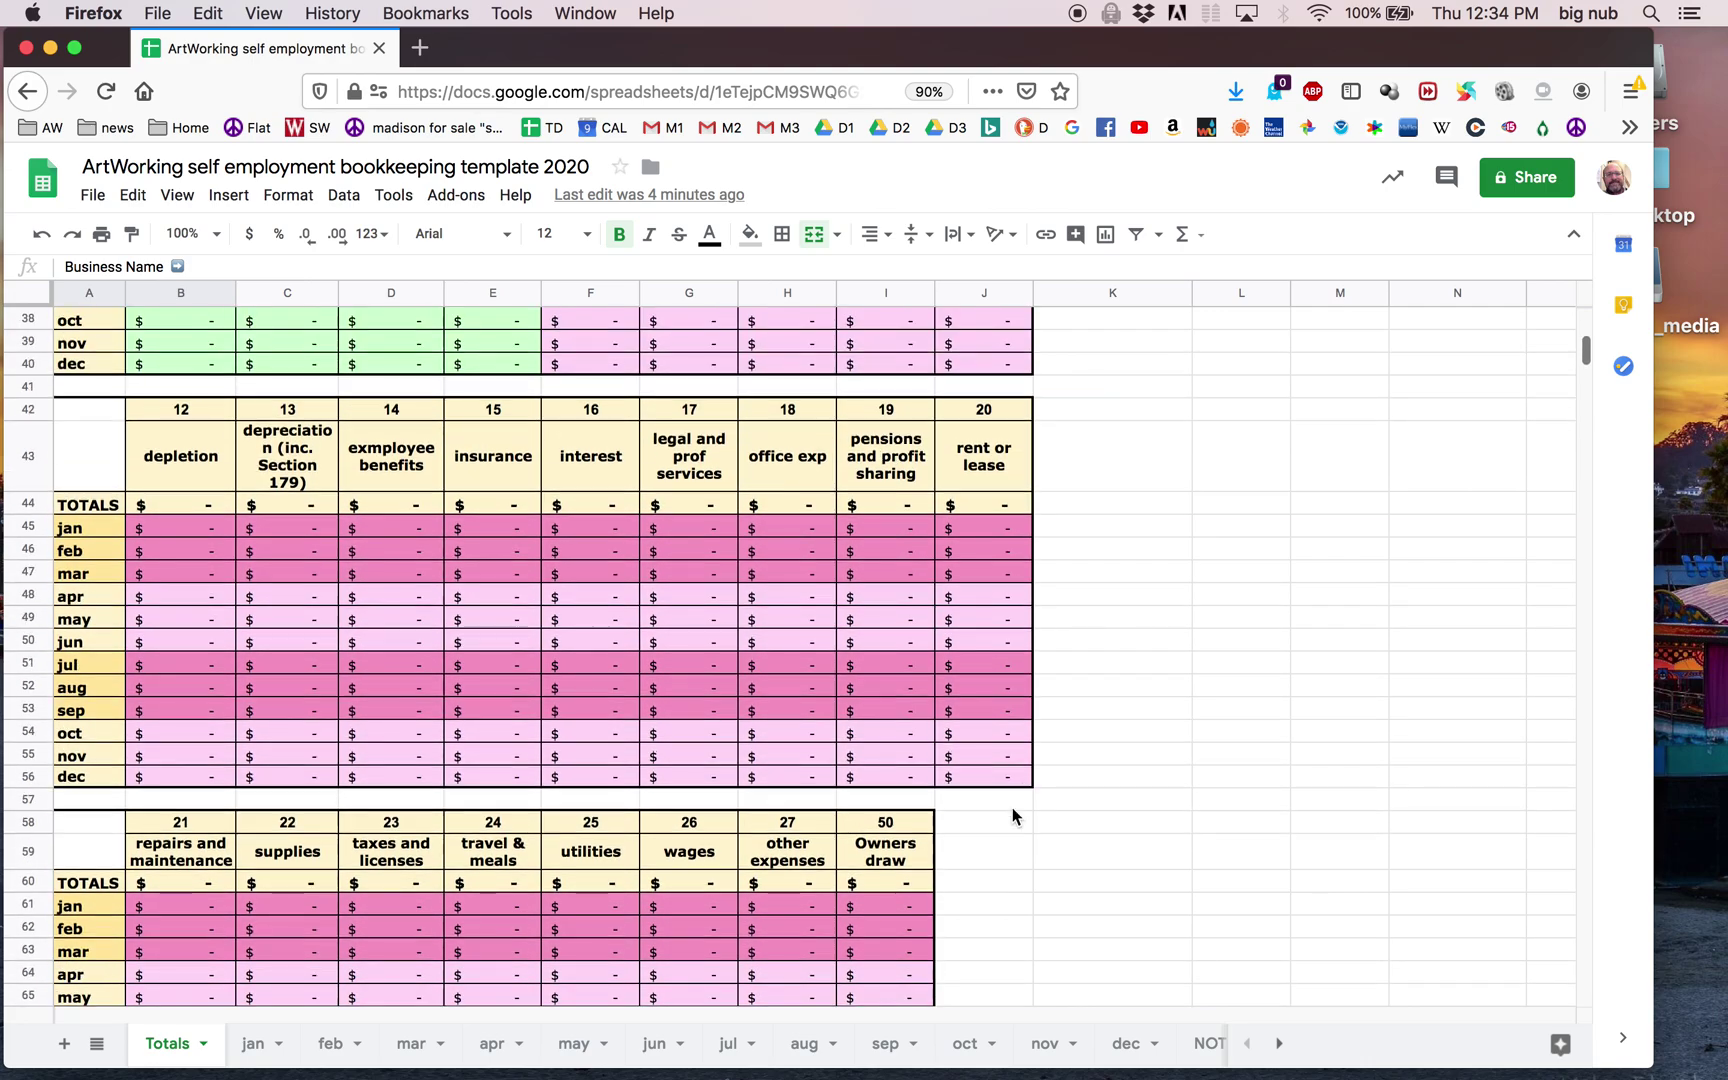
{"action": "scroll", "coordinate": [1013, 815], "scroll_direction": "up", "scroll_amount": 5}
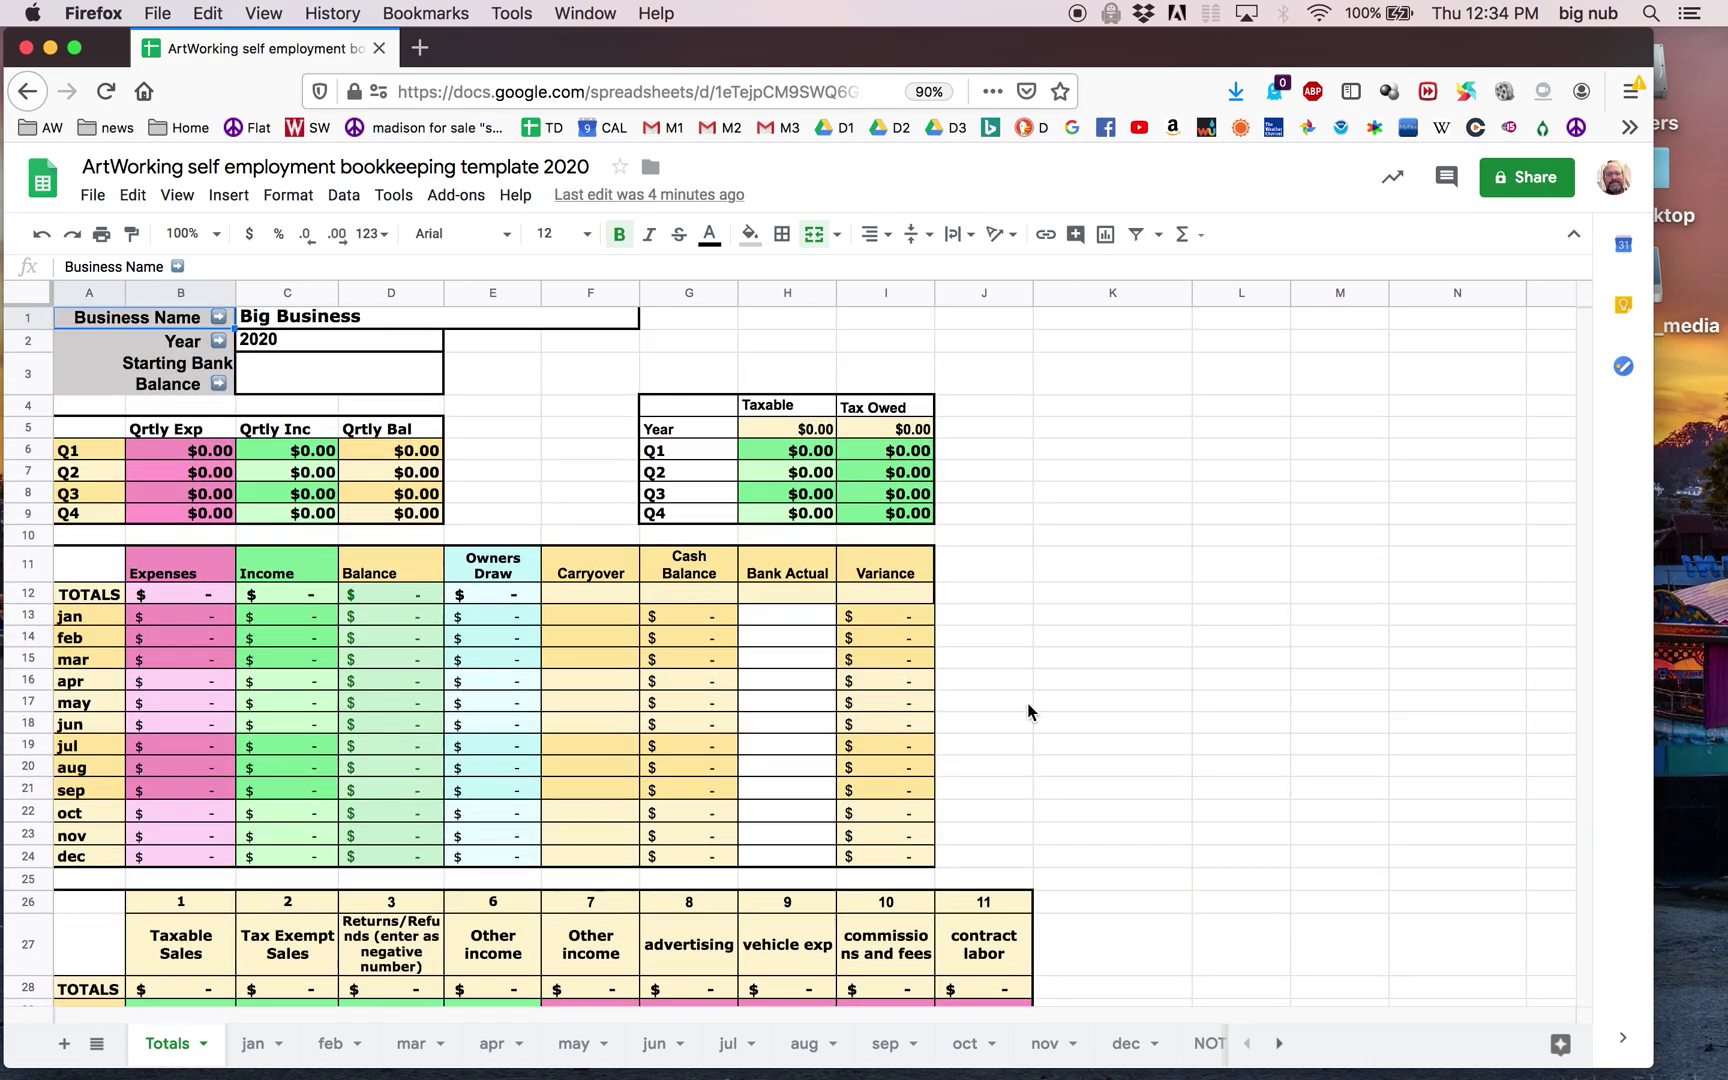
{"action": "scroll", "coordinate": [1028, 710], "scroll_direction": "down", "scroll_amount": 1}
{"action": "scroll", "coordinate": [1028, 710], "scroll_direction": "down", "scroll_amount": 3}
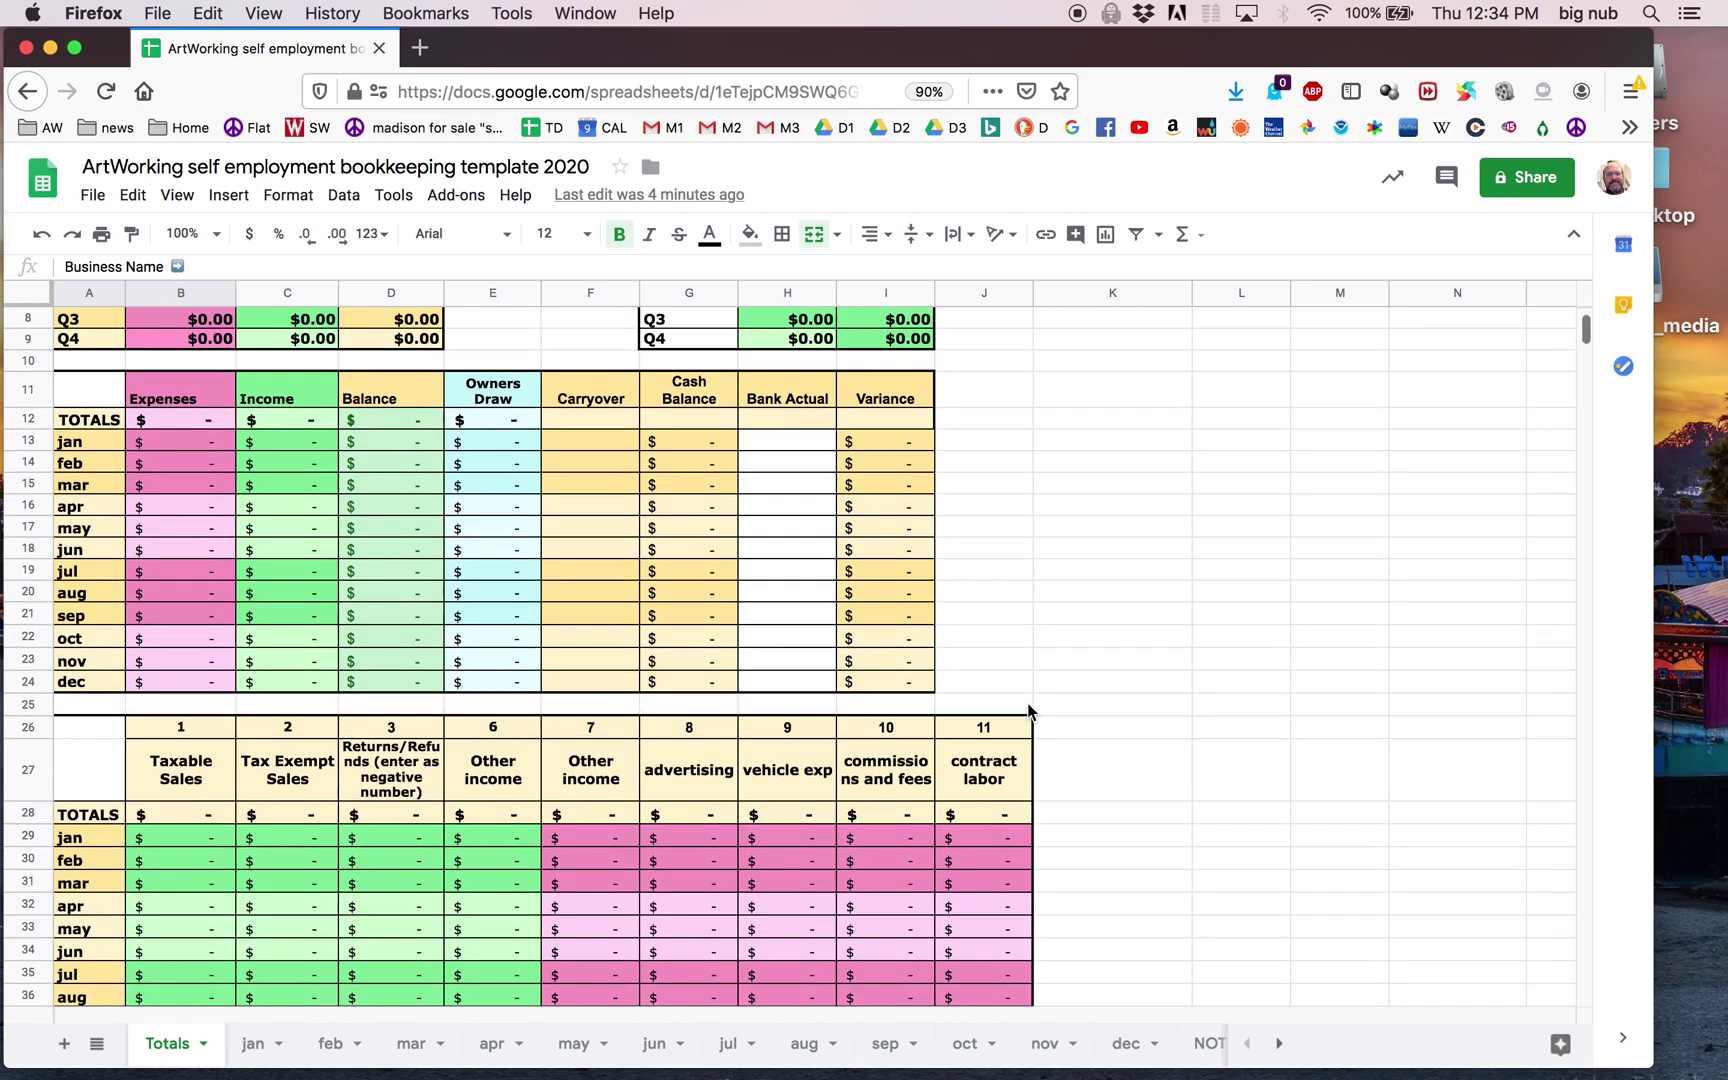
{"action": "scroll", "coordinate": [1028, 710], "scroll_direction": "down", "scroll_amount": 7}
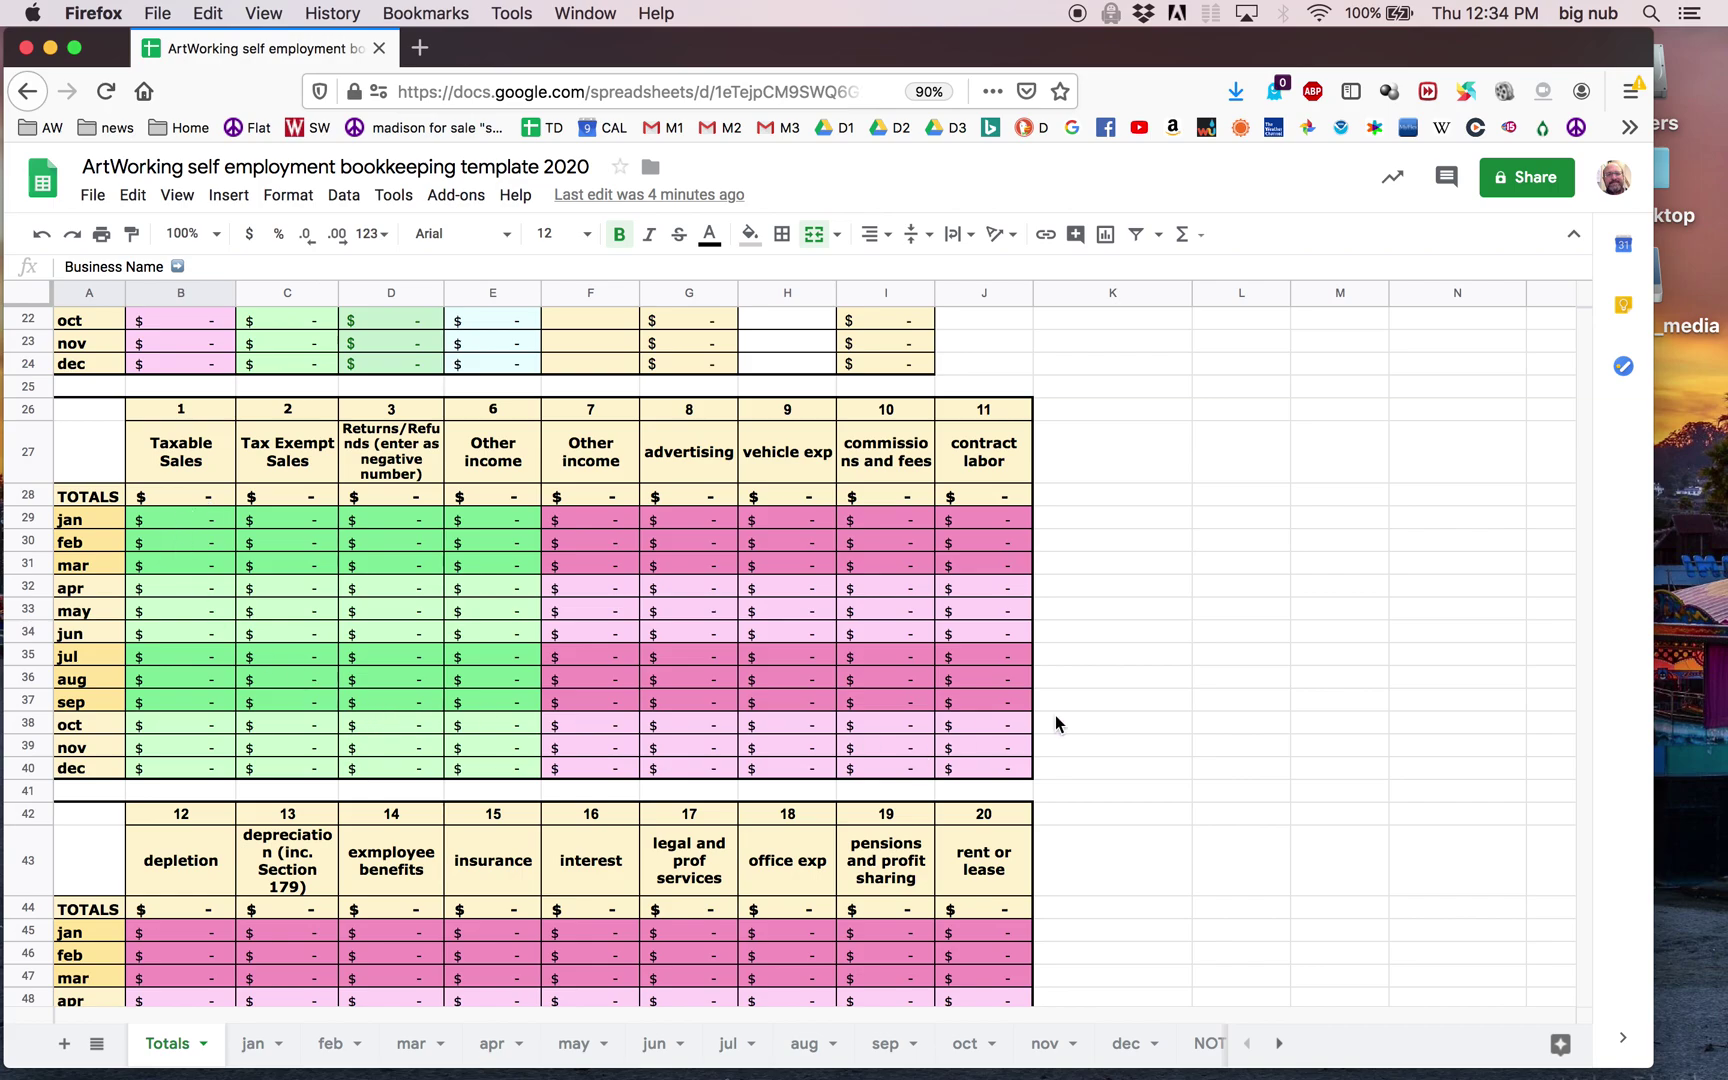
{"action": "scroll", "coordinate": [1111, 707], "scroll_direction": "up", "scroll_amount": 5}
{"action": "scroll", "coordinate": [1111, 716], "scroll_direction": "up", "scroll_amount": 4}
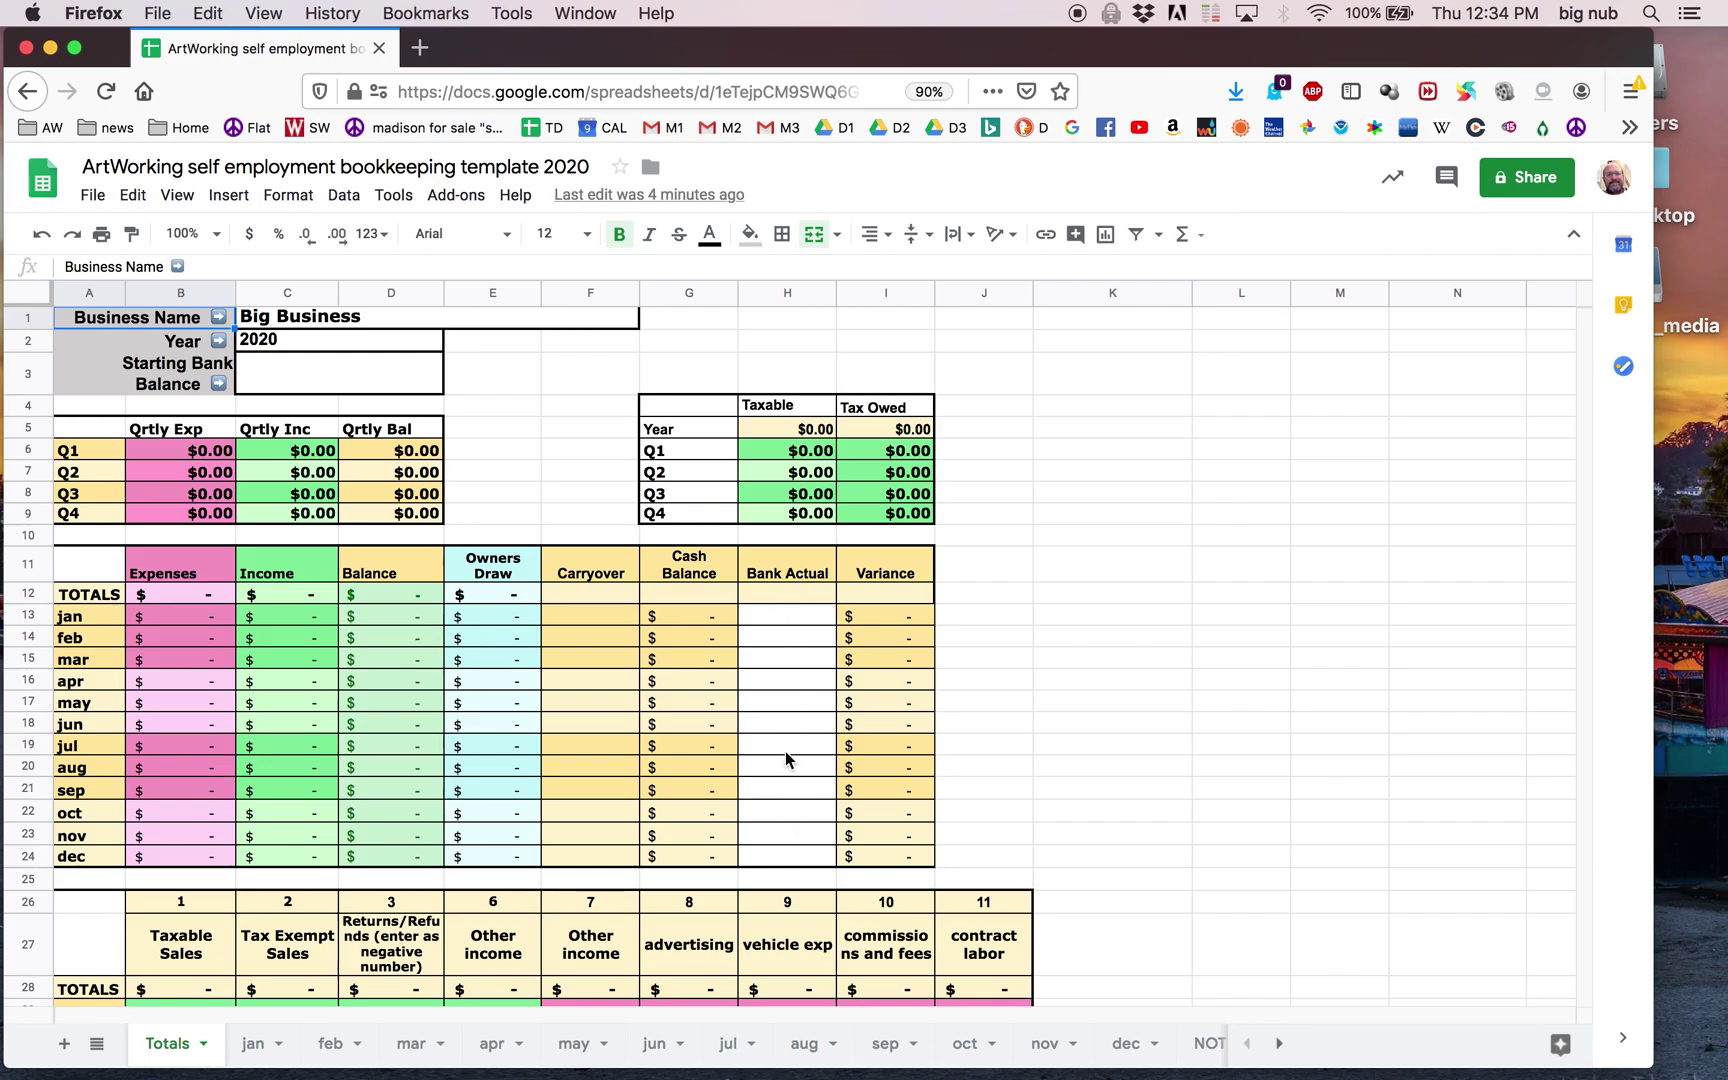
{"action": "scroll", "coordinate": [1057, 745], "scroll_direction": "down", "scroll_amount": 1}
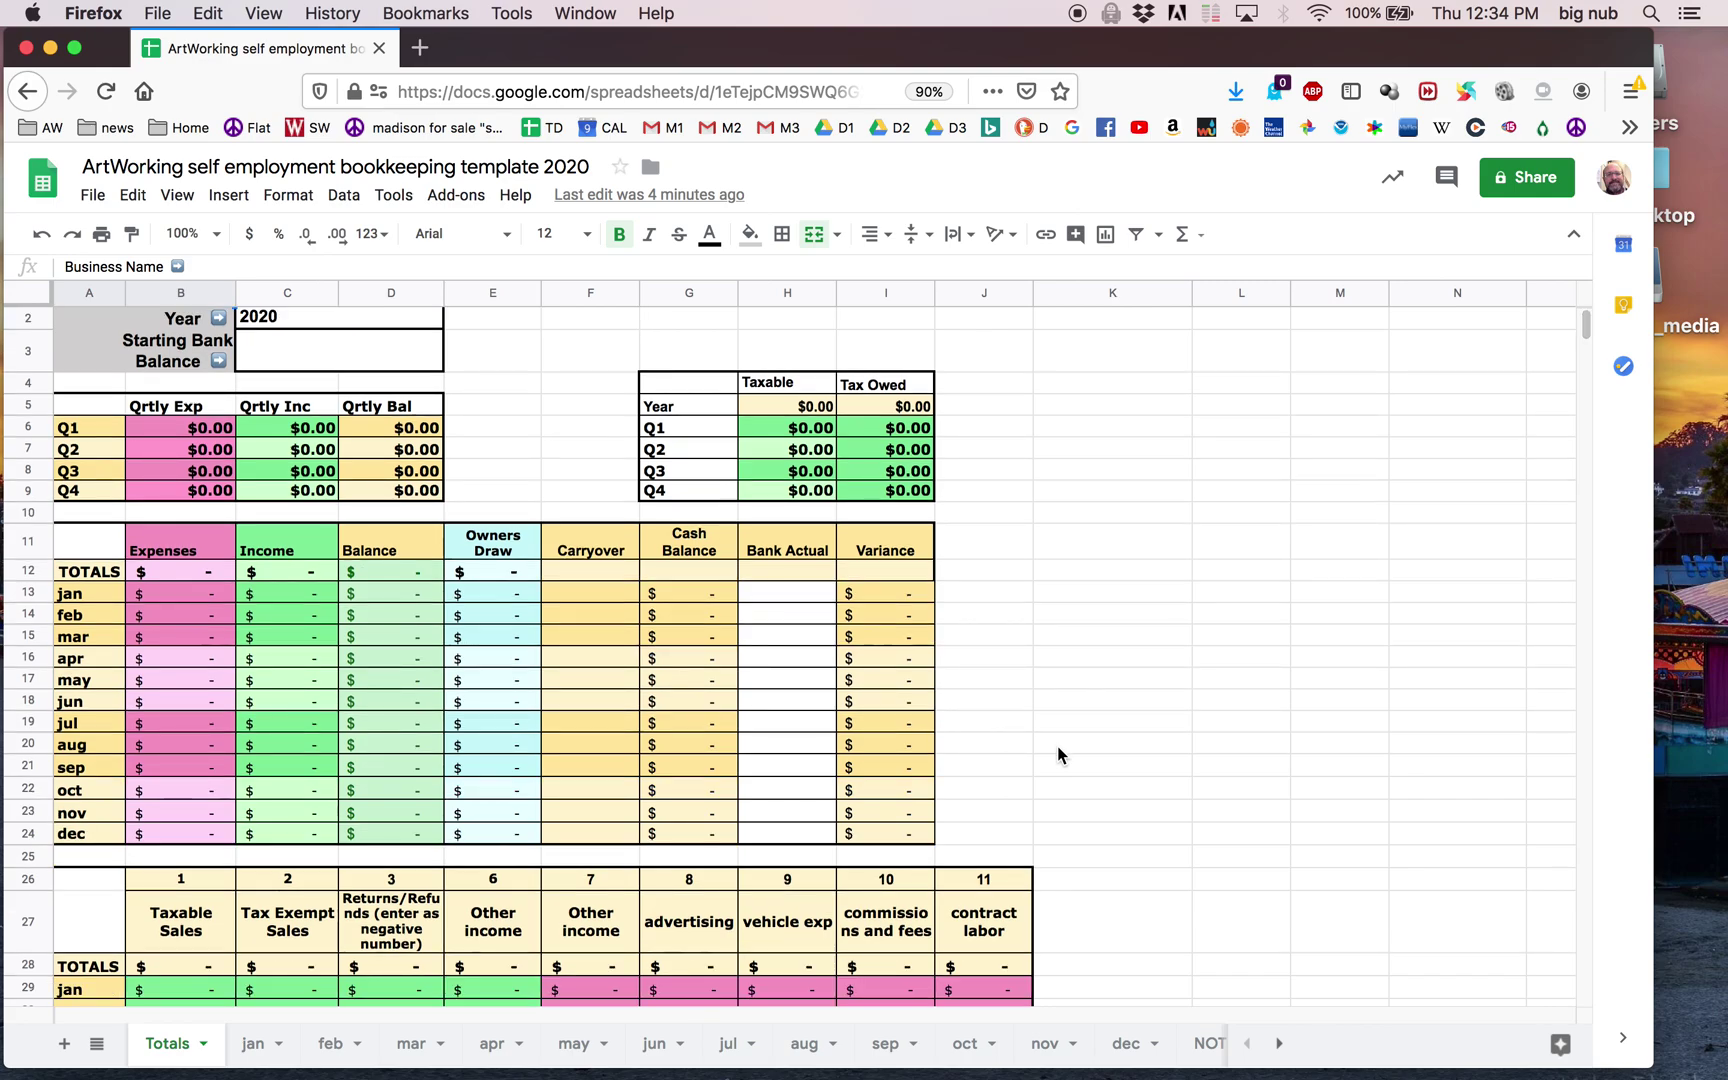
{"action": "scroll", "coordinate": [1057, 745], "scroll_direction": "up", "scroll_amount": 1}
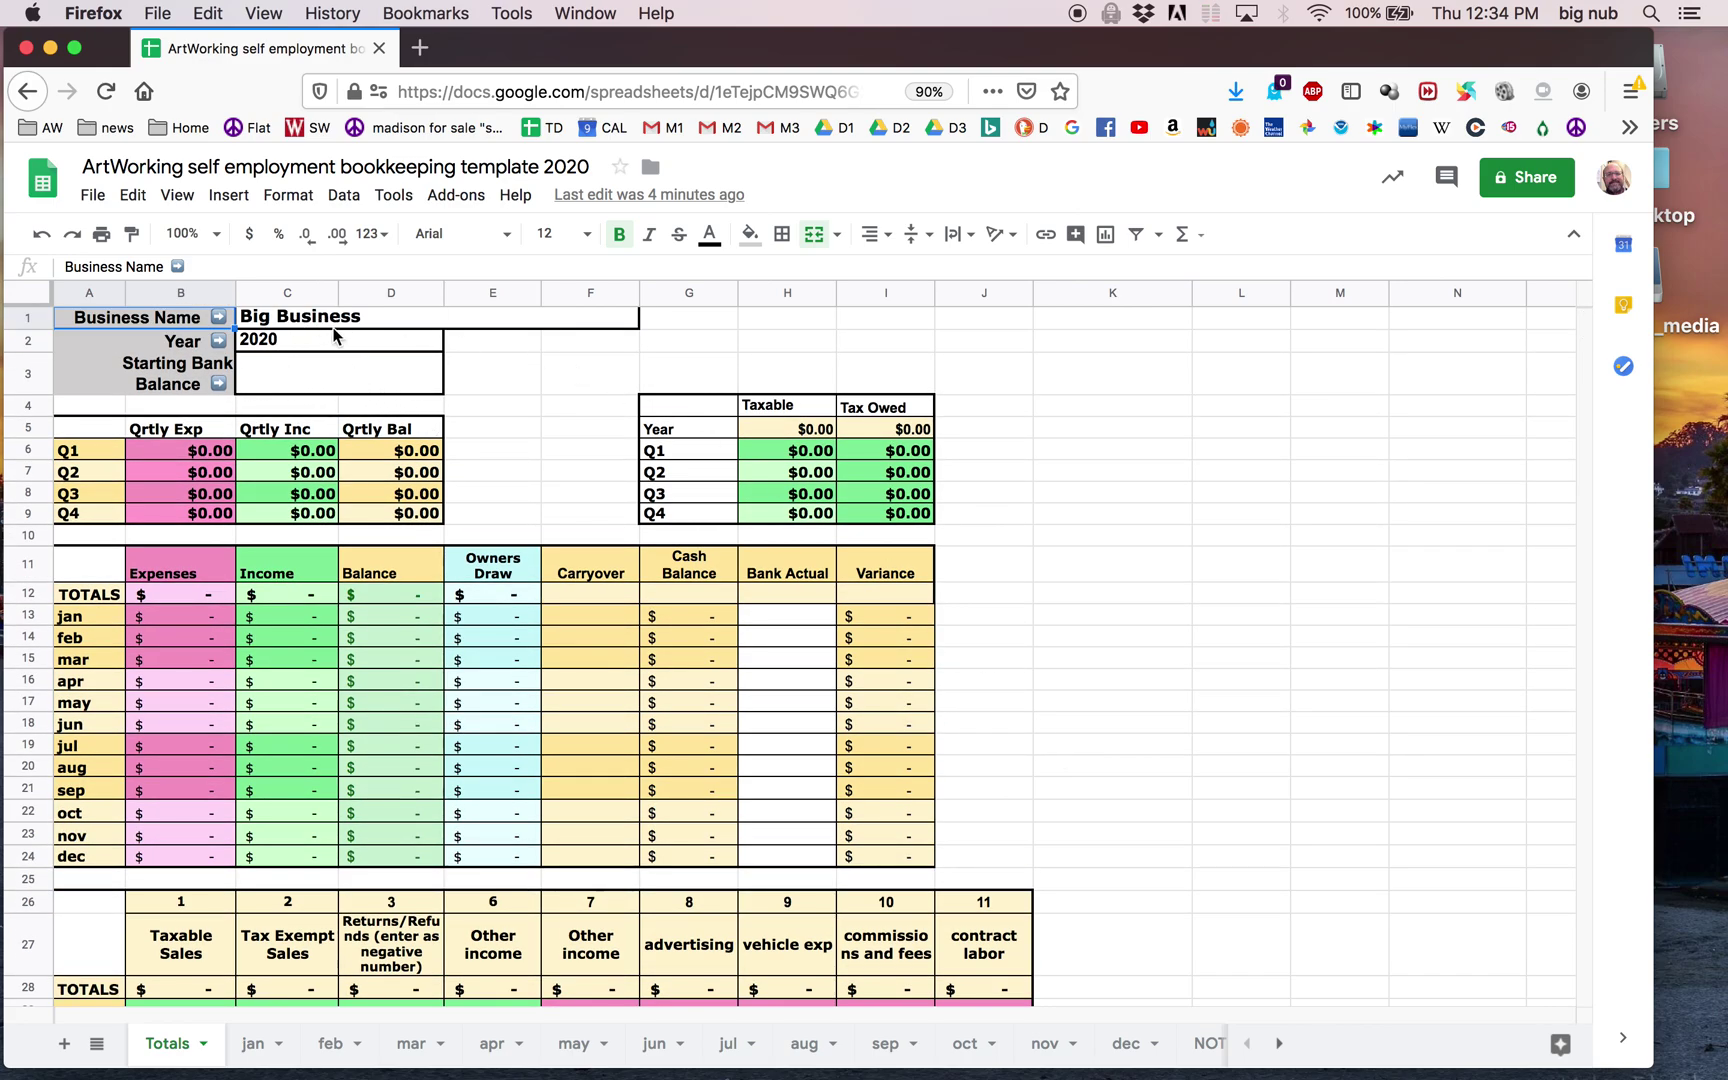
Step: Review the income and expense code list with its category descriptions below the Totals tables
{"action": "scroll", "coordinate": [1164, 763], "scroll_direction": "down", "scroll_amount": 10}
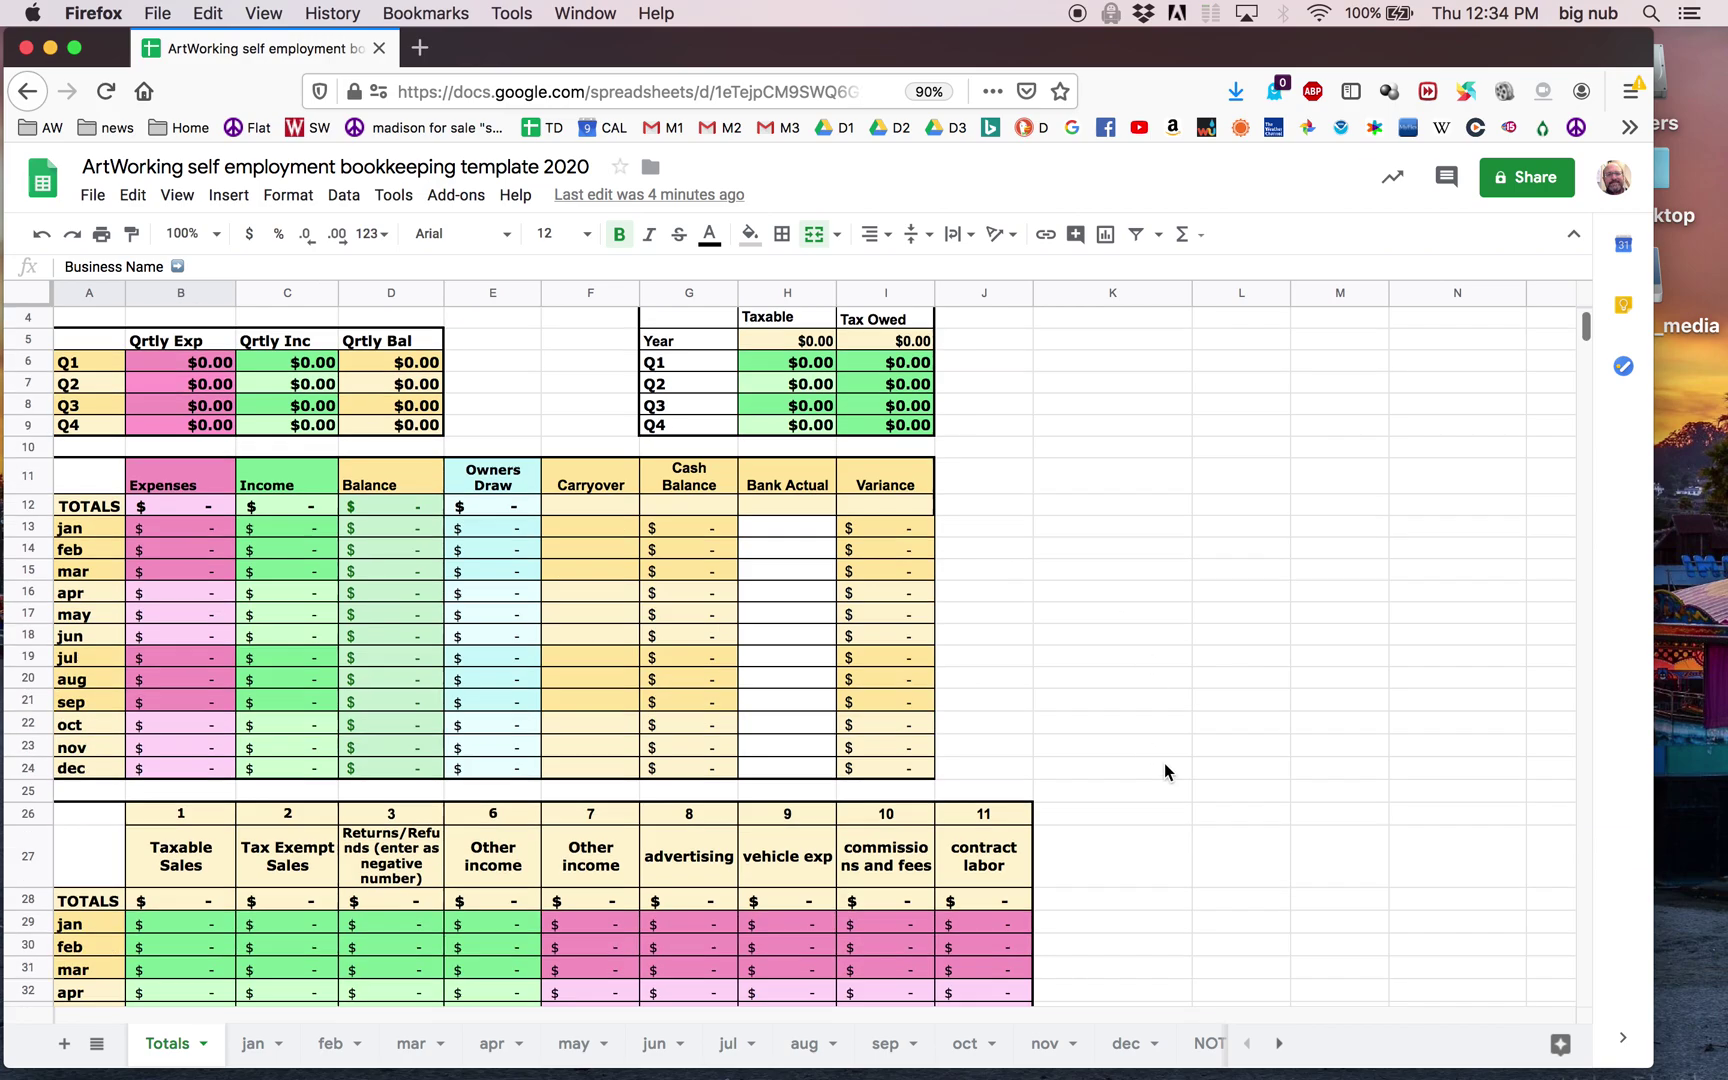
{"action": "scroll", "coordinate": [1164, 763], "scroll_direction": "down", "scroll_amount": 14}
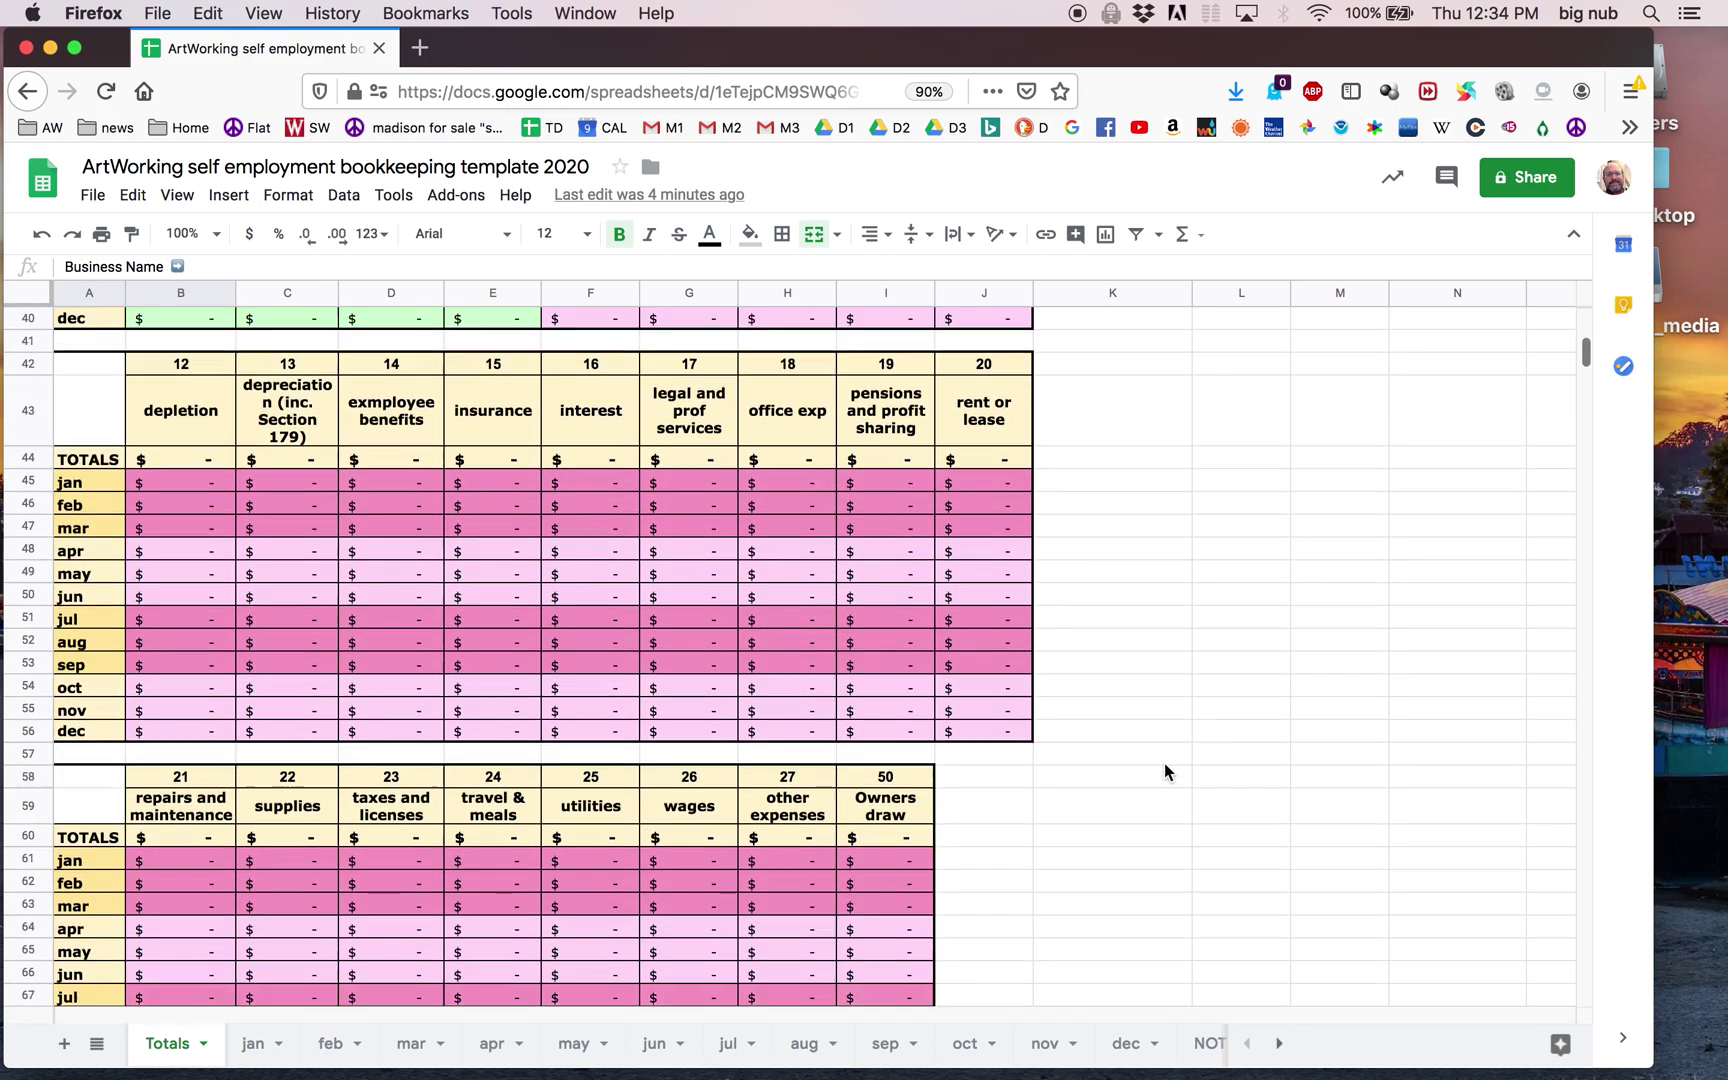
{"action": "scroll", "coordinate": [1164, 763], "scroll_direction": "down", "scroll_amount": 4}
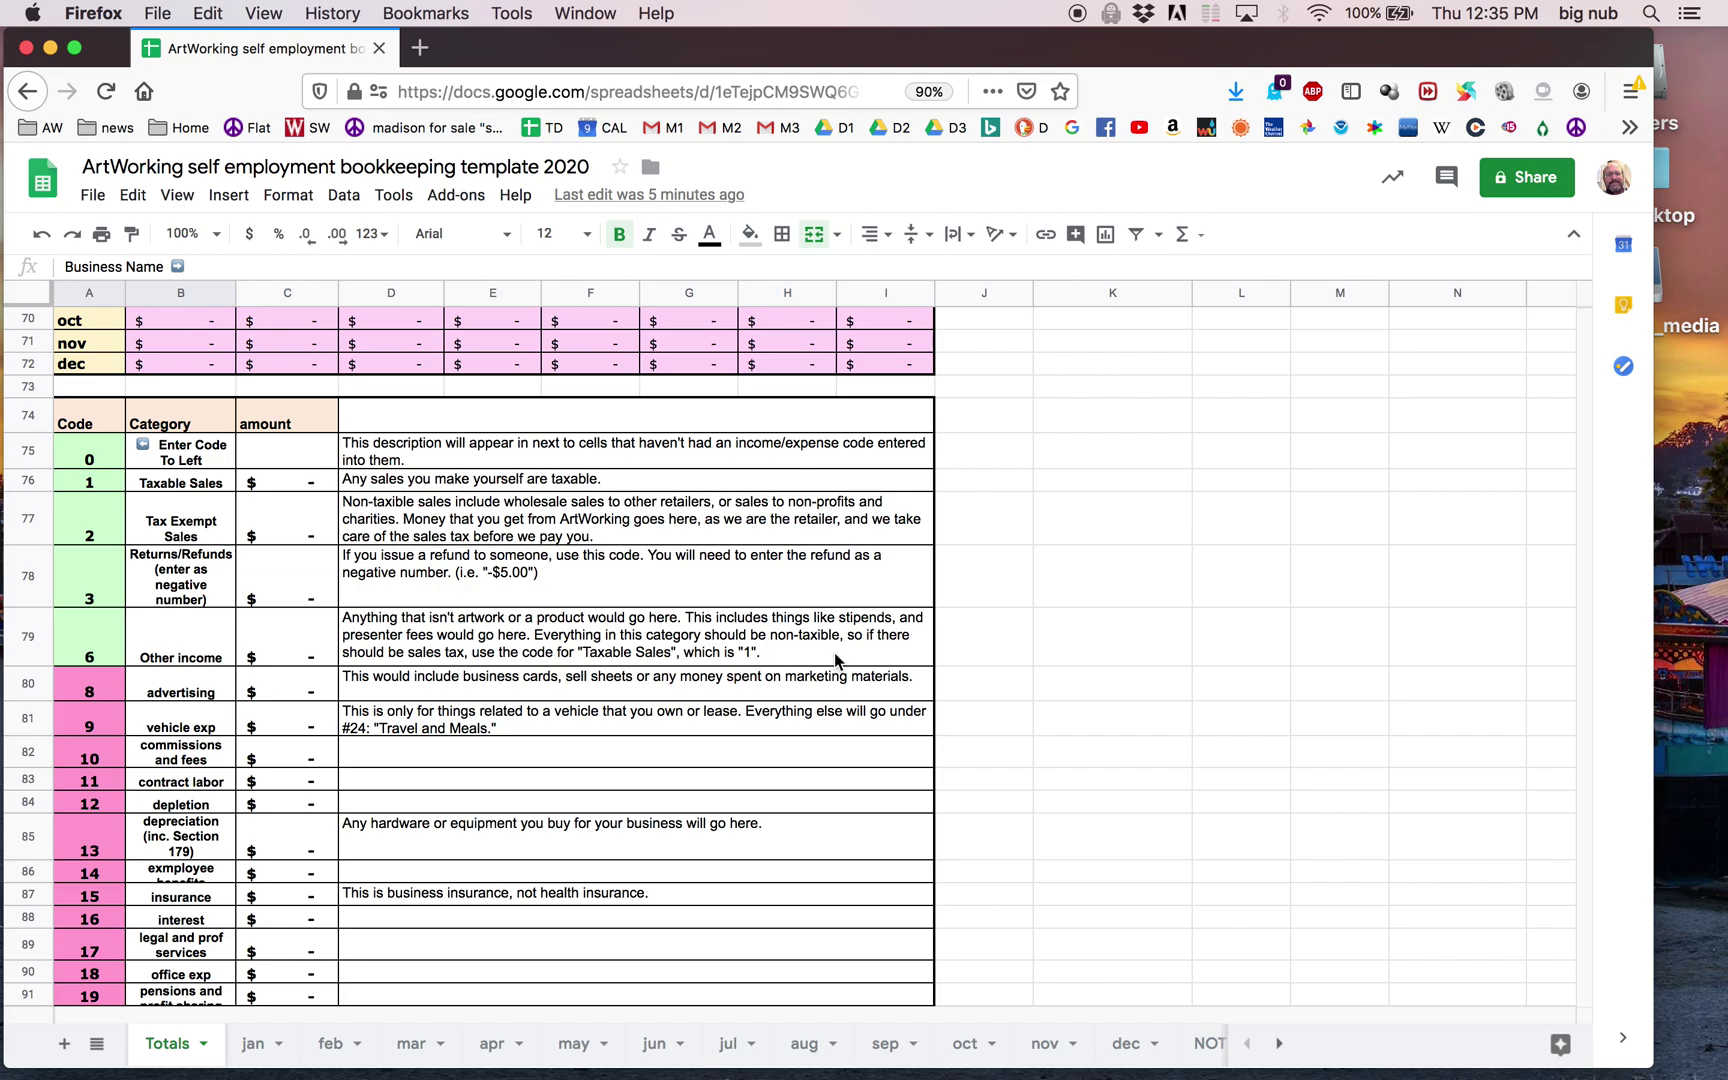
{"action": "scroll", "coordinate": [1069, 598], "scroll_direction": "up", "scroll_amount": 10}
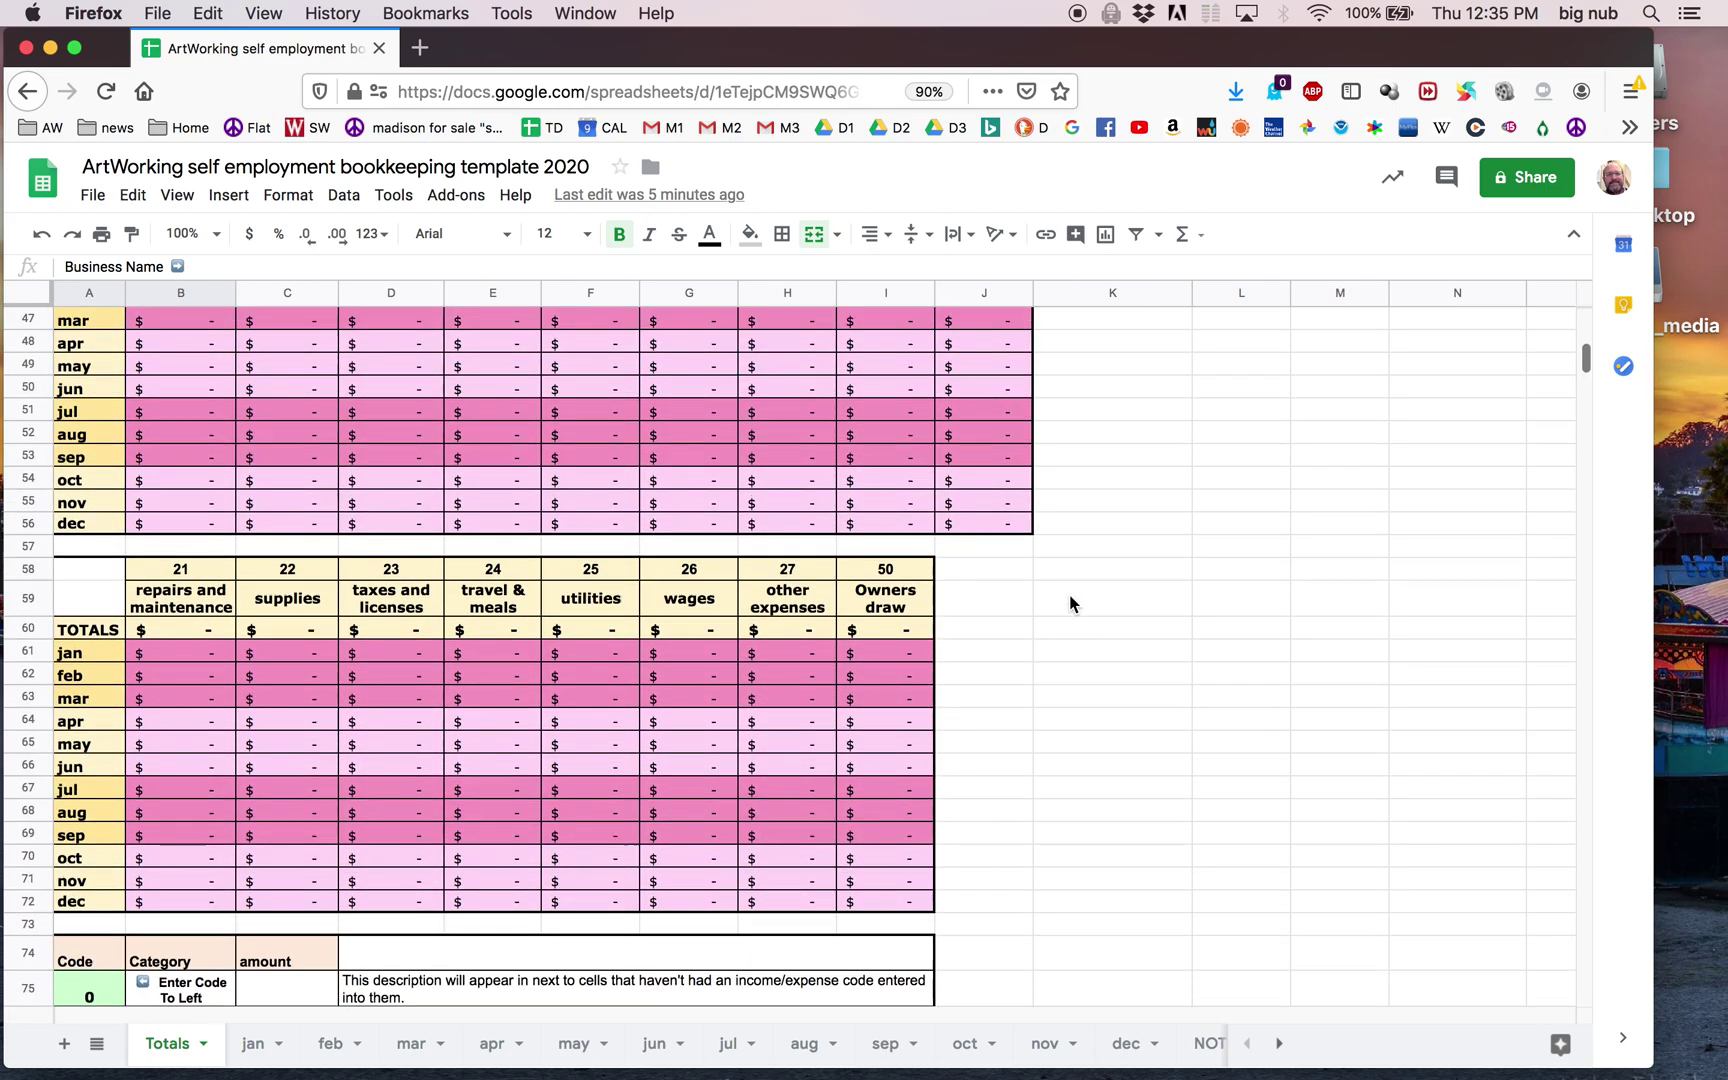
{"action": "scroll", "coordinate": [1070, 596], "scroll_direction": "up", "scroll_amount": 12}
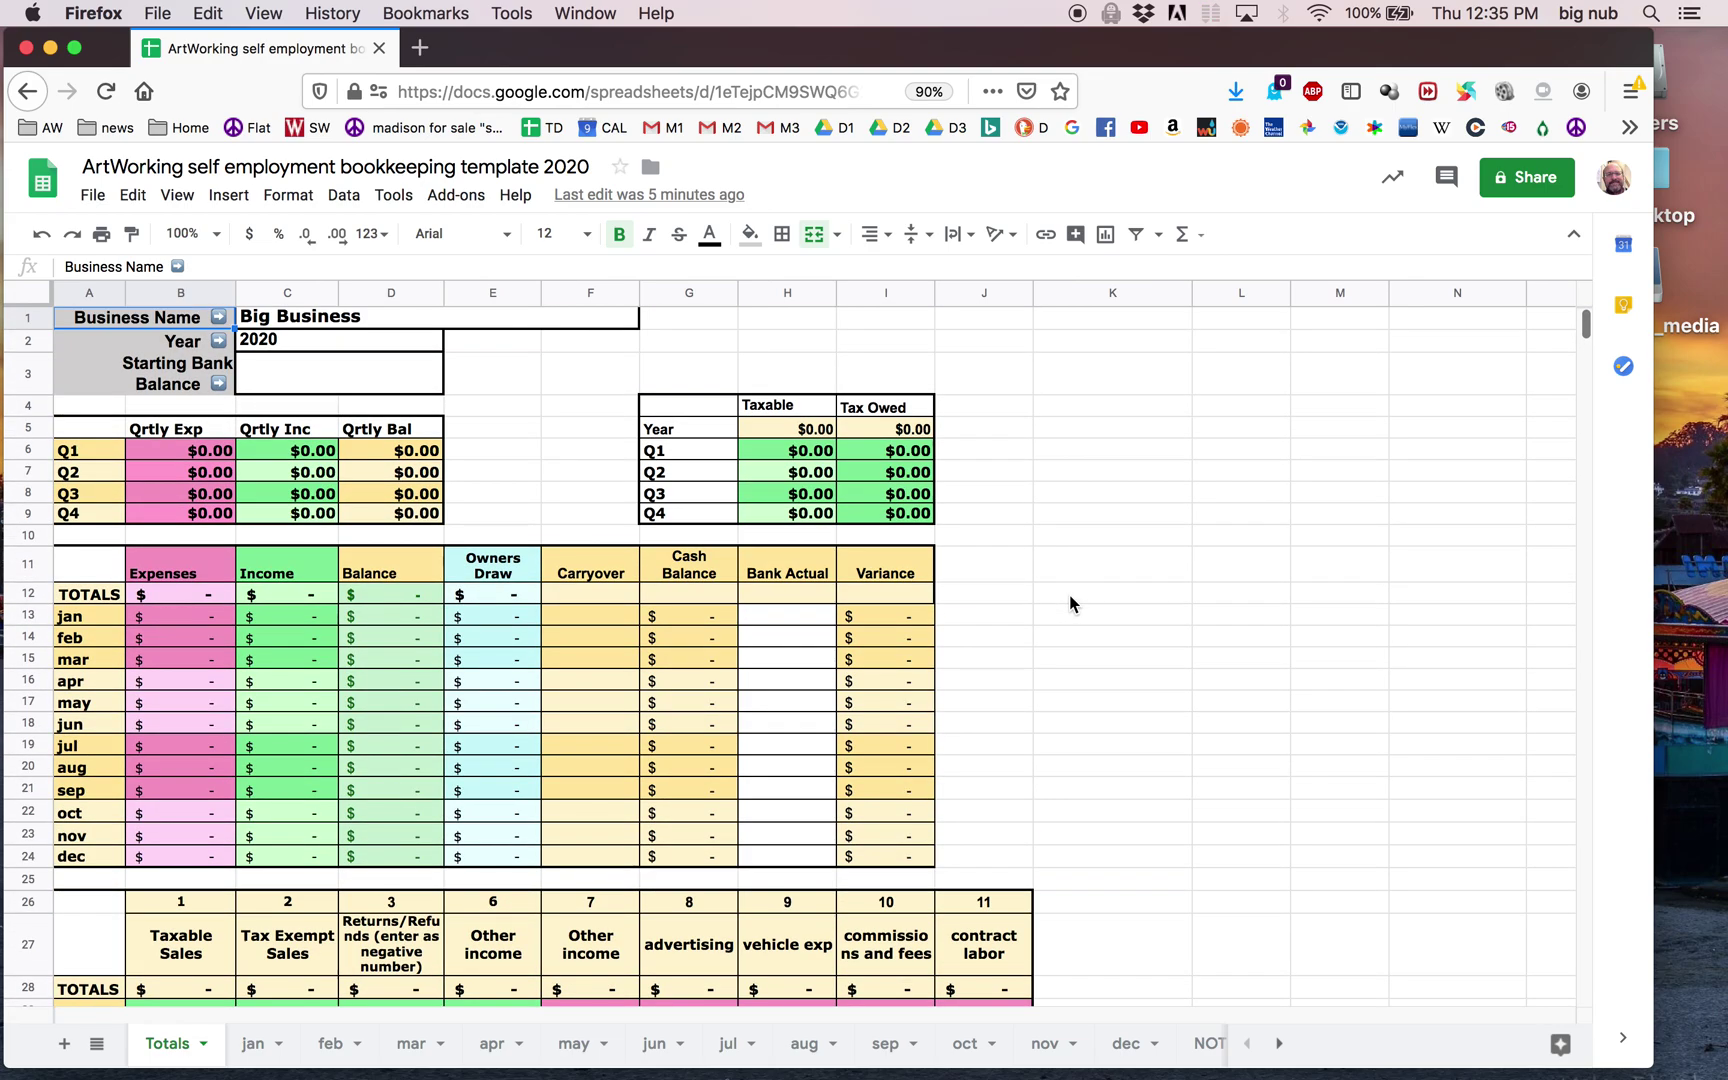
Step: Add the owner's first name in possessive form before "Big Business" in the Business Name cell
{"action": "left_click", "coordinate": [381, 320]}
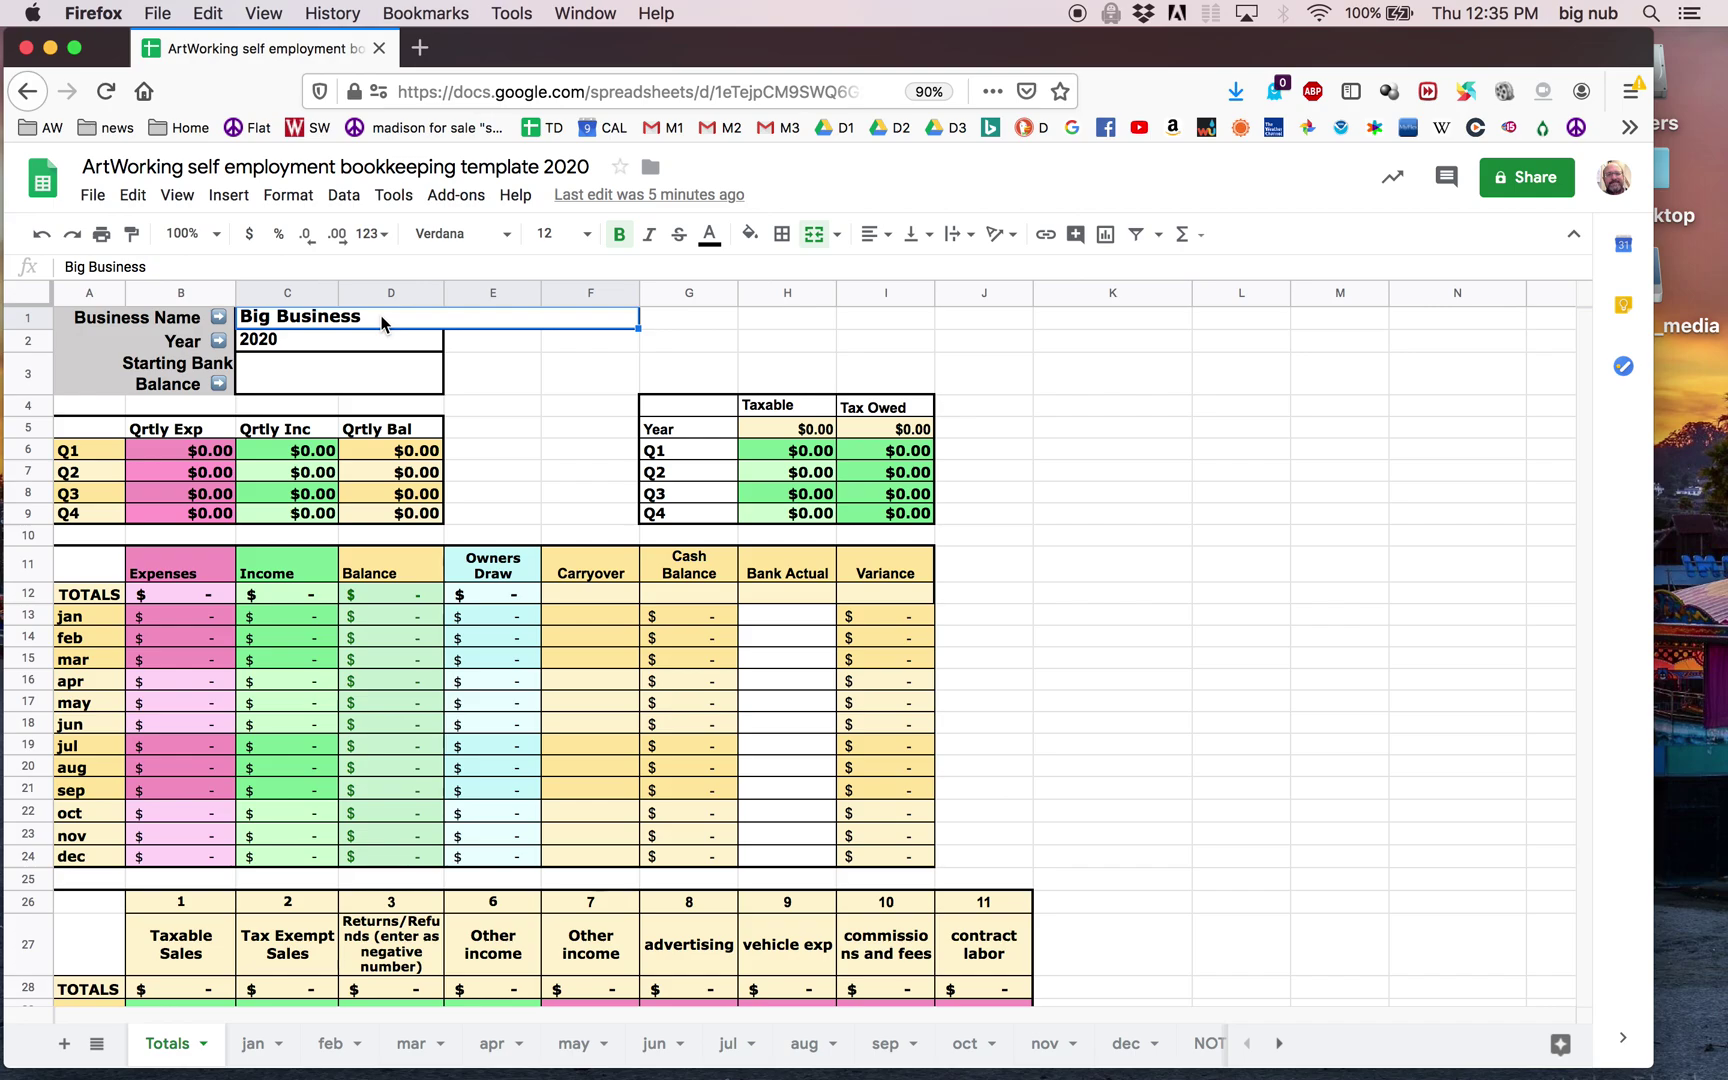
{"action": "double_click", "coordinate": [241, 317]}
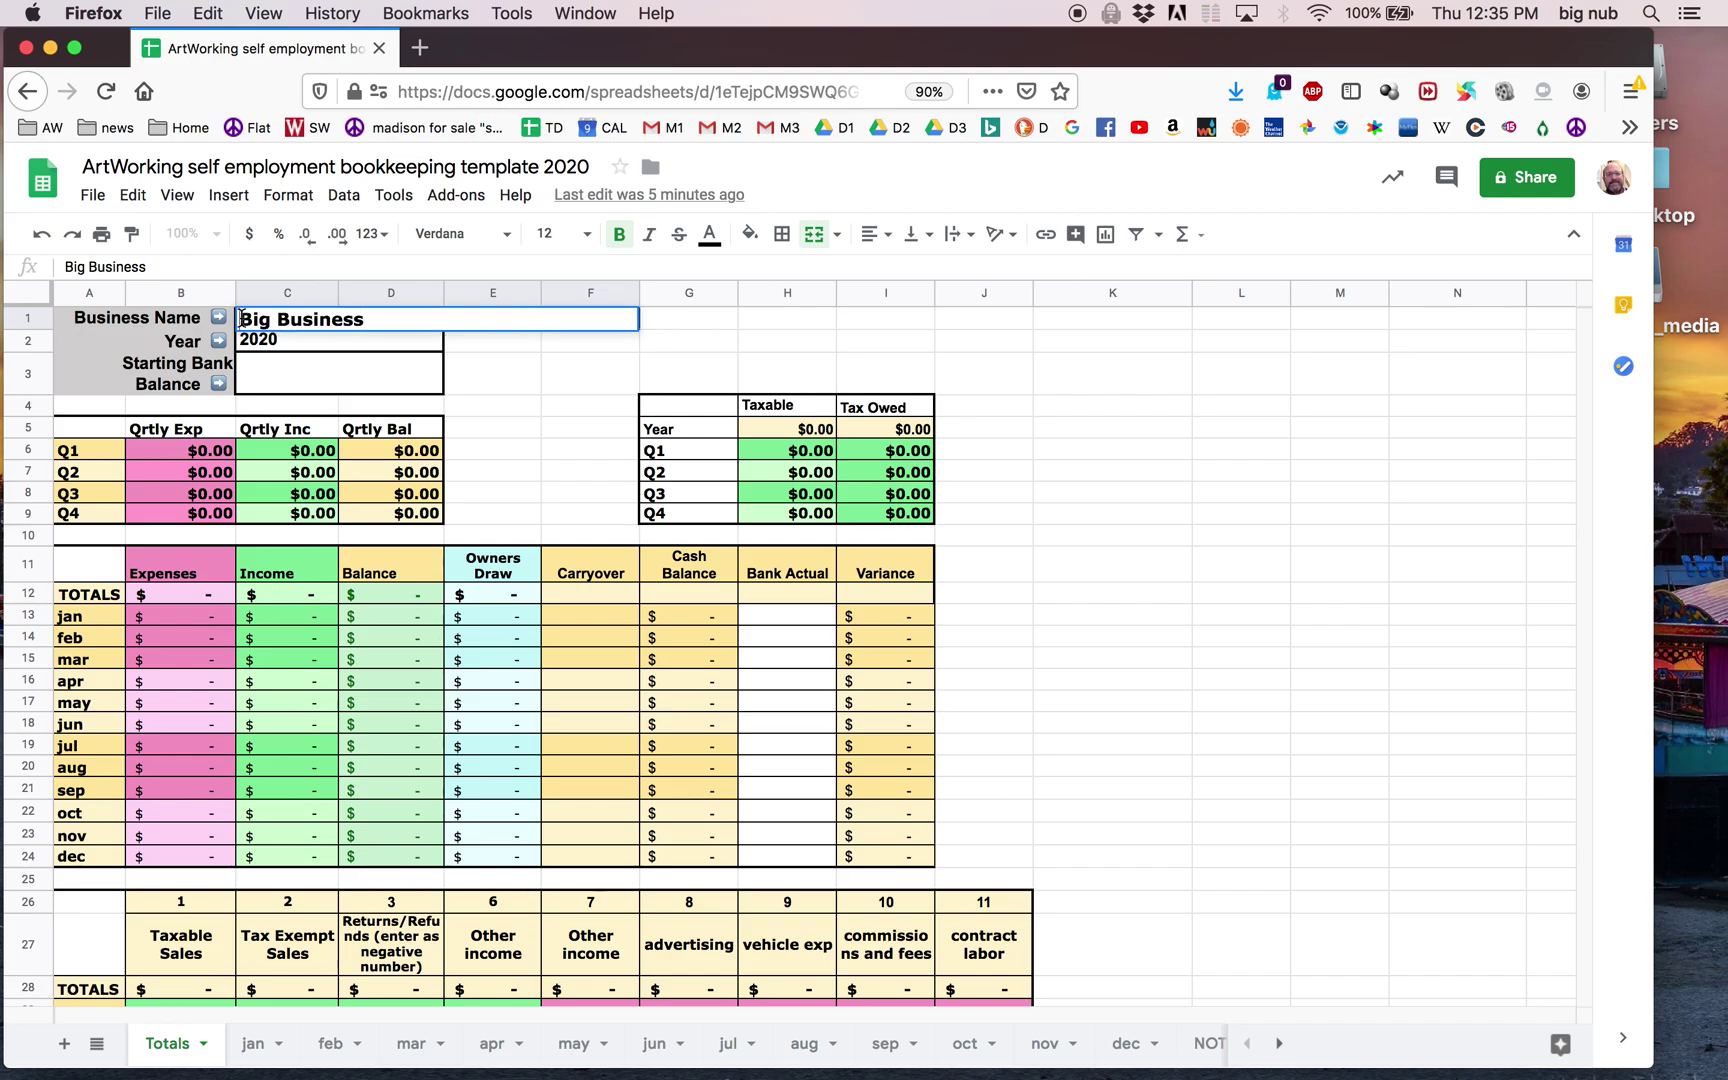
{"action": "type", "text": "Lance"}
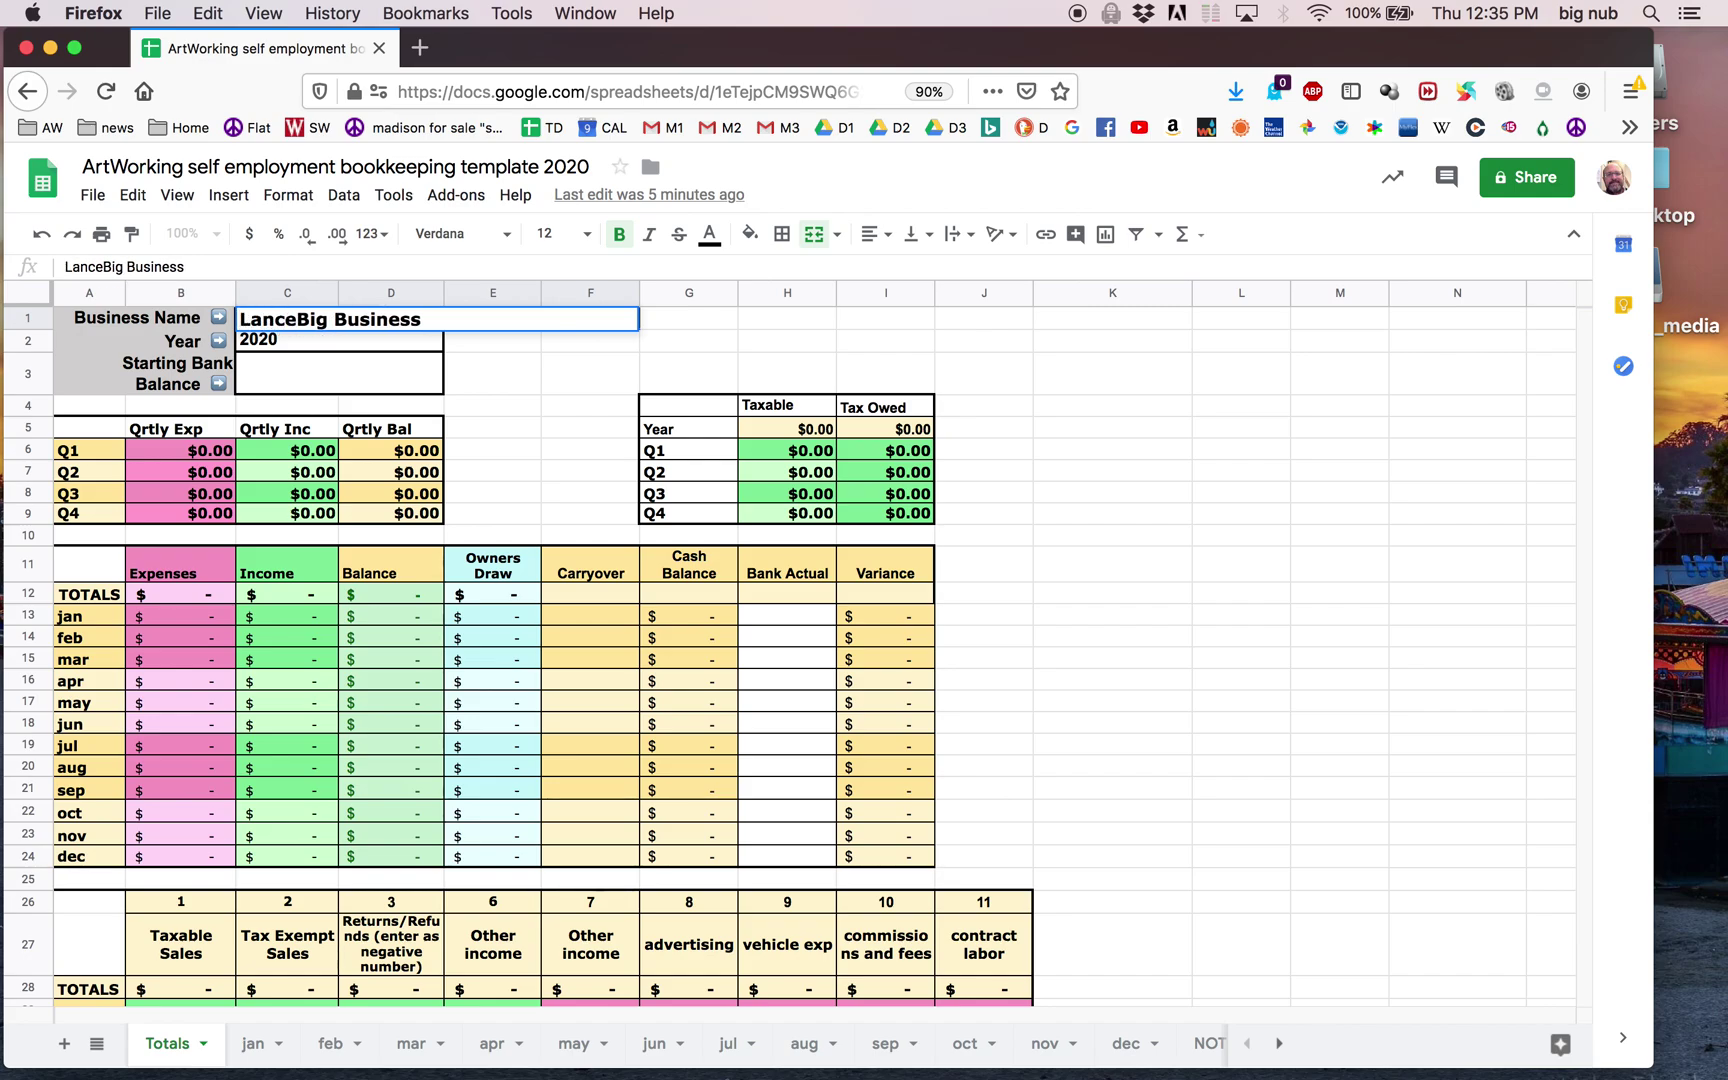
{"action": "type", "text": "'s"}
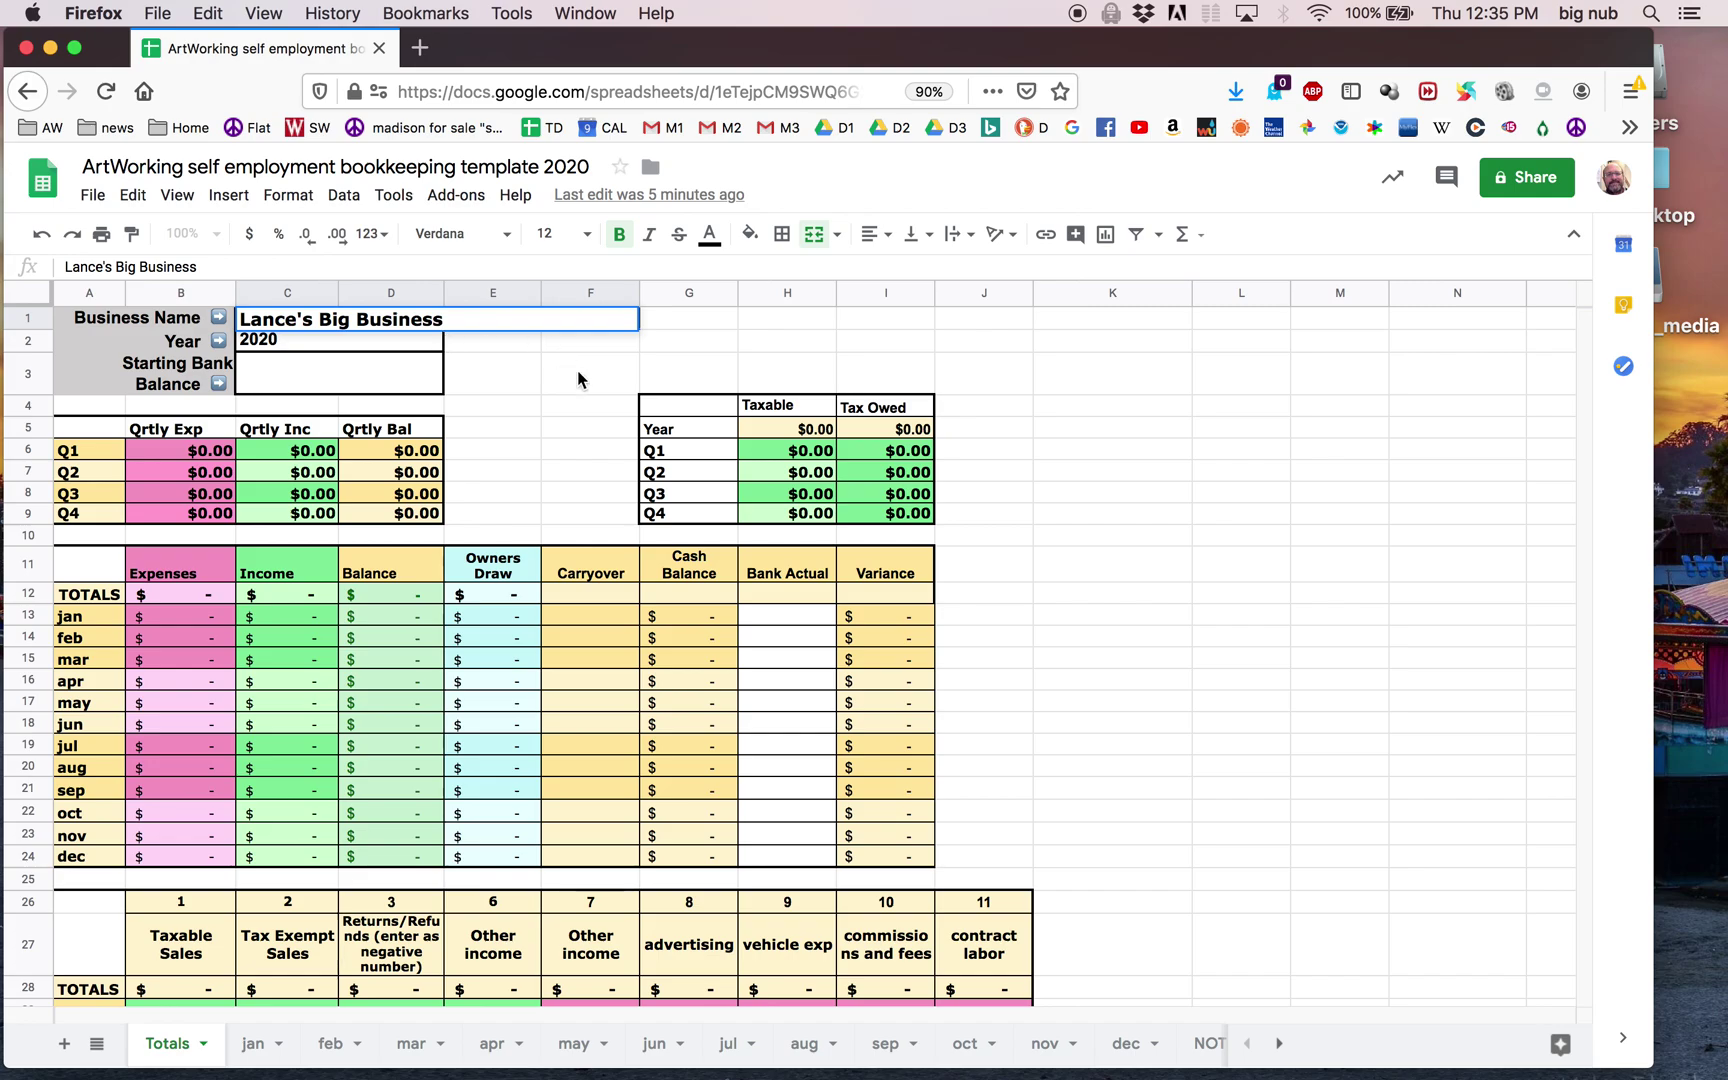
{"action": "left_click", "coordinate": [578, 374]}
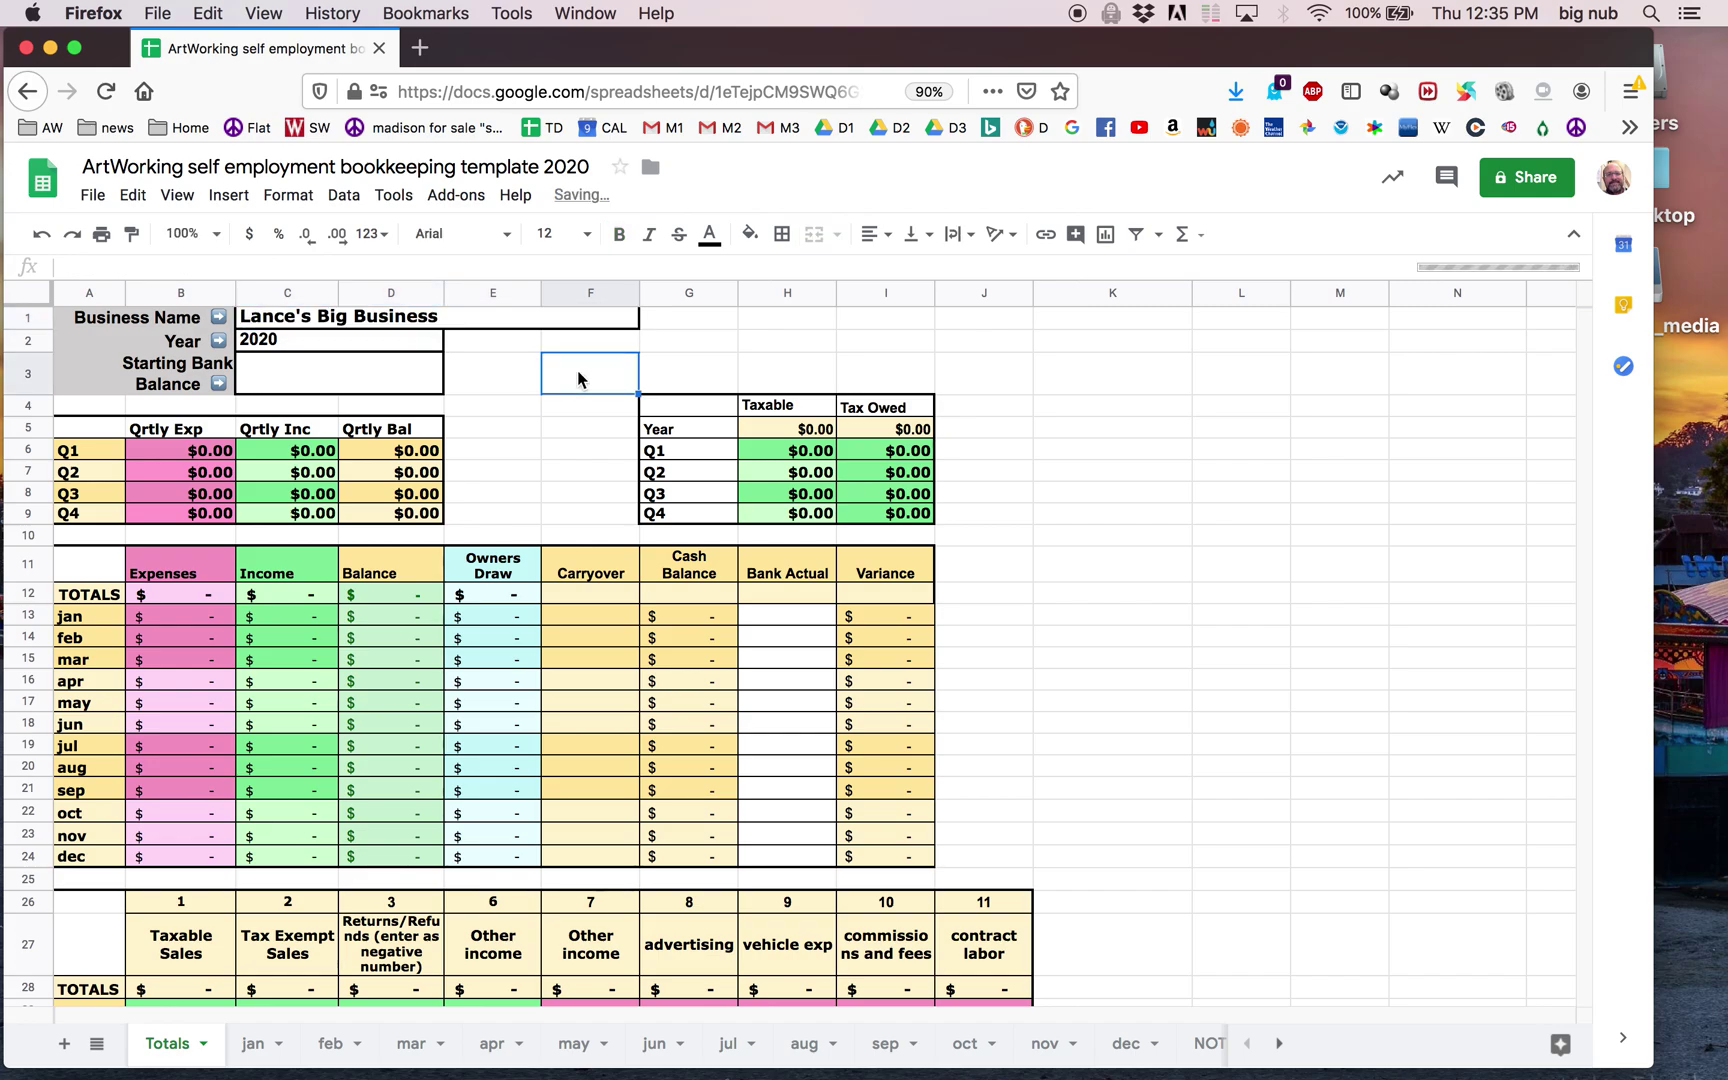
Step: Enter 10000 as the Starting Bank Balance on the Totals sheet
{"action": "left_click", "coordinate": [319, 345]}
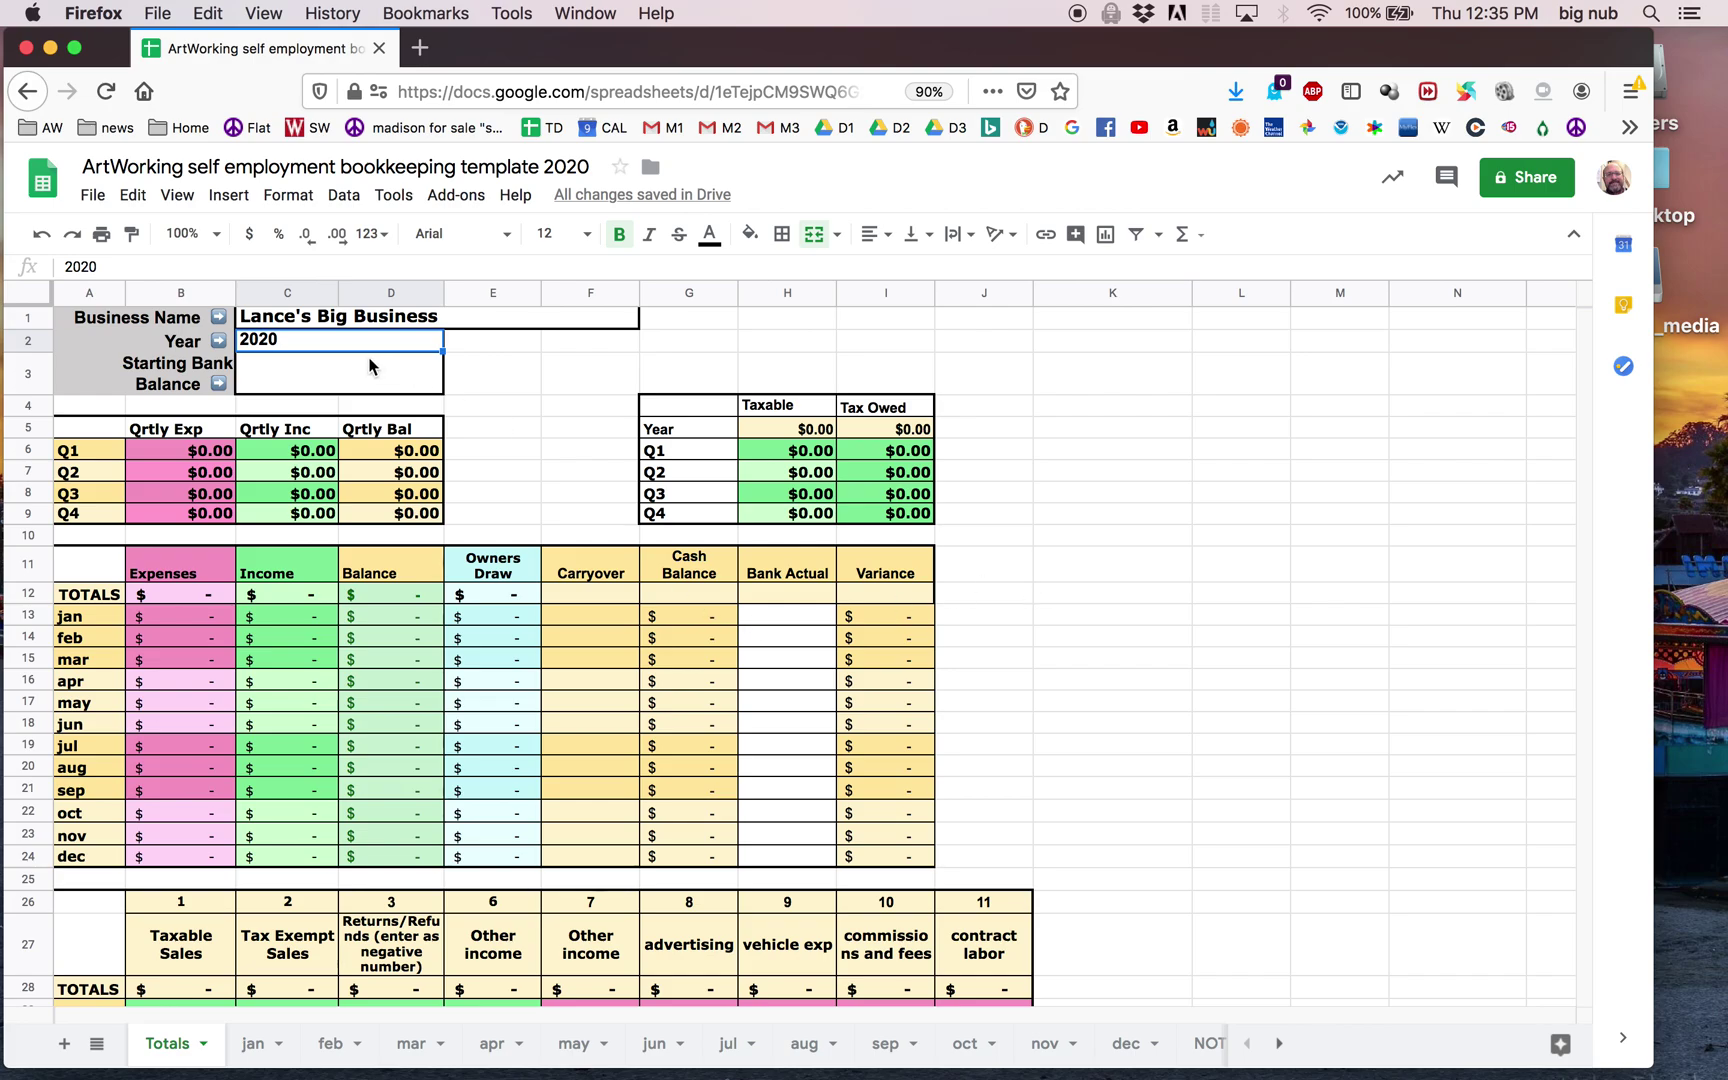
{"action": "left_click", "coordinate": [300, 373]}
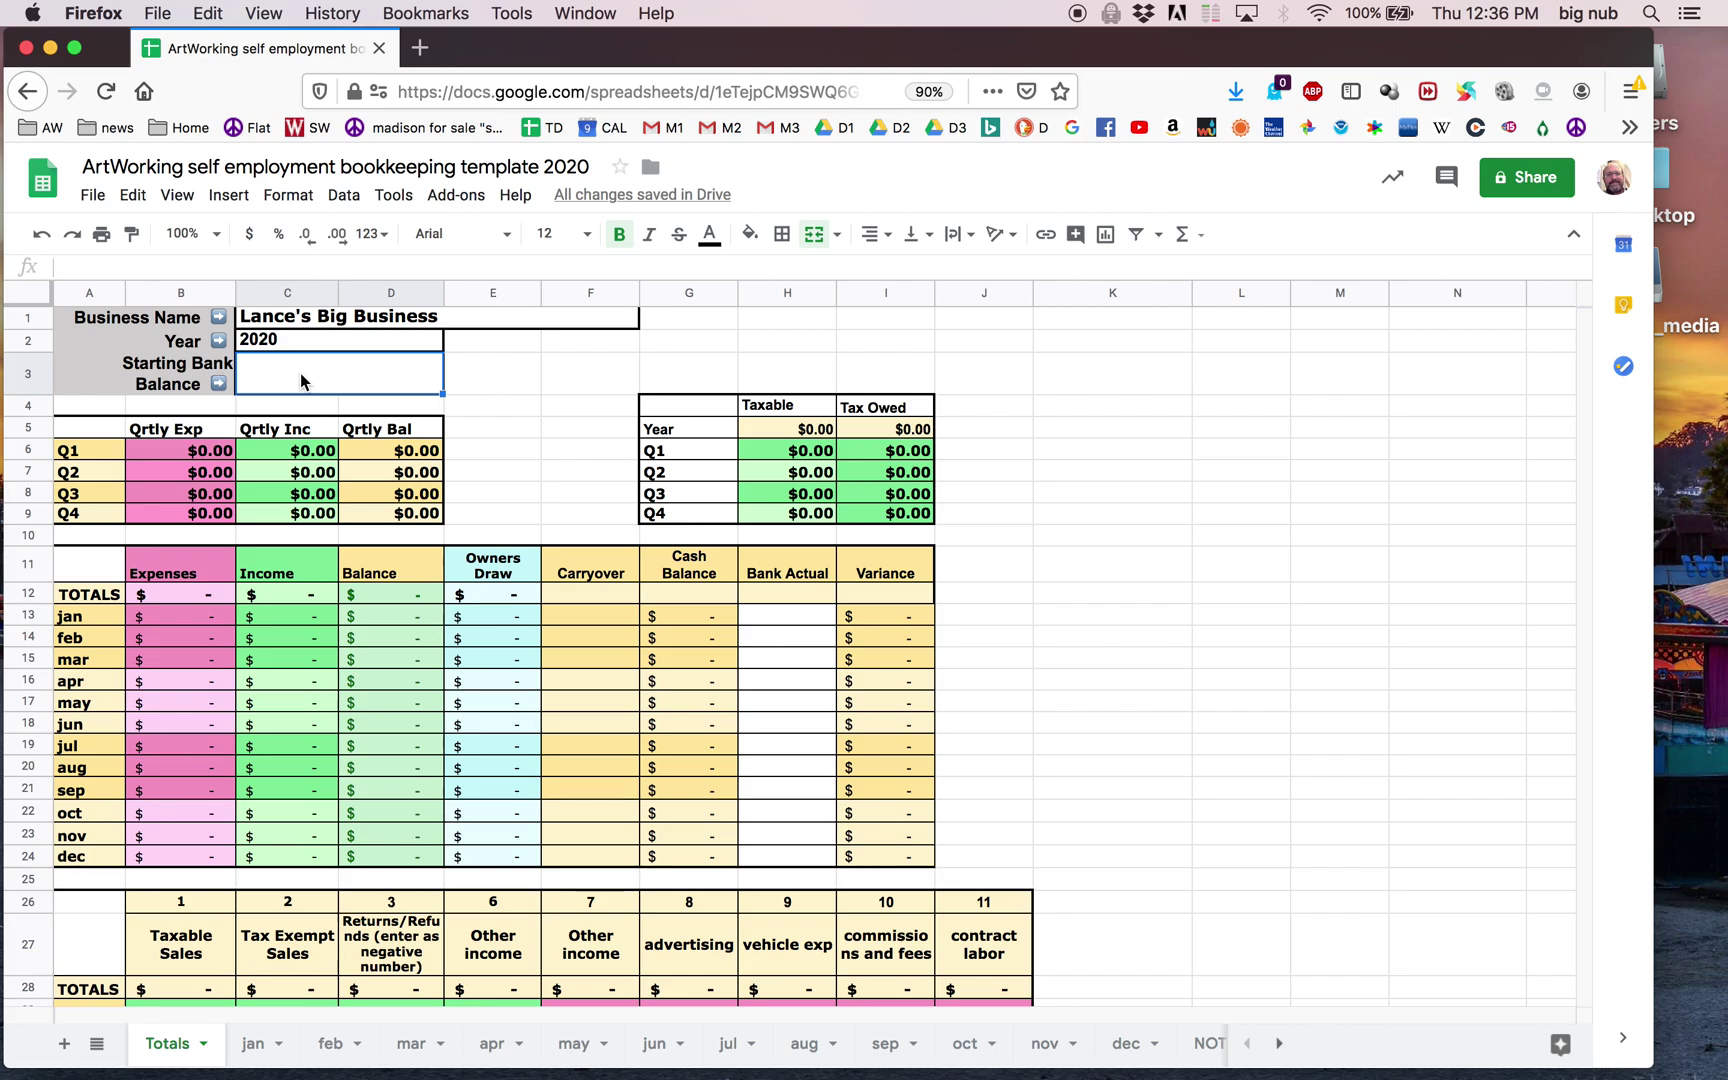
{"action": "type", "text": "10000"}
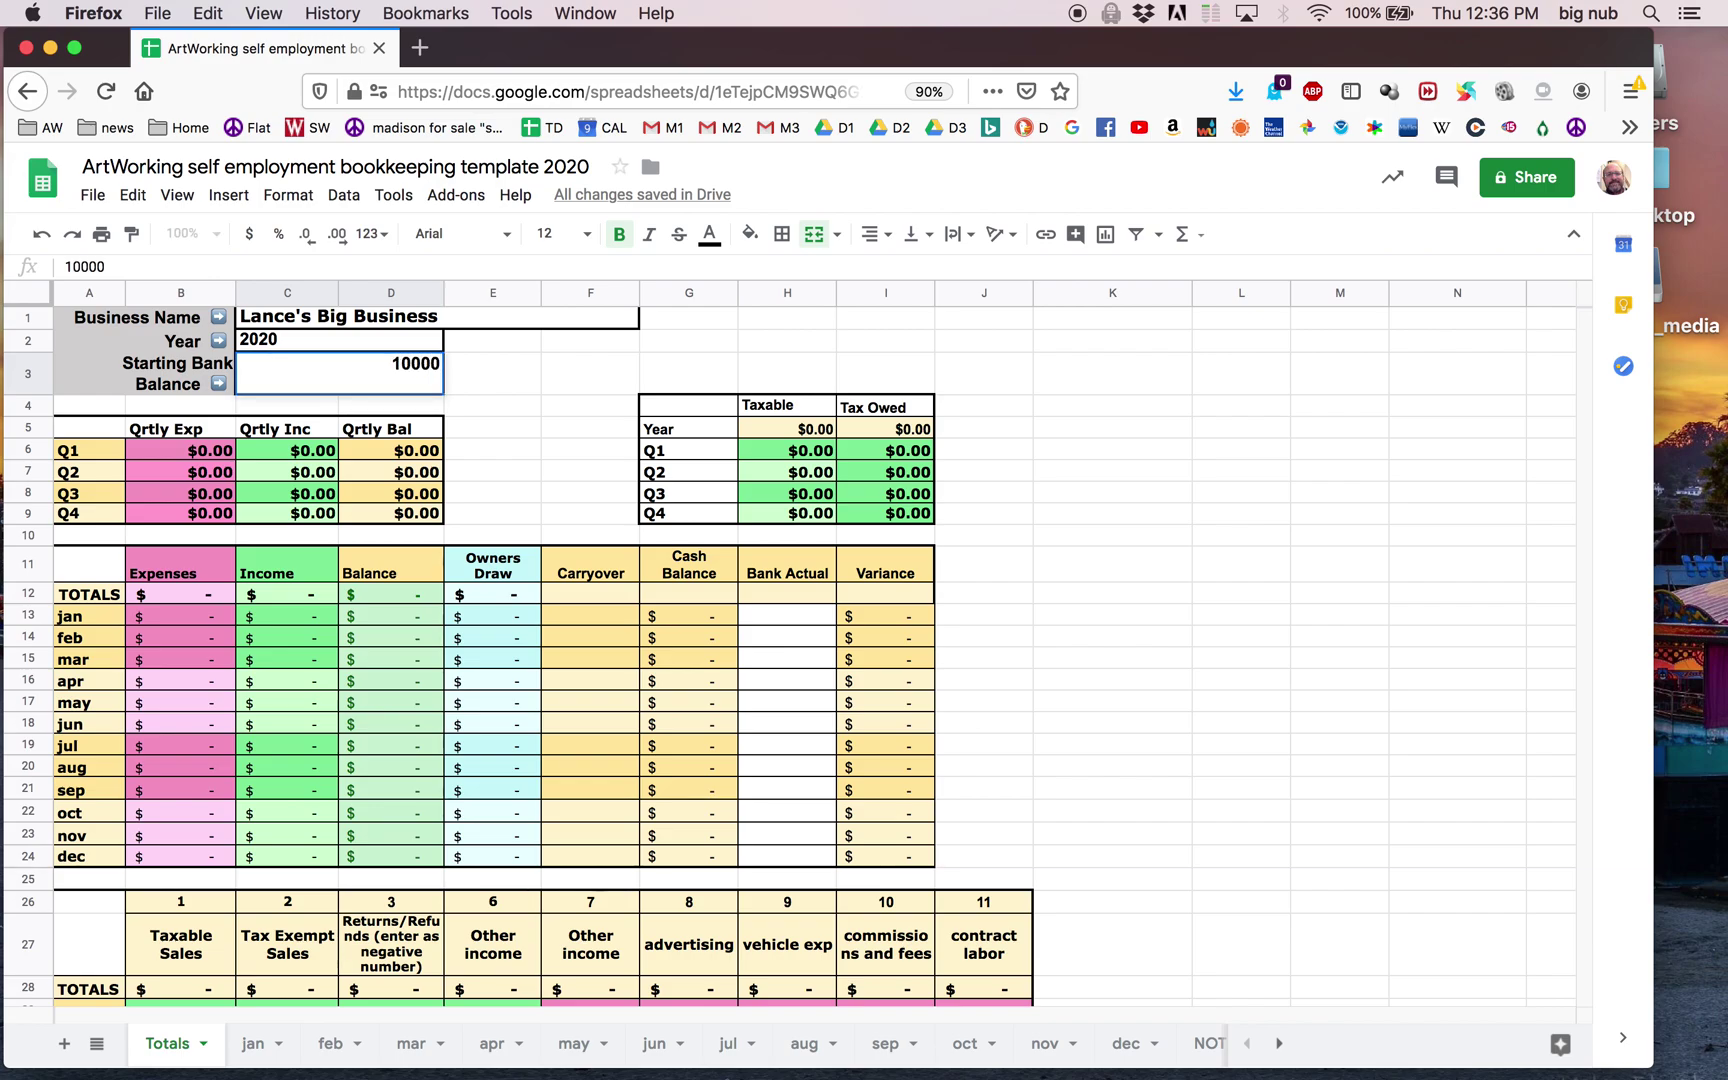
{"action": "key", "text": "Return"}
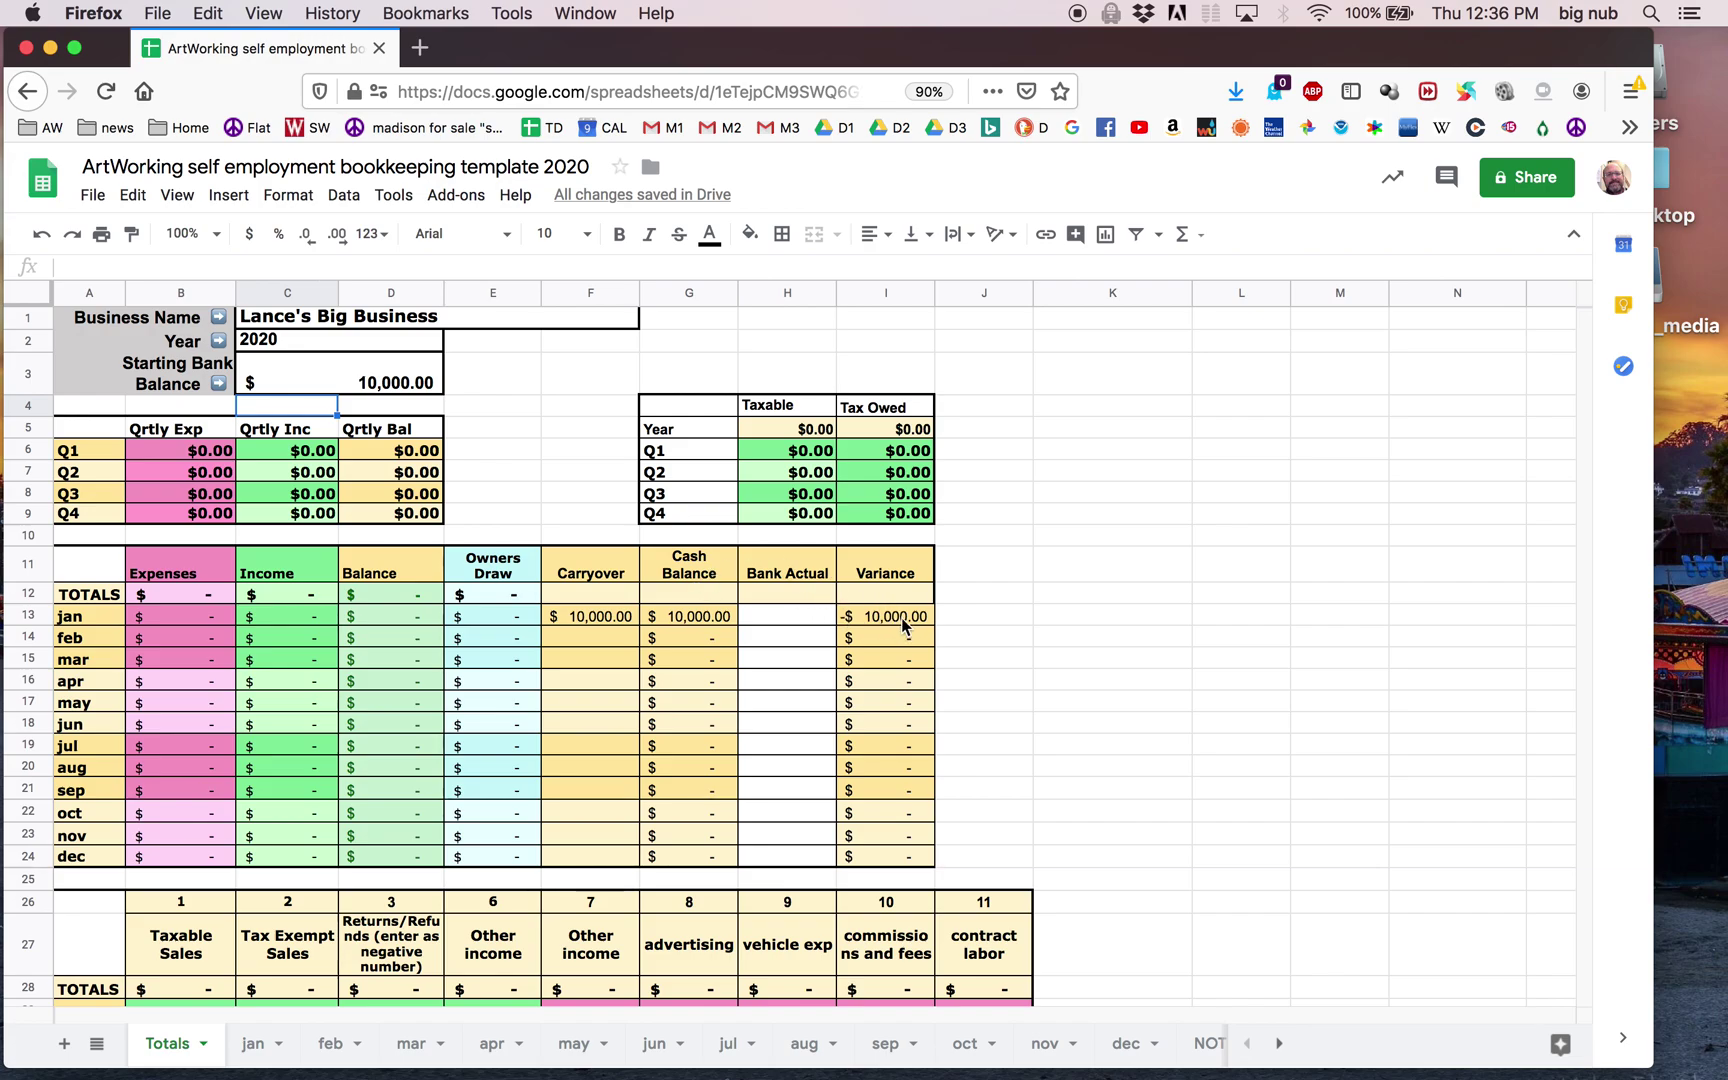
Step: Enter 10000 as the Bank Actual amount for January in the monthly summary table
{"action": "left_click", "coordinate": [792, 616]}
{"action": "type", "text": "100"}
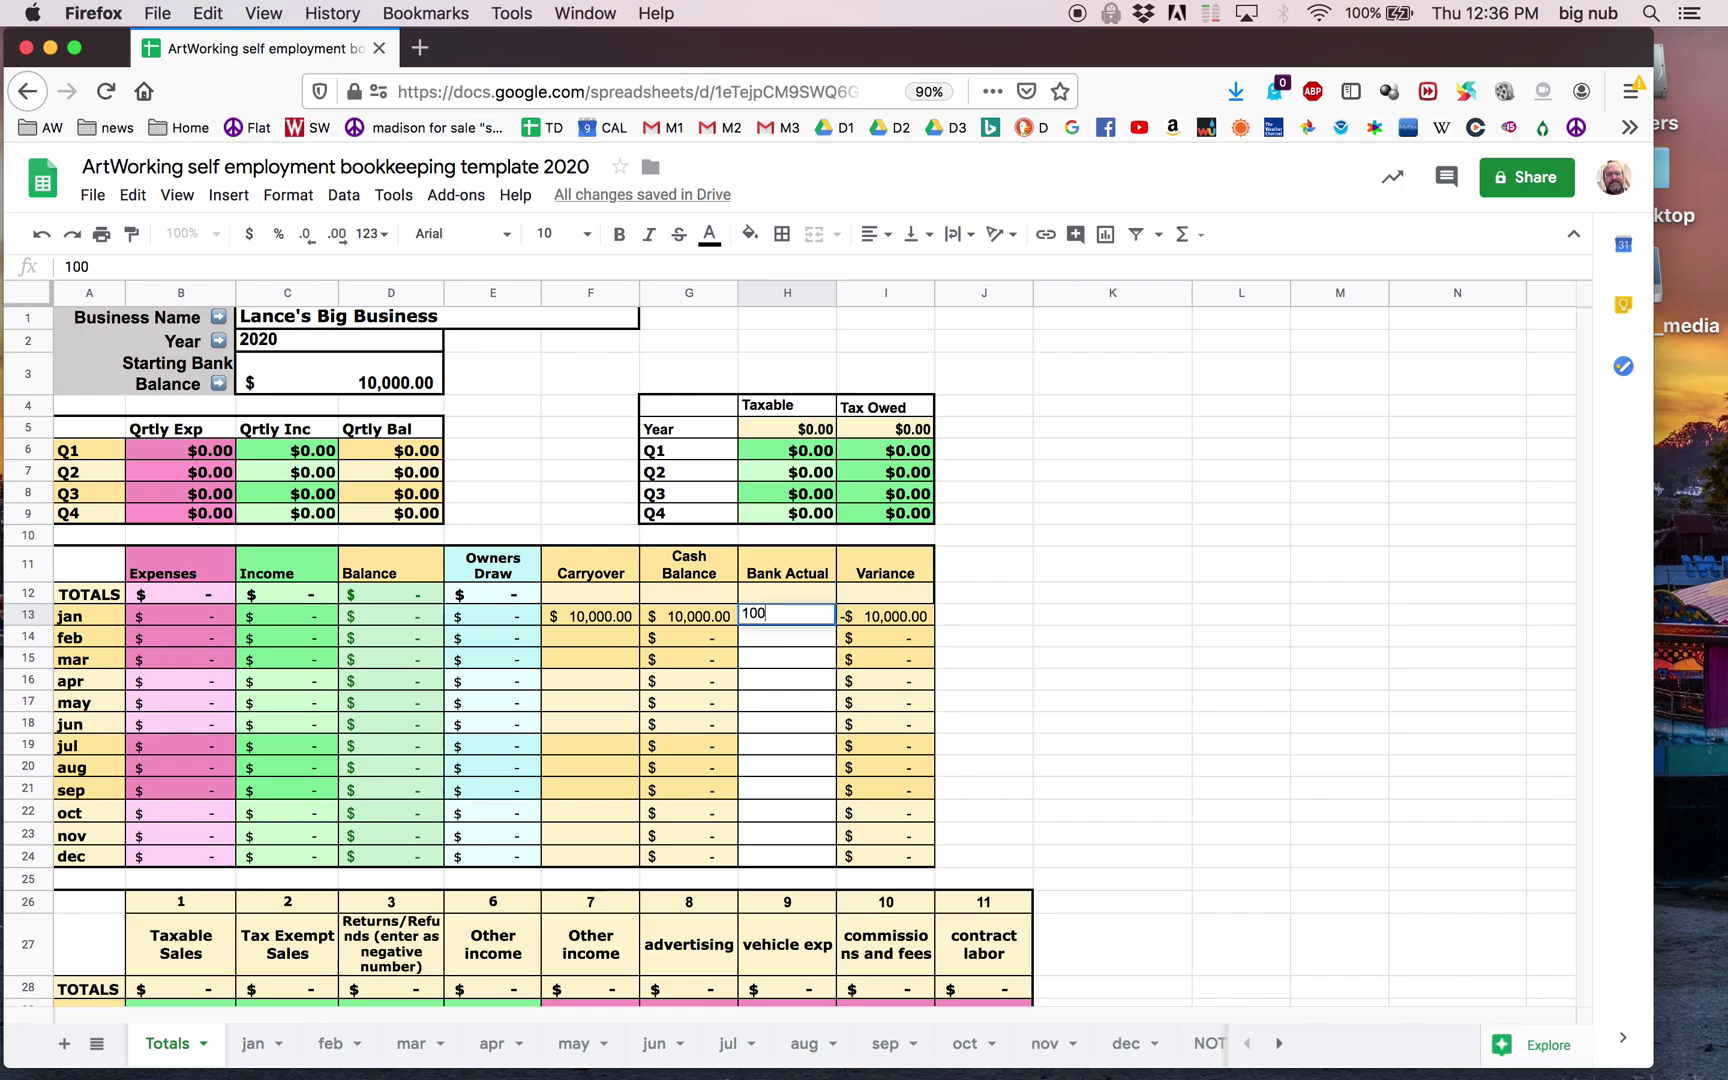
{"action": "key", "text": "Return"}
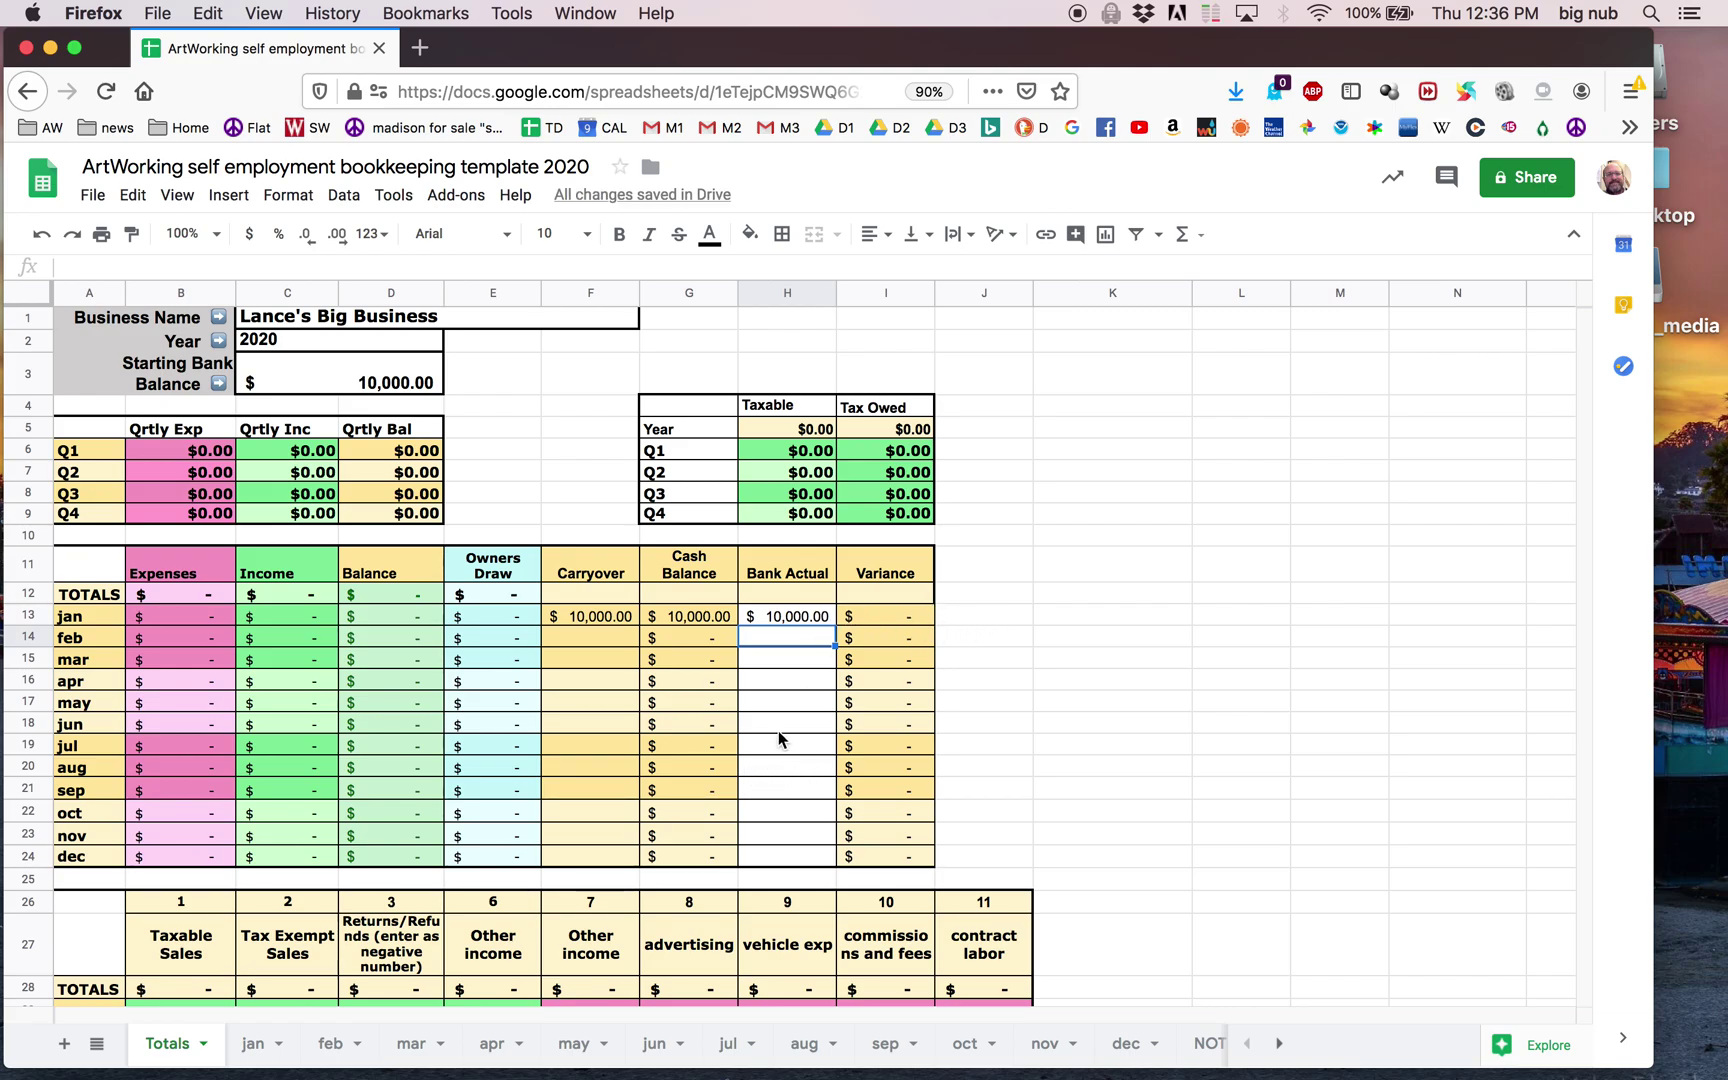
Step: Compare the business name and year in the January sheet's header with the entries on the Totals sheet
{"action": "scroll", "coordinate": [780, 740], "scroll_direction": "down", "scroll_amount": 5}
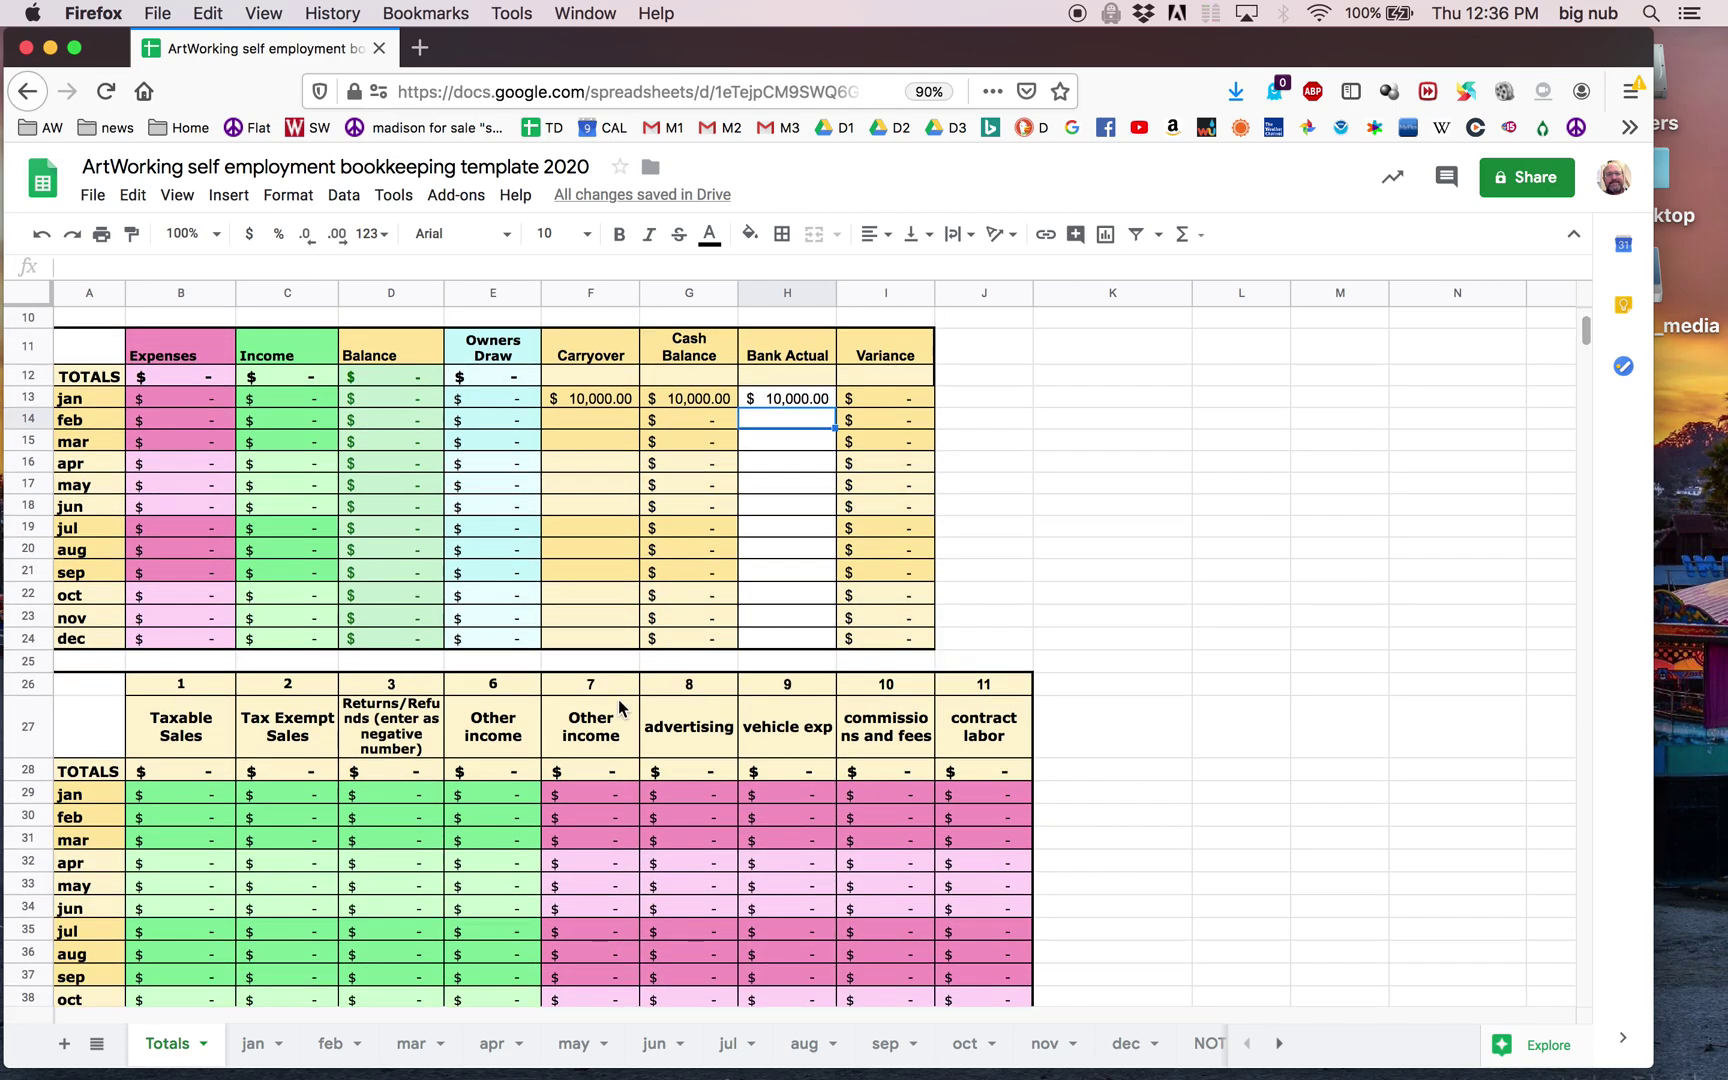
{"action": "scroll", "coordinate": [616, 716], "scroll_direction": "down", "scroll_amount": 3}
{"action": "scroll", "coordinate": [616, 716], "scroll_direction": "up", "scroll_amount": 7}
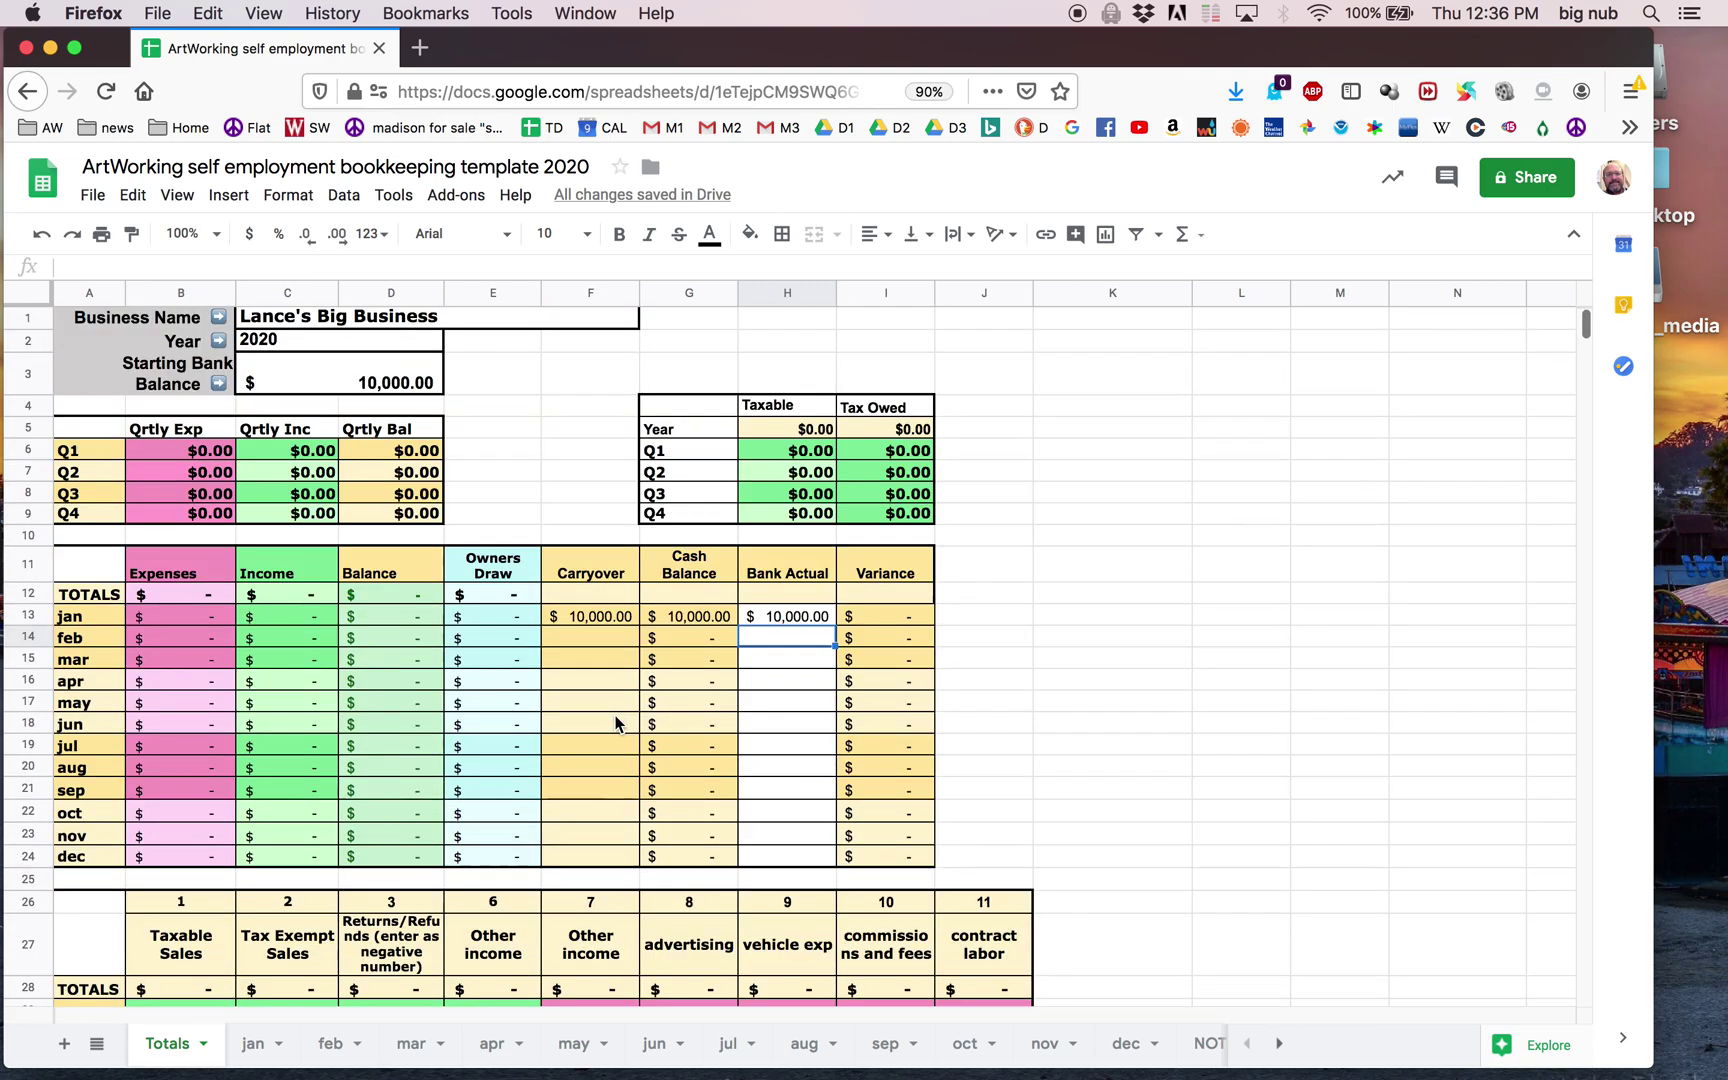
{"action": "left_click", "coordinate": [252, 1047]}
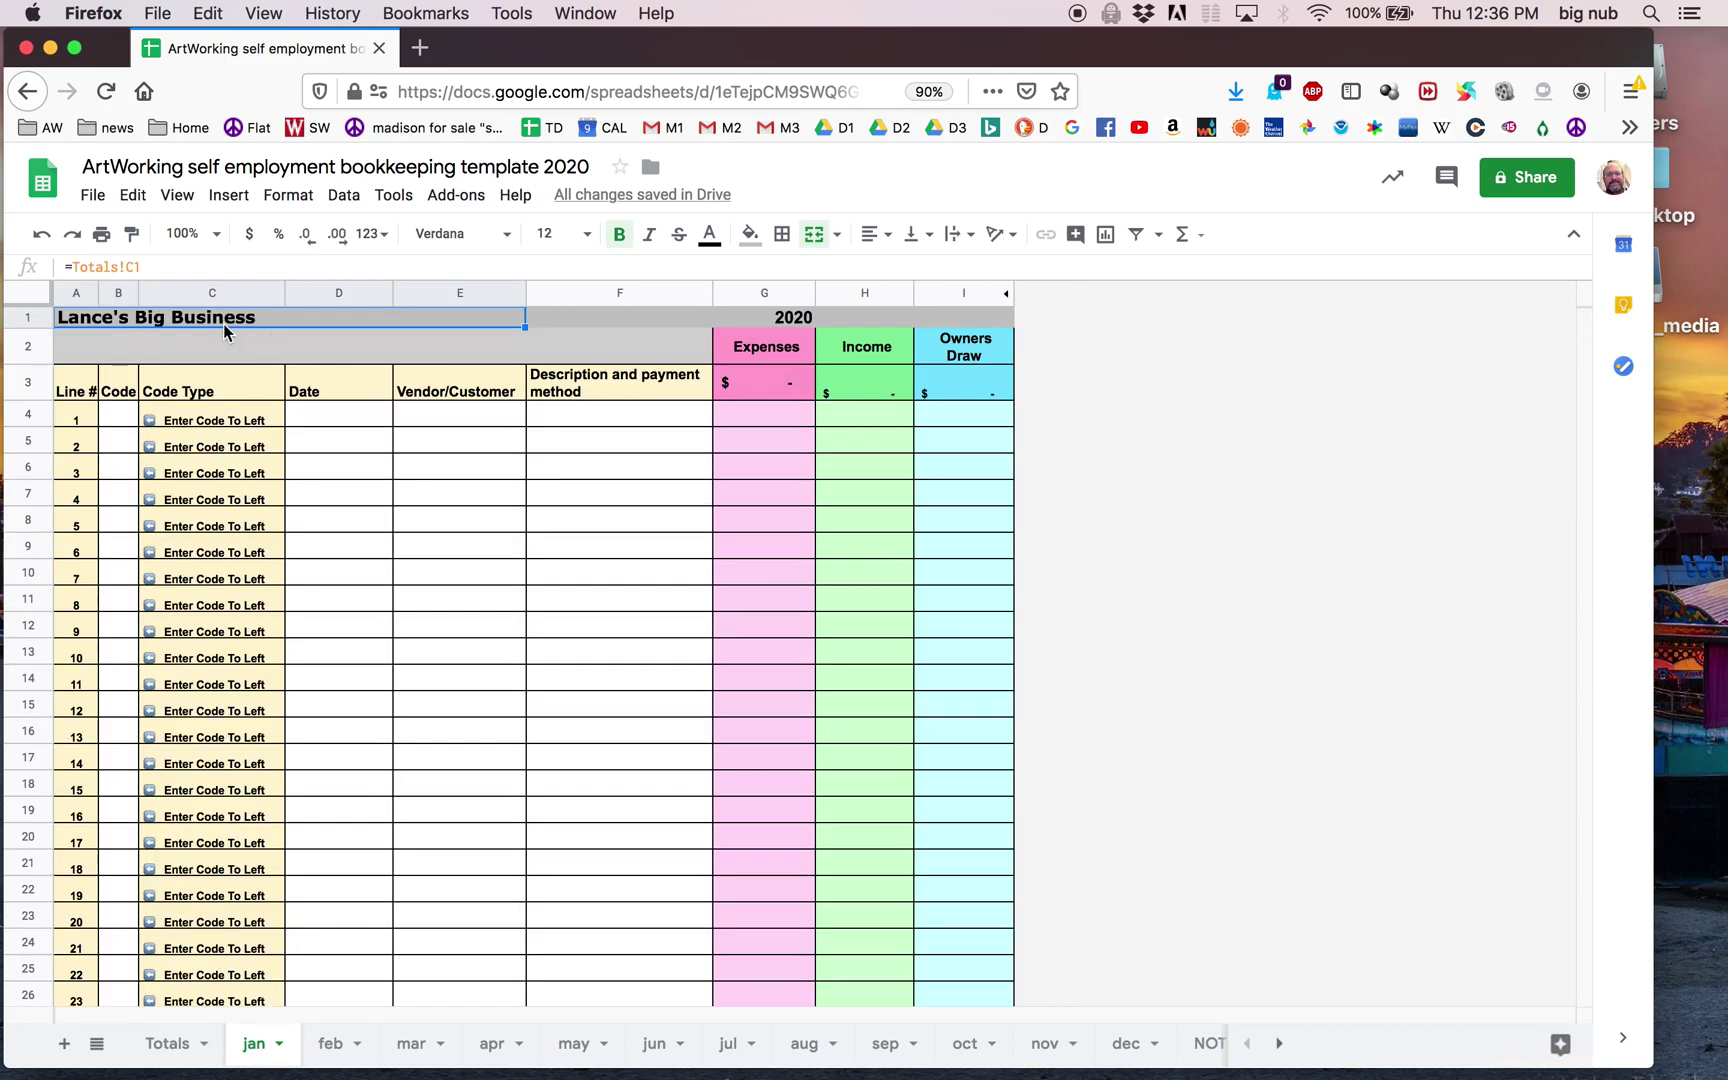
{"action": "left_click", "coordinate": [178, 1047]}
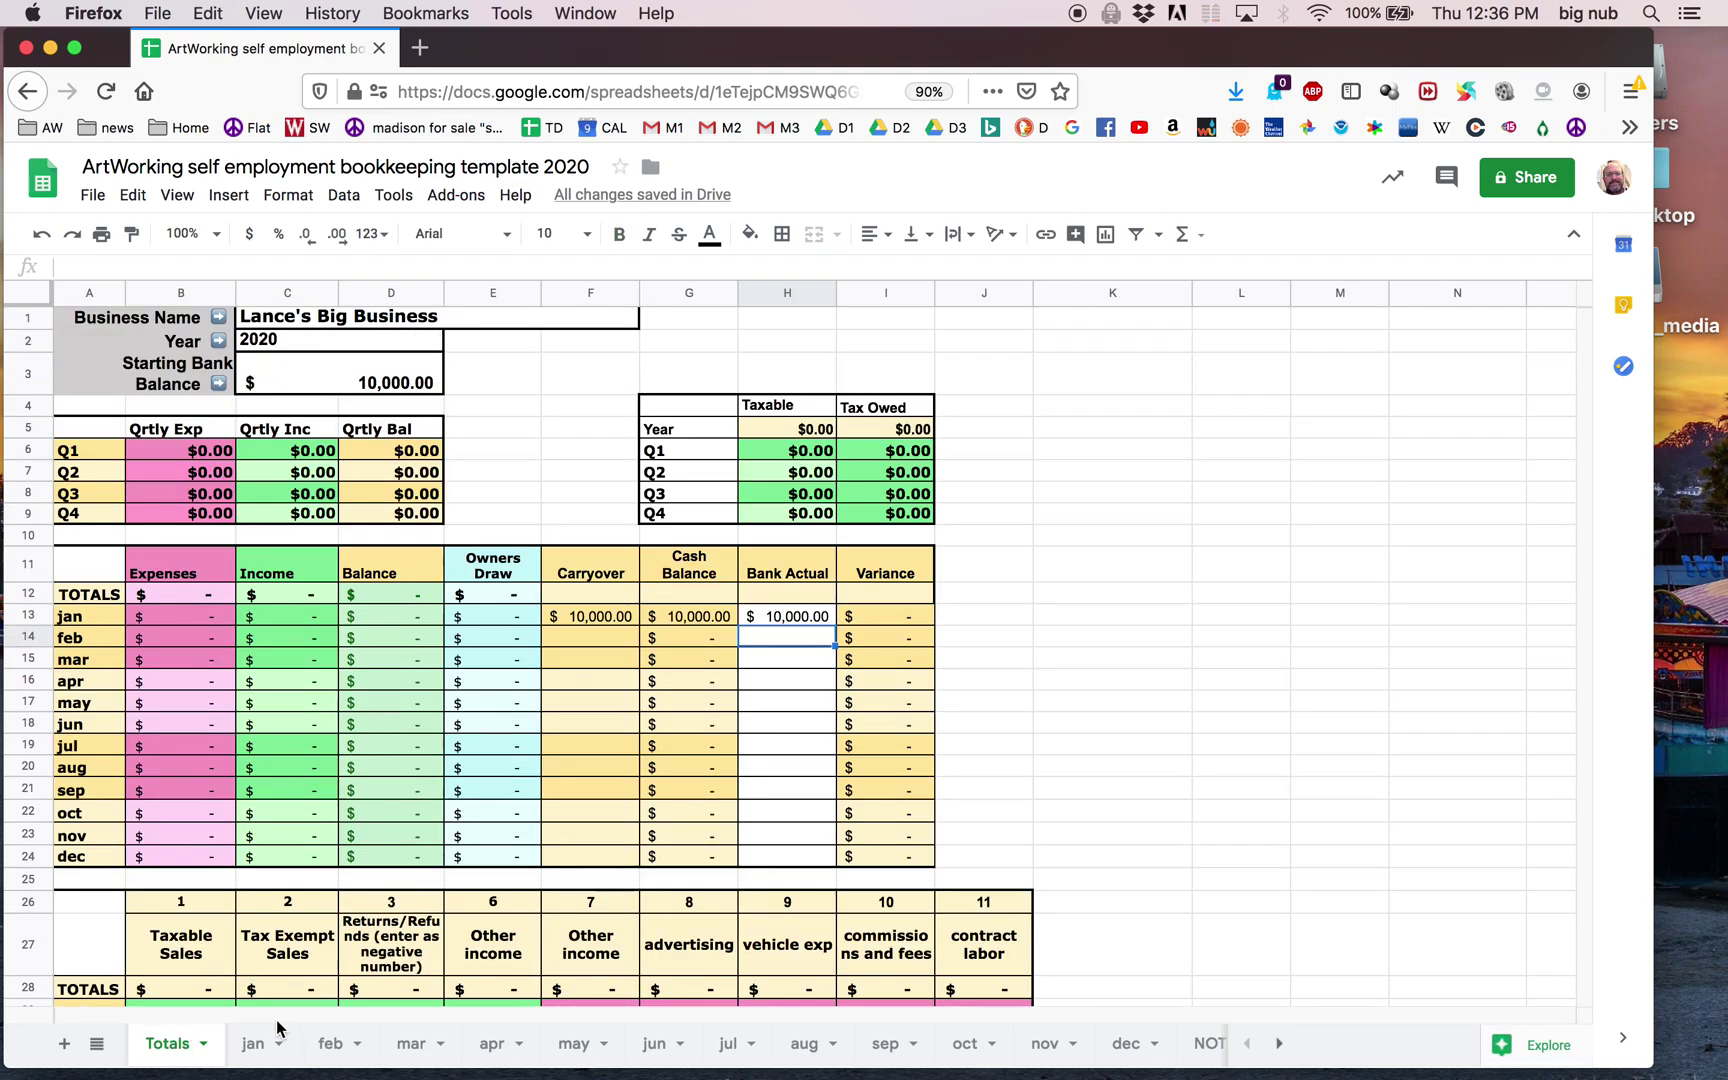
{"action": "left_click", "coordinate": [254, 1045]}
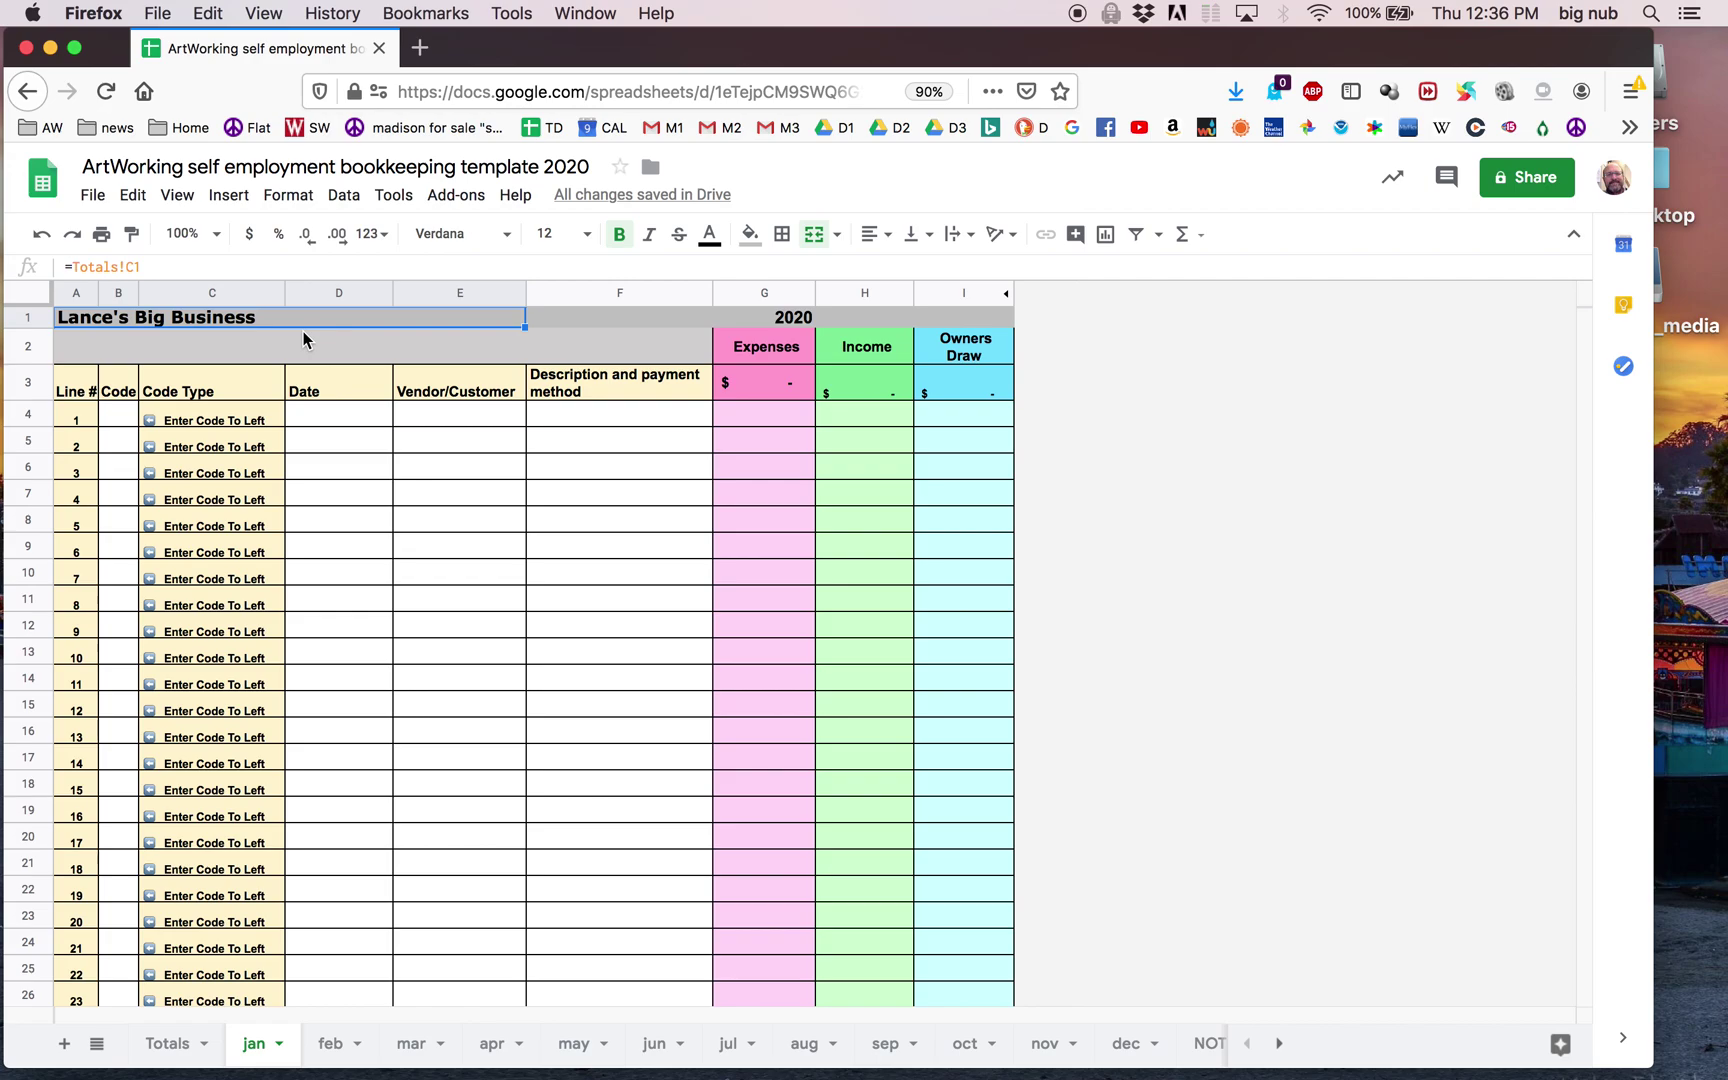
{"action": "left_click", "coordinate": [170, 1045]}
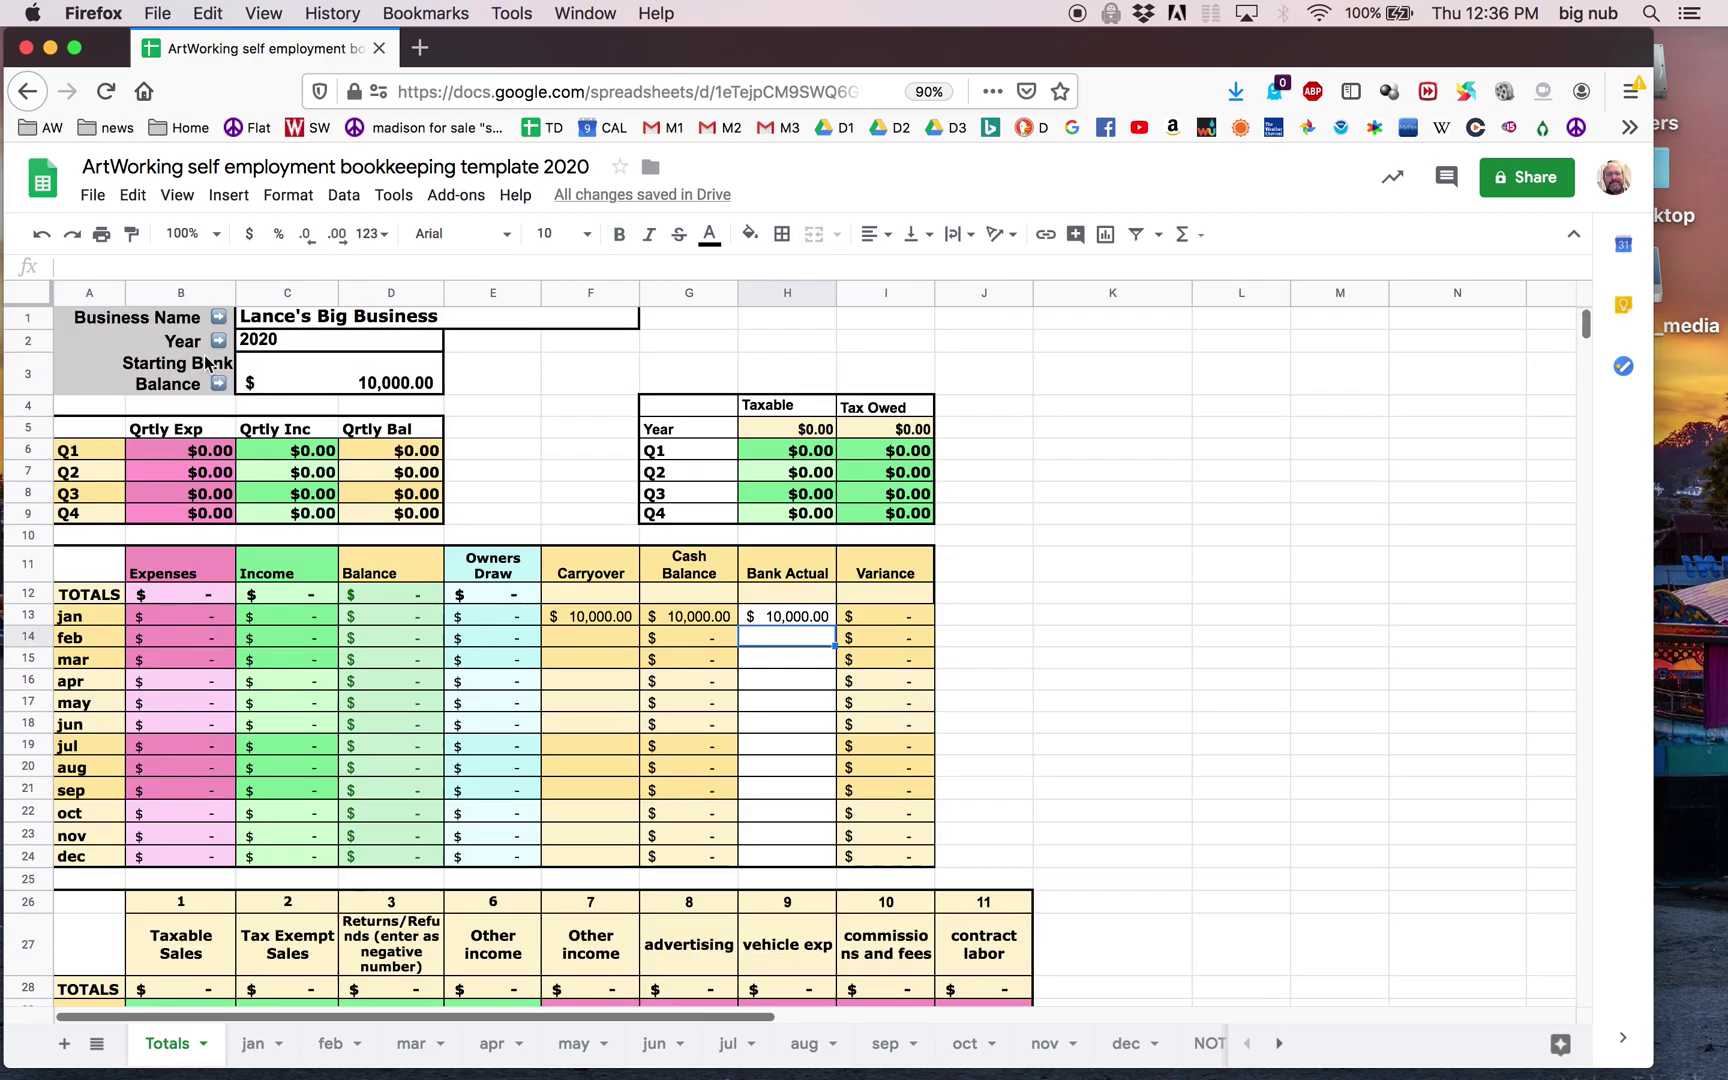
Step: Replace the owner's name in the Business Name cell so that it reads "ArtWorking's Big Business"
{"action": "left_click", "coordinate": [308, 316]}
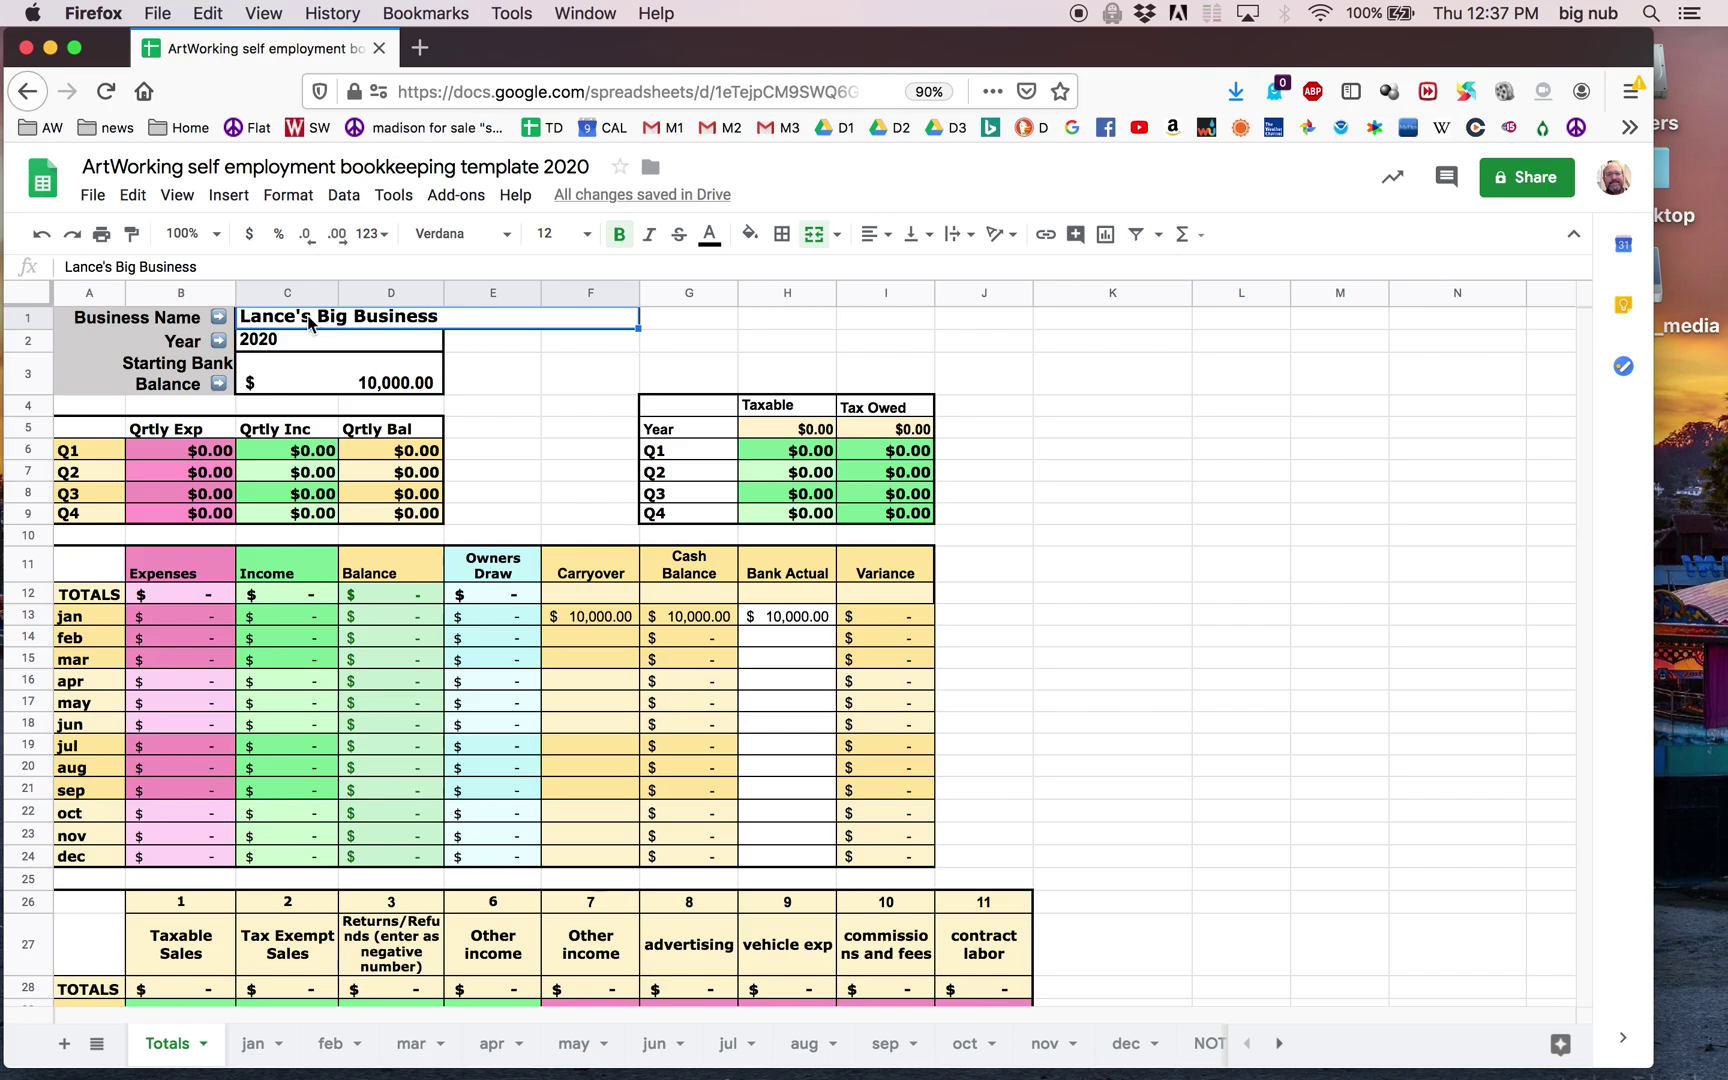
{"action": "left_click_drag", "start_coordinate": [311, 318], "coordinate": [228, 311]}
{"action": "type", "text": "Ar"}
{"action": "type", "text": "tWorking"}
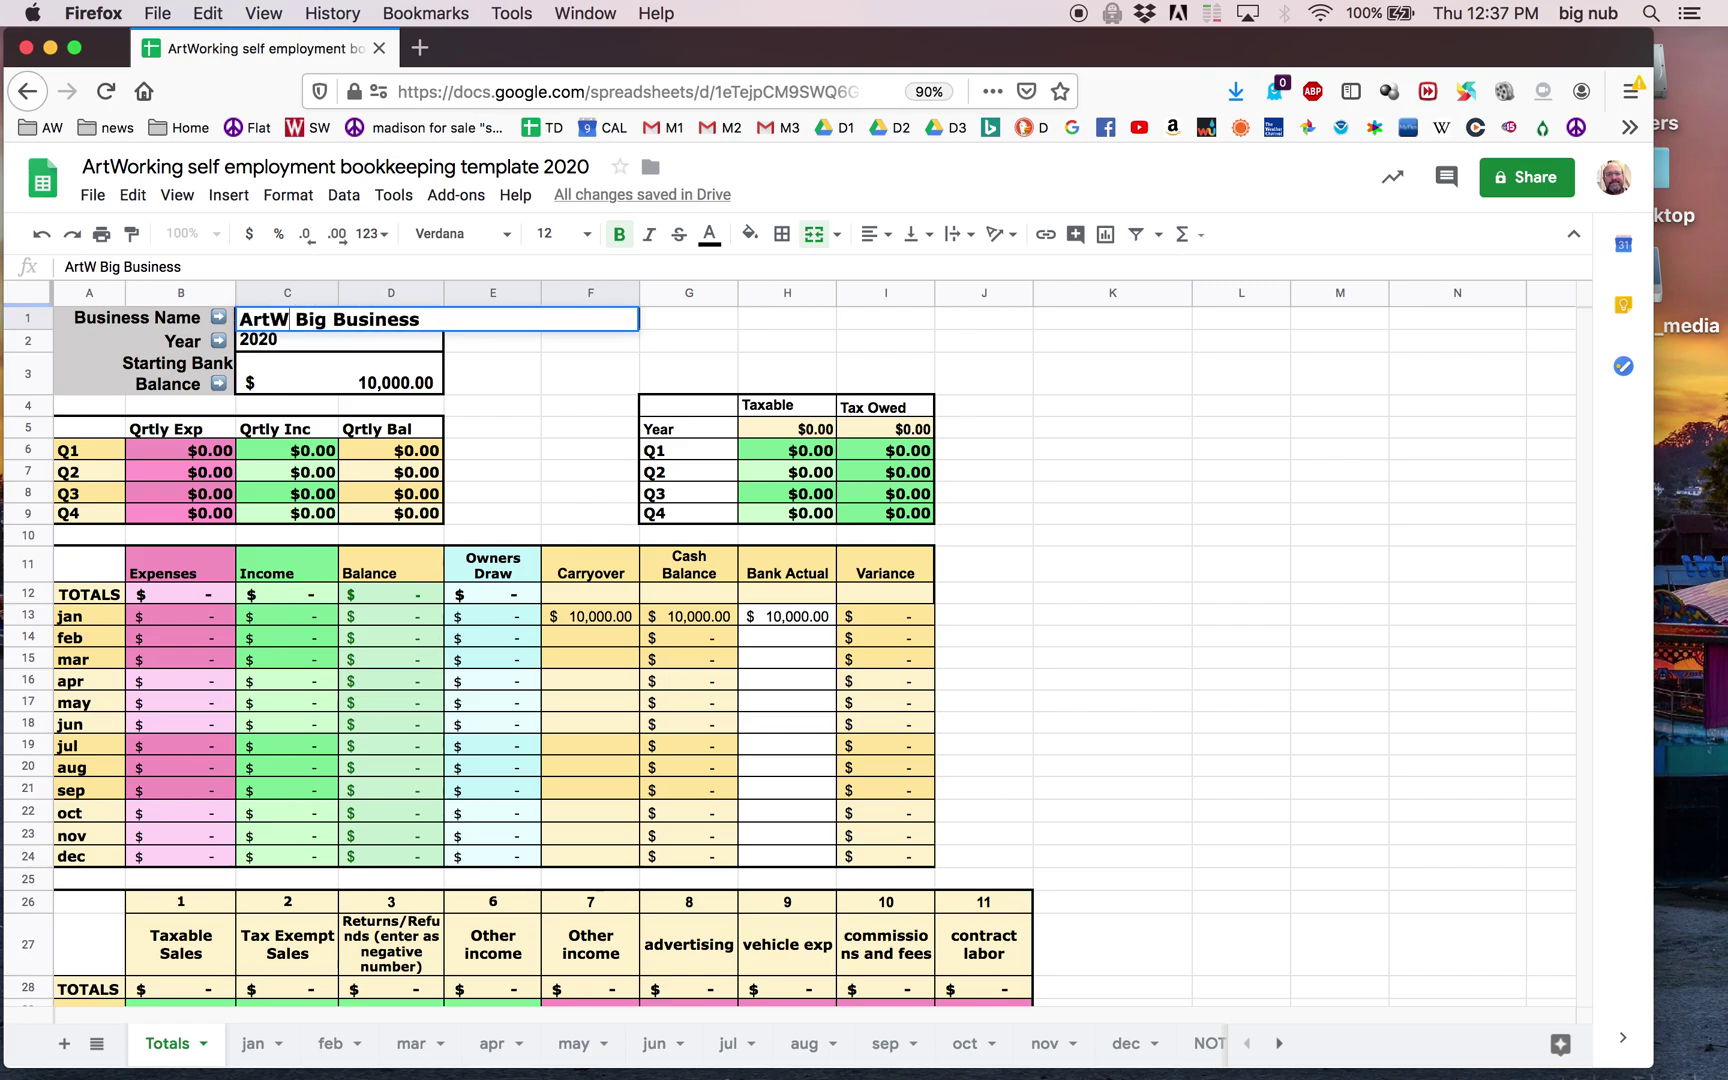
{"action": "type", "text": "'s"}
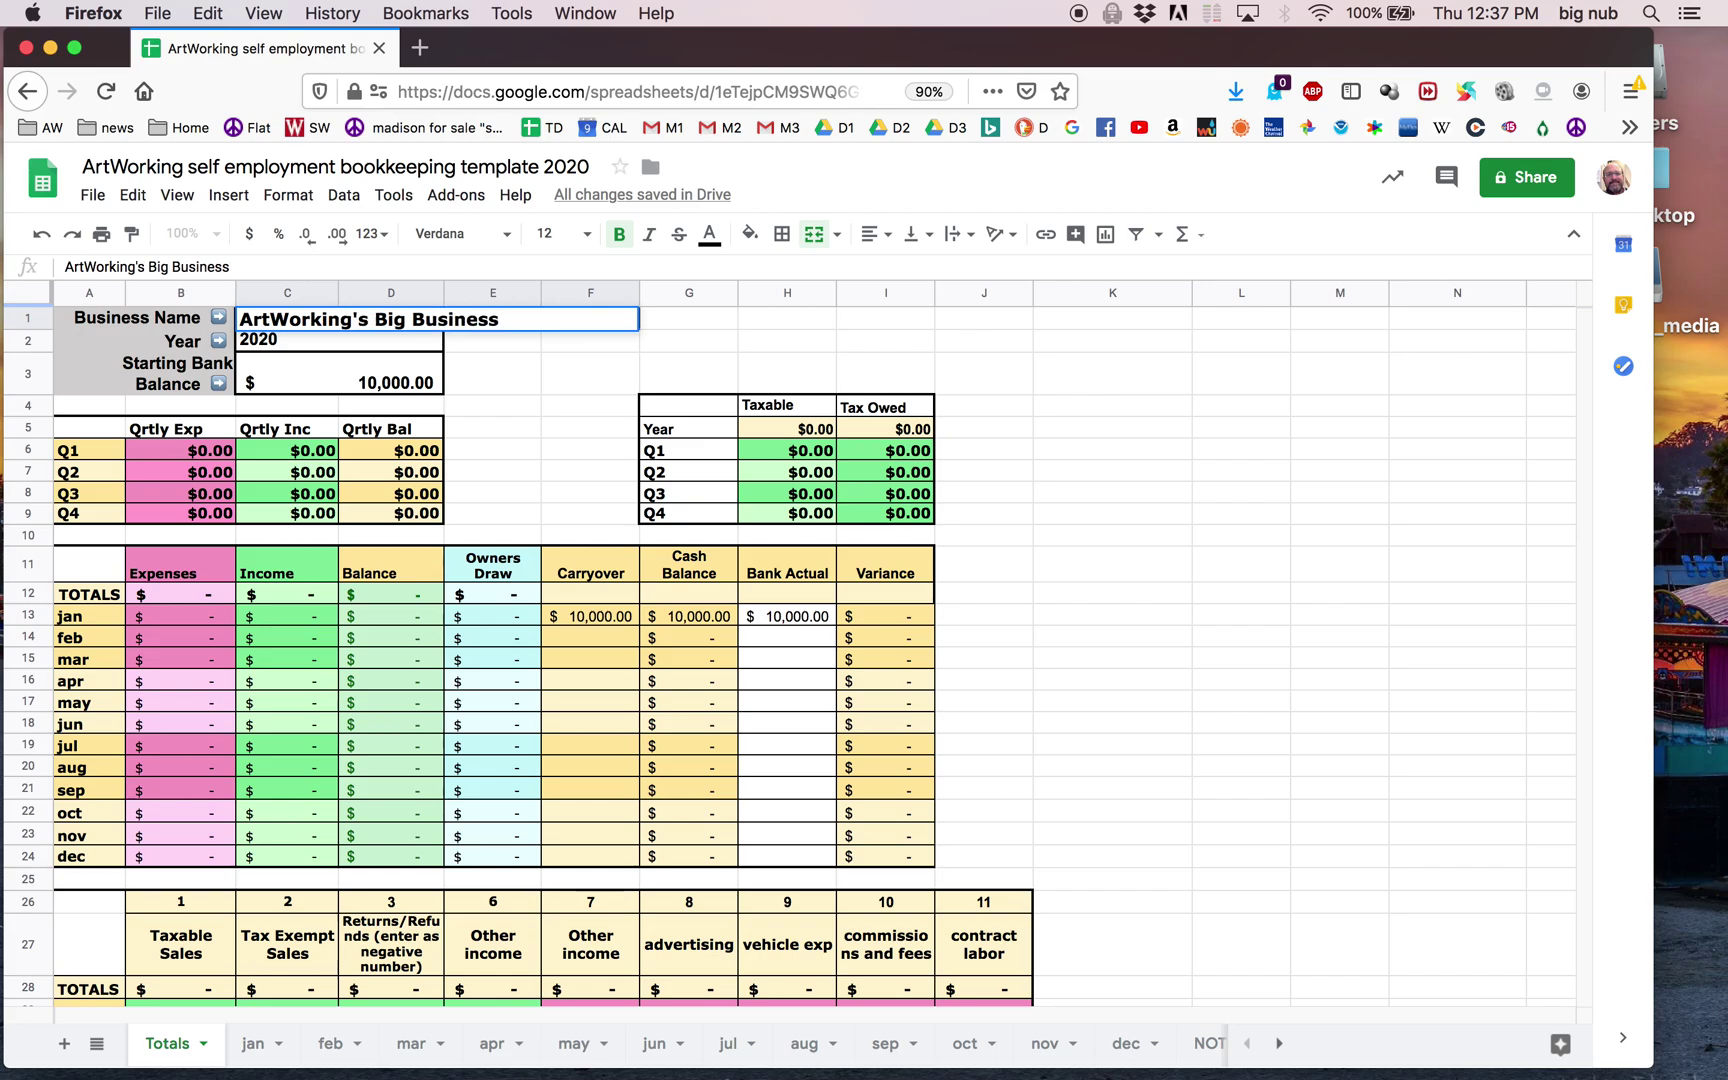
{"action": "left_click", "coordinate": [536, 406]}
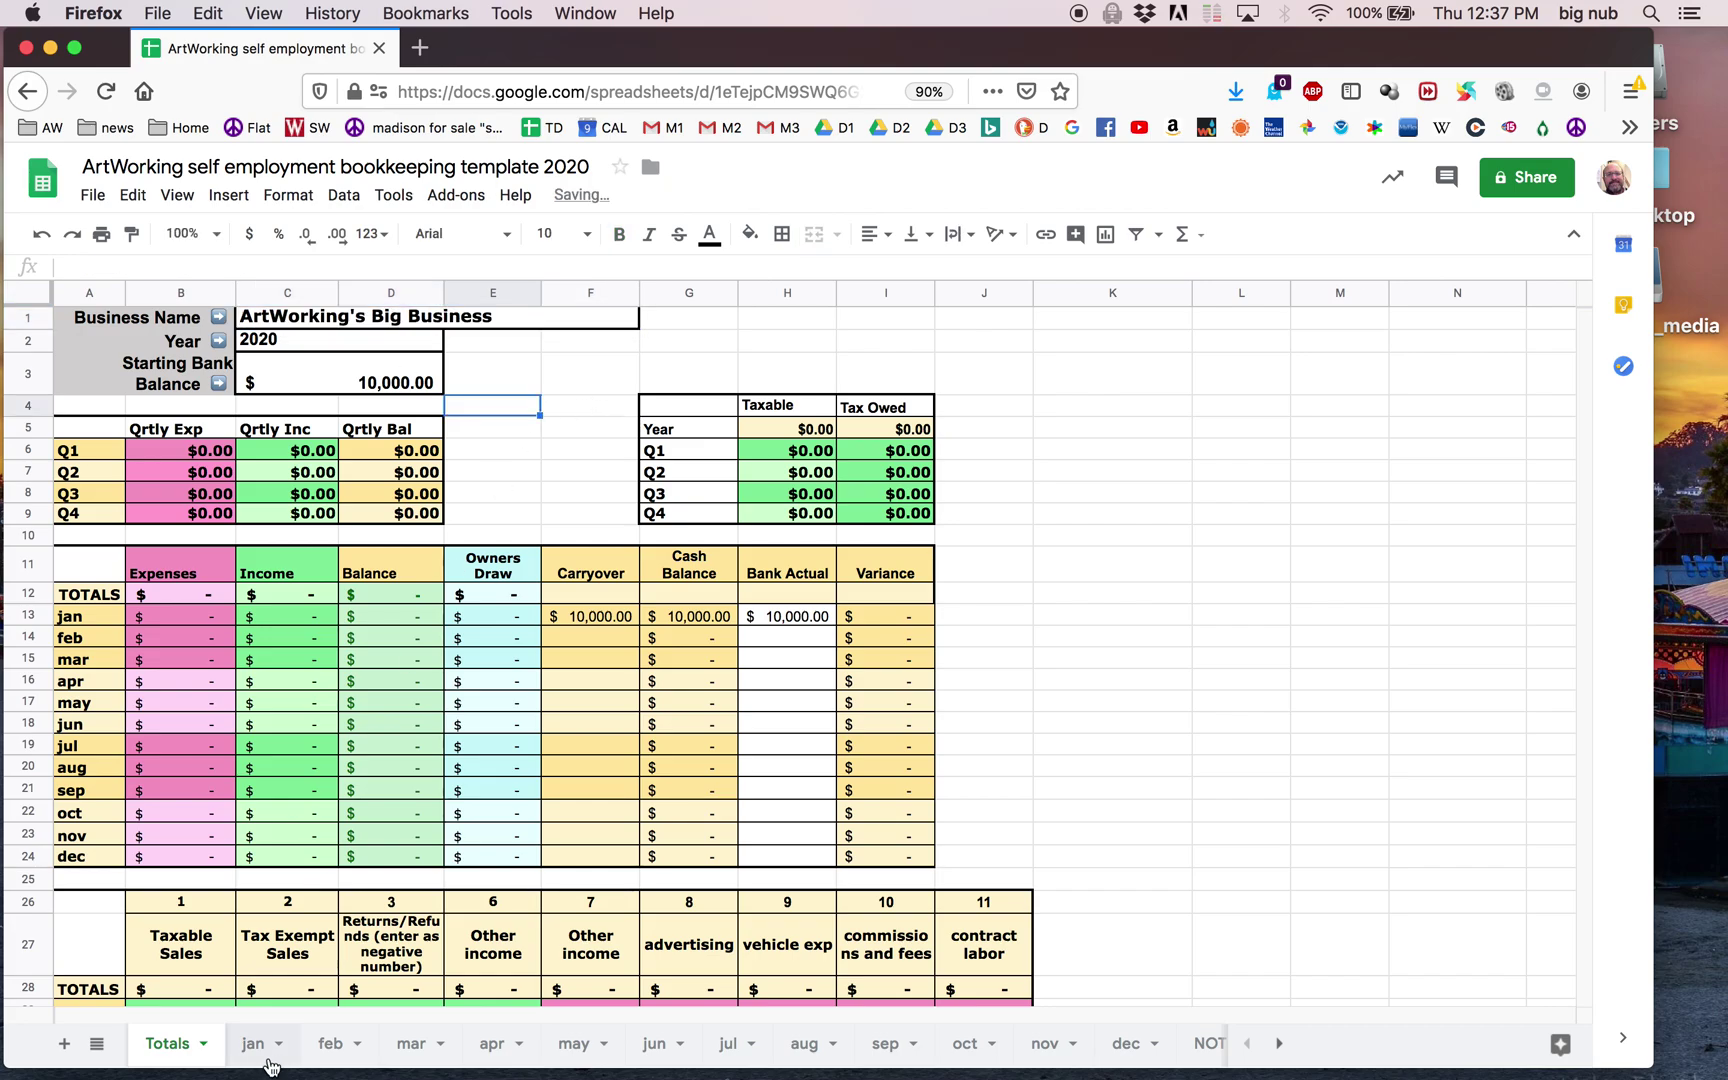
Step: Check the business name and year in the headers of the January, February, March and April sheets against the Totals sheet
{"action": "left_click", "coordinate": [254, 1043]}
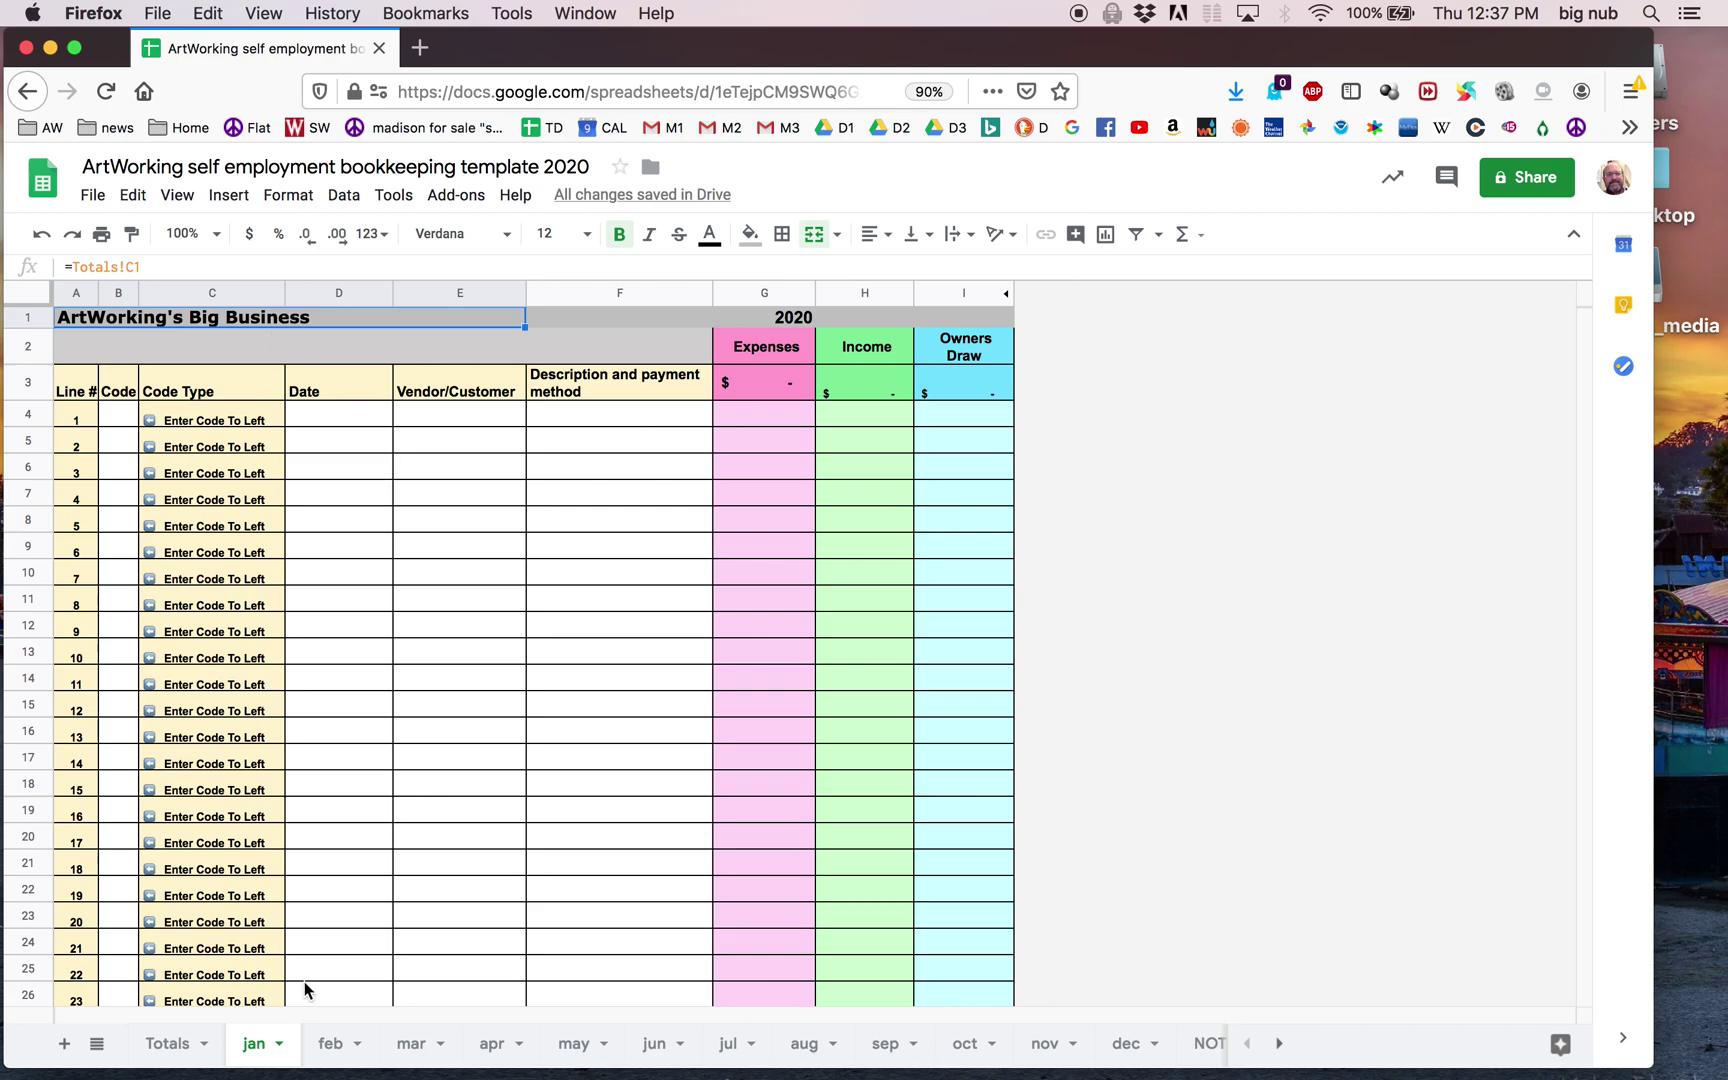
{"action": "left_click", "coordinate": [784, 318]}
{"action": "left_click", "coordinate": [338, 324]}
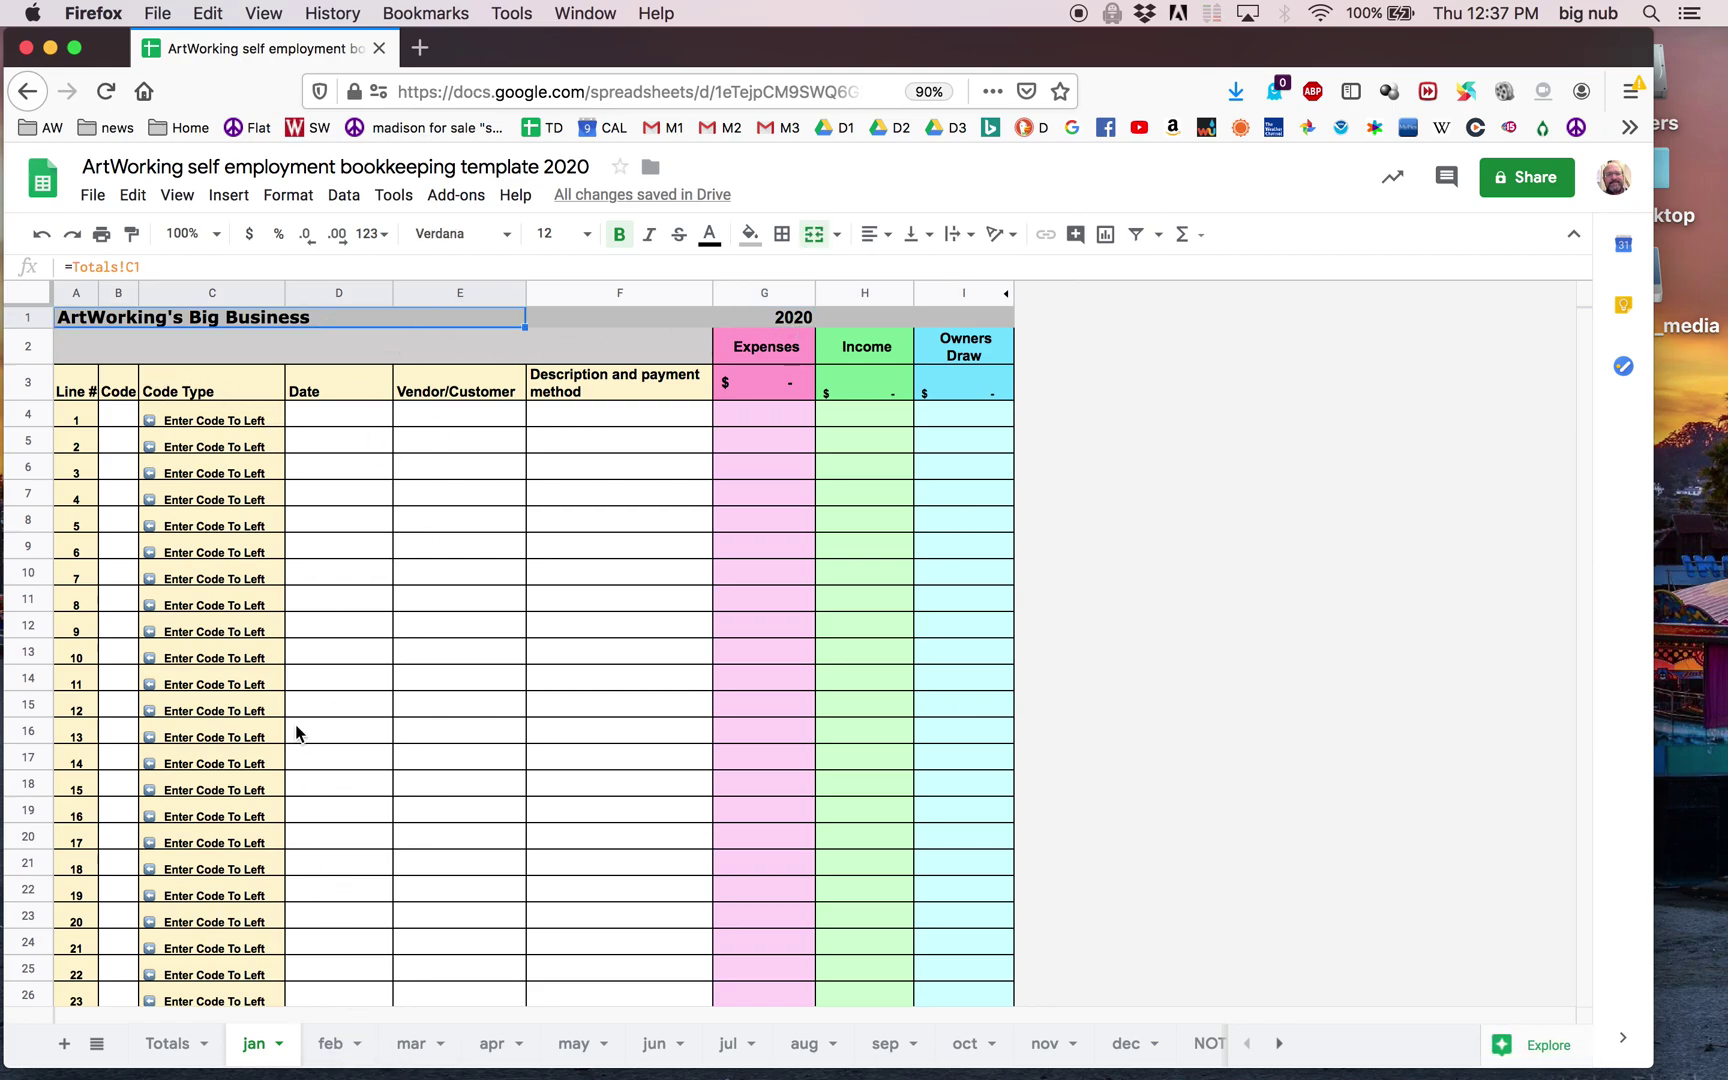
{"action": "left_click", "coordinate": [334, 1055]}
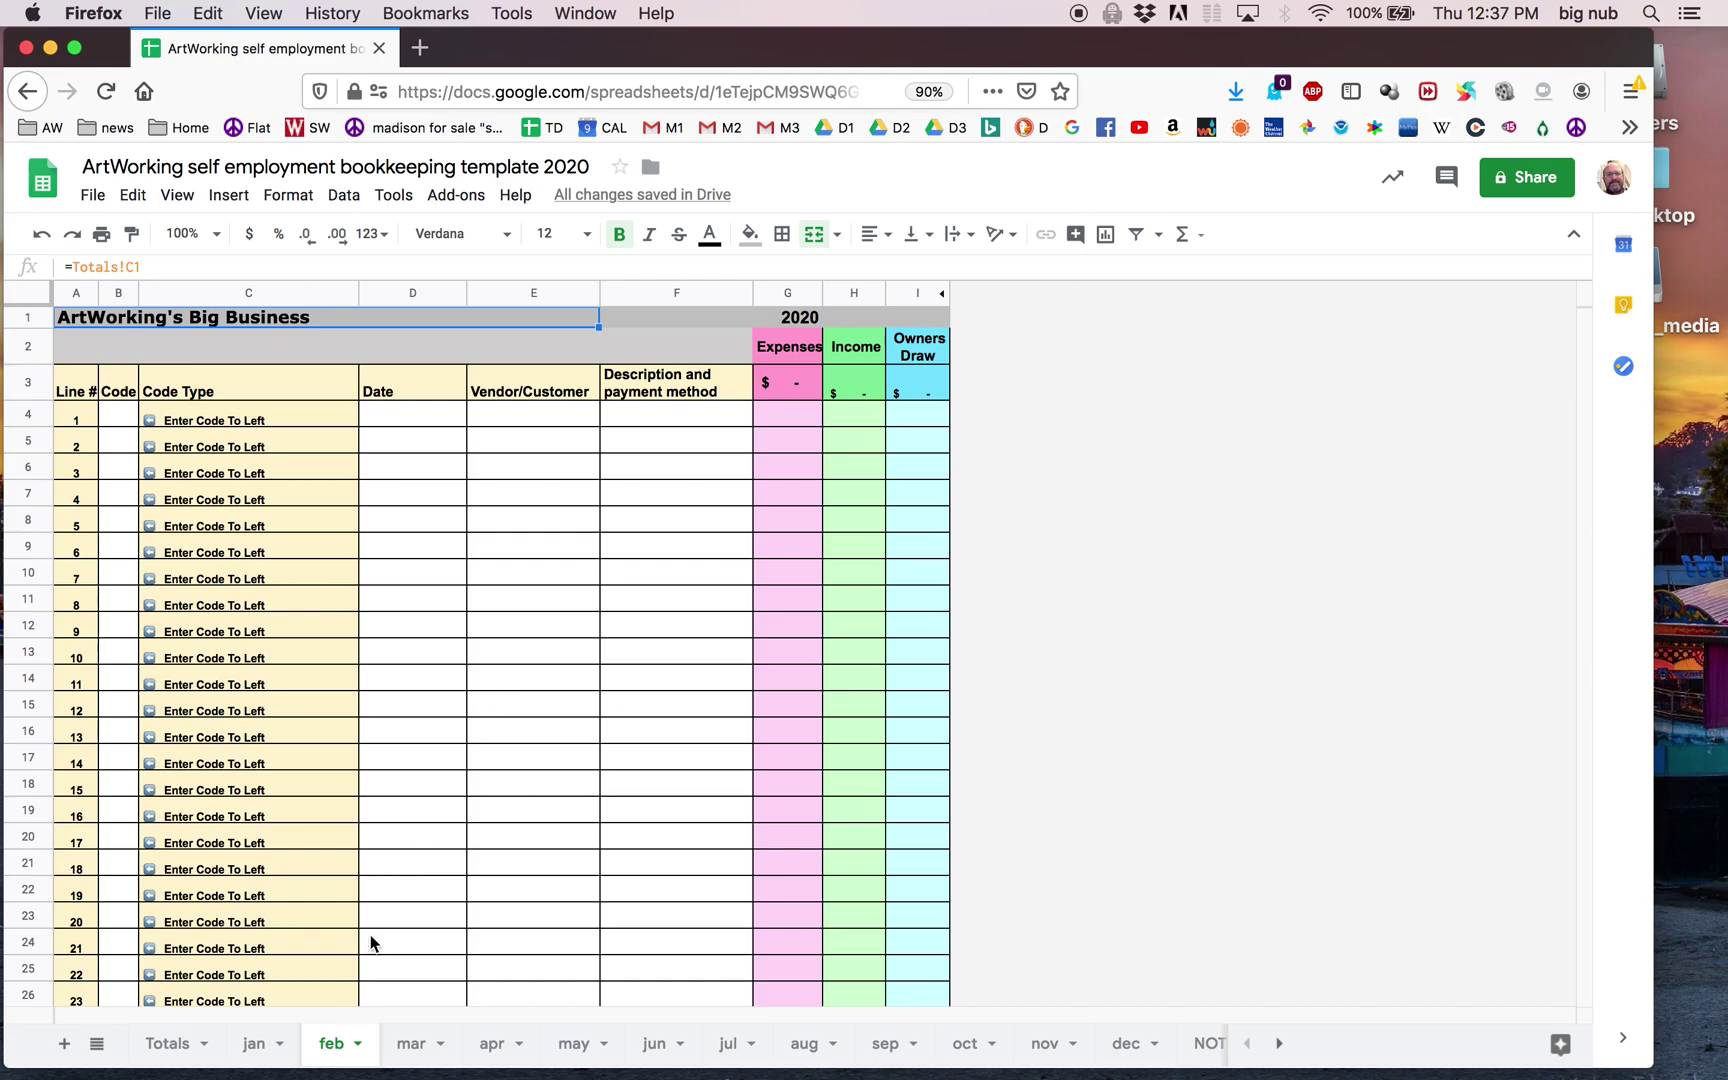
{"action": "left_click", "coordinate": [410, 1043]}
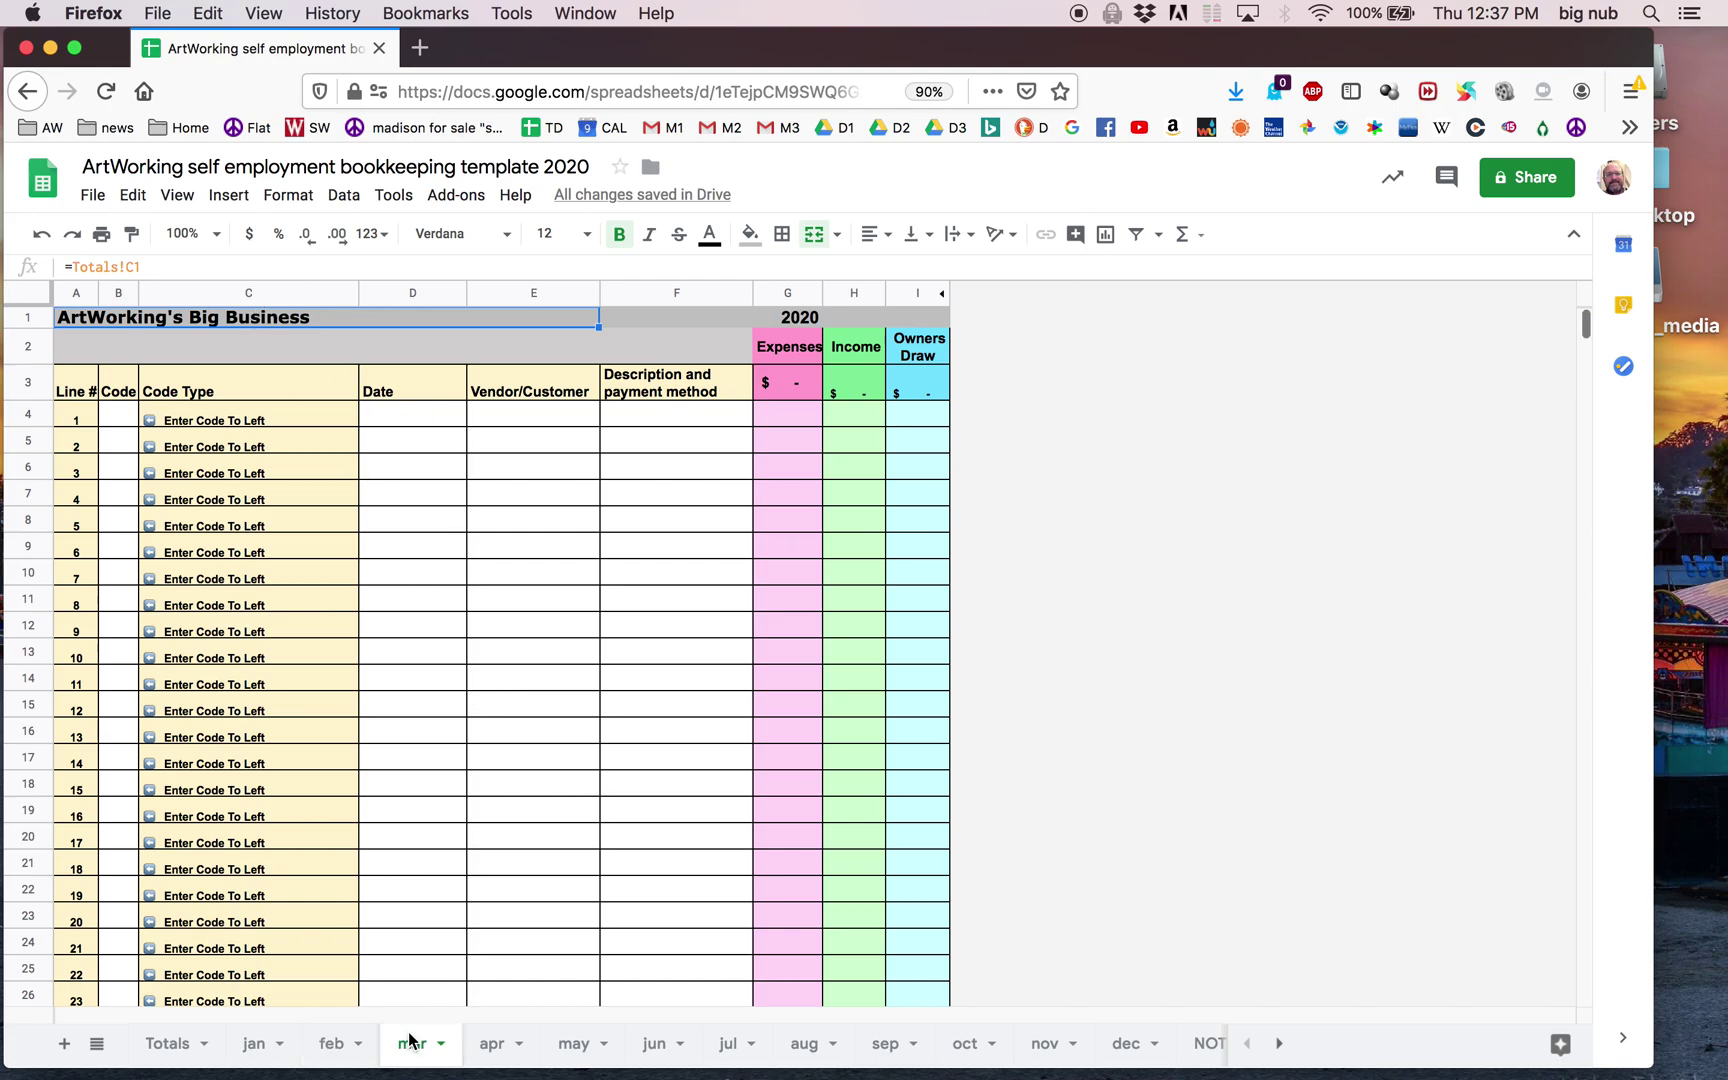
{"action": "left_click", "coordinate": [490, 1048]}
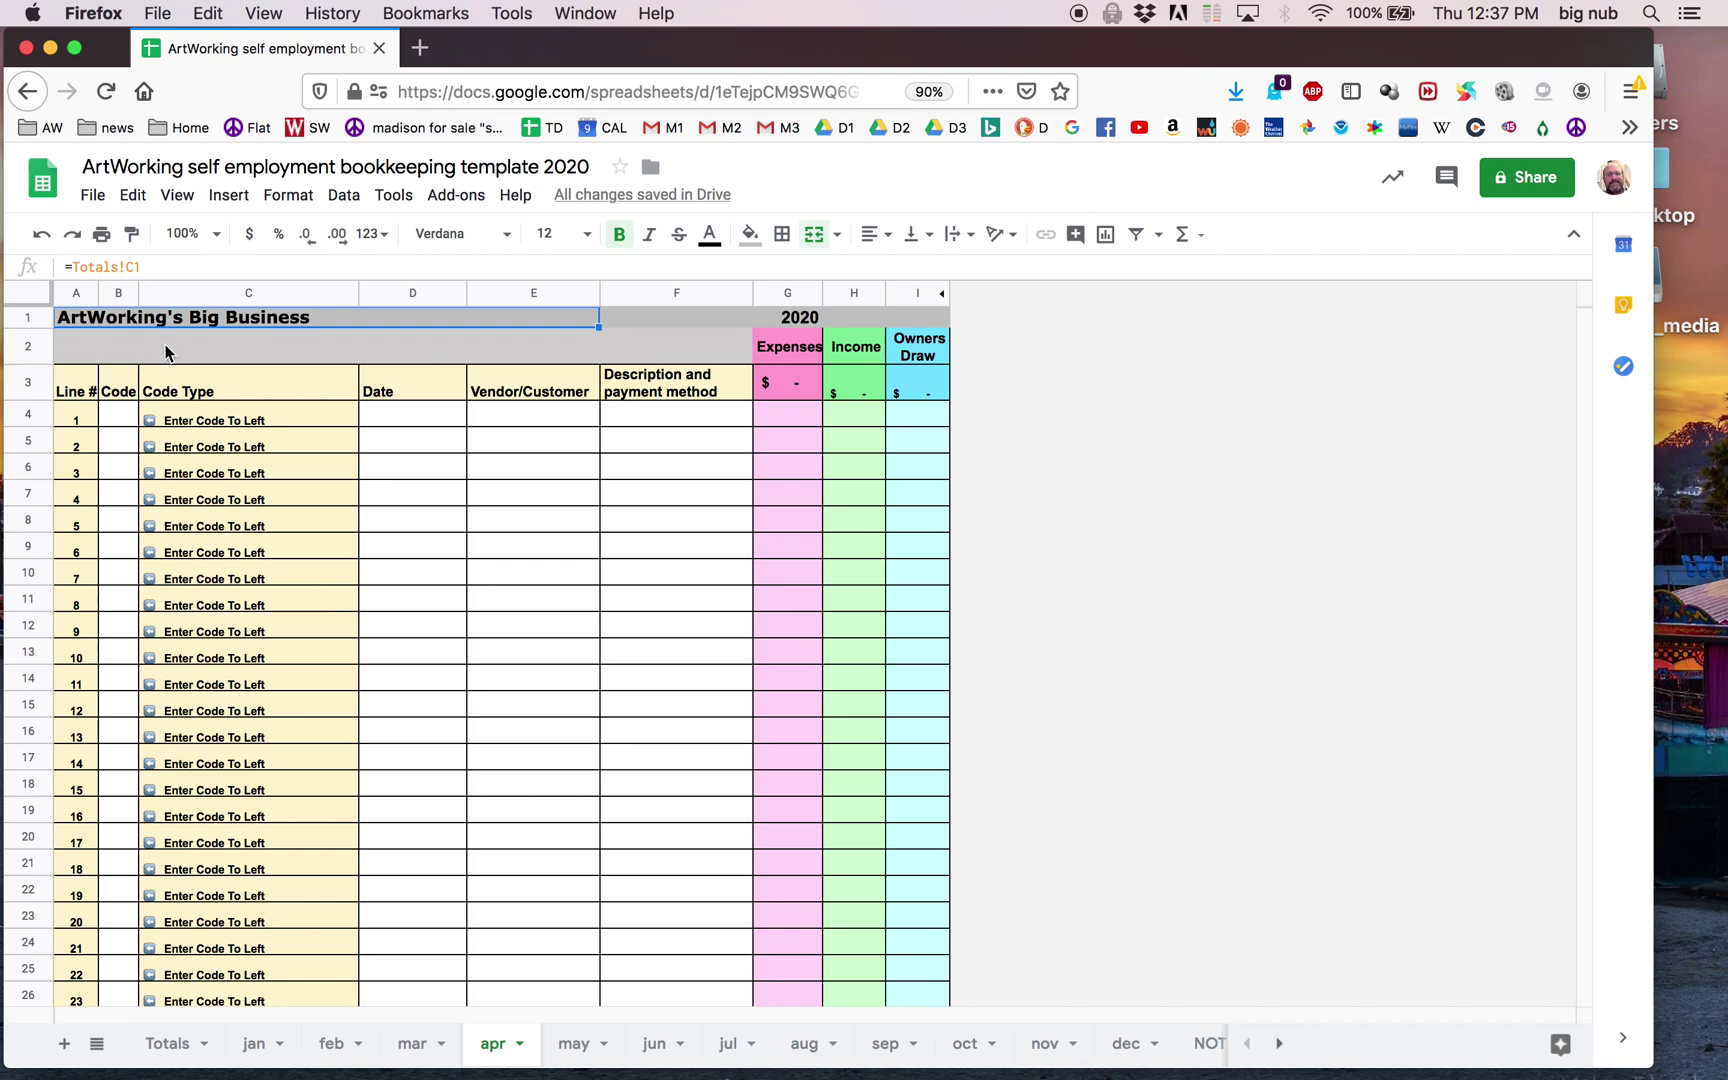
{"action": "left_click", "coordinate": [172, 1047]}
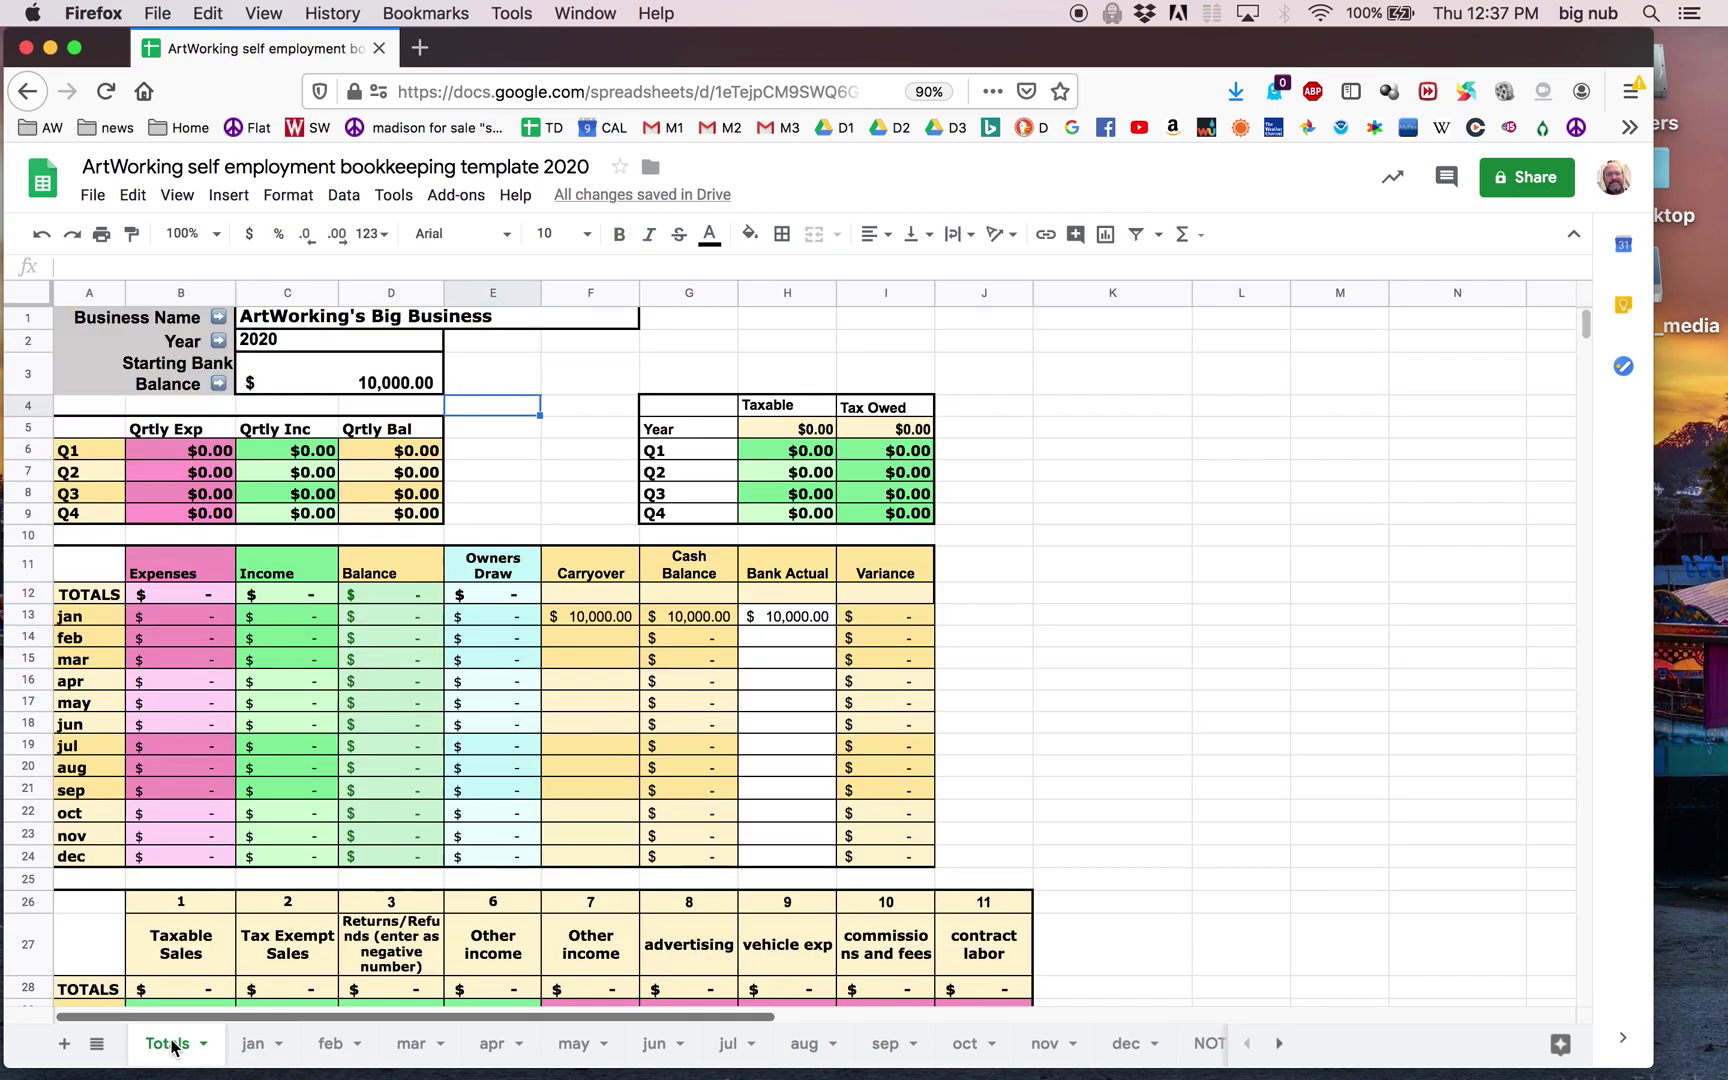
Step: Enter code 1 for the first line of the January sheet
{"action": "left_click", "coordinate": [250, 1045]}
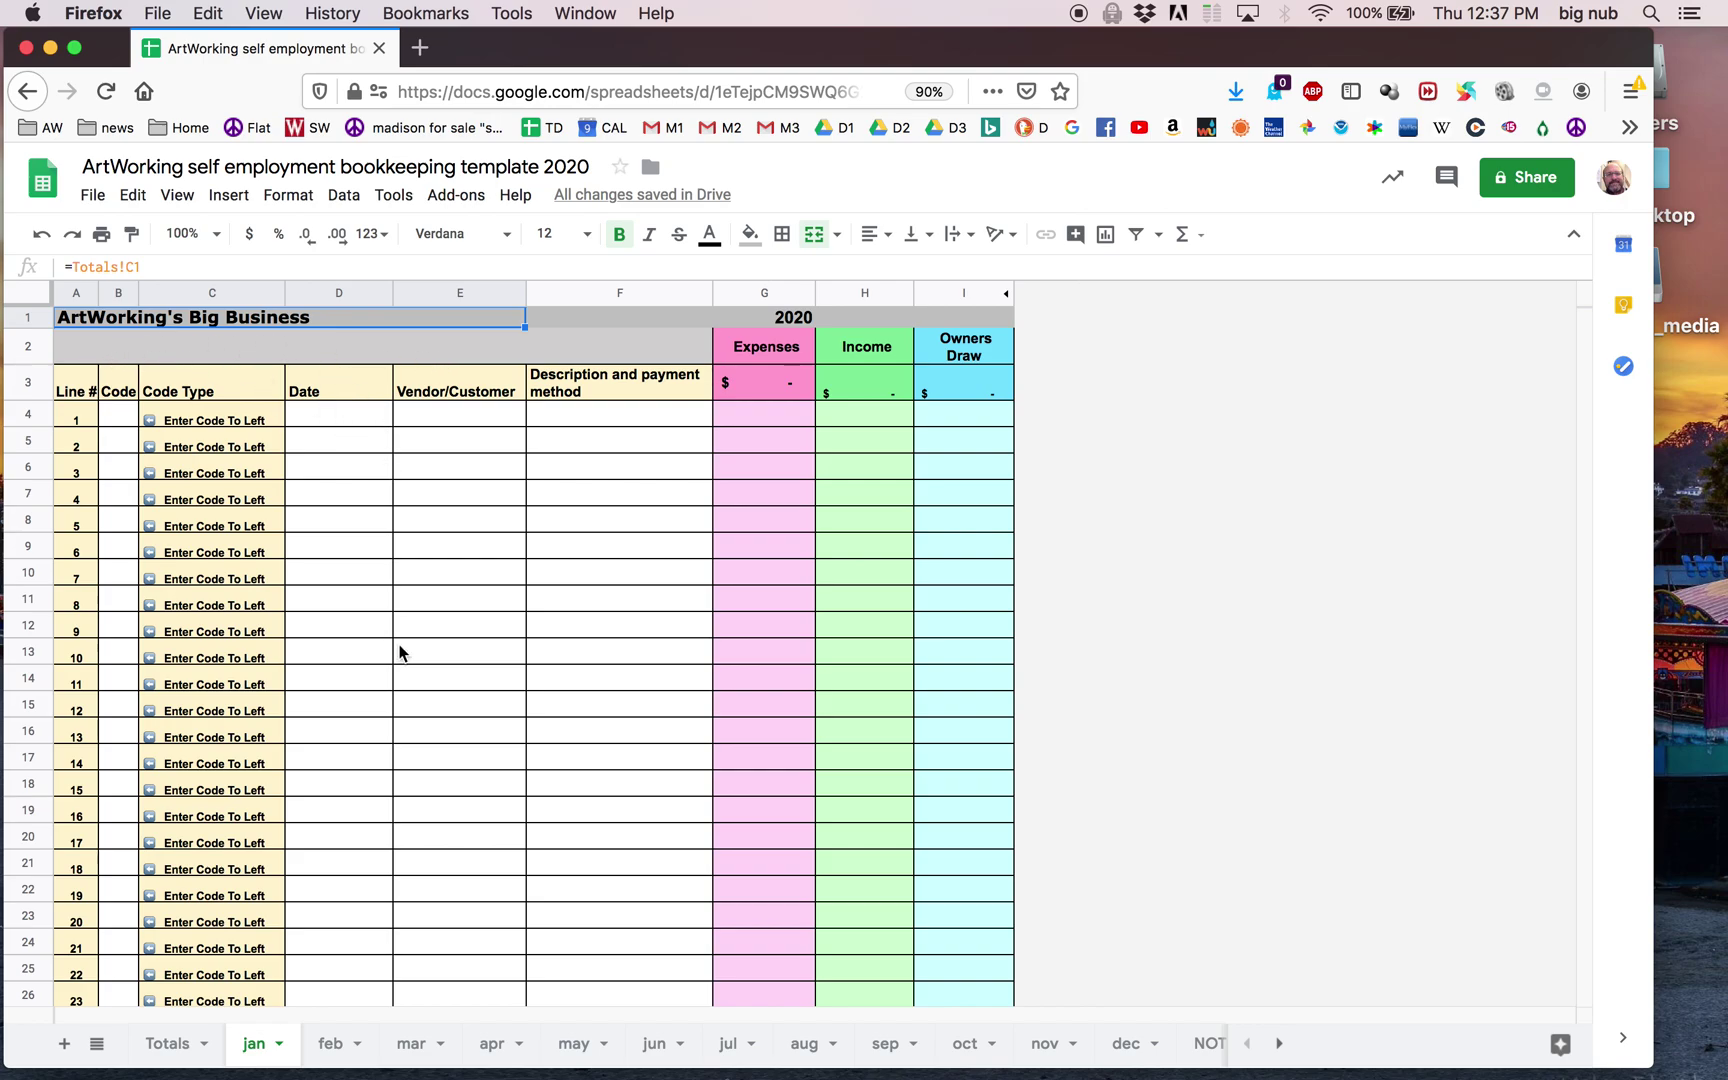
{"action": "left_click", "coordinate": [166, 1045]}
{"action": "left_click", "coordinate": [252, 1046]}
{"action": "left_click", "coordinate": [129, 418]}
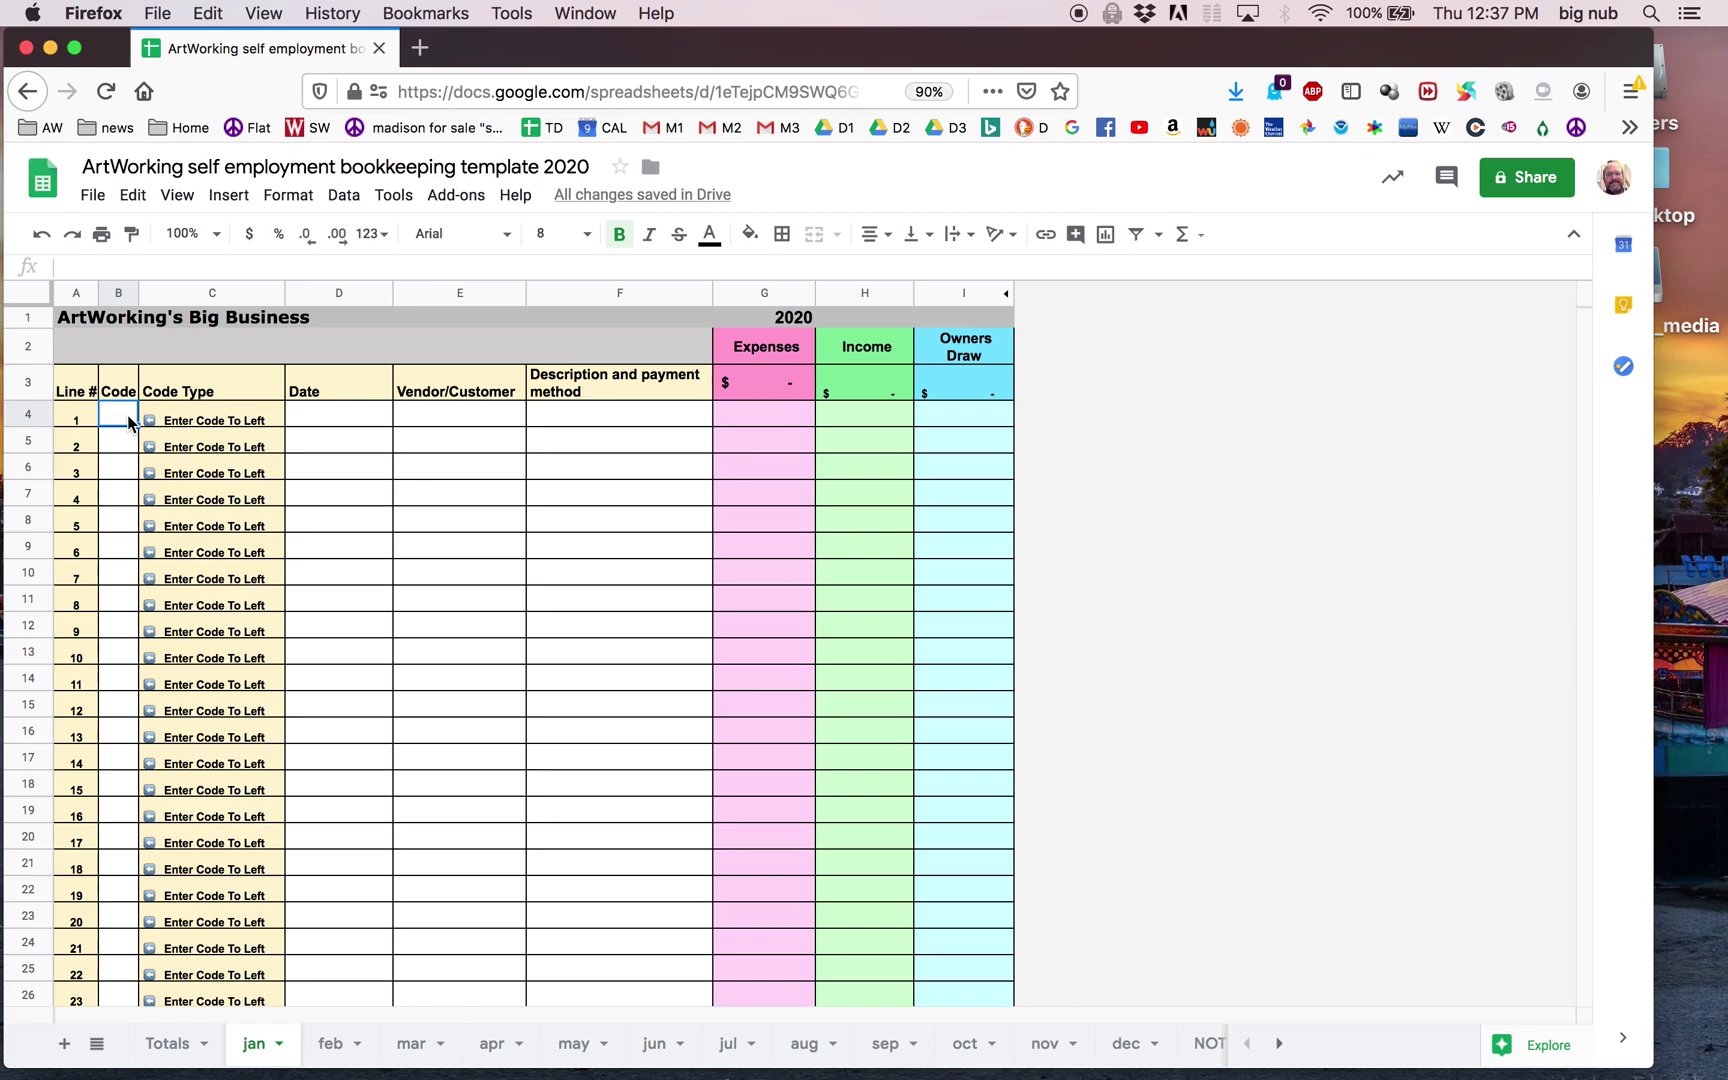
{"action": "type", "text": "1"}
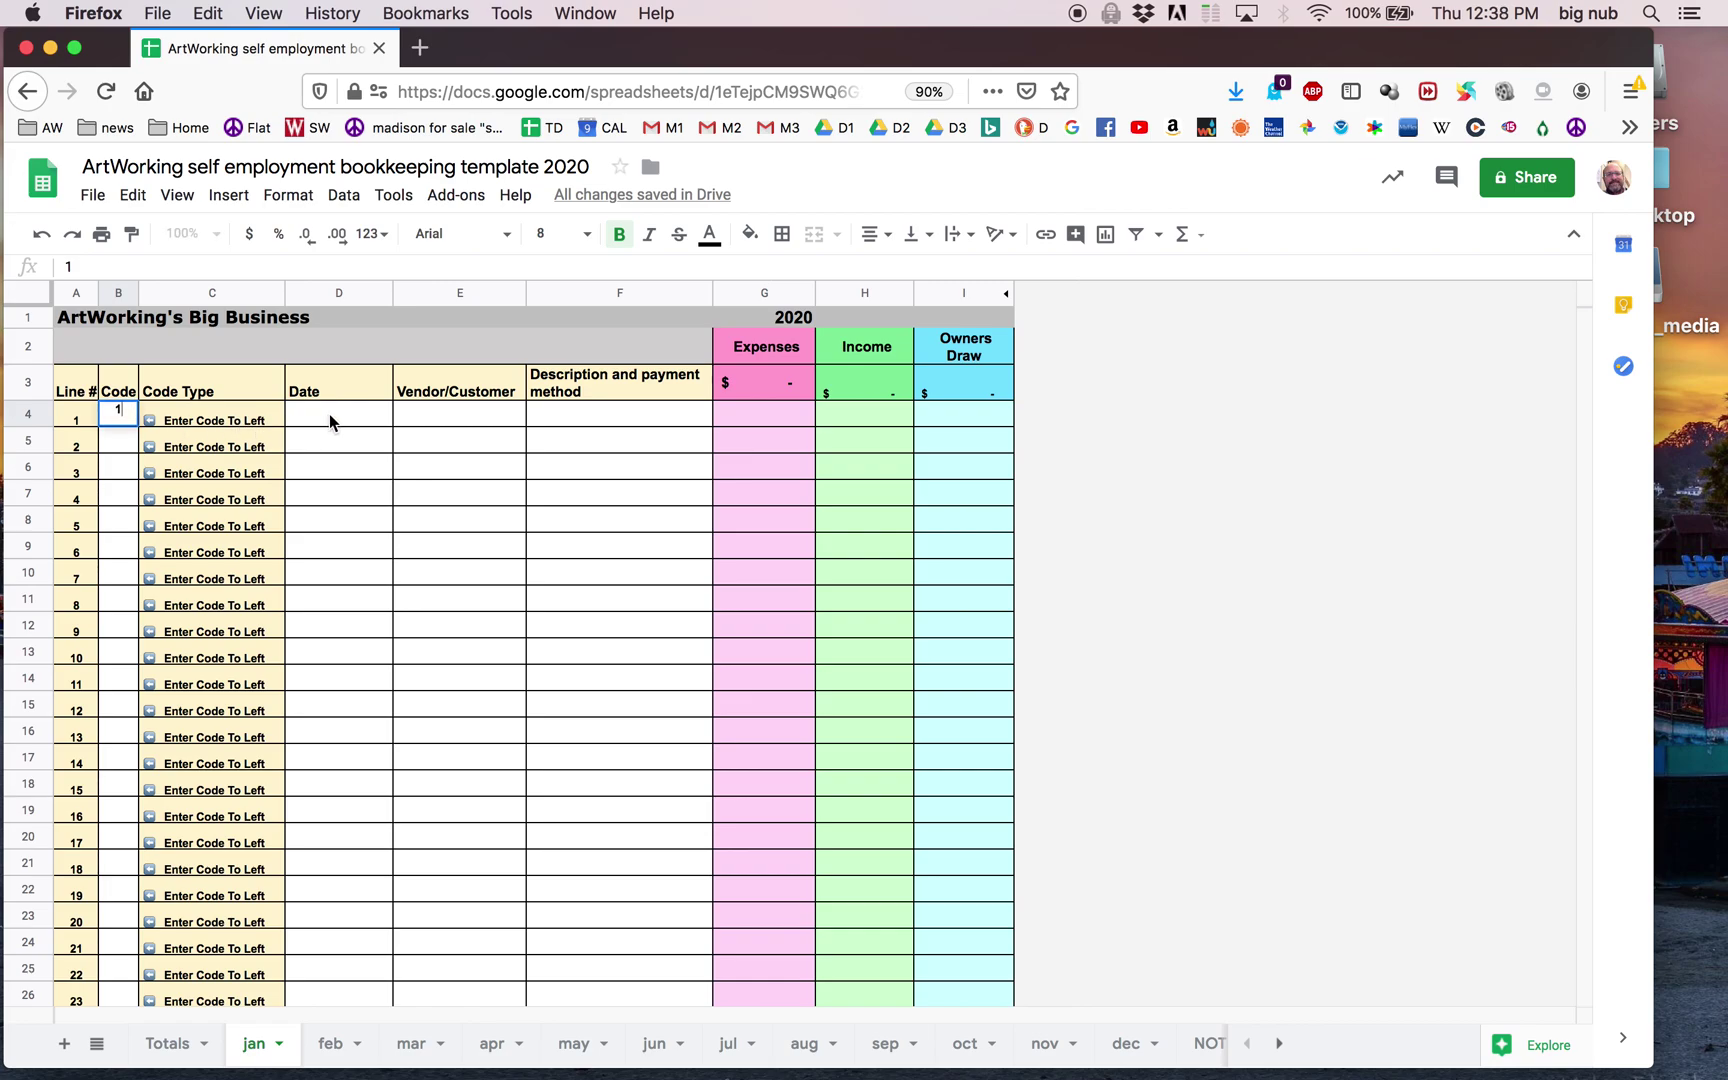
{"action": "key", "text": "Return"}
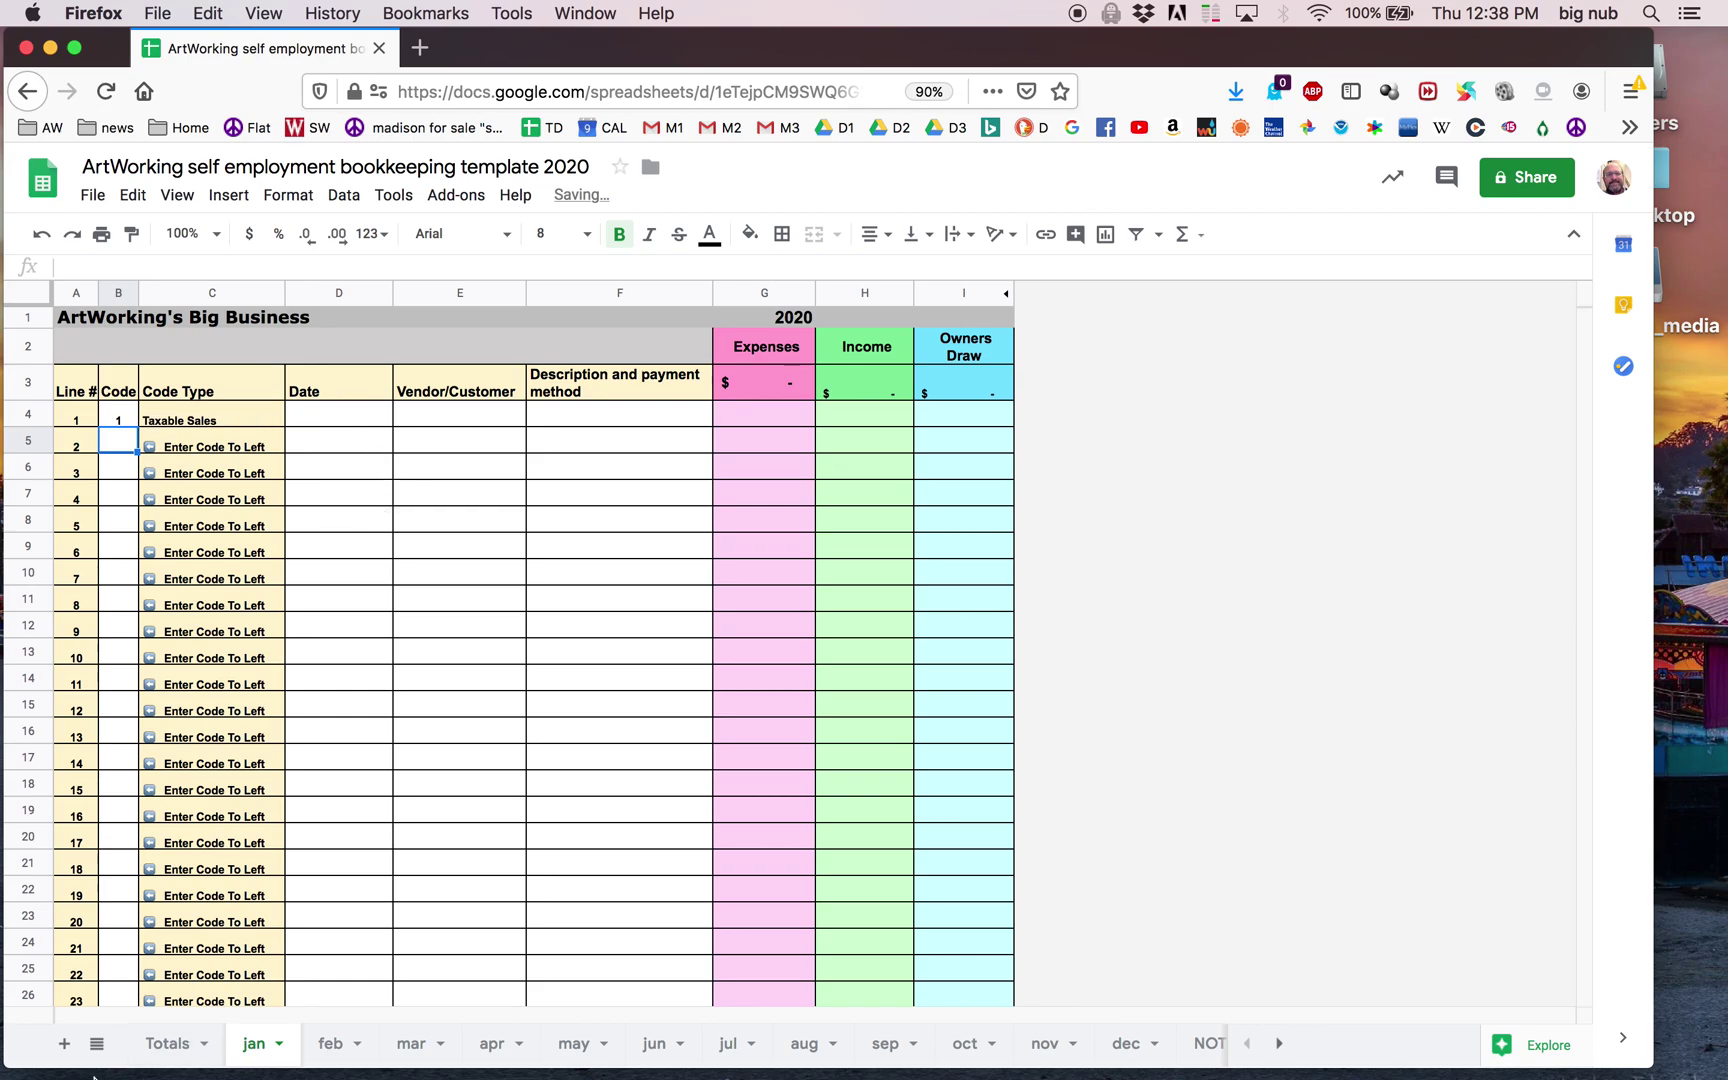
Step: Examine the numbered category tables and the code descriptions on the Totals sheet
{"action": "left_click", "coordinate": [168, 1043]}
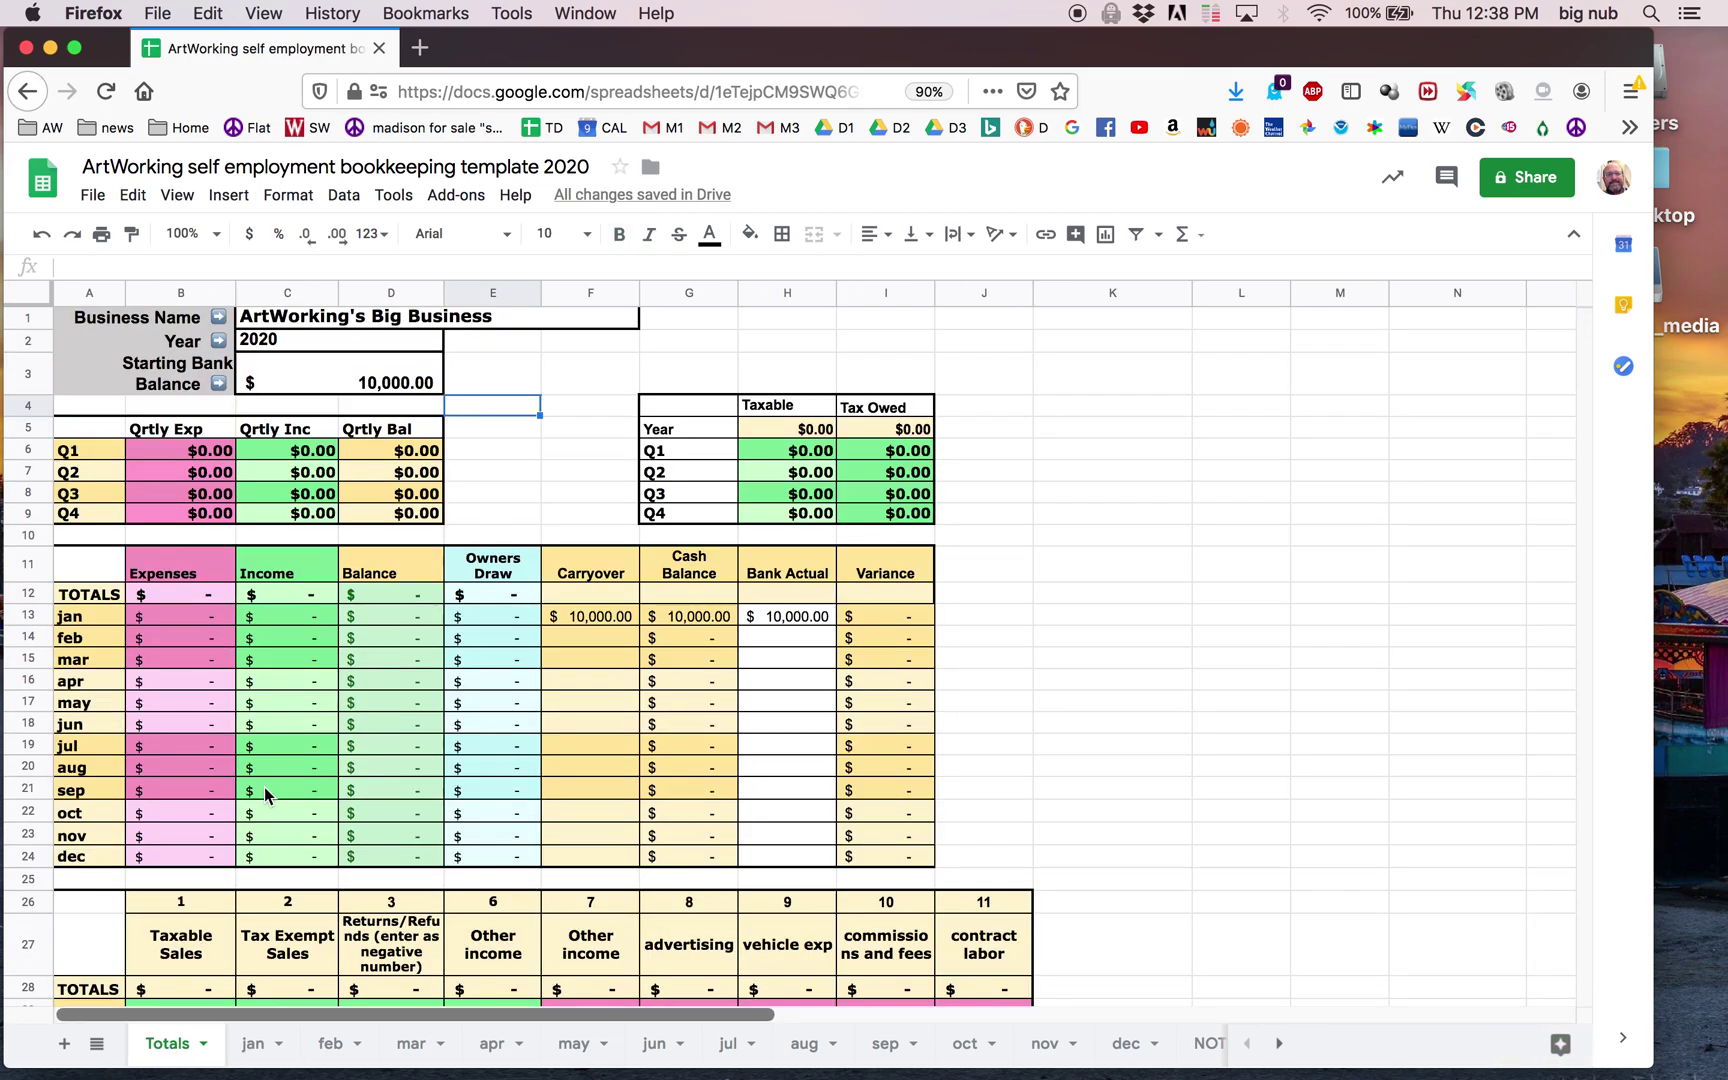
{"action": "scroll", "coordinate": [265, 787], "scroll_direction": "down", "scroll_amount": 14}
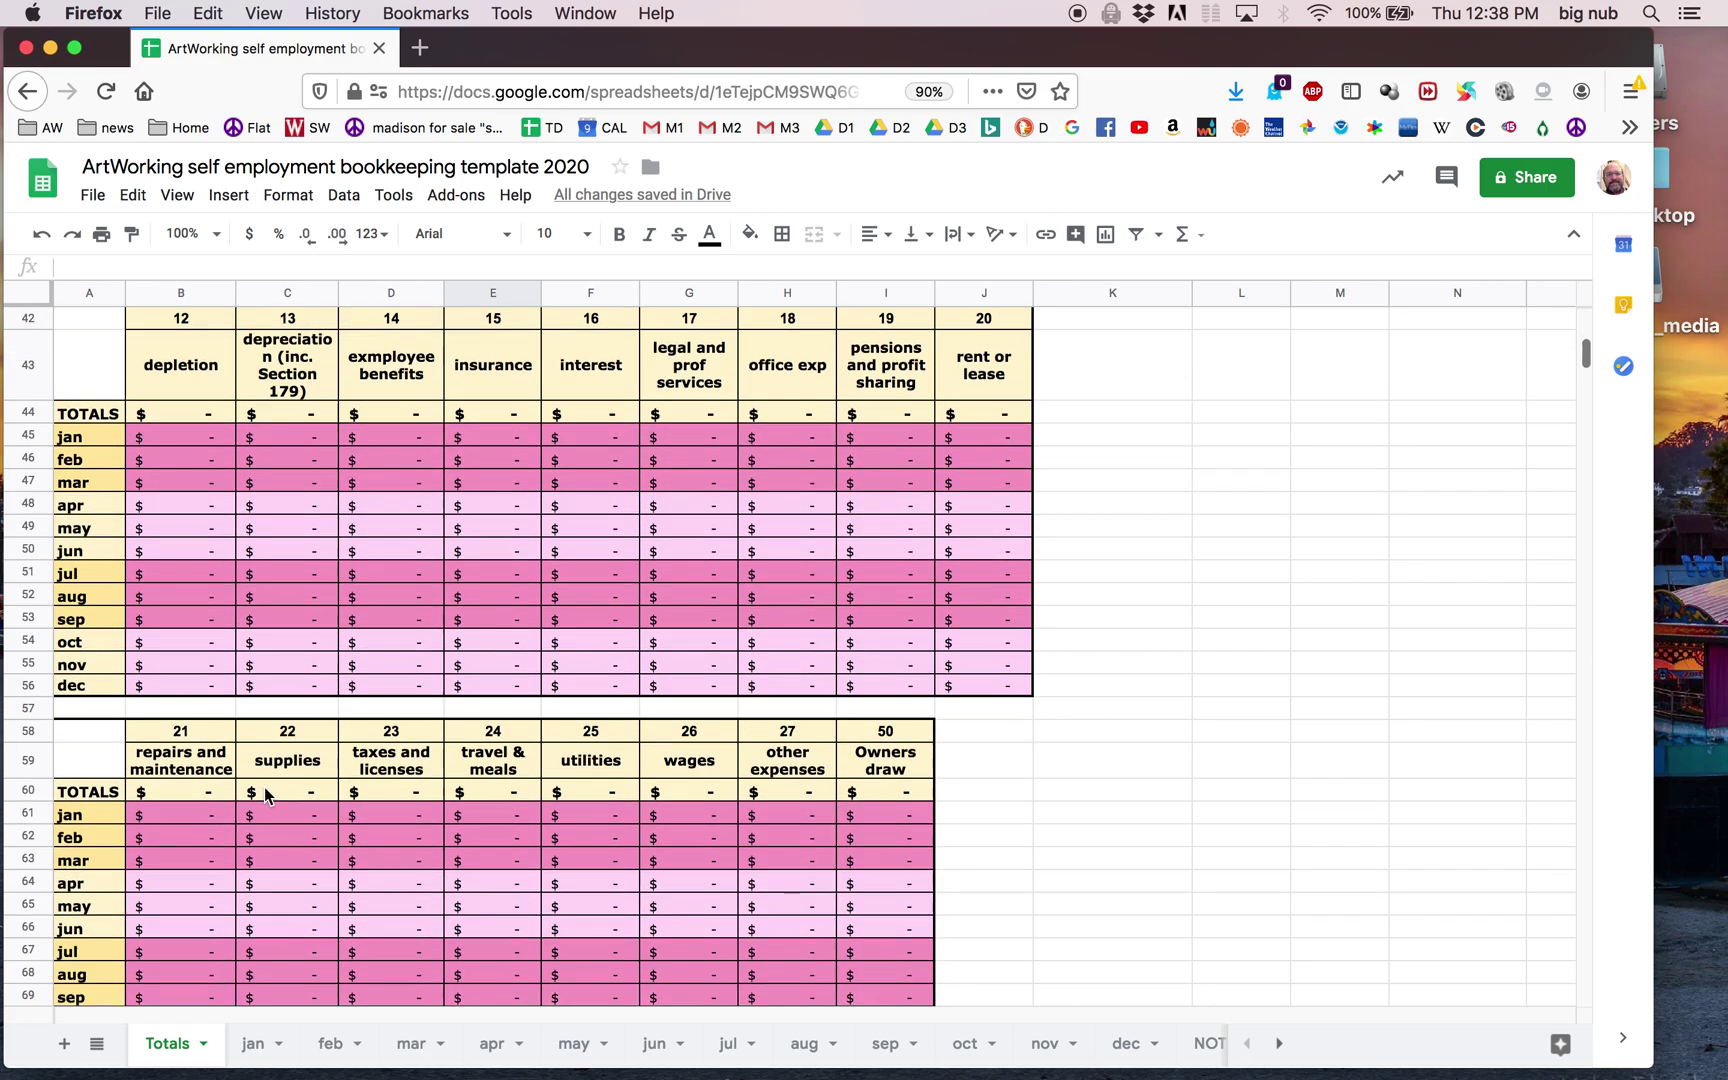
{"action": "scroll", "coordinate": [265, 796], "scroll_direction": "up", "scroll_amount": 9}
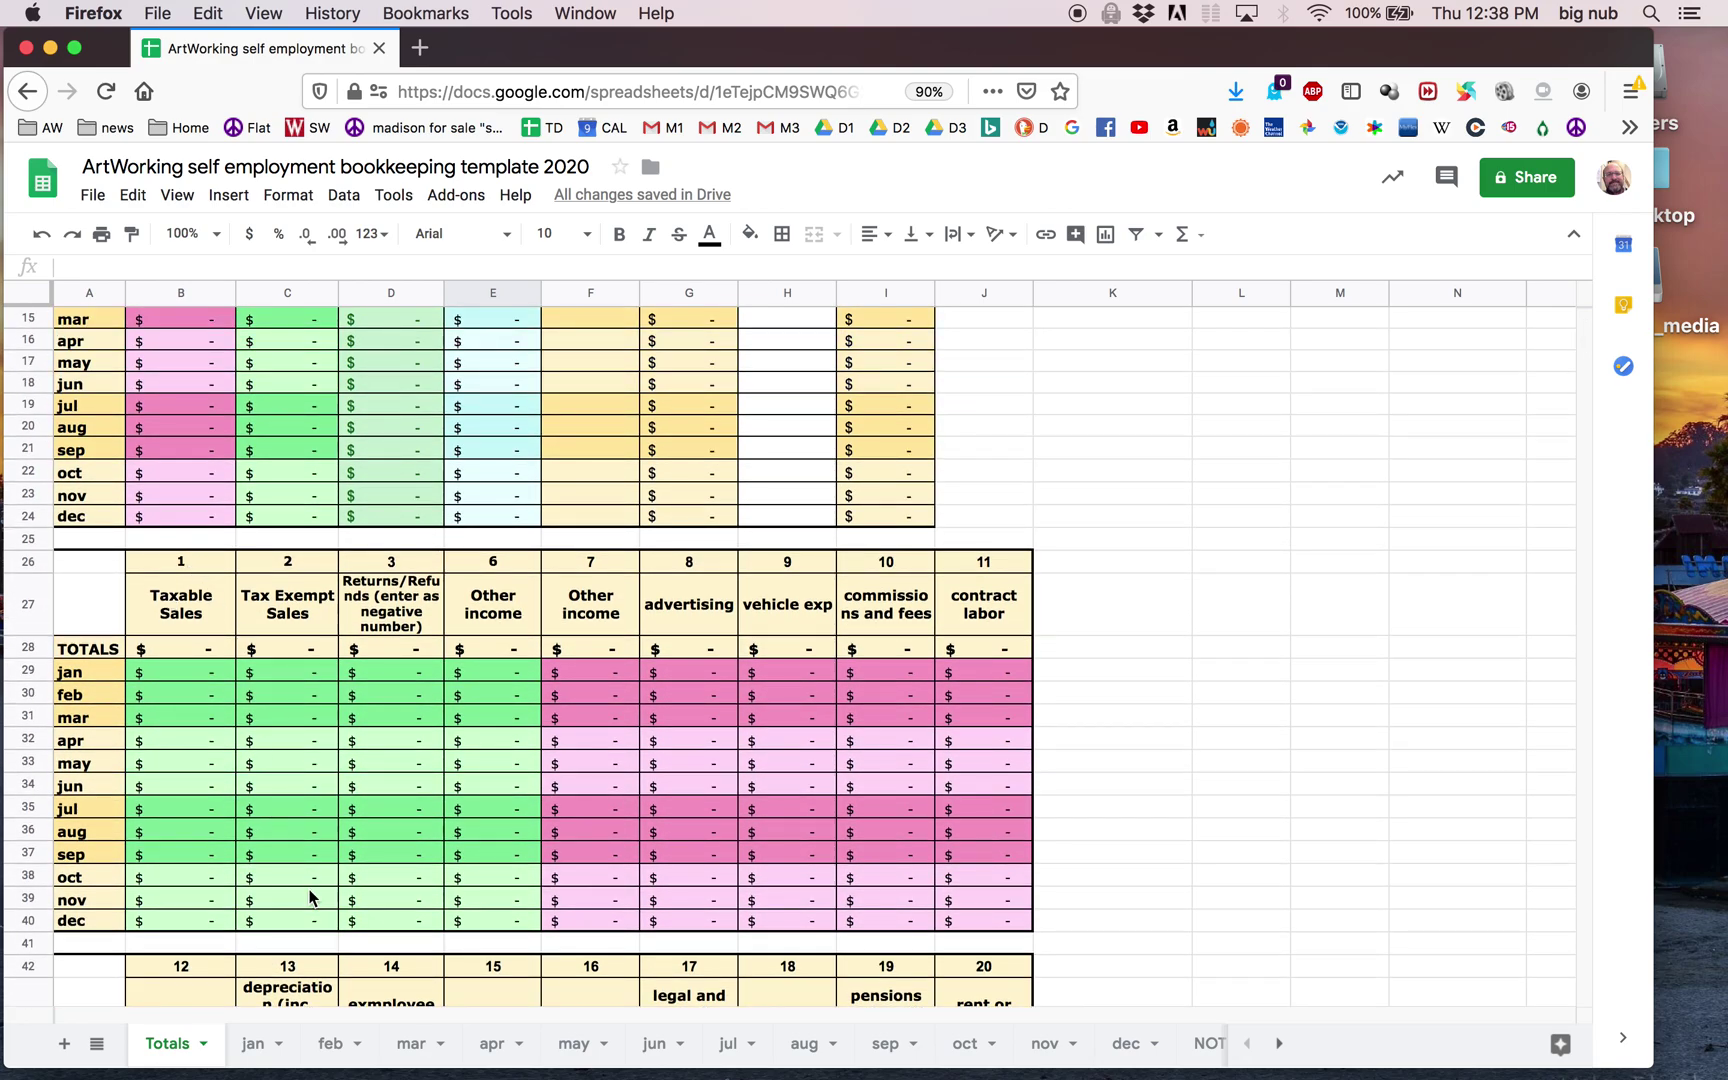
{"action": "scroll", "coordinate": [310, 897], "scroll_direction": "down", "scroll_amount": 15}
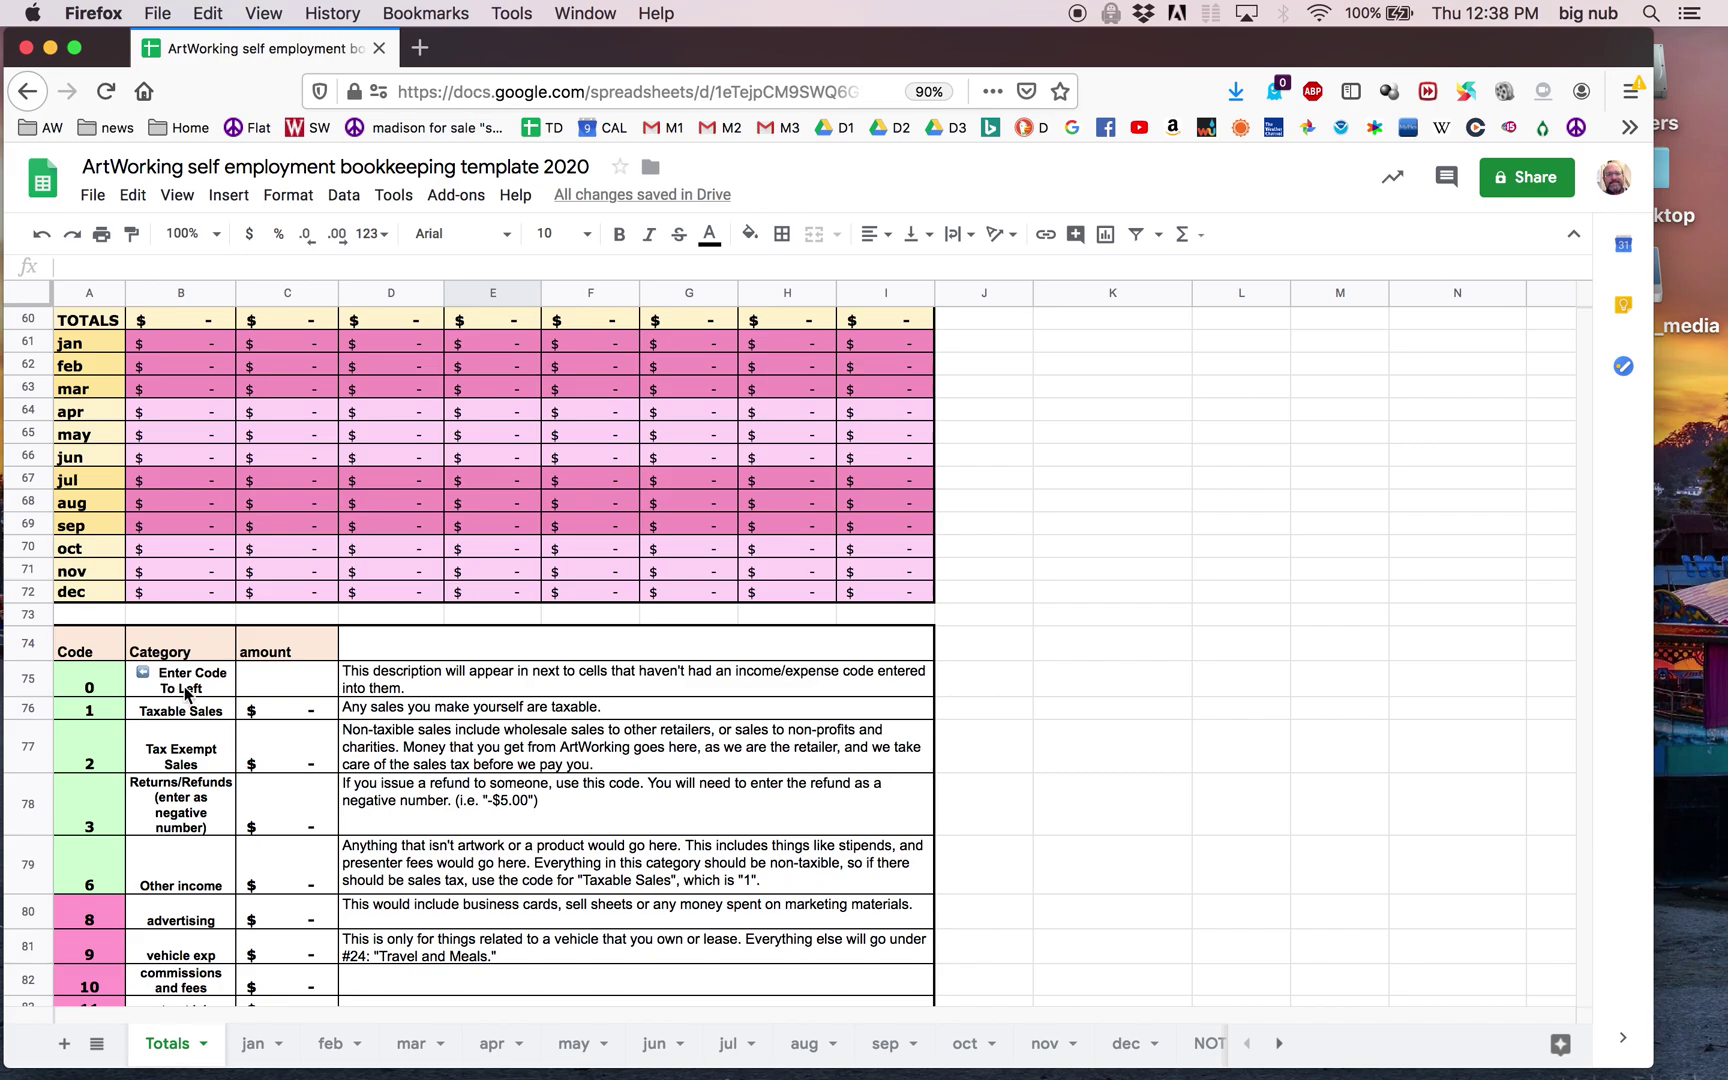
Step: Fill in line 1 of the January sheet with the date 1/15 and the customer's name
{"action": "left_click", "coordinate": [253, 1043]}
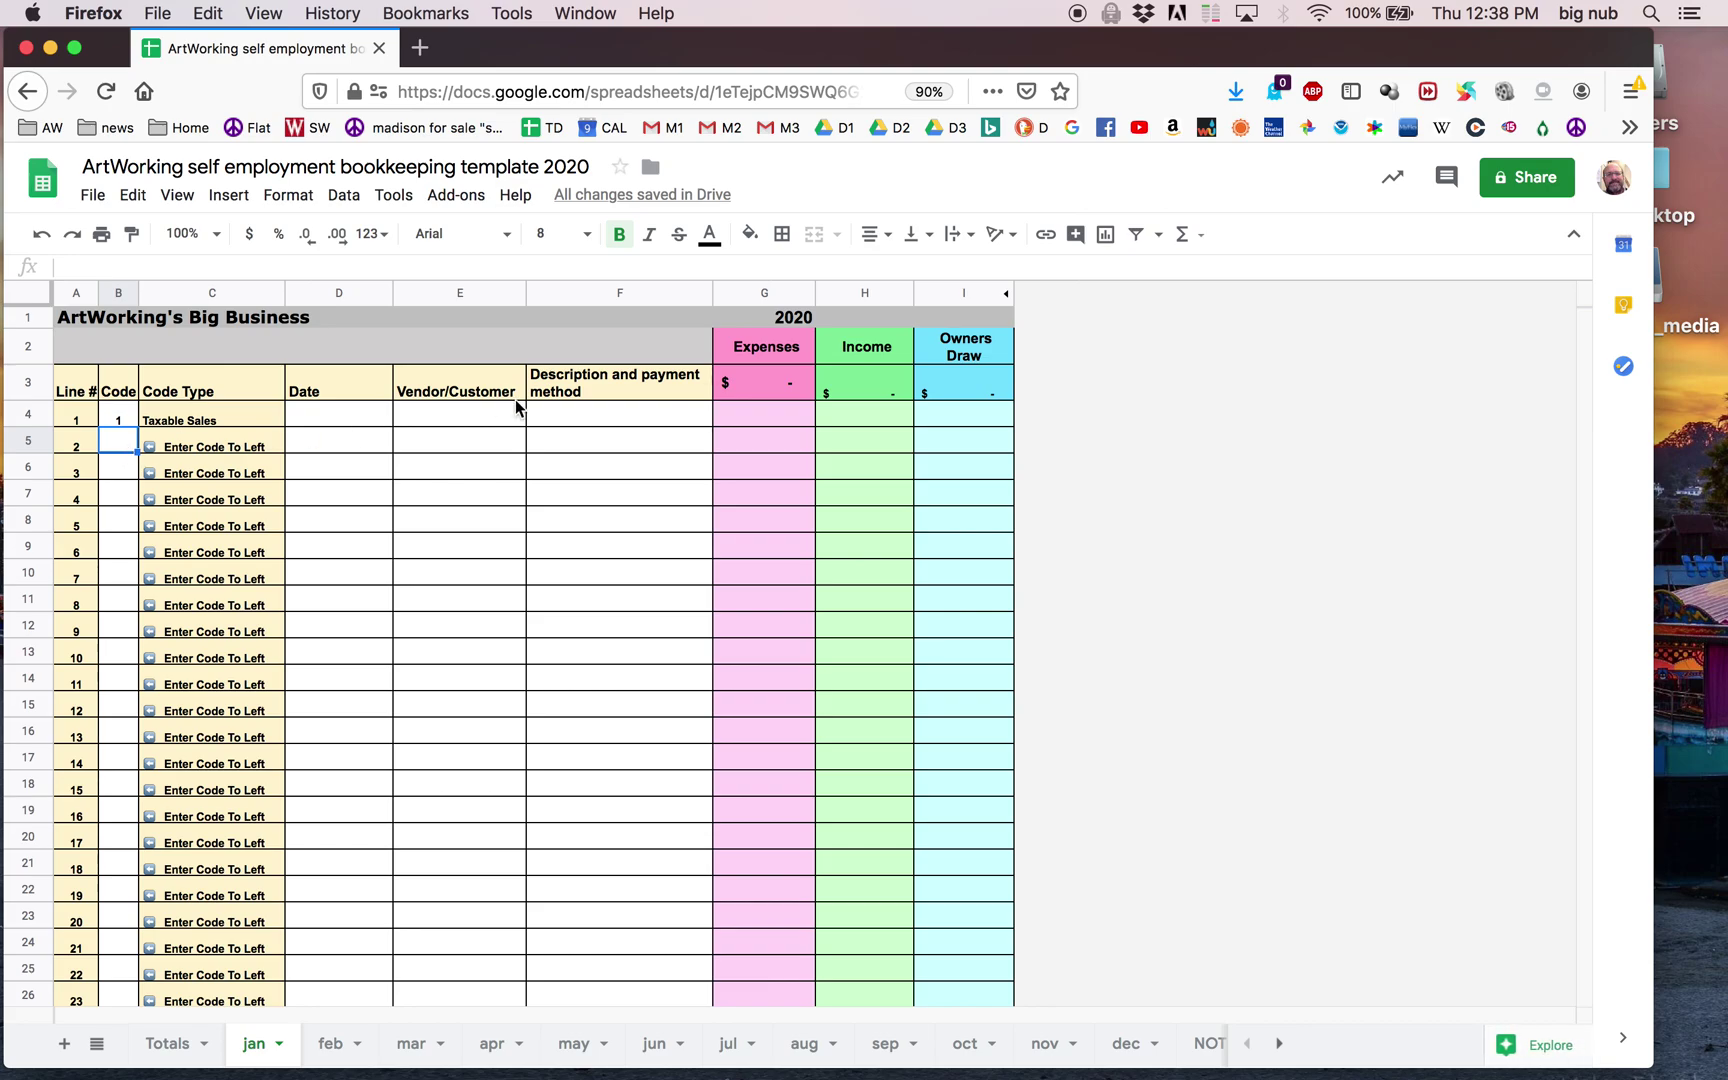
{"action": "left_click", "coordinate": [336, 411]}
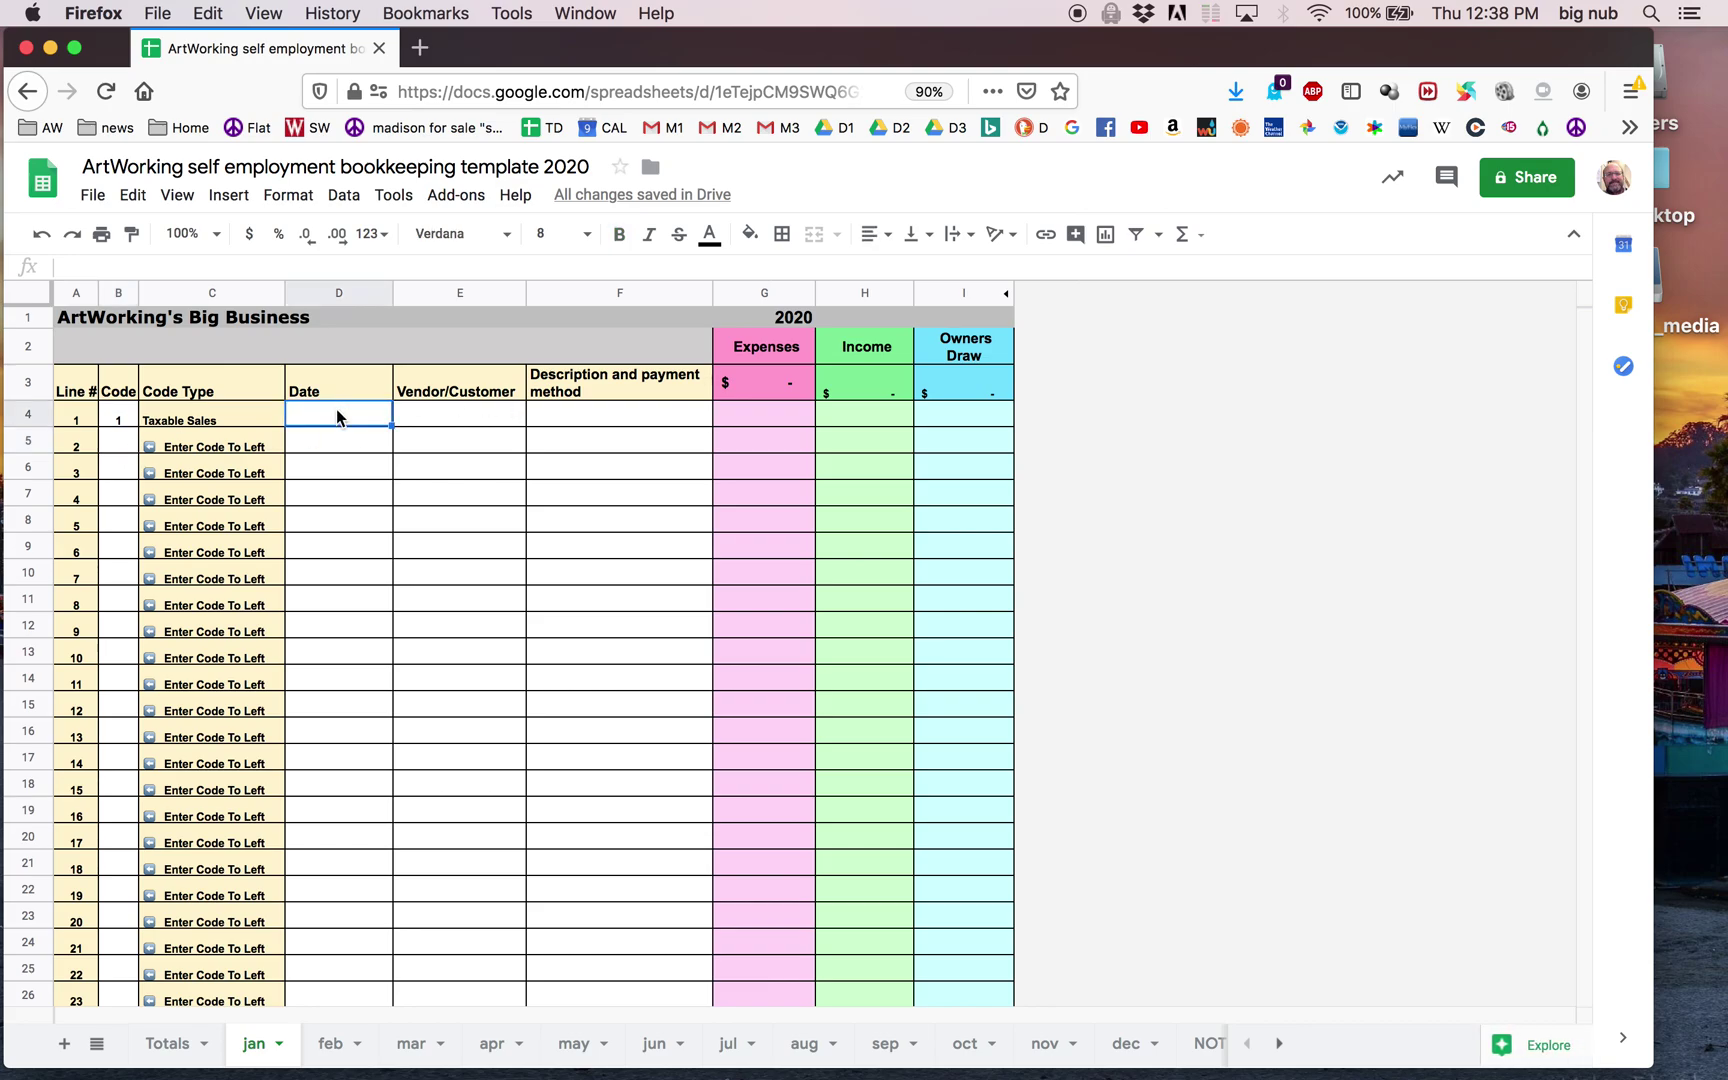
{"action": "type", "text": "1/15"}
{"action": "key", "text": "Tab"}
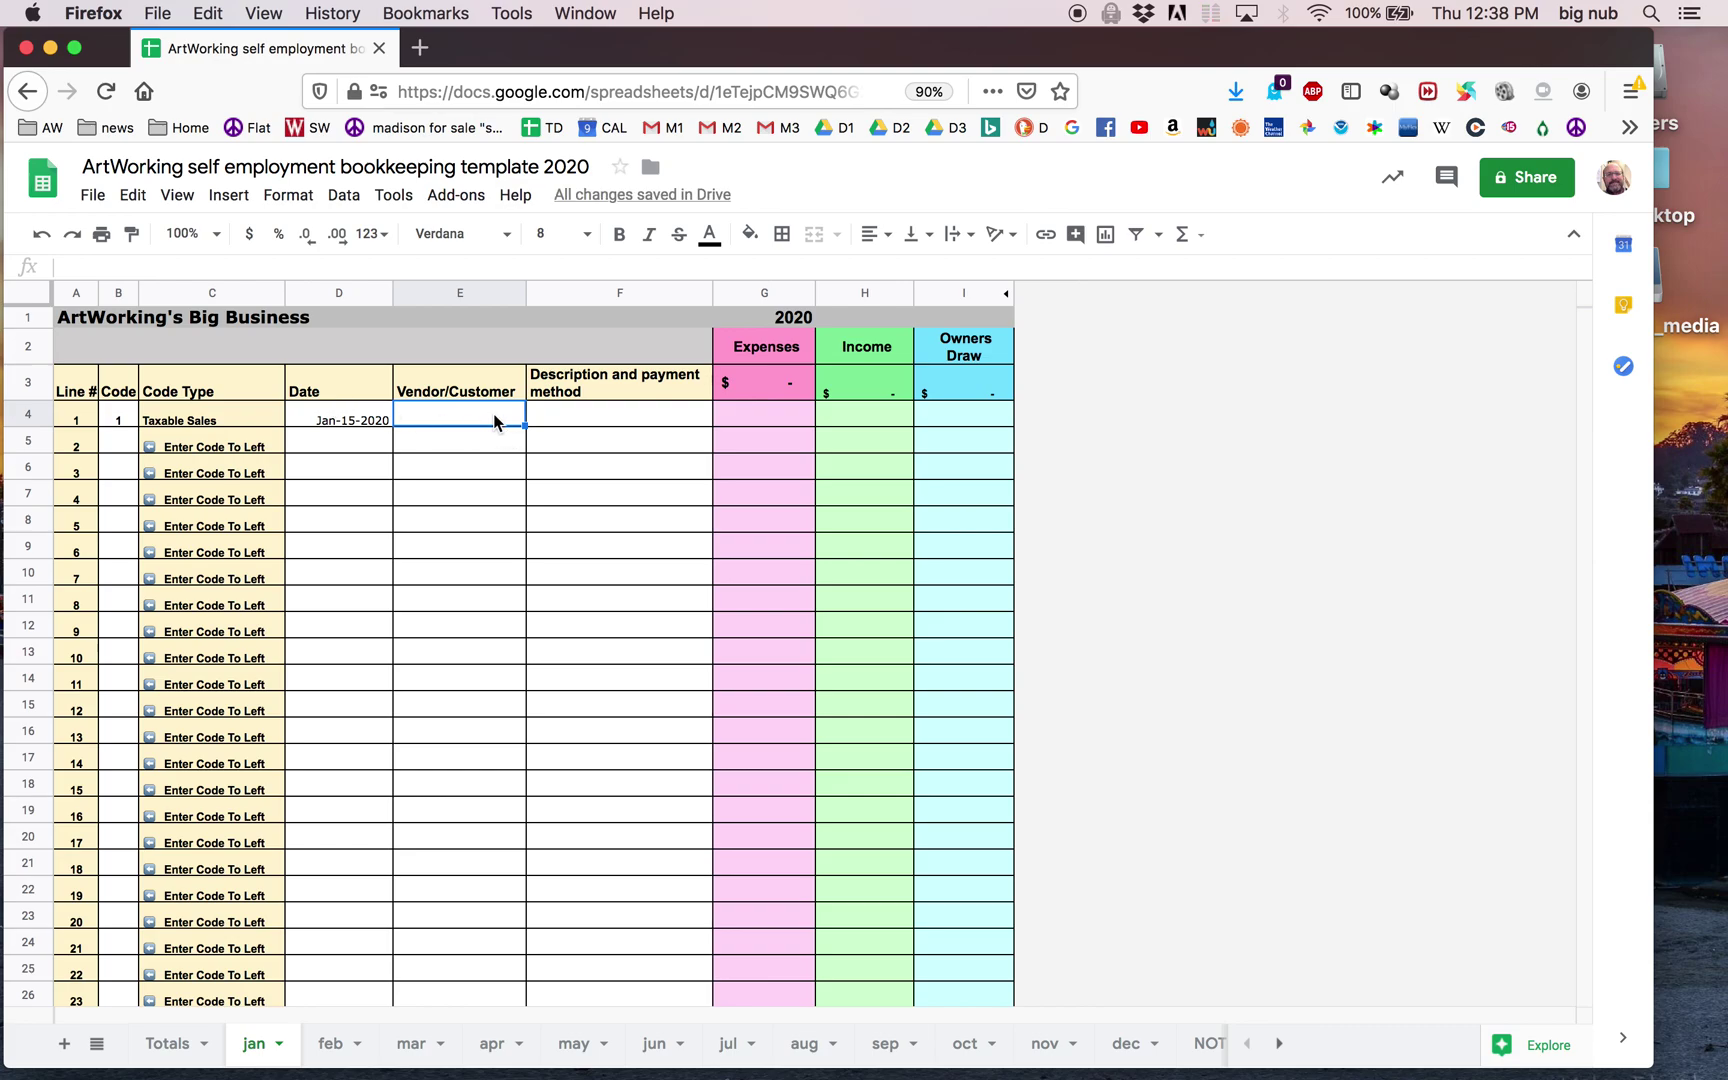
{"action": "type", "text": "Laura F"}
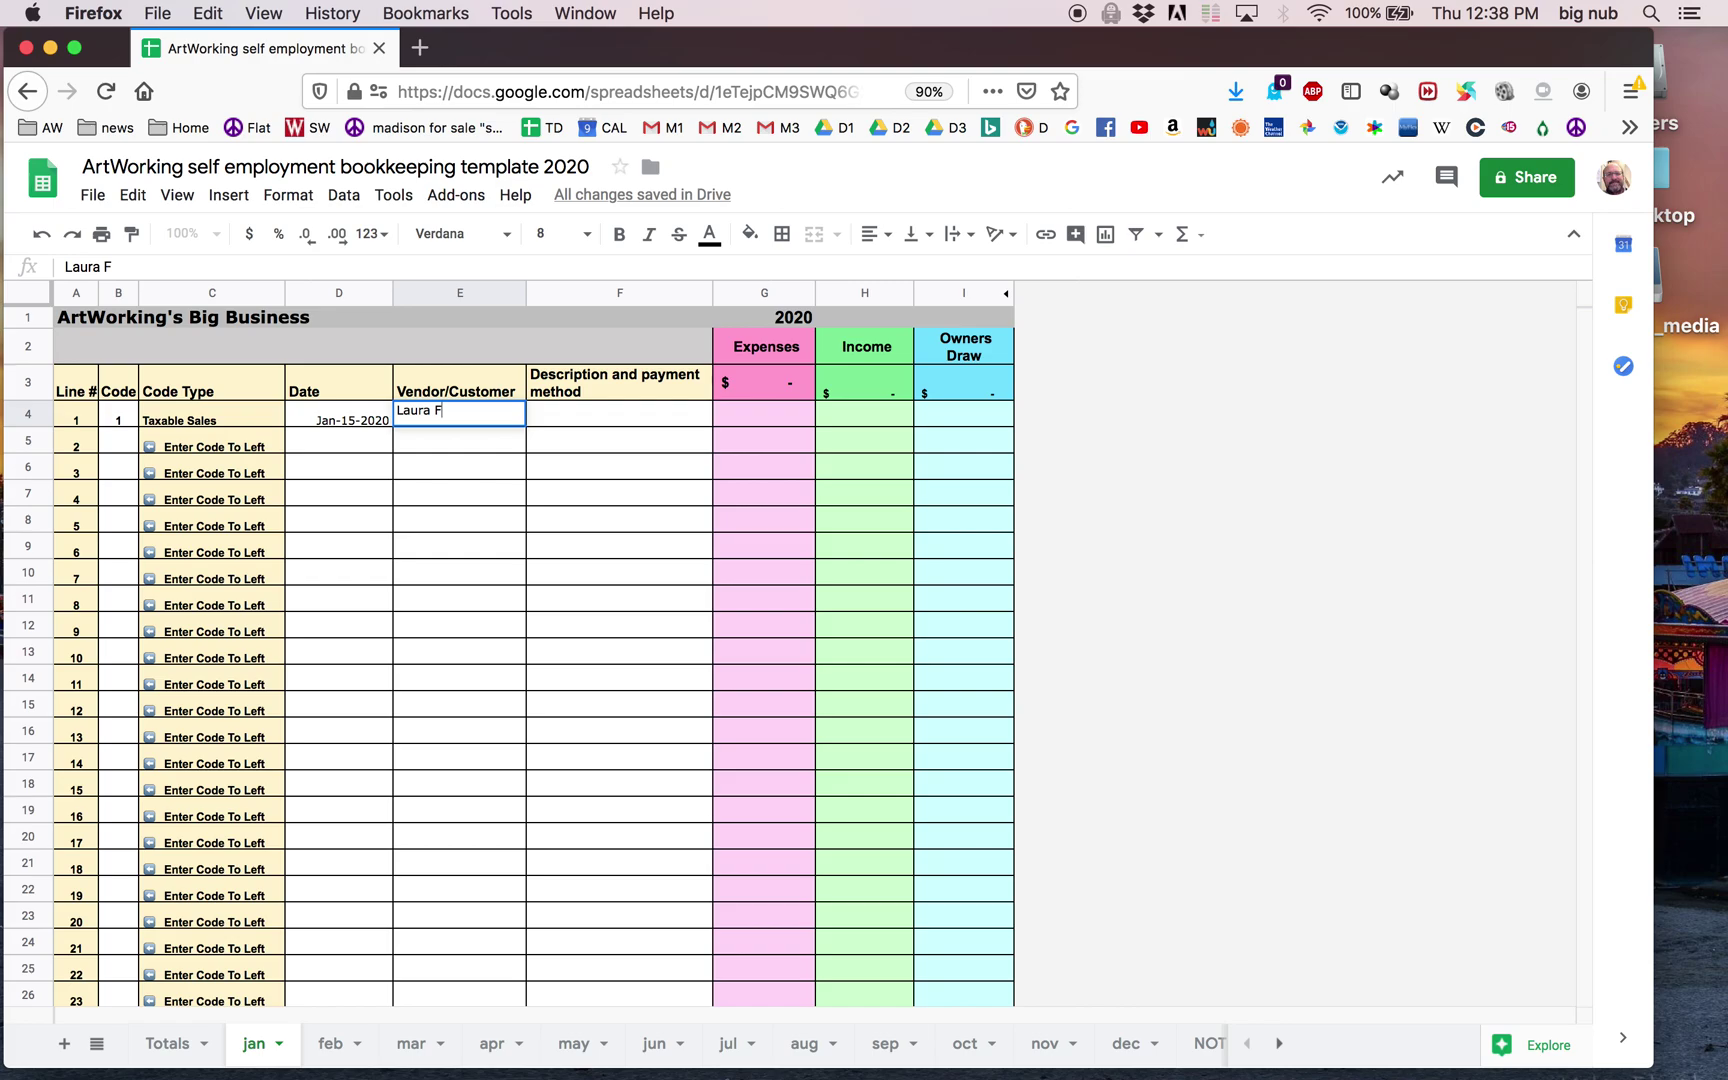
{"action": "key", "text": "Tab"}
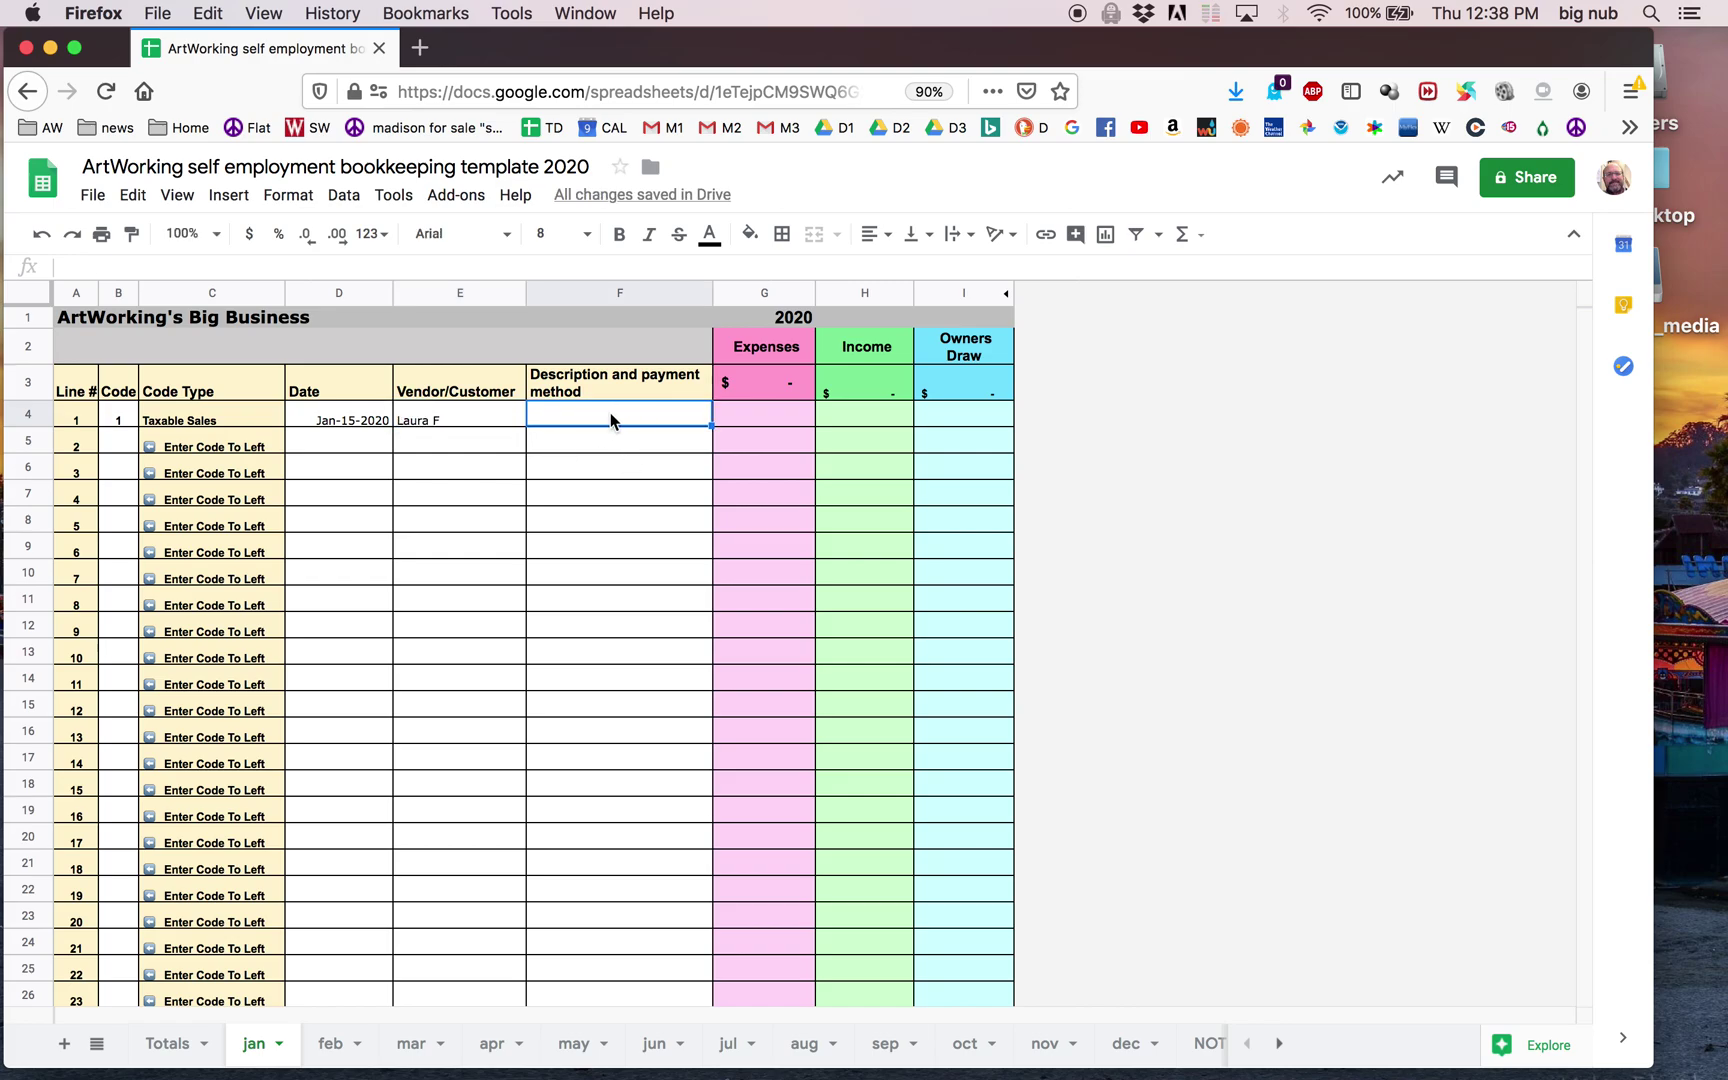
Step: Enter "Great Paintings" as the description and 300 as the income on line 1 of the January sheet
{"action": "type", "text": "Great Paintings"}
{"action": "key", "text": "Tab"}
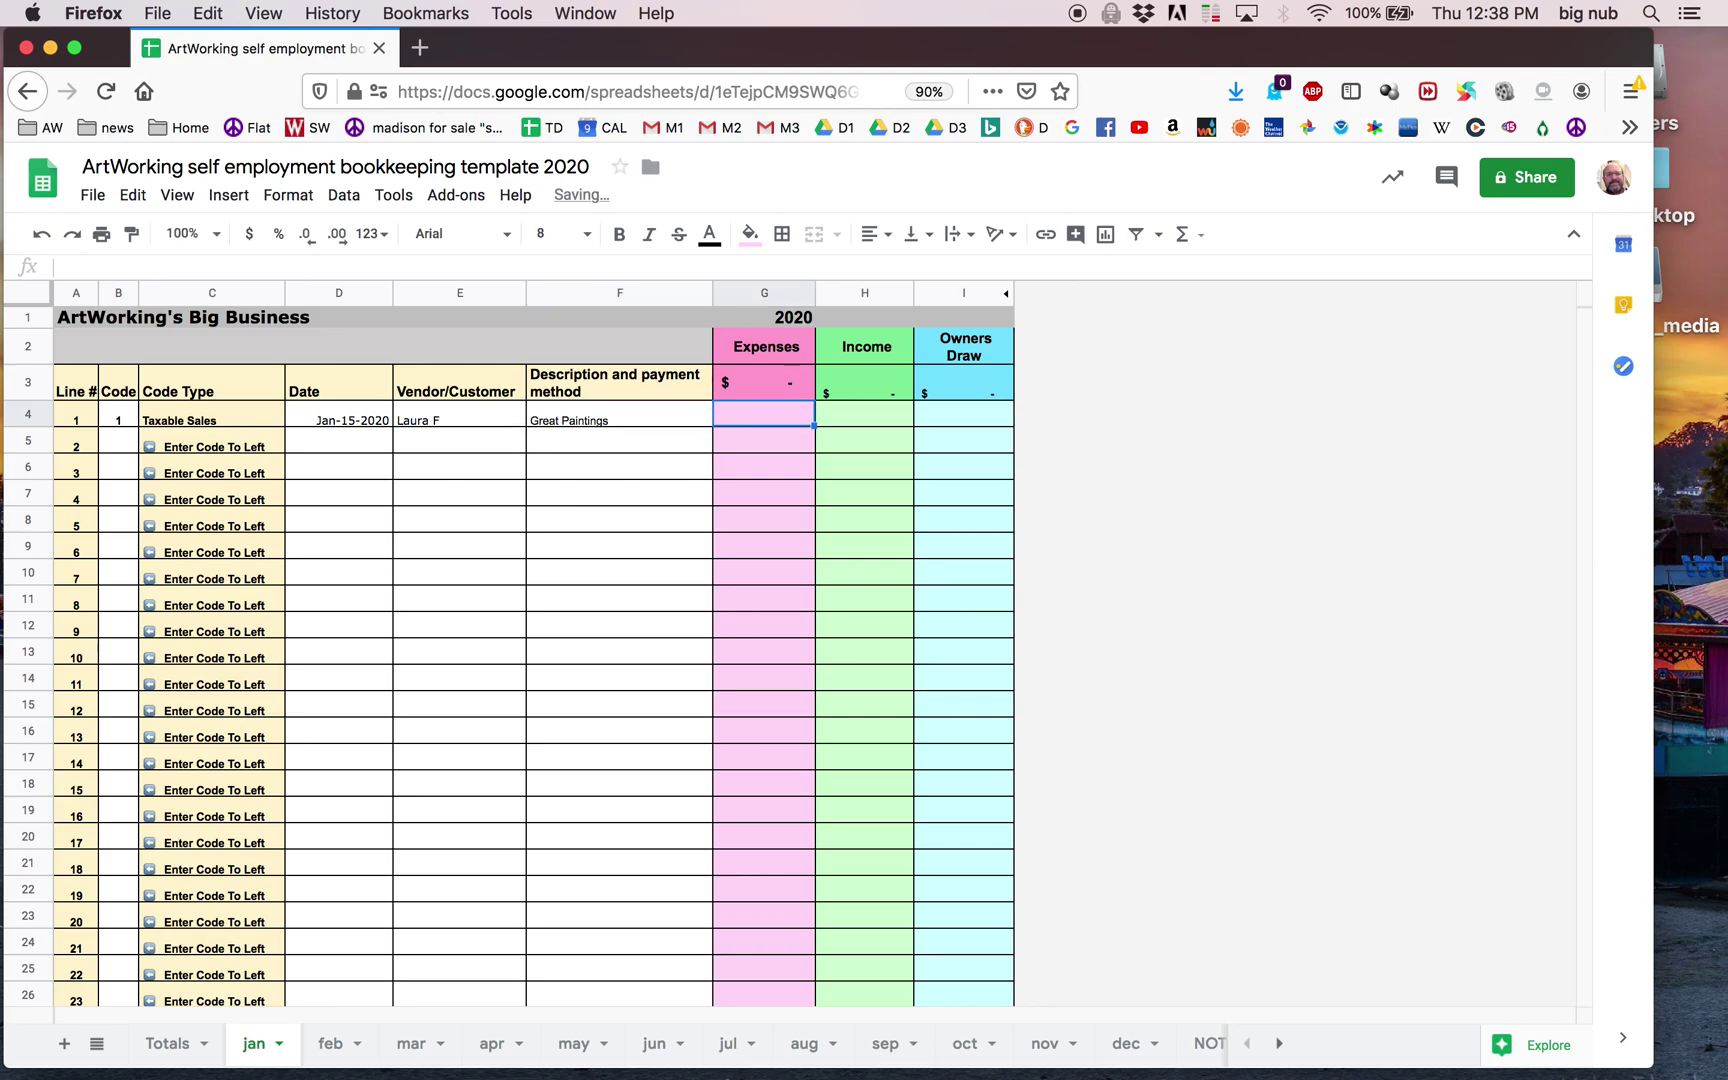
{"action": "key", "text": "Tab"}
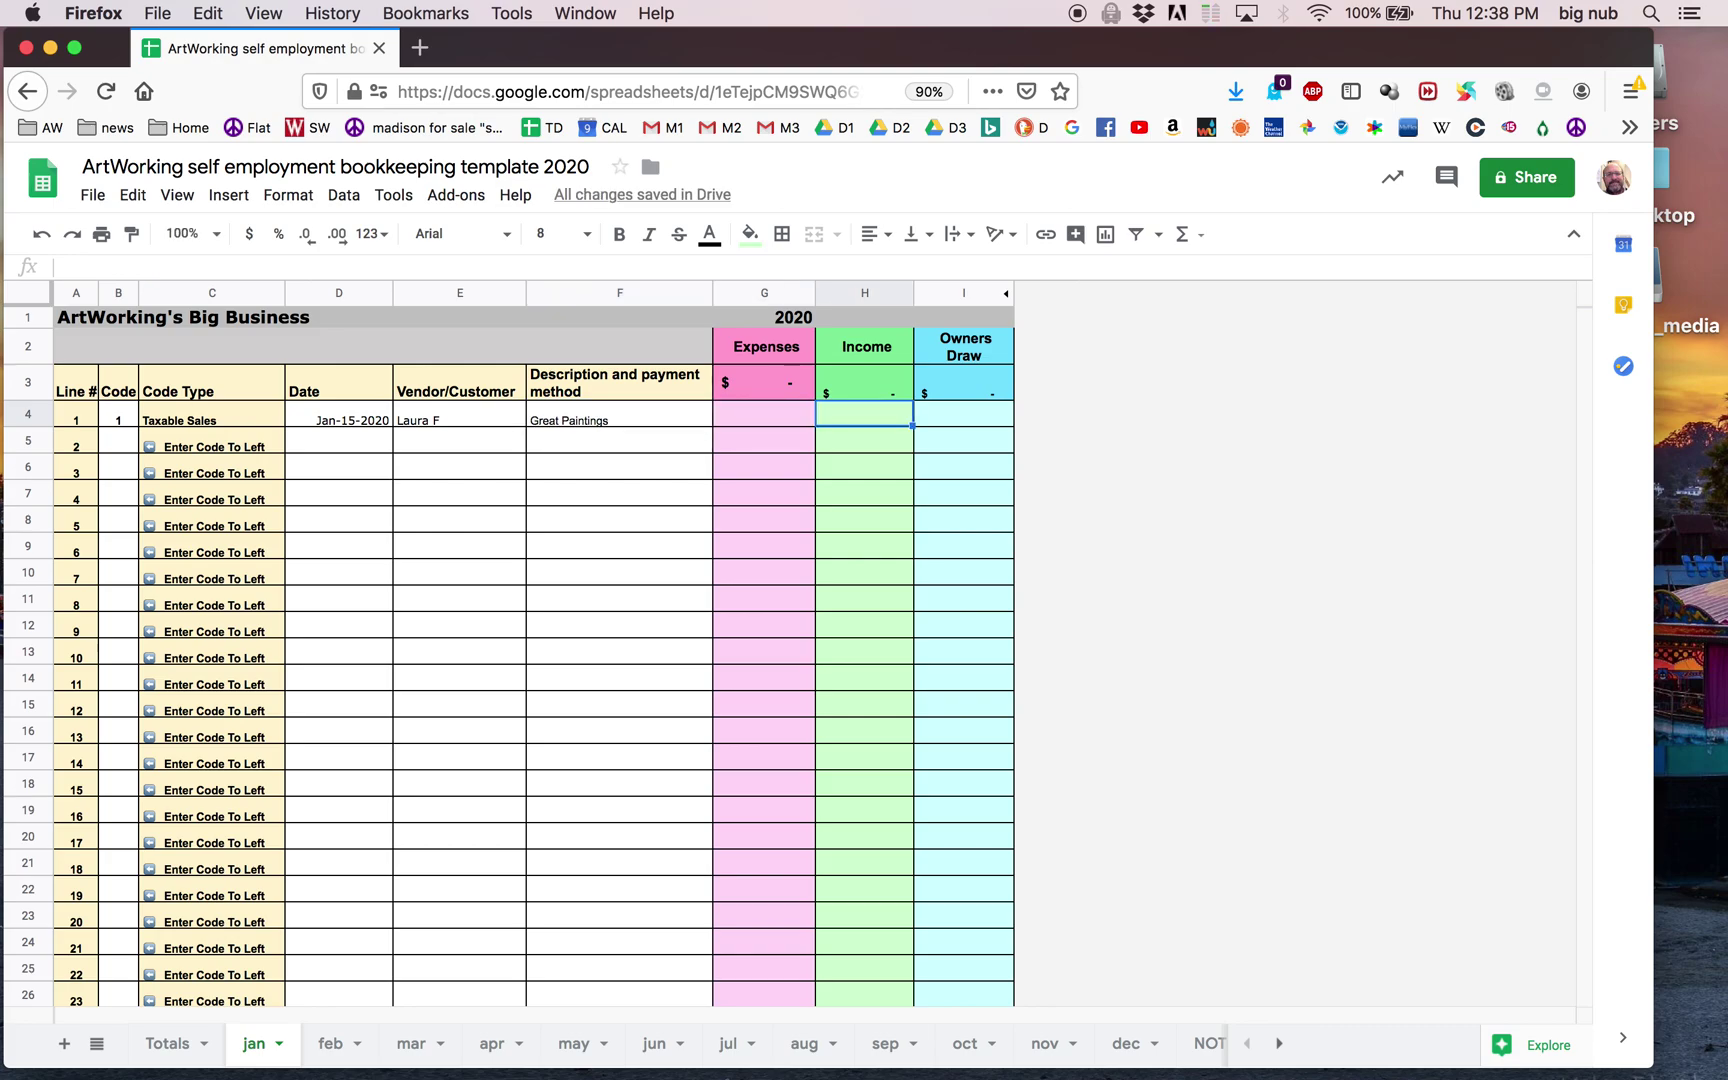
{"action": "type", "text": "300"}
{"action": "key", "text": "Return"}
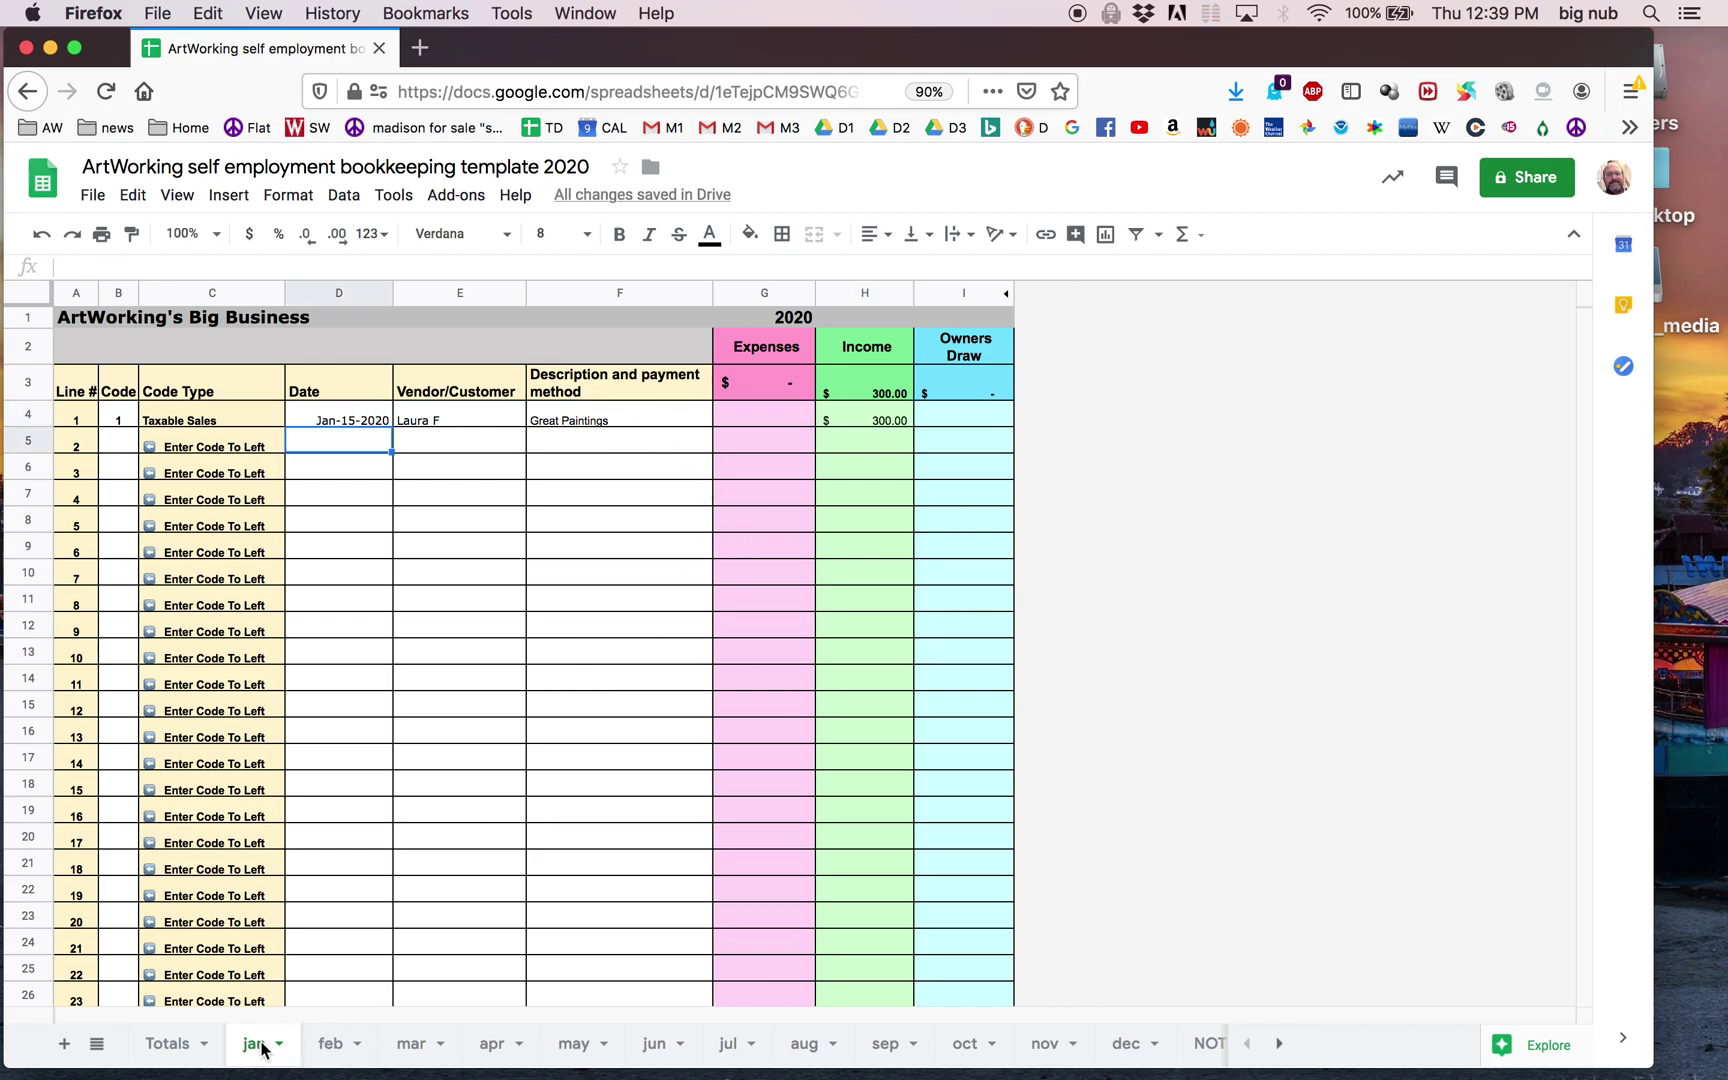
Step: Examine how the January sale carries into the code list, category table, monthly summary and quarterly figures on the Totals sheet
{"action": "left_click", "coordinate": [167, 1043]}
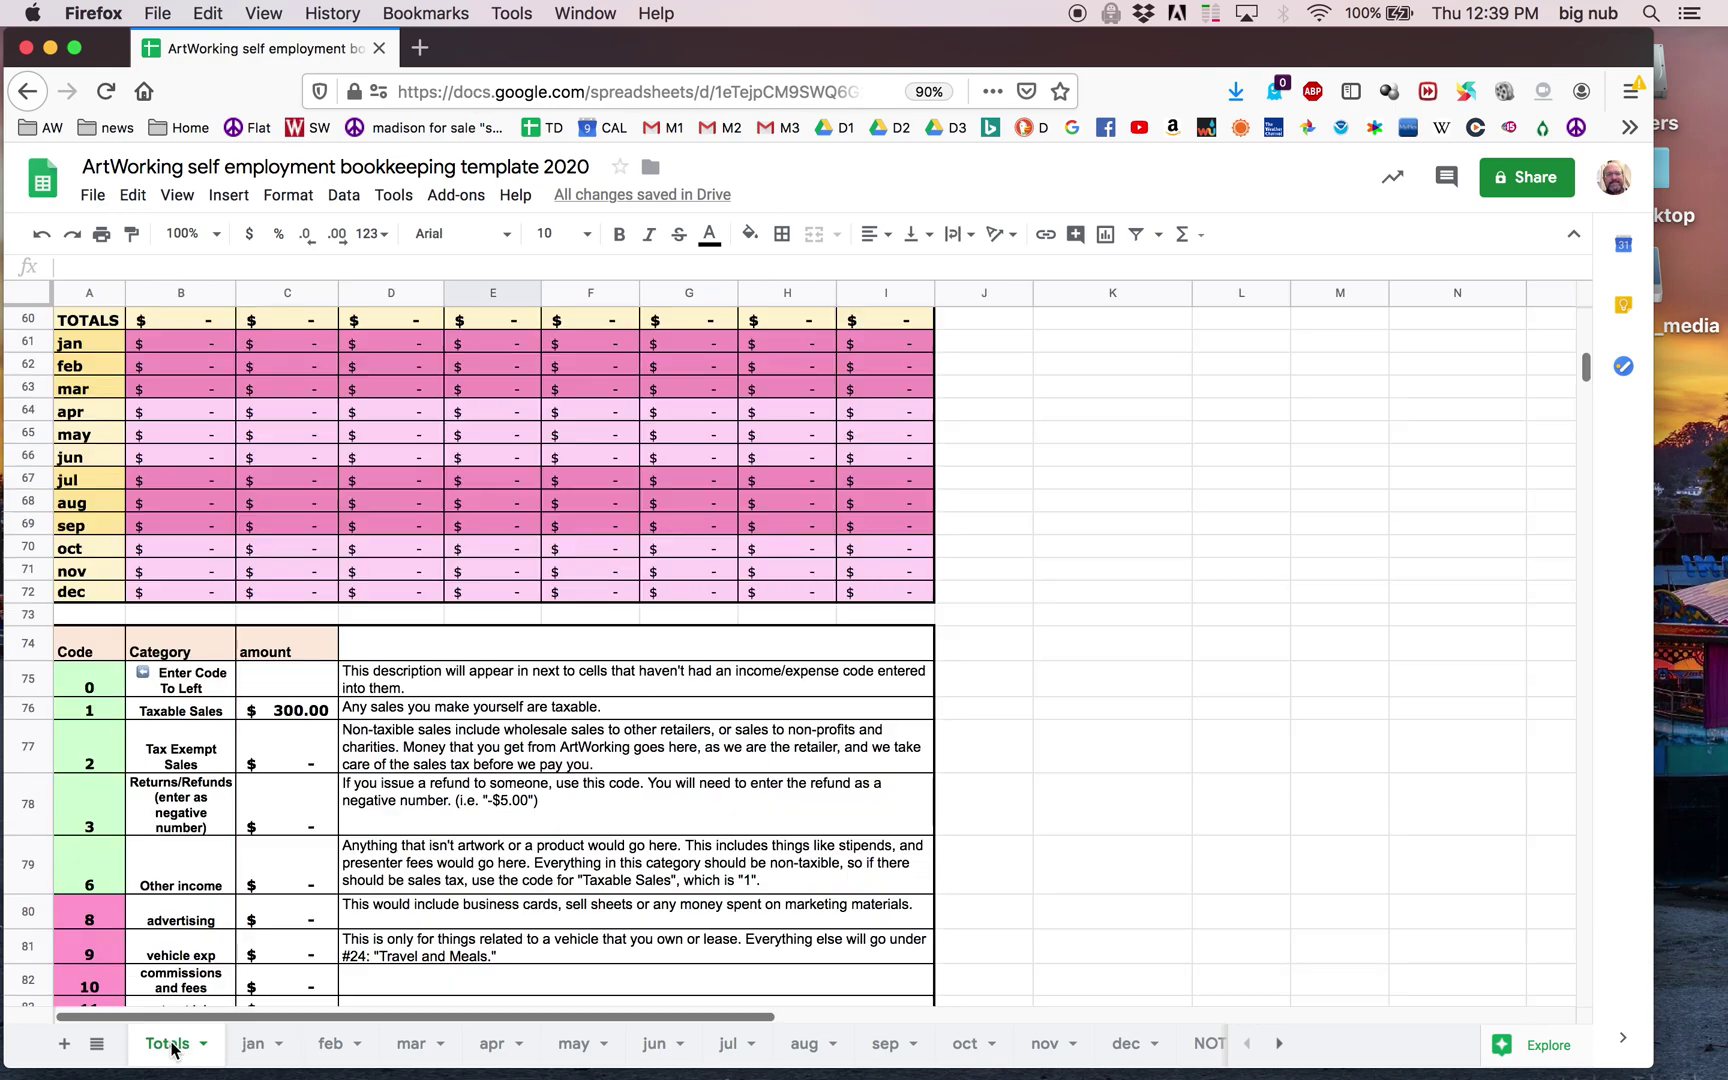
{"action": "scroll", "coordinate": [444, 632], "scroll_direction": "up", "scroll_amount": 10}
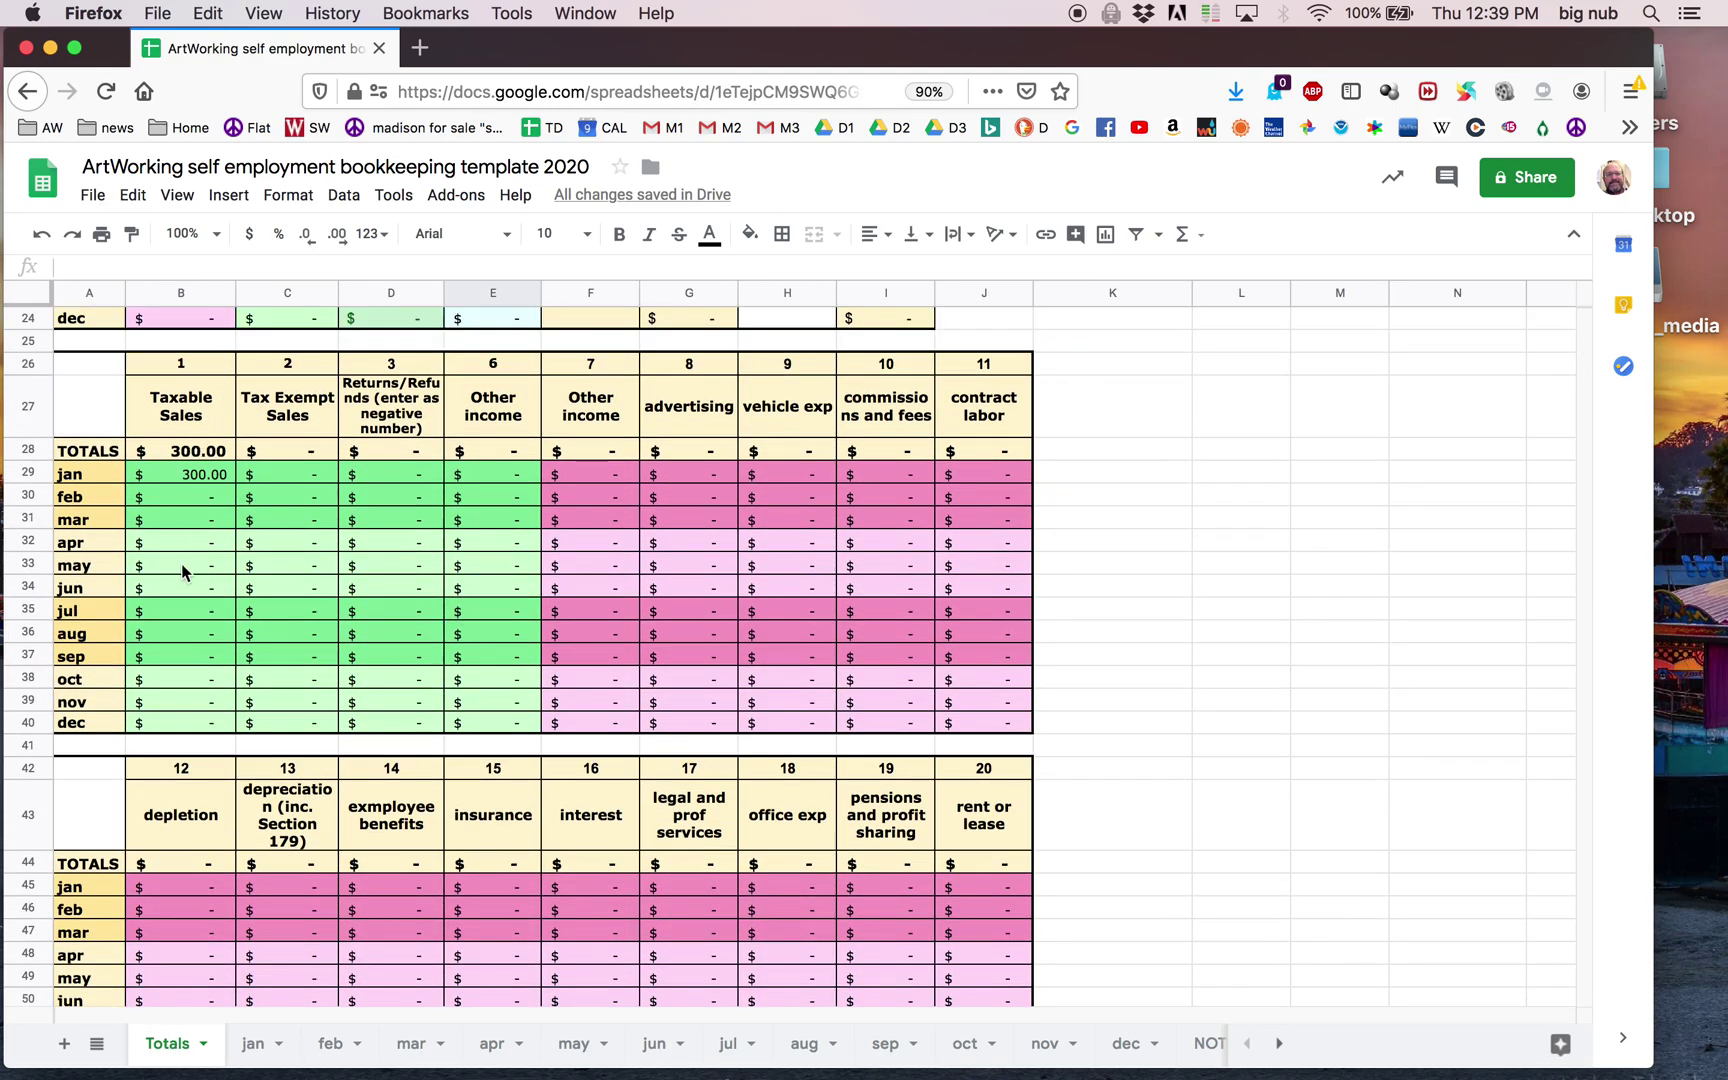
{"action": "scroll", "coordinate": [182, 570], "scroll_direction": "up", "scroll_amount": 2}
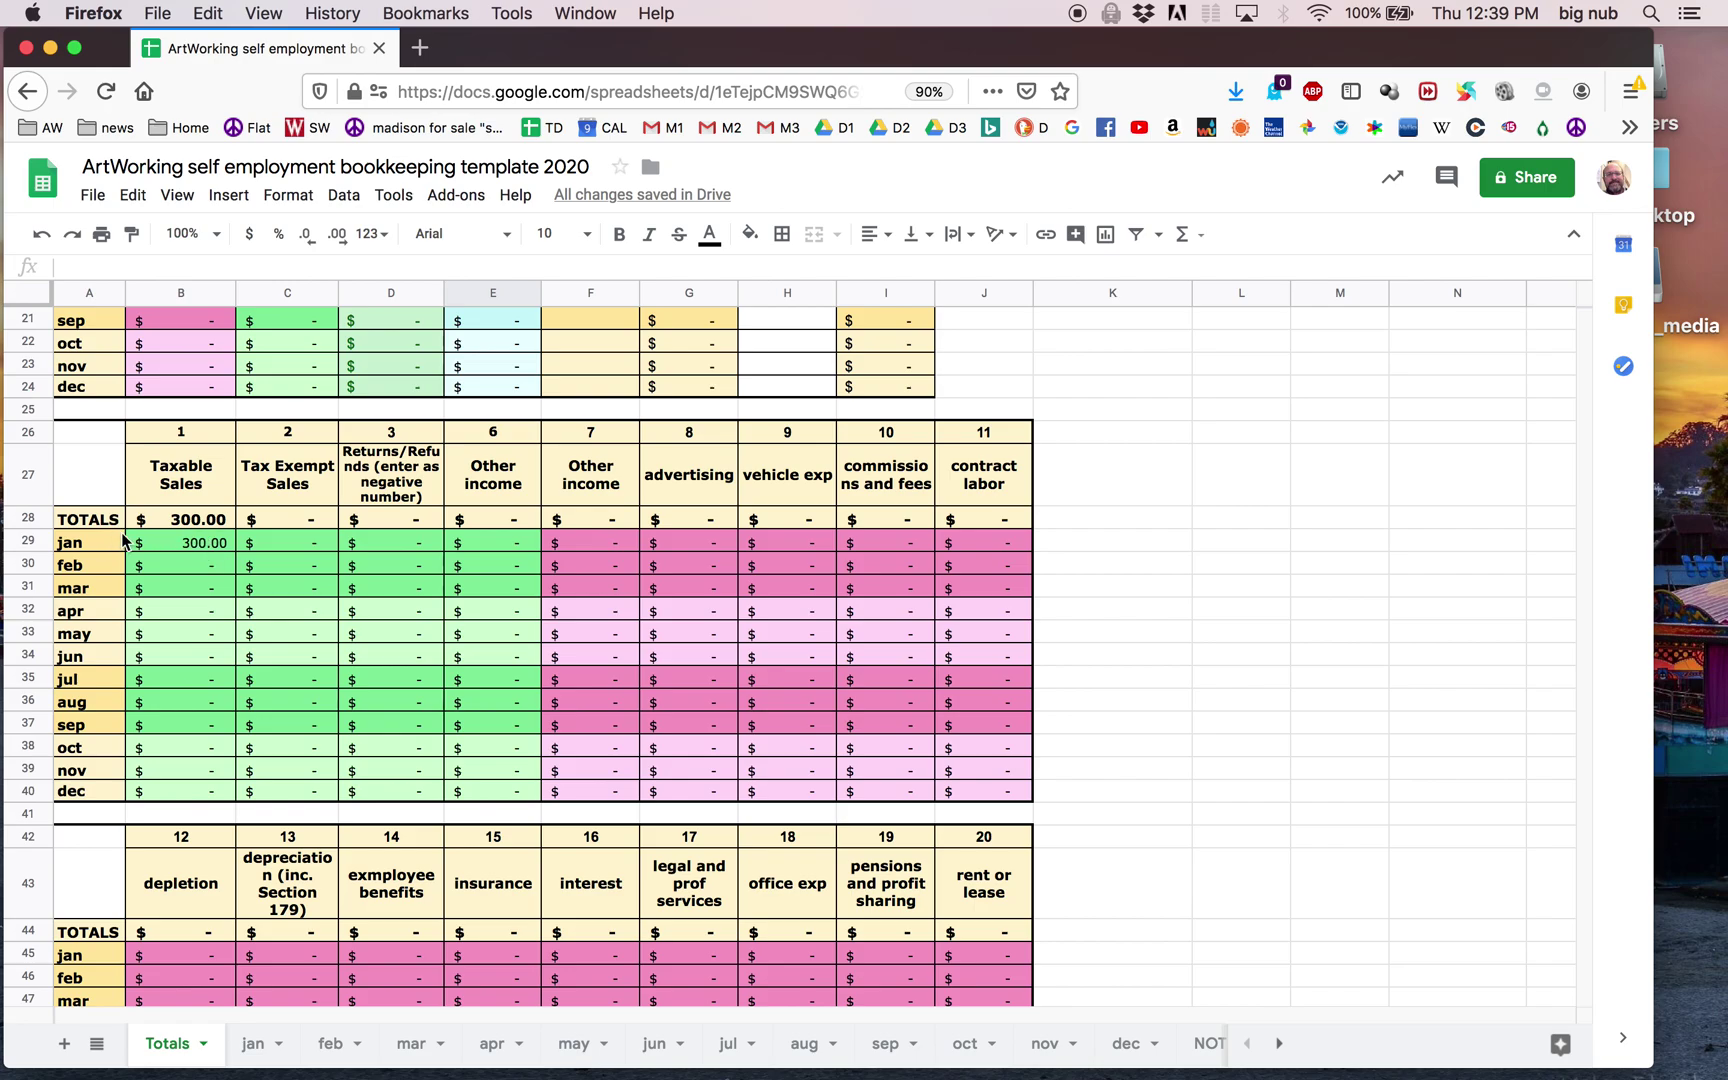
{"action": "scroll", "coordinate": [455, 618], "scroll_direction": "up", "scroll_amount": 6}
{"action": "scroll", "coordinate": [451, 614], "scroll_direction": "up", "scroll_amount": 2}
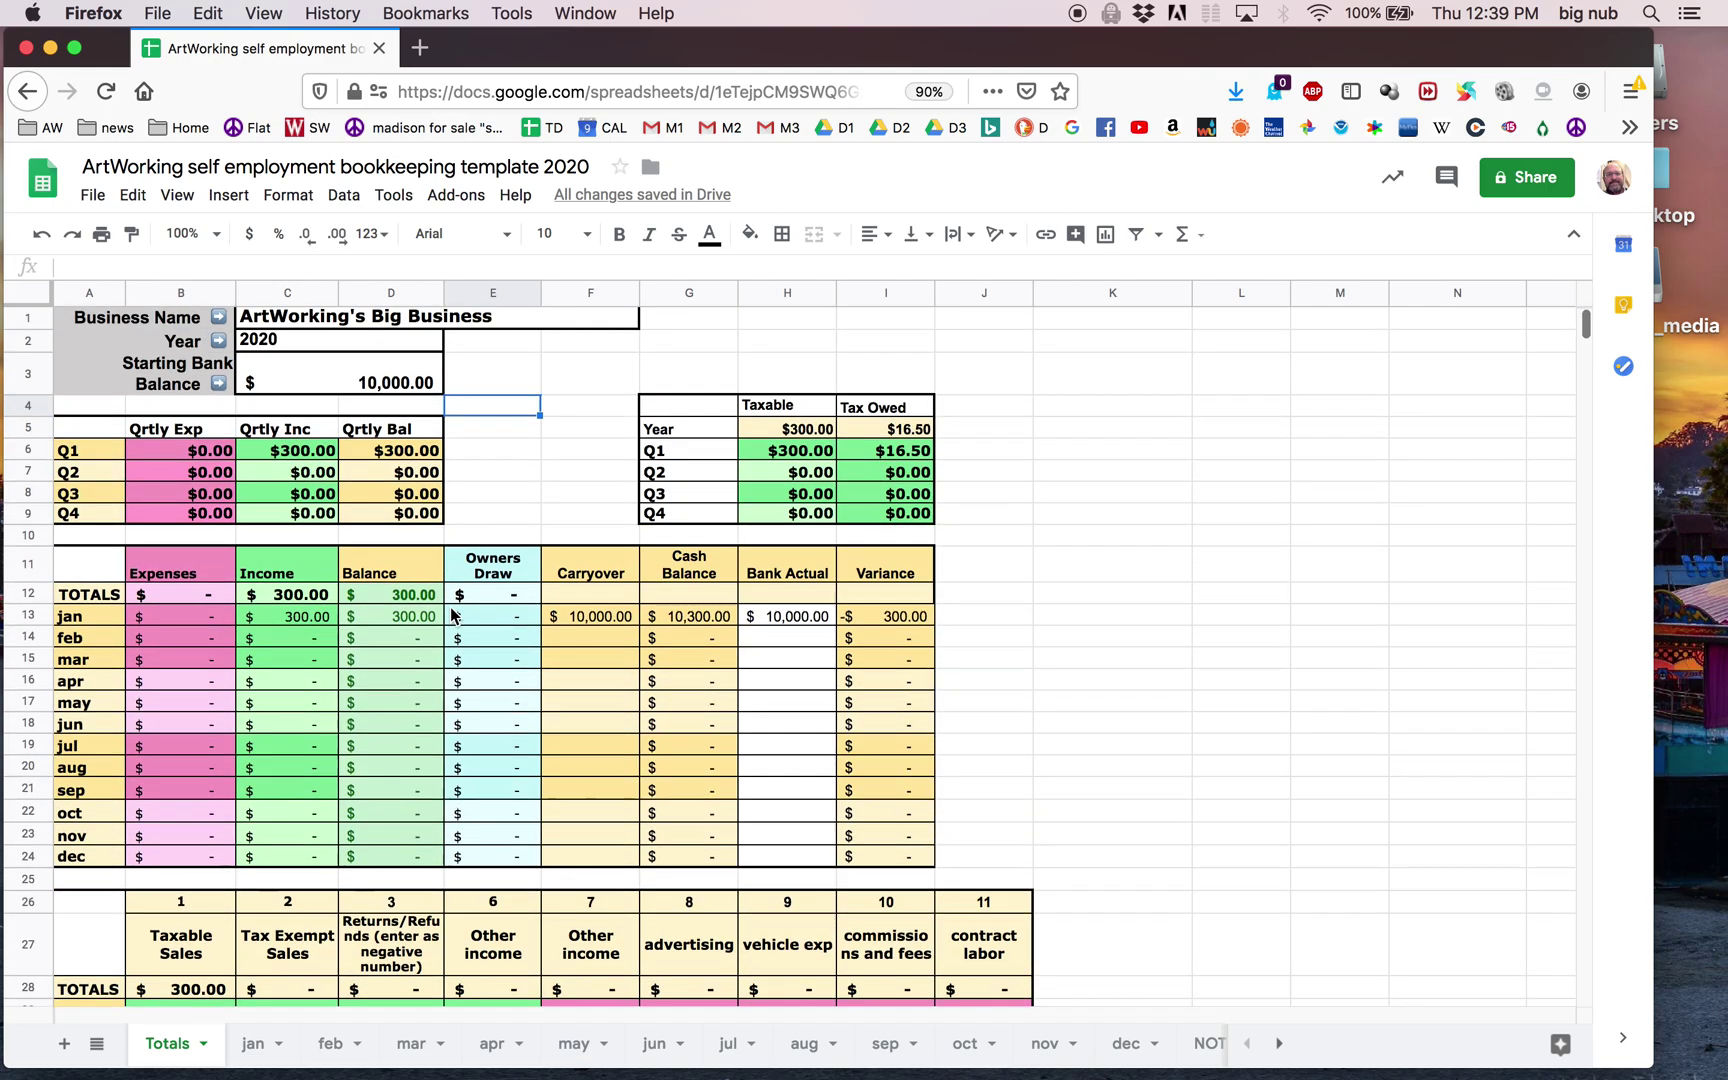
{"action": "scroll", "coordinate": [451, 614], "scroll_direction": "down", "scroll_amount": 4}
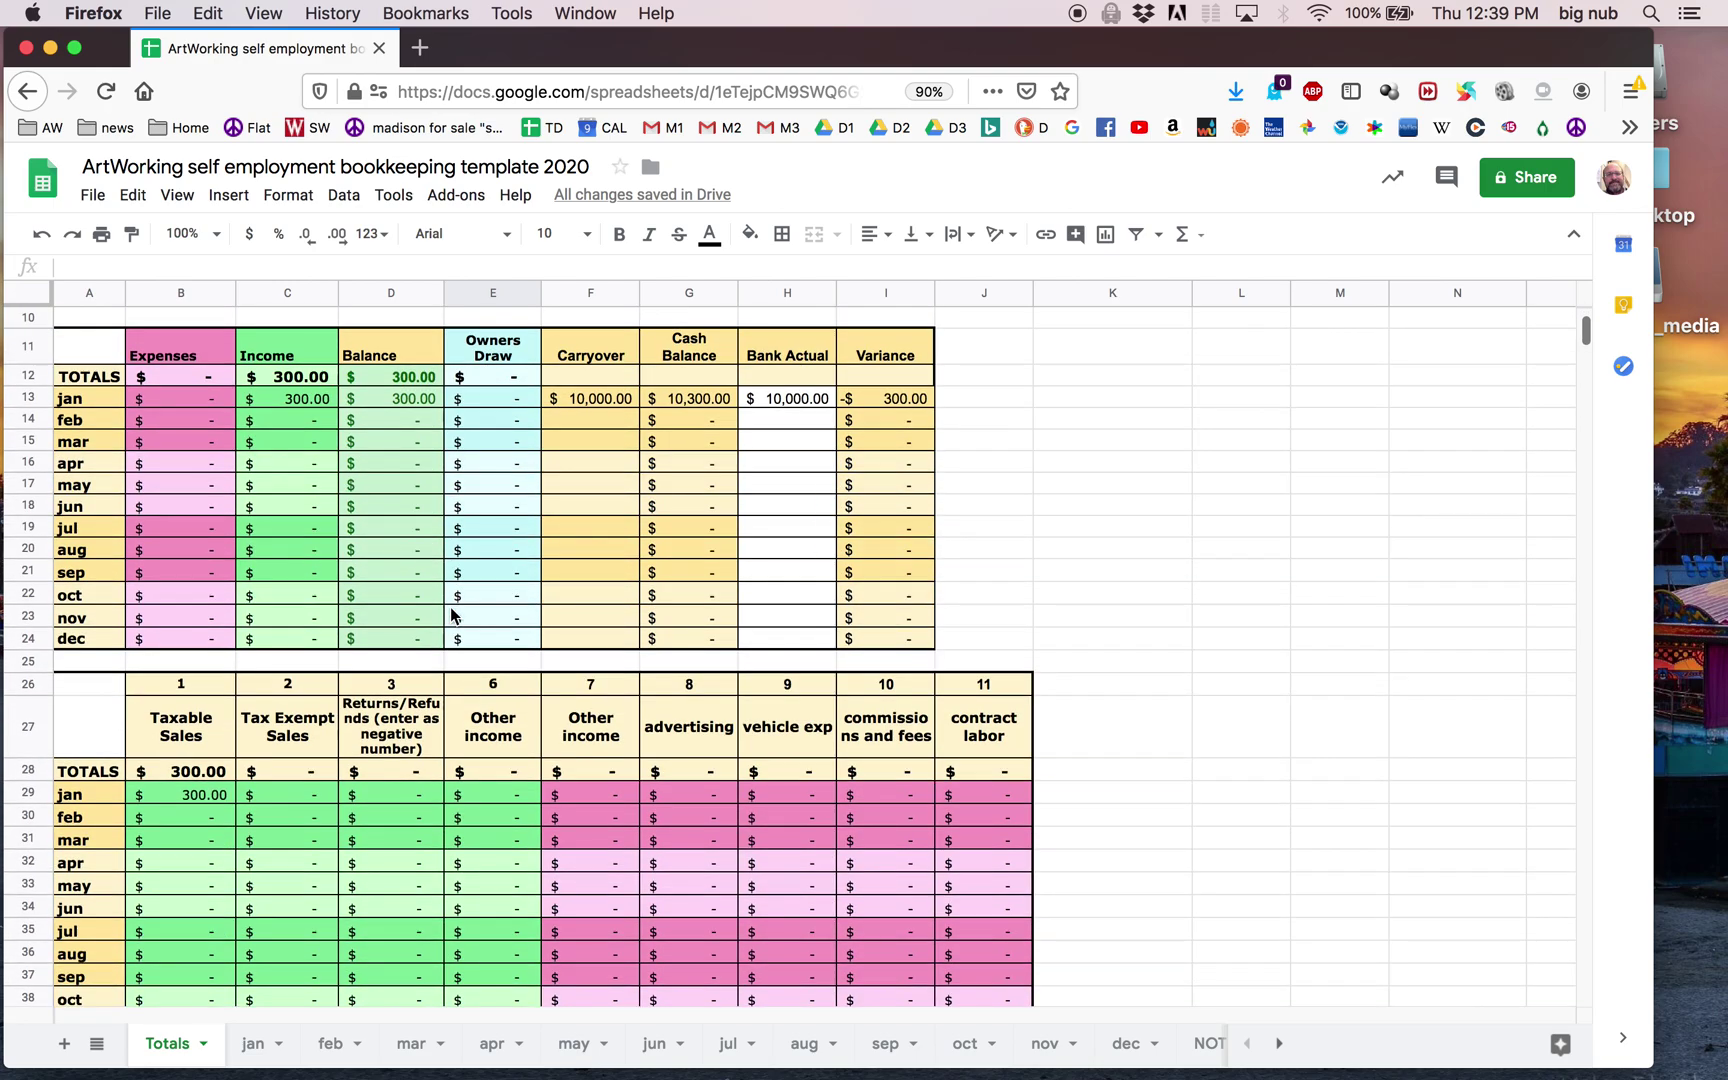
{"action": "scroll", "coordinate": [452, 624], "scroll_direction": "up", "scroll_amount": 4}
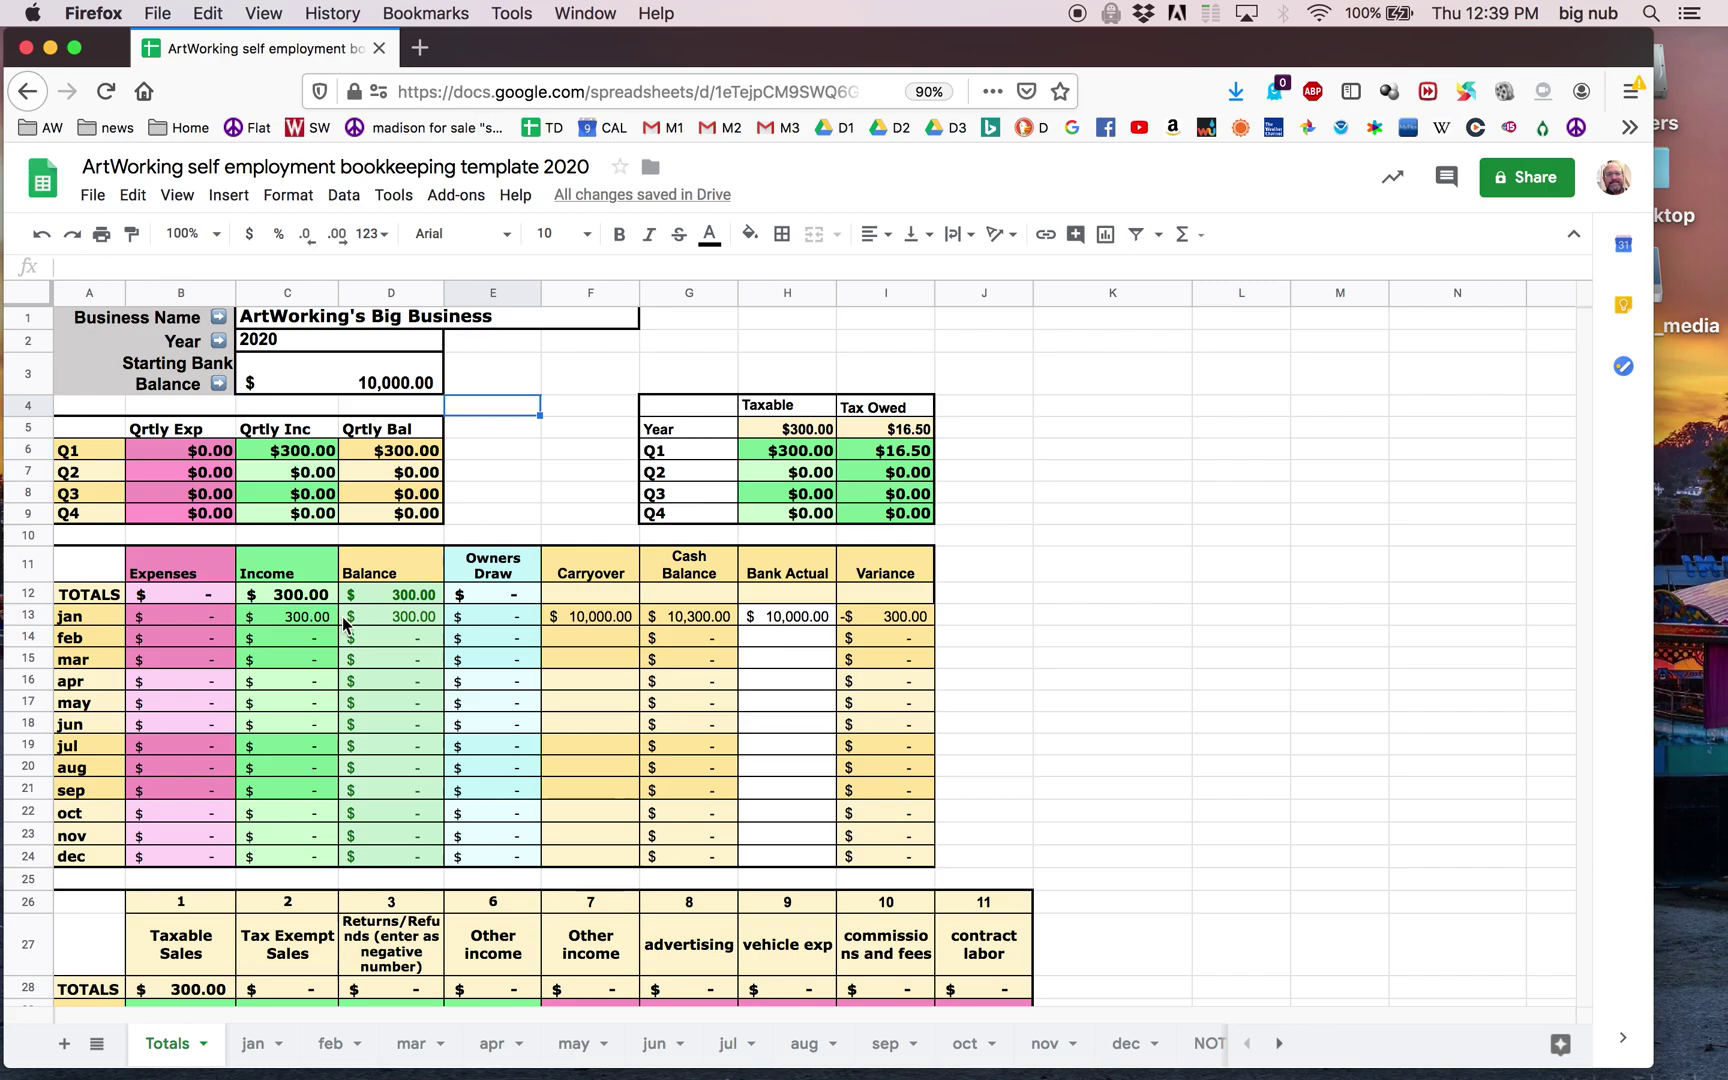
{"action": "scroll", "coordinate": [208, 830], "scroll_direction": "down", "scroll_amount": 2}
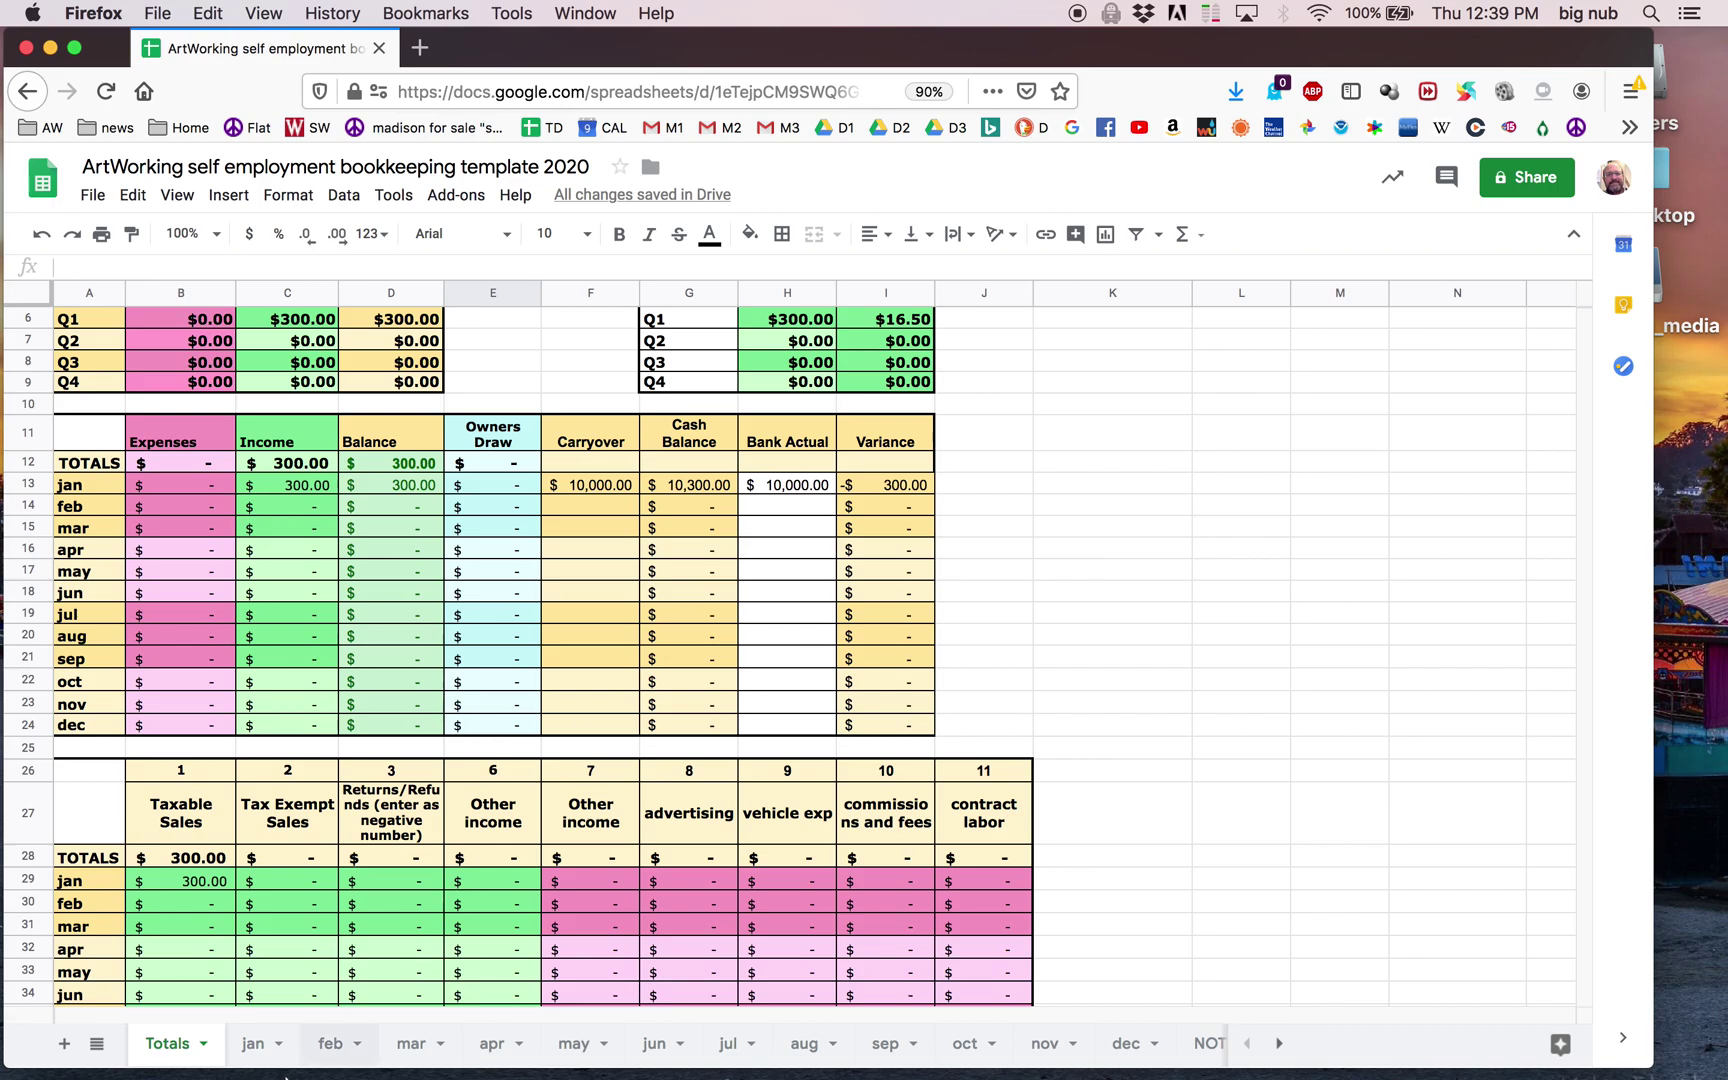
Step: Compare the income entry on line 1 of the January sheet with the summary and category tables on the Totals sheet
{"action": "left_click", "coordinate": [256, 1052]}
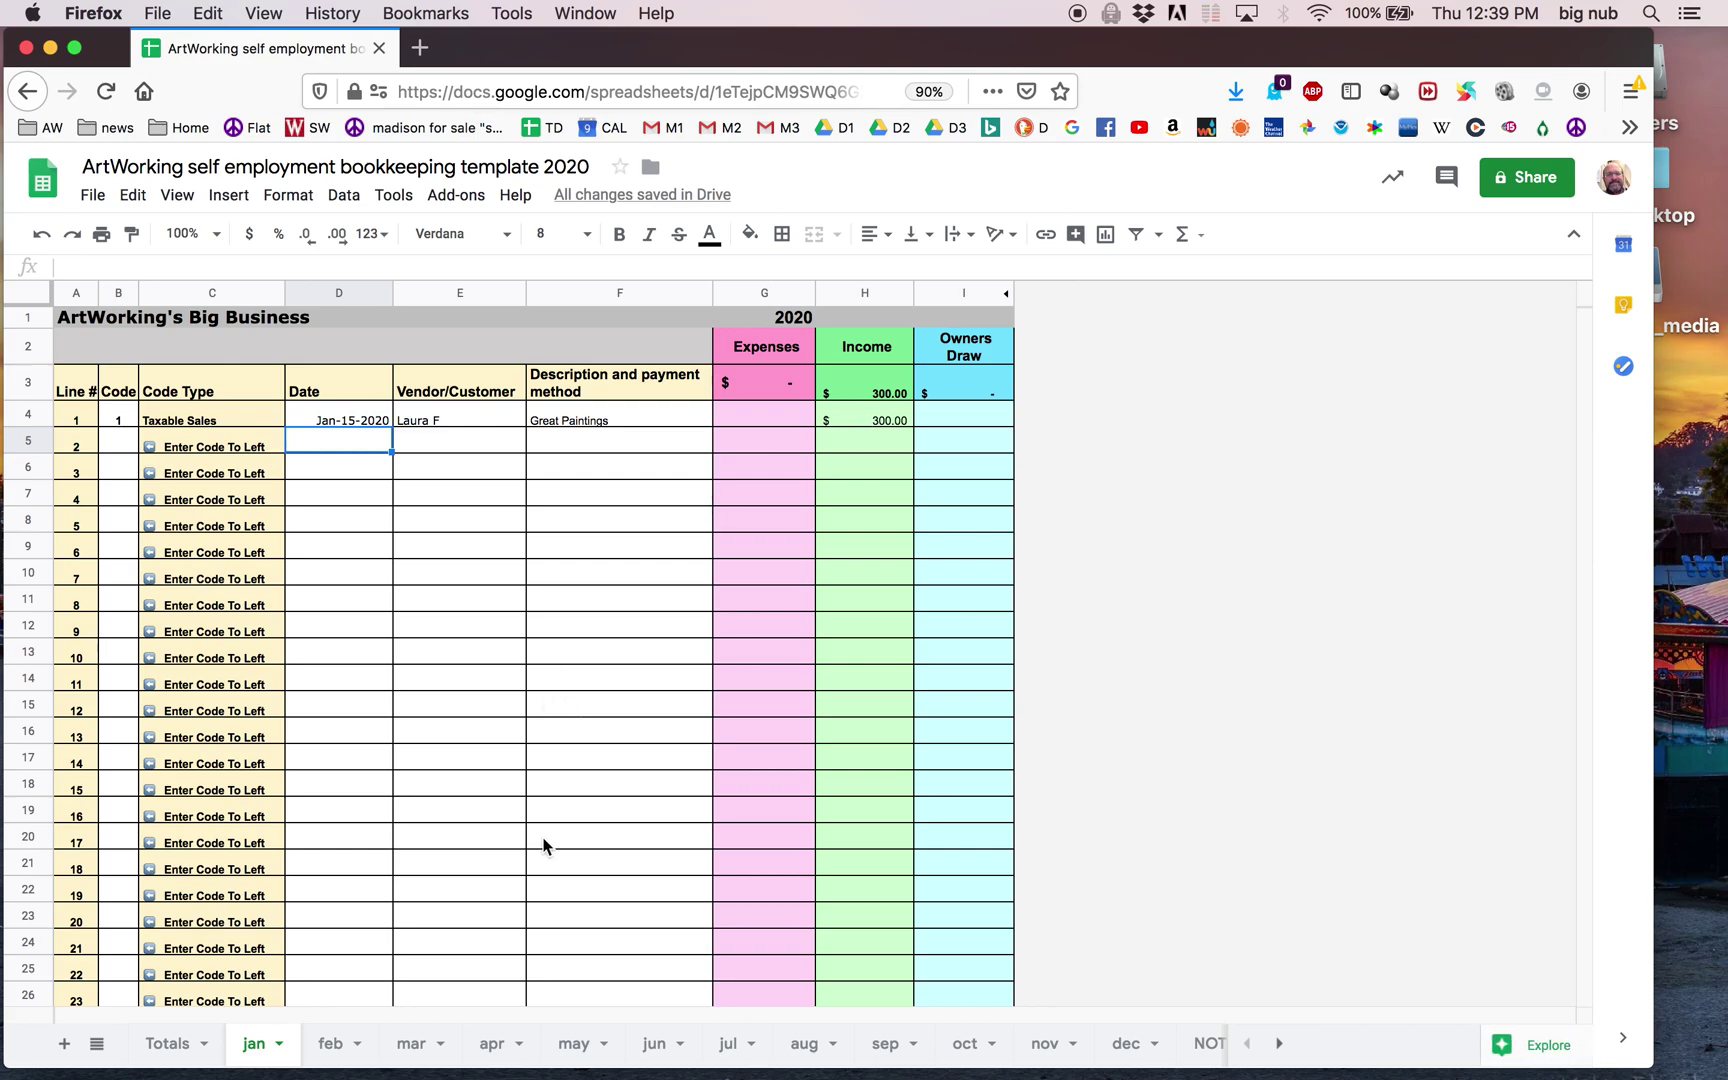
{"action": "left_click", "coordinate": [869, 412]}
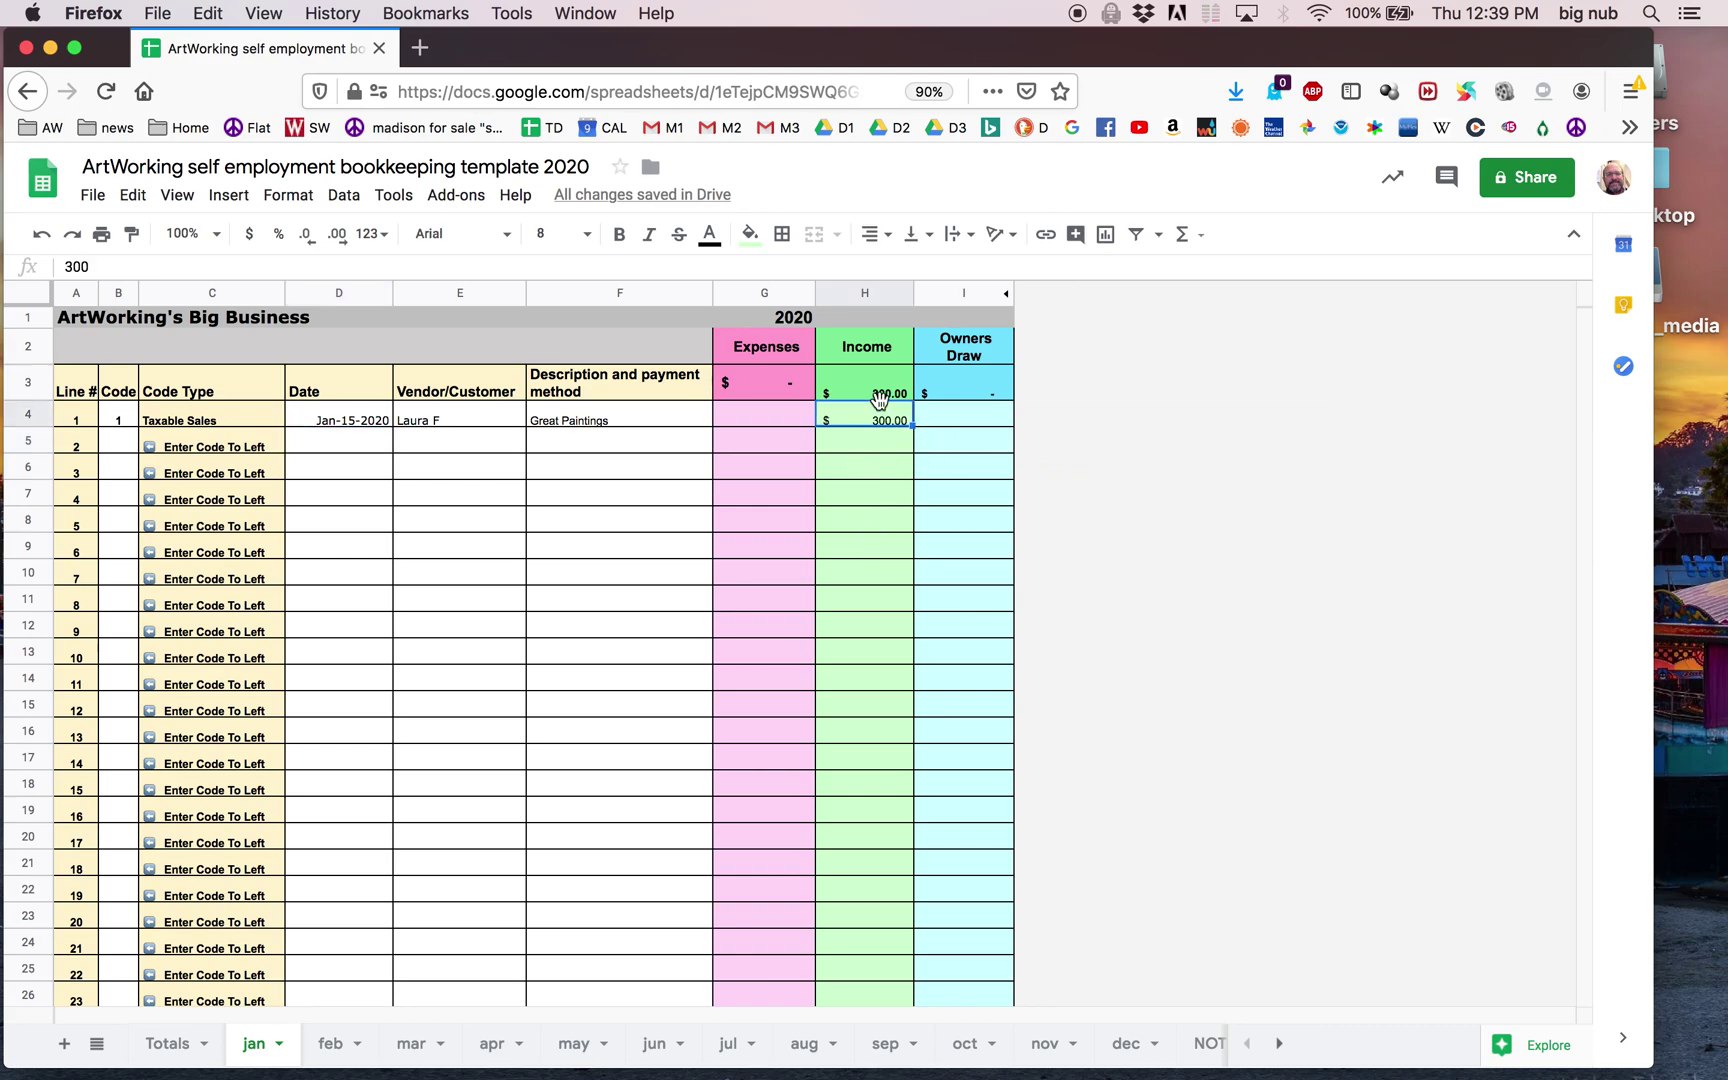
{"action": "left_click", "coordinate": [166, 1044]}
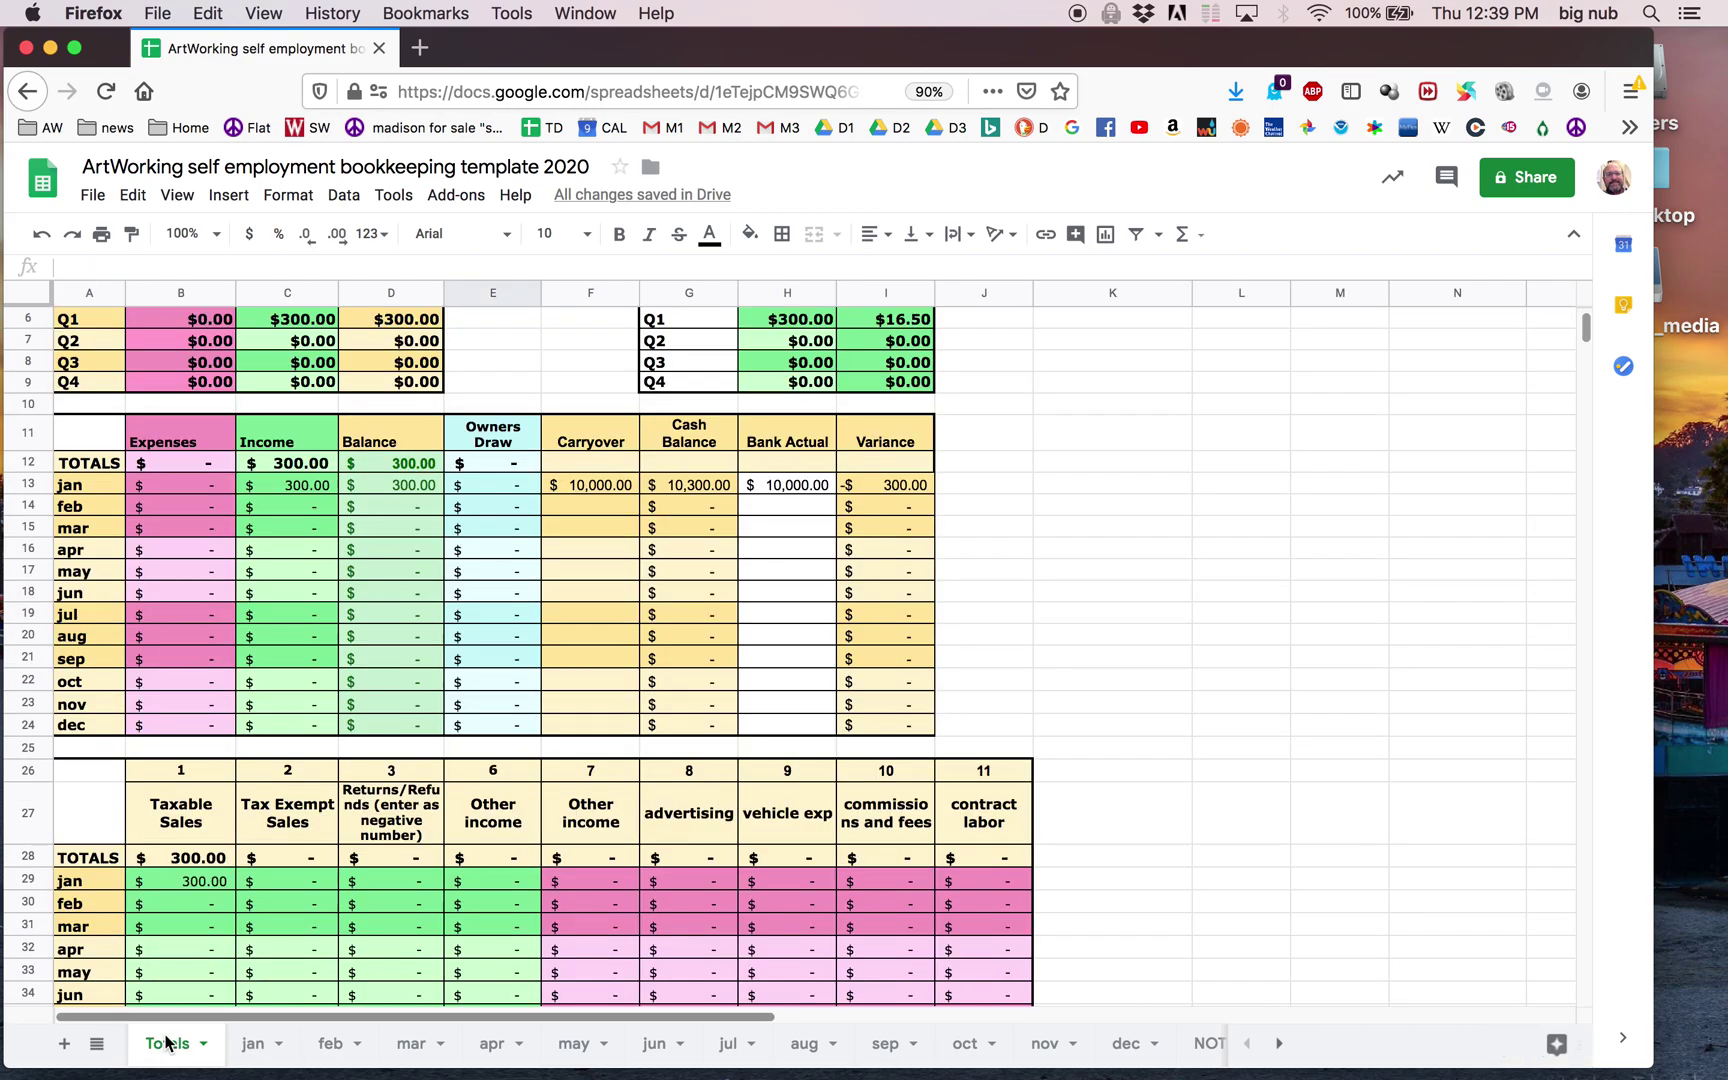
{"action": "scroll", "coordinate": [436, 672], "scroll_direction": "up", "scroll_amount": 1}
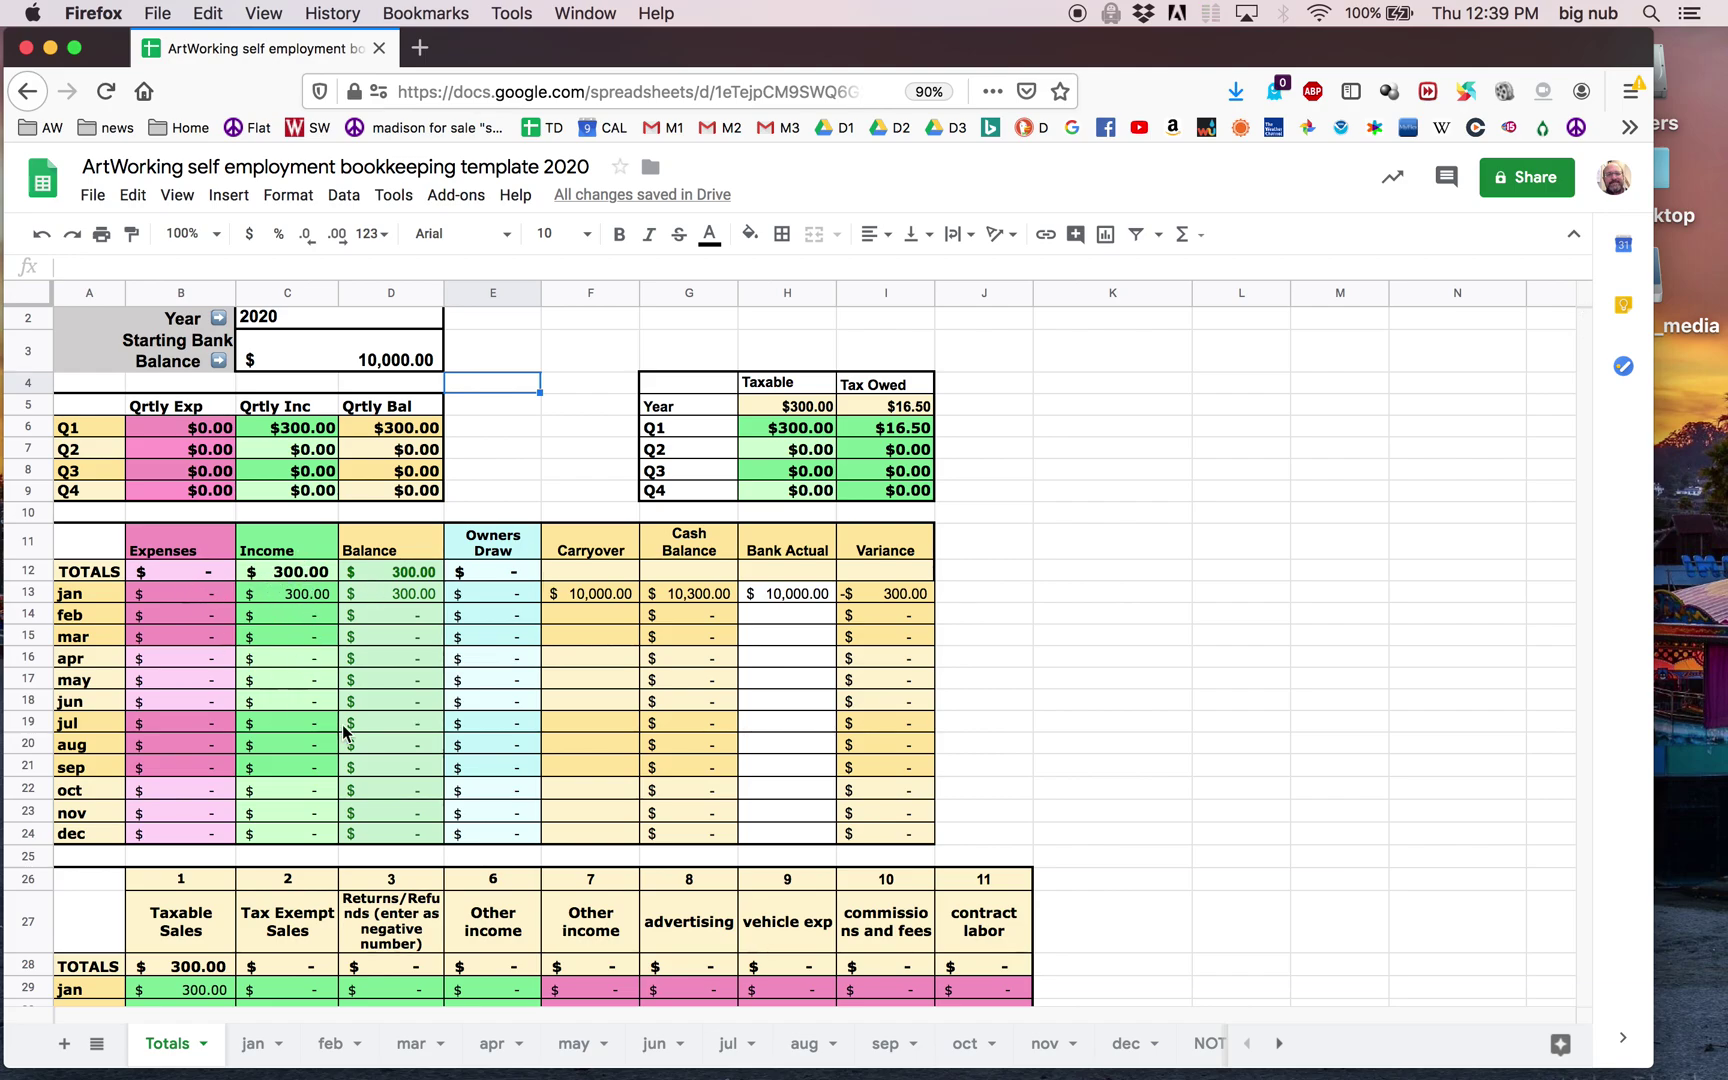
{"action": "scroll", "coordinate": [364, 734], "scroll_direction": "down", "scroll_amount": 1}
{"action": "scroll", "coordinate": [415, 752], "scroll_direction": "down", "scroll_amount": 5}
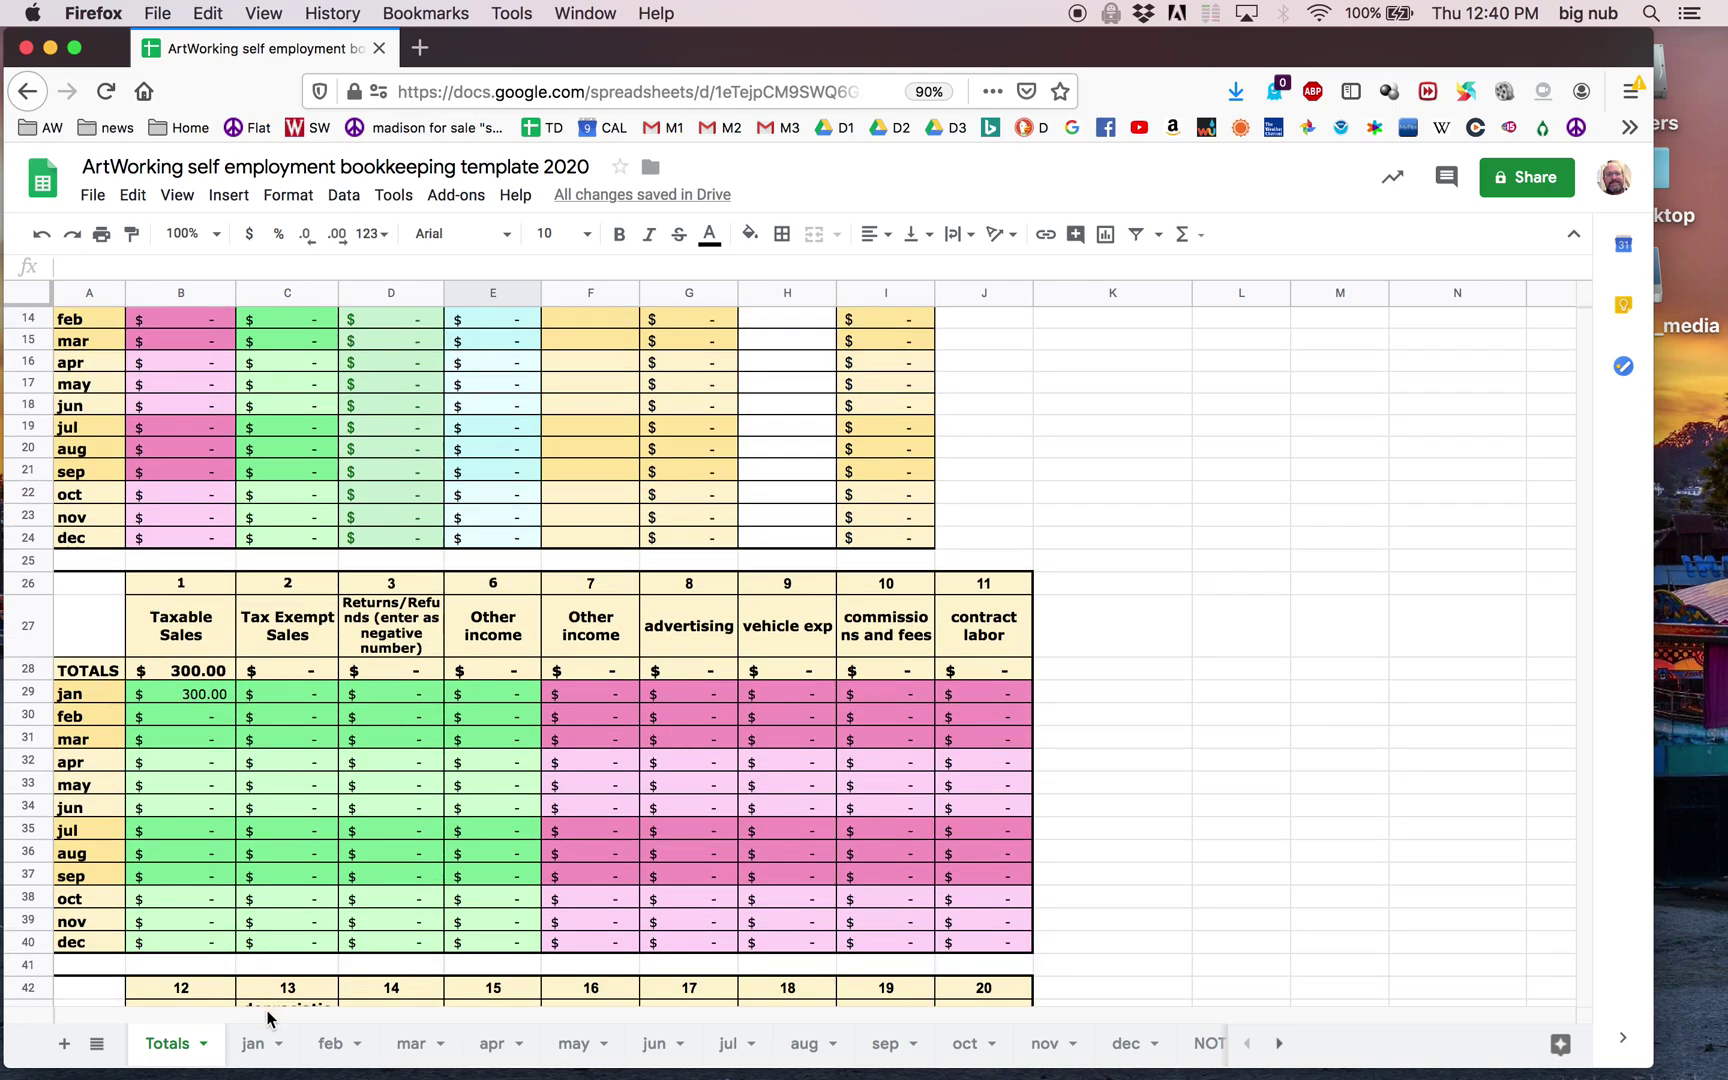
Step: Enter code 2 and the date 1/20 on line 2 of the January sheet
{"action": "left_click", "coordinate": [253, 1043]}
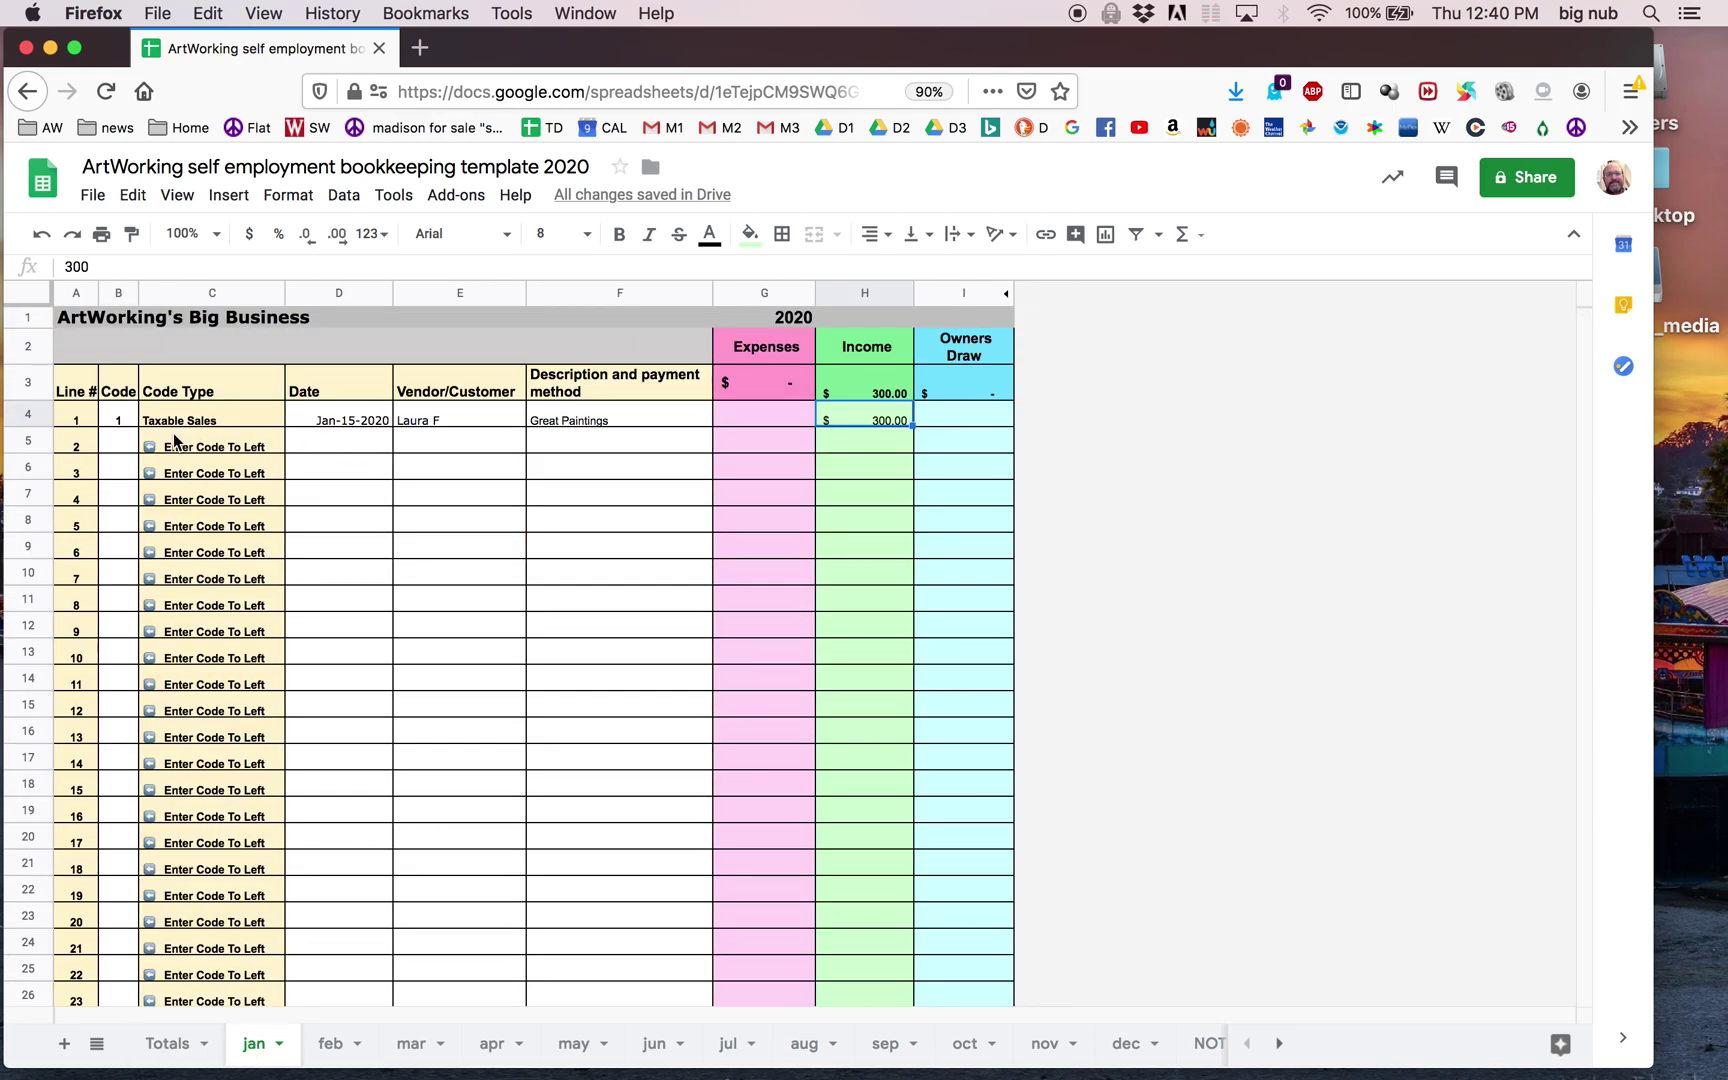
{"action": "left_click", "coordinate": [120, 448]}
{"action": "type", "text": "2"}
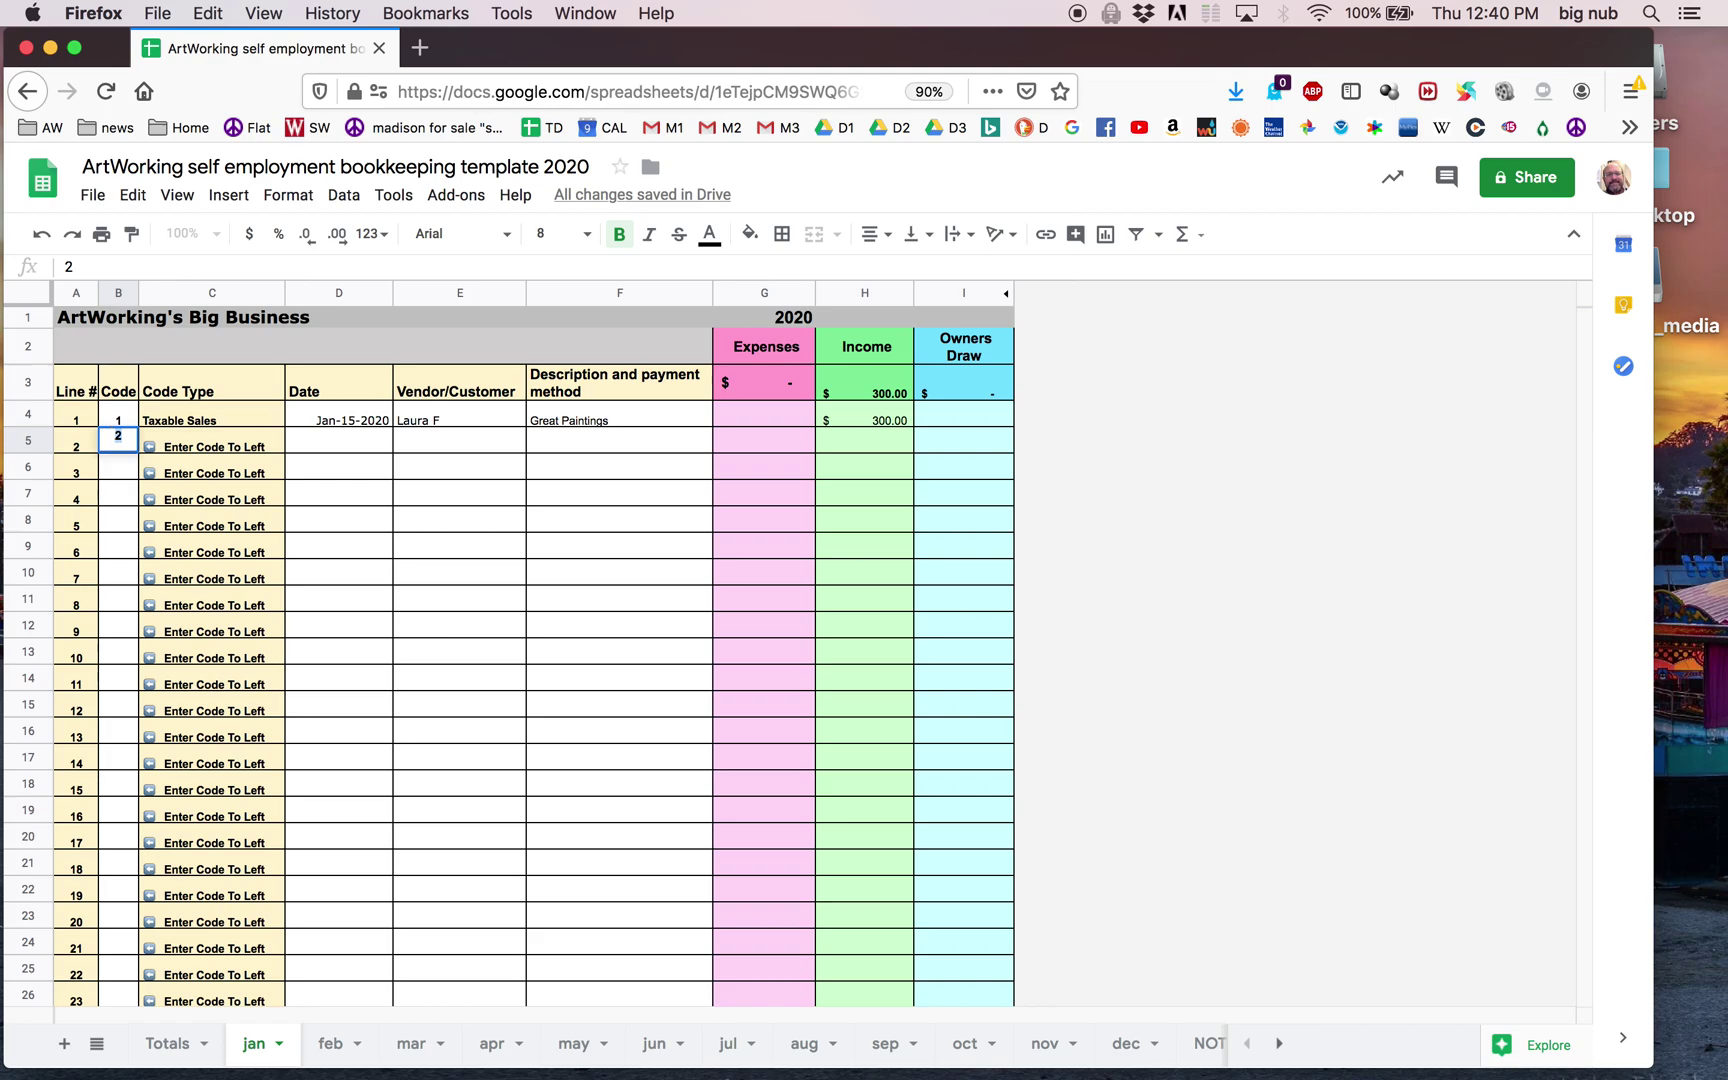
{"action": "key", "text": "Return"}
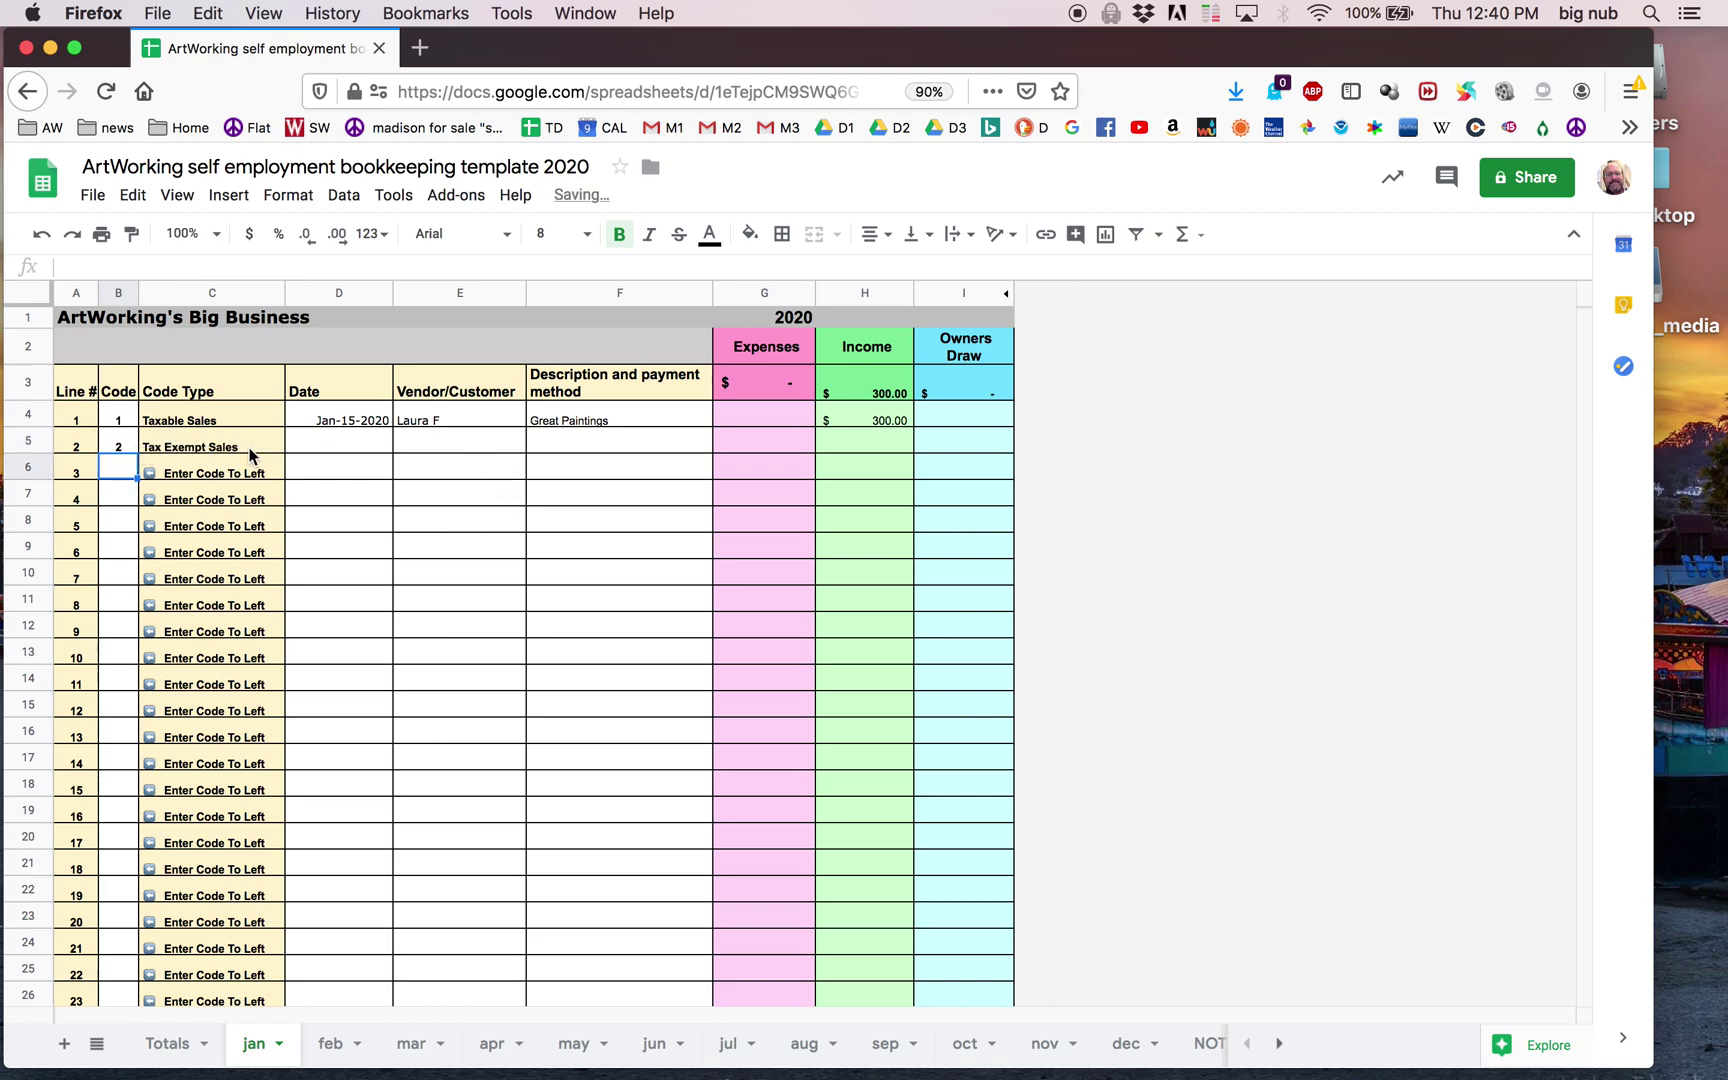
{"action": "left_click", "coordinate": [342, 445]}
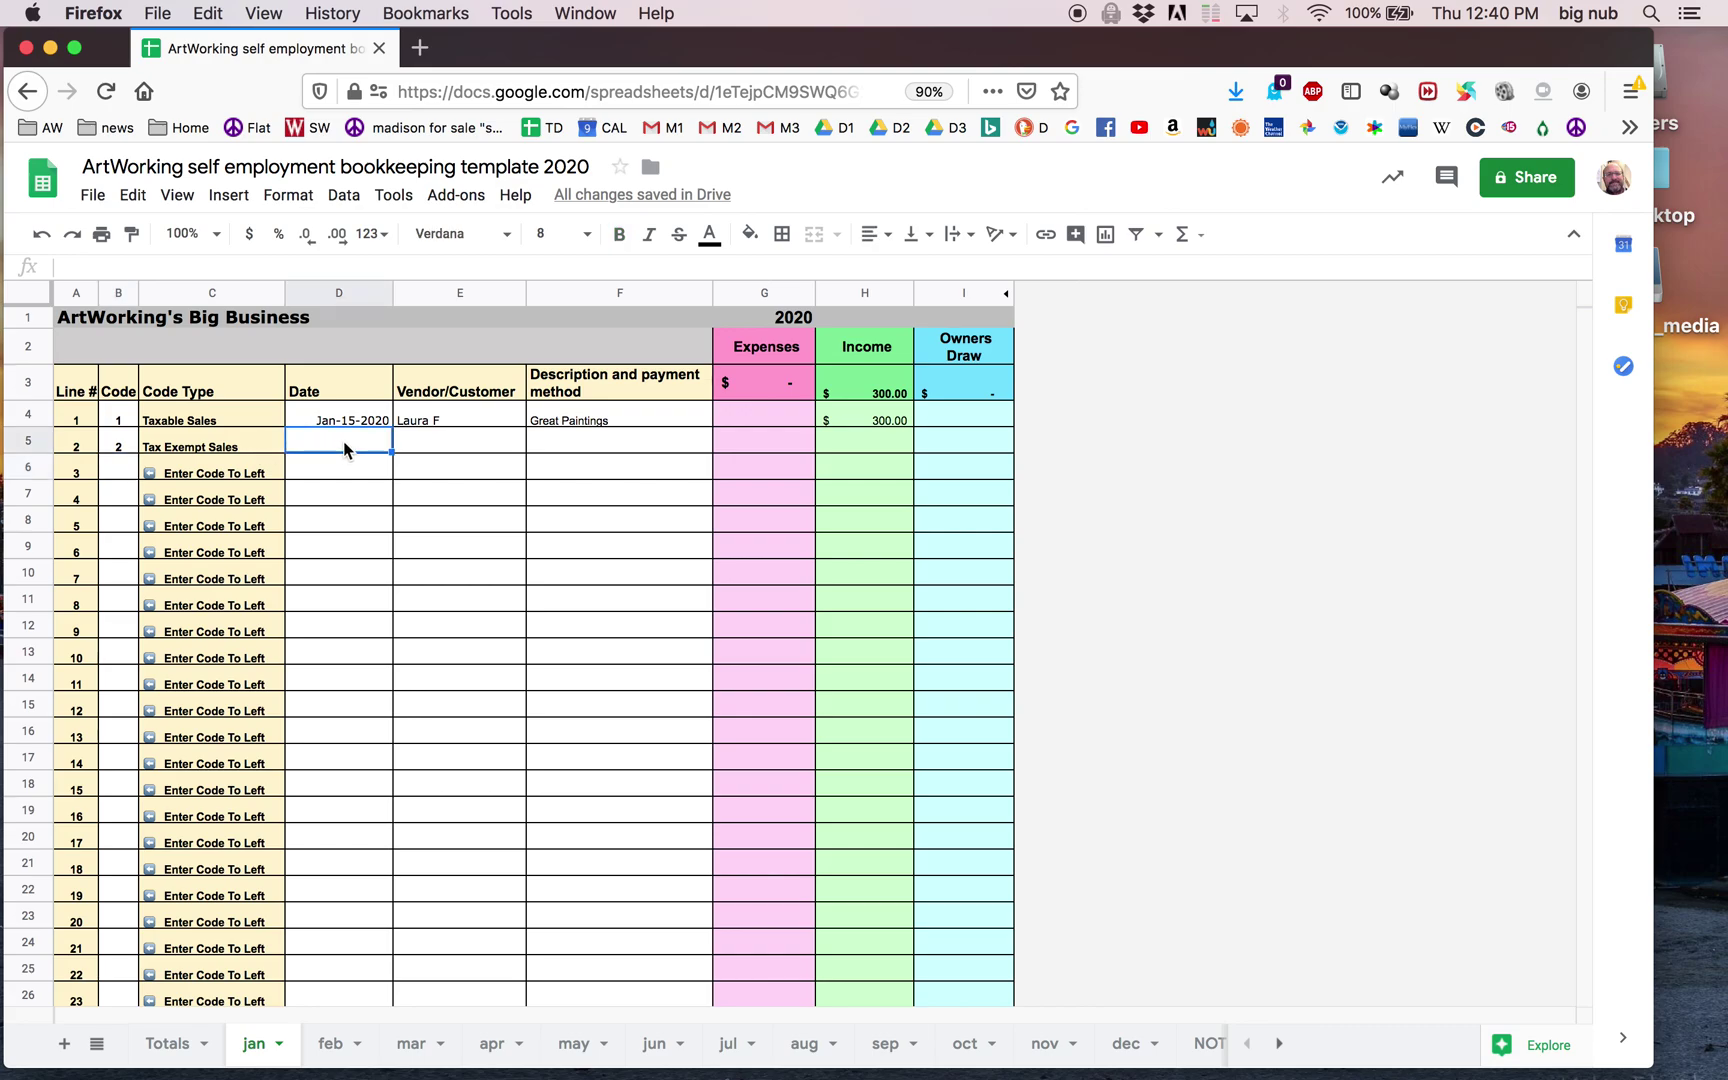
{"action": "type", "text": "1/20"}
{"action": "key", "text": "Return"}
Step: Enter "Communication" as the customer and "artists products" as the description on line 2 of the January sheet
{"action": "left_click", "coordinate": [483, 441]}
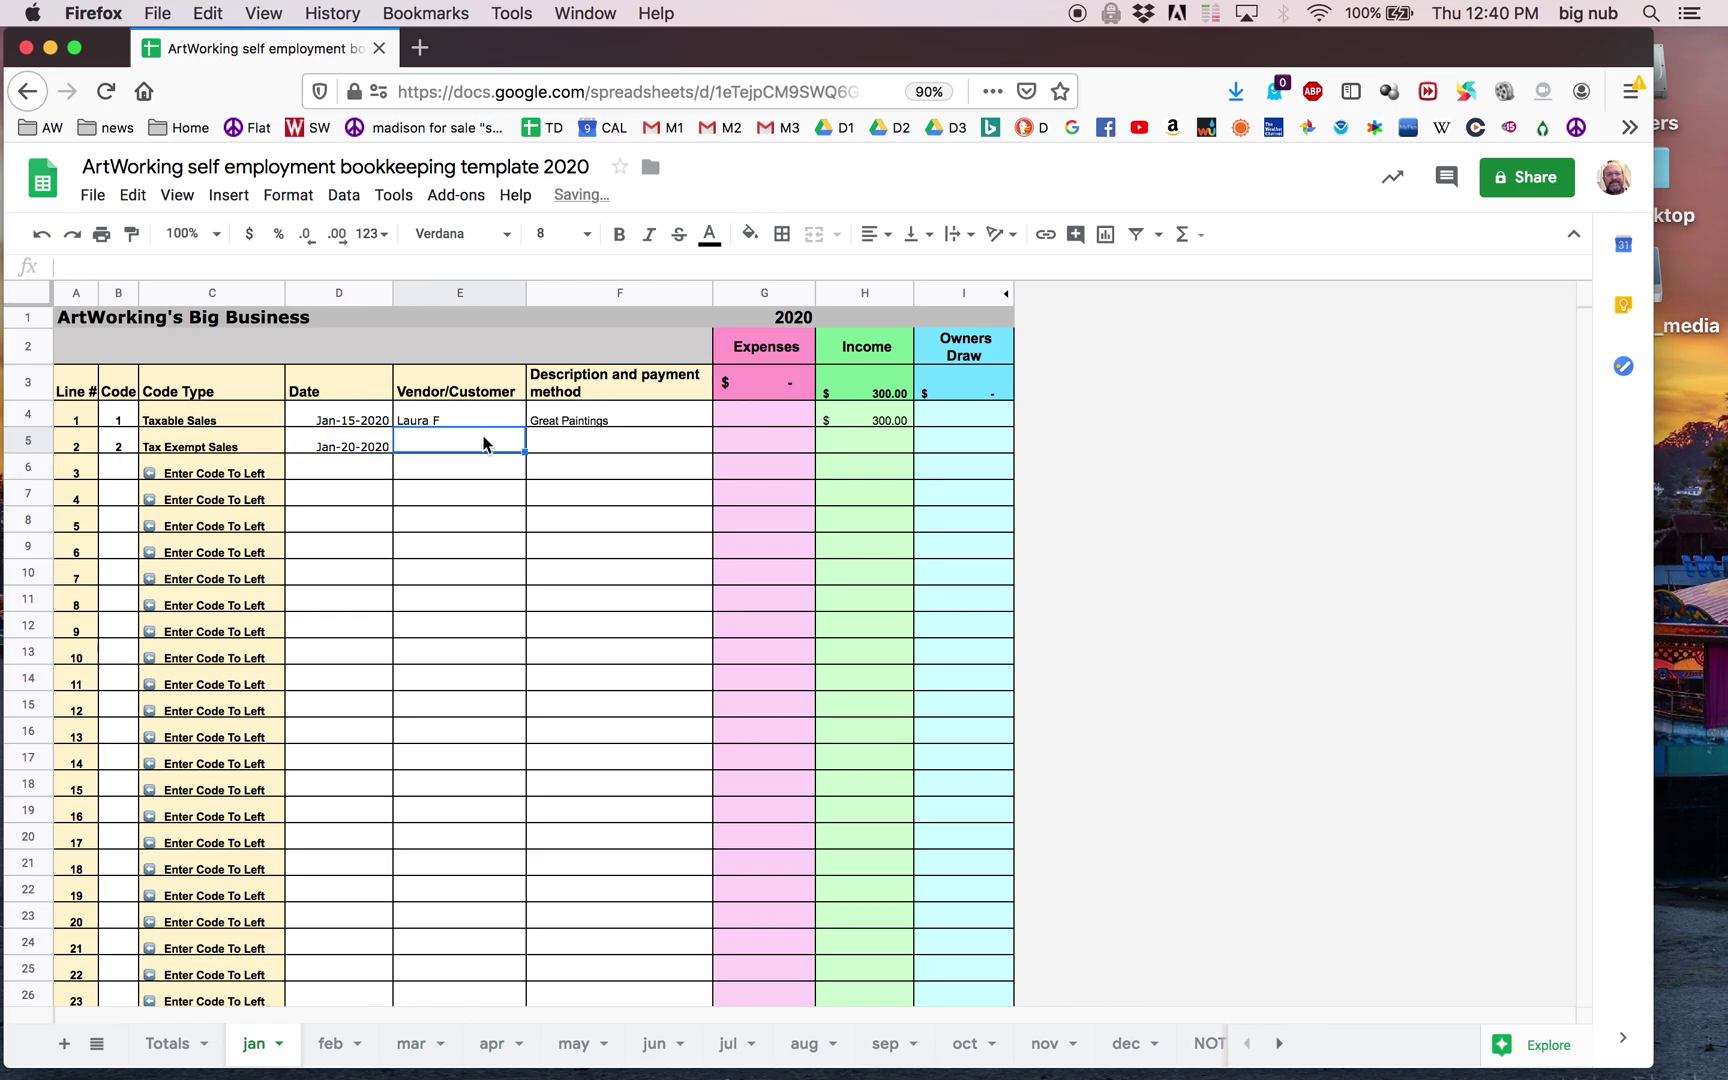
{"action": "type", "text": "Commu"}
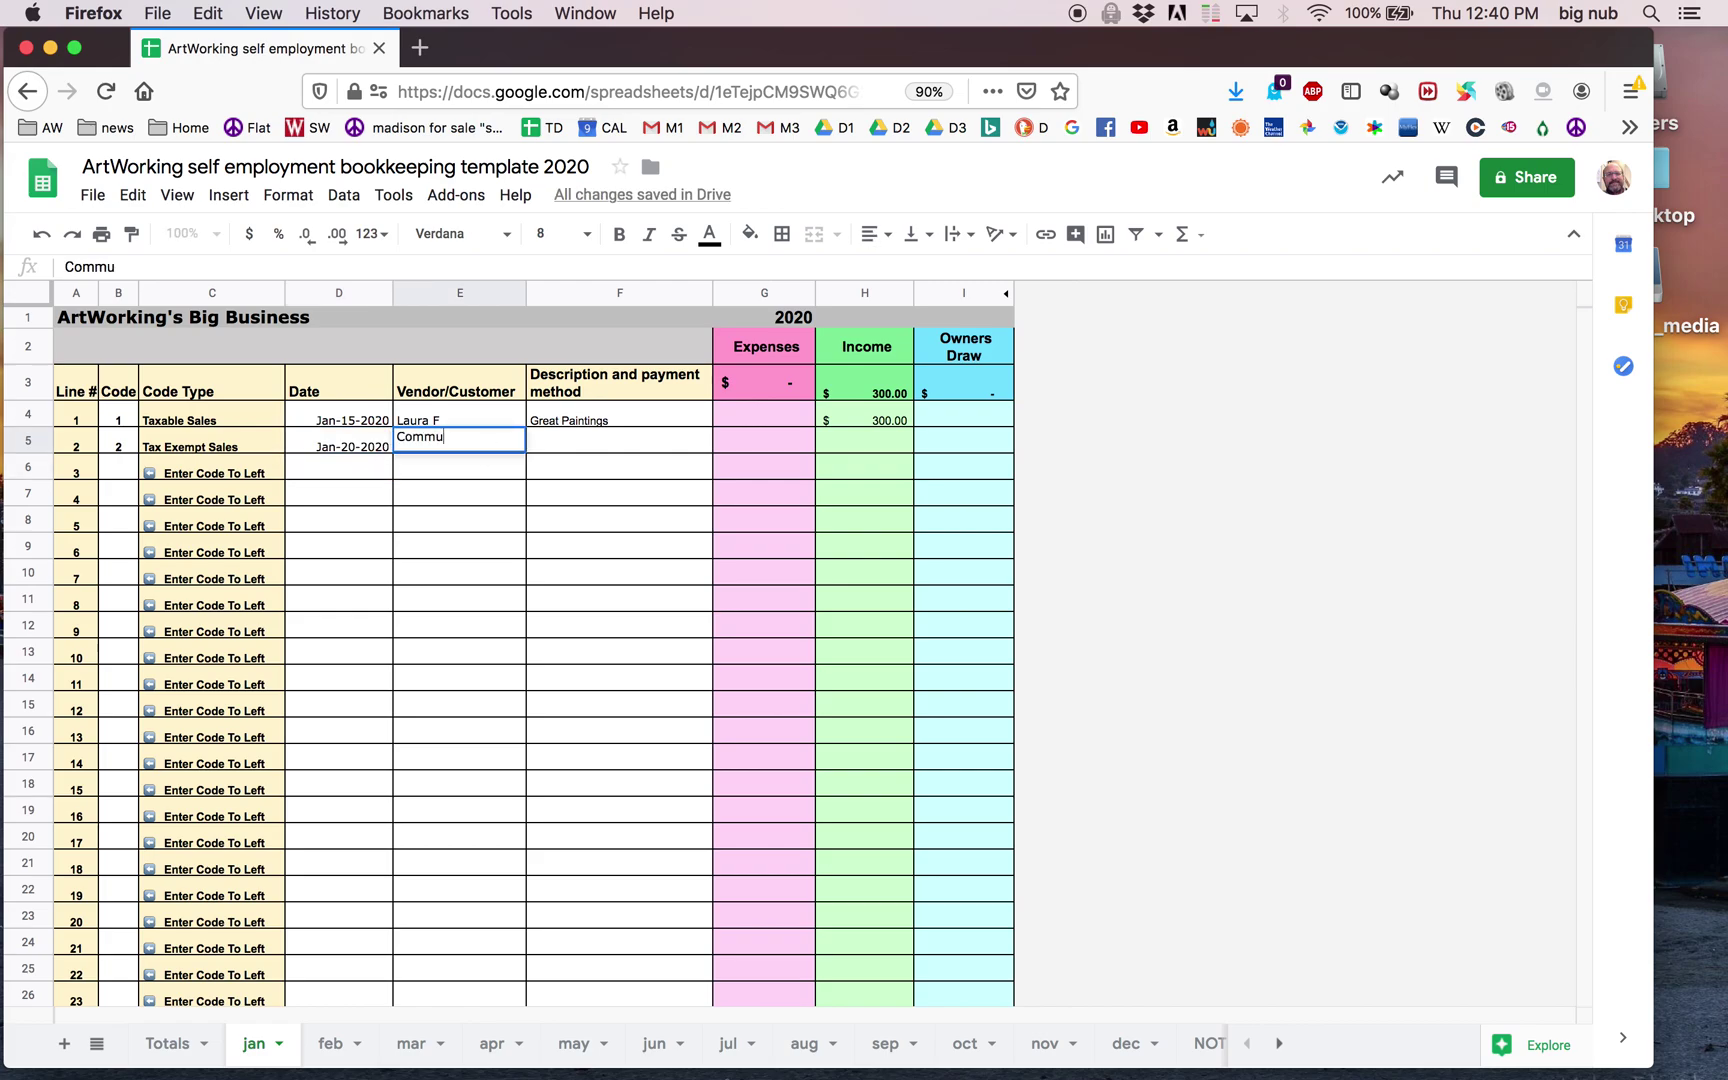
{"action": "type", "text": "nication"}
{"action": "key", "text": "Tab"}
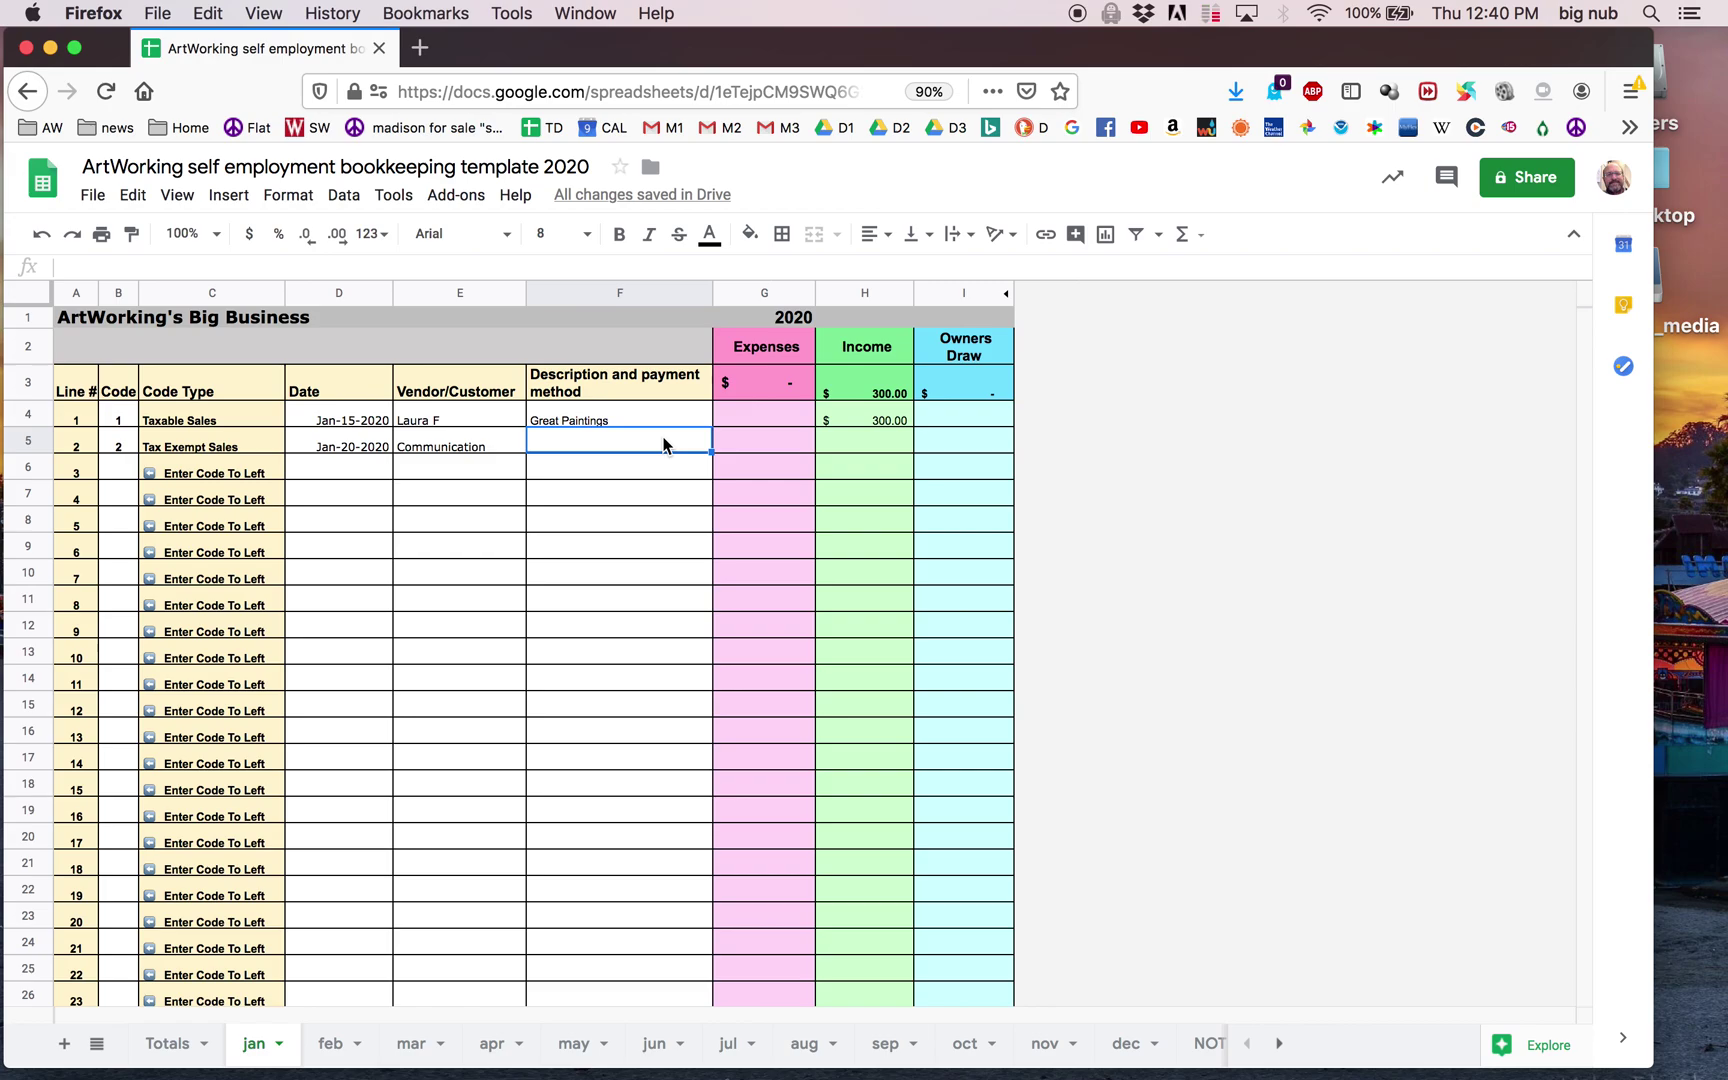
{"action": "type", "text": "artists"}
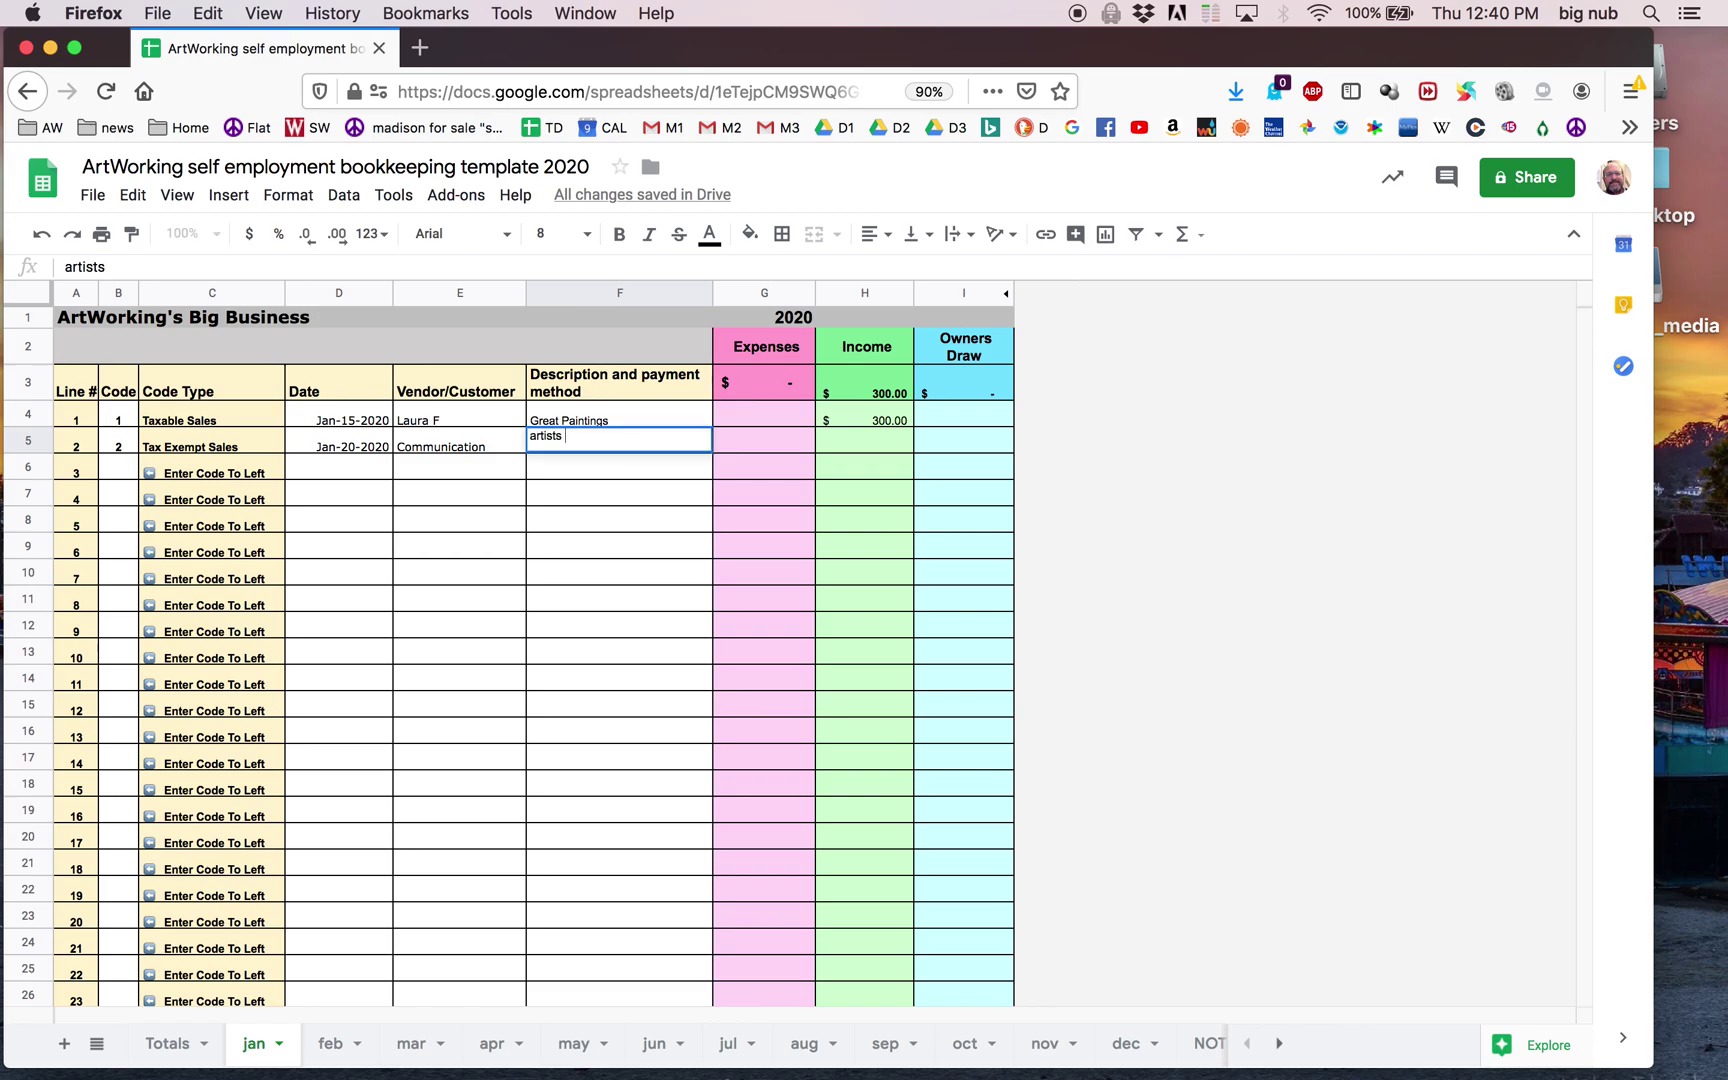
{"action": "type", "text": " products"}
{"action": "key", "text": "Return"}
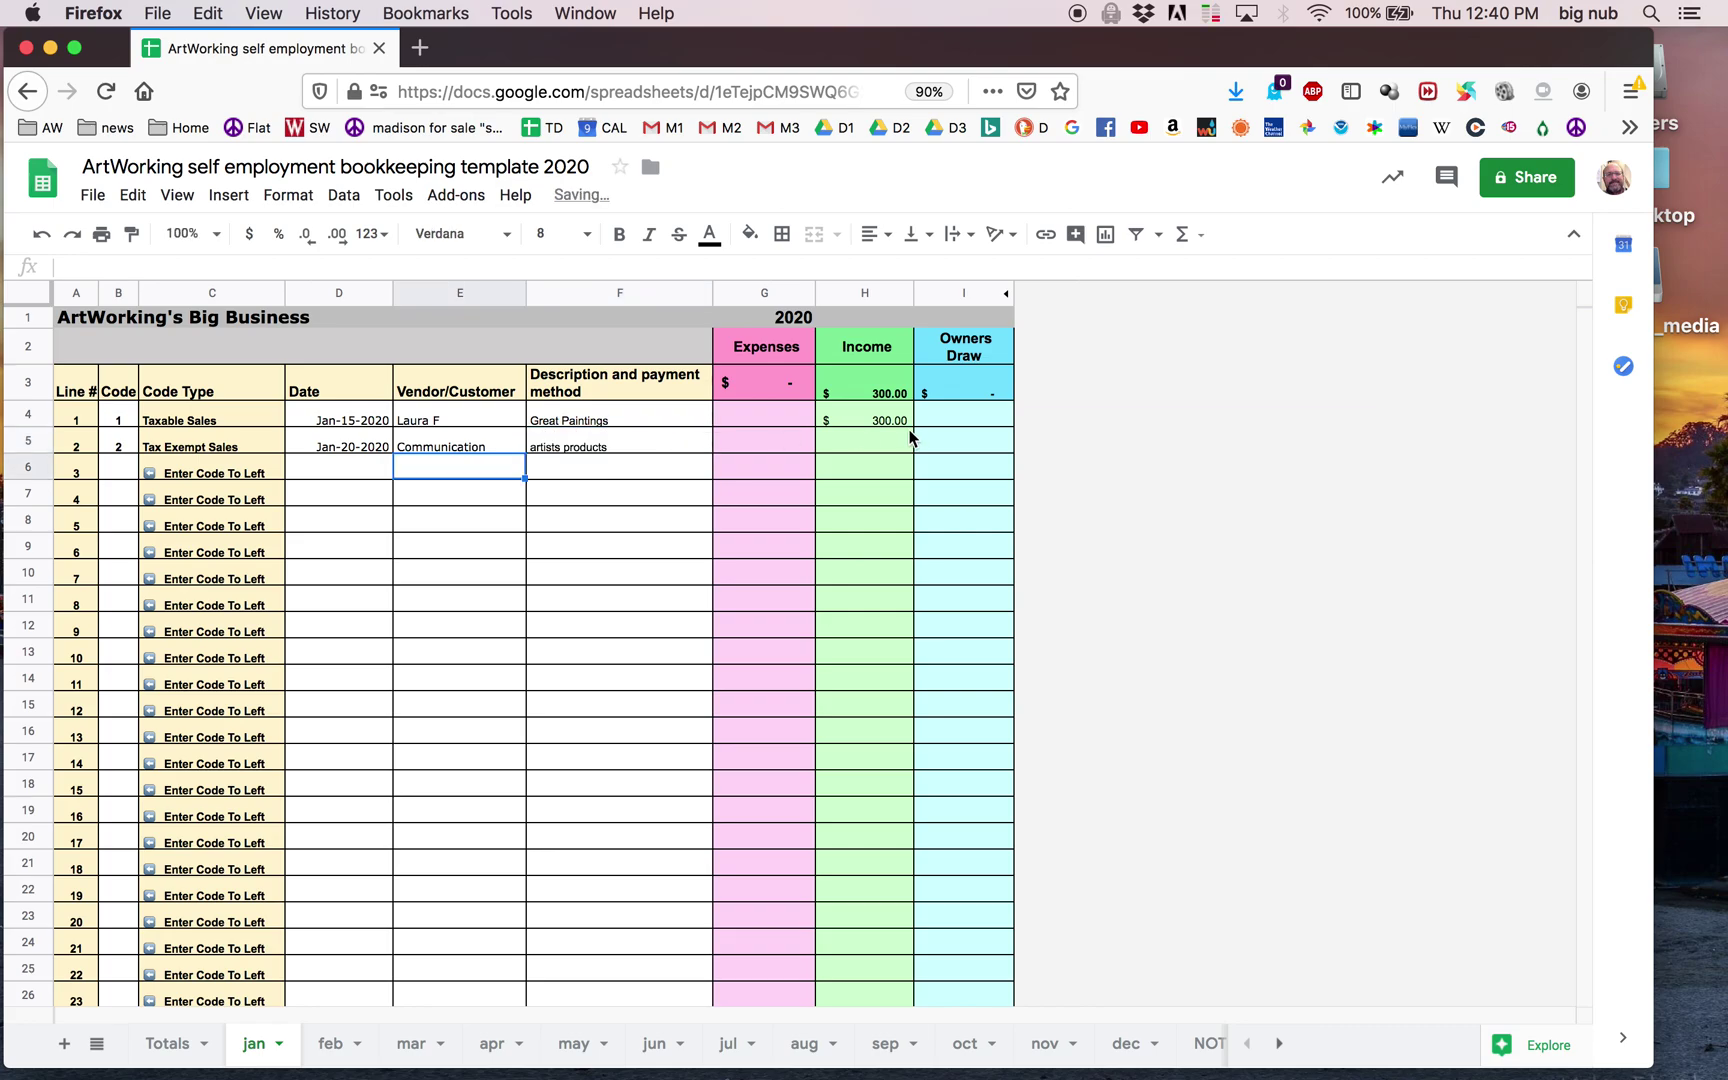
Step: Enter 75 as the income on line 2 of the January sheet
{"action": "left_click", "coordinate": [676, 440]}
{"action": "left_click", "coordinate": [873, 450]}
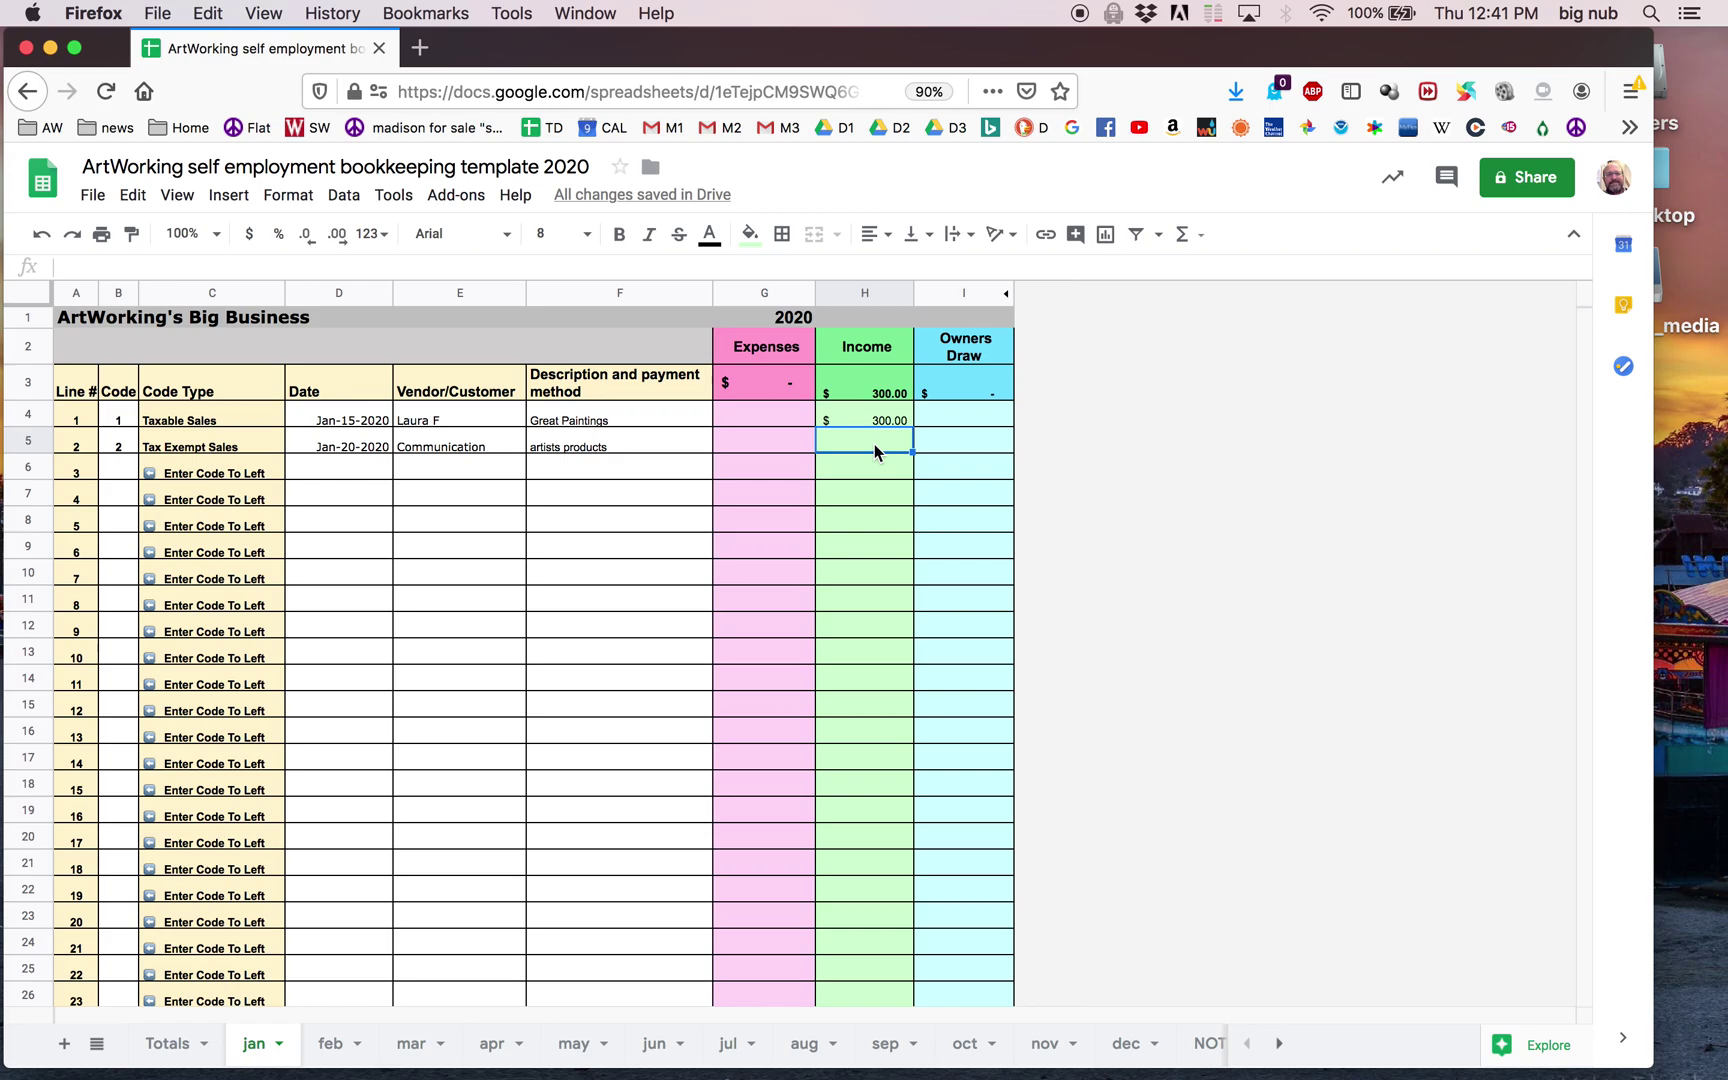
{"action": "type", "text": "75"}
{"action": "key", "text": "Return"}
{"action": "left_click", "coordinate": [846, 447]}
Step: Examine on the Totals sheet how the tax-exempt sale affects the category and monthly totals and the Q1 taxable and tax owed formulas
{"action": "left_click", "coordinate": [162, 1048]}
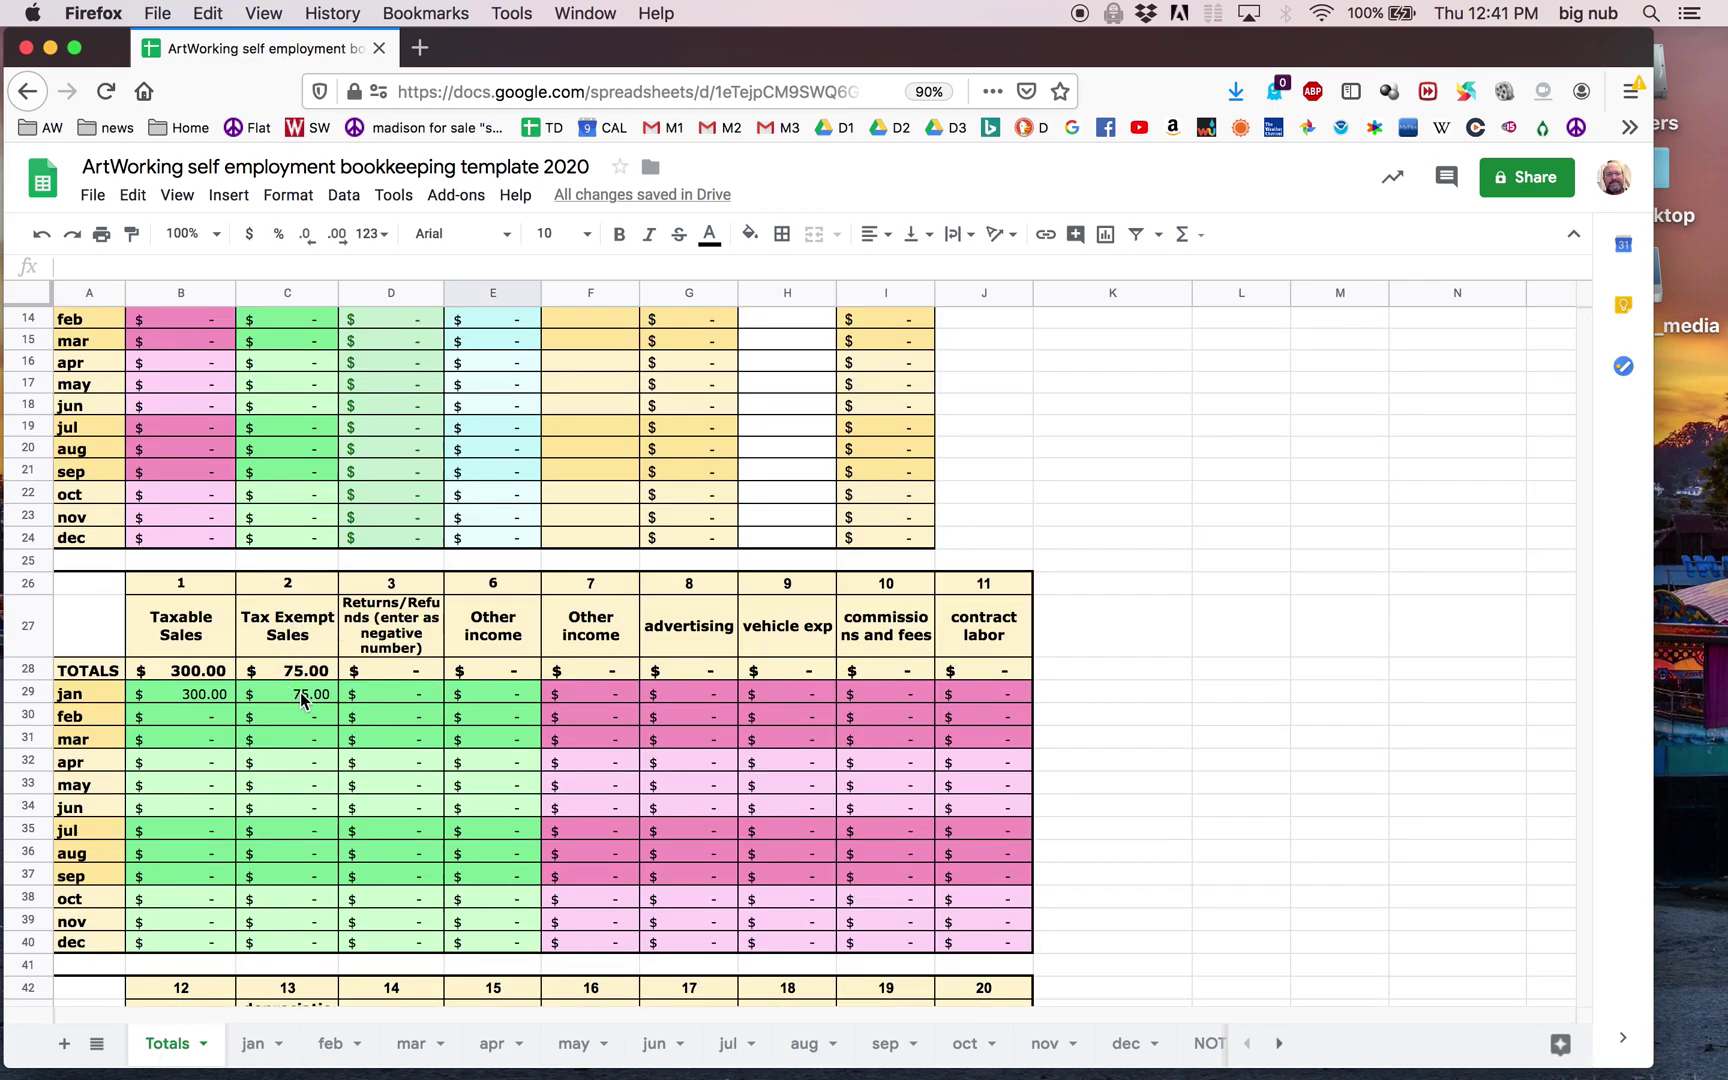
{"action": "scroll", "coordinate": [1241, 520], "scroll_direction": "up", "scroll_amount": 5}
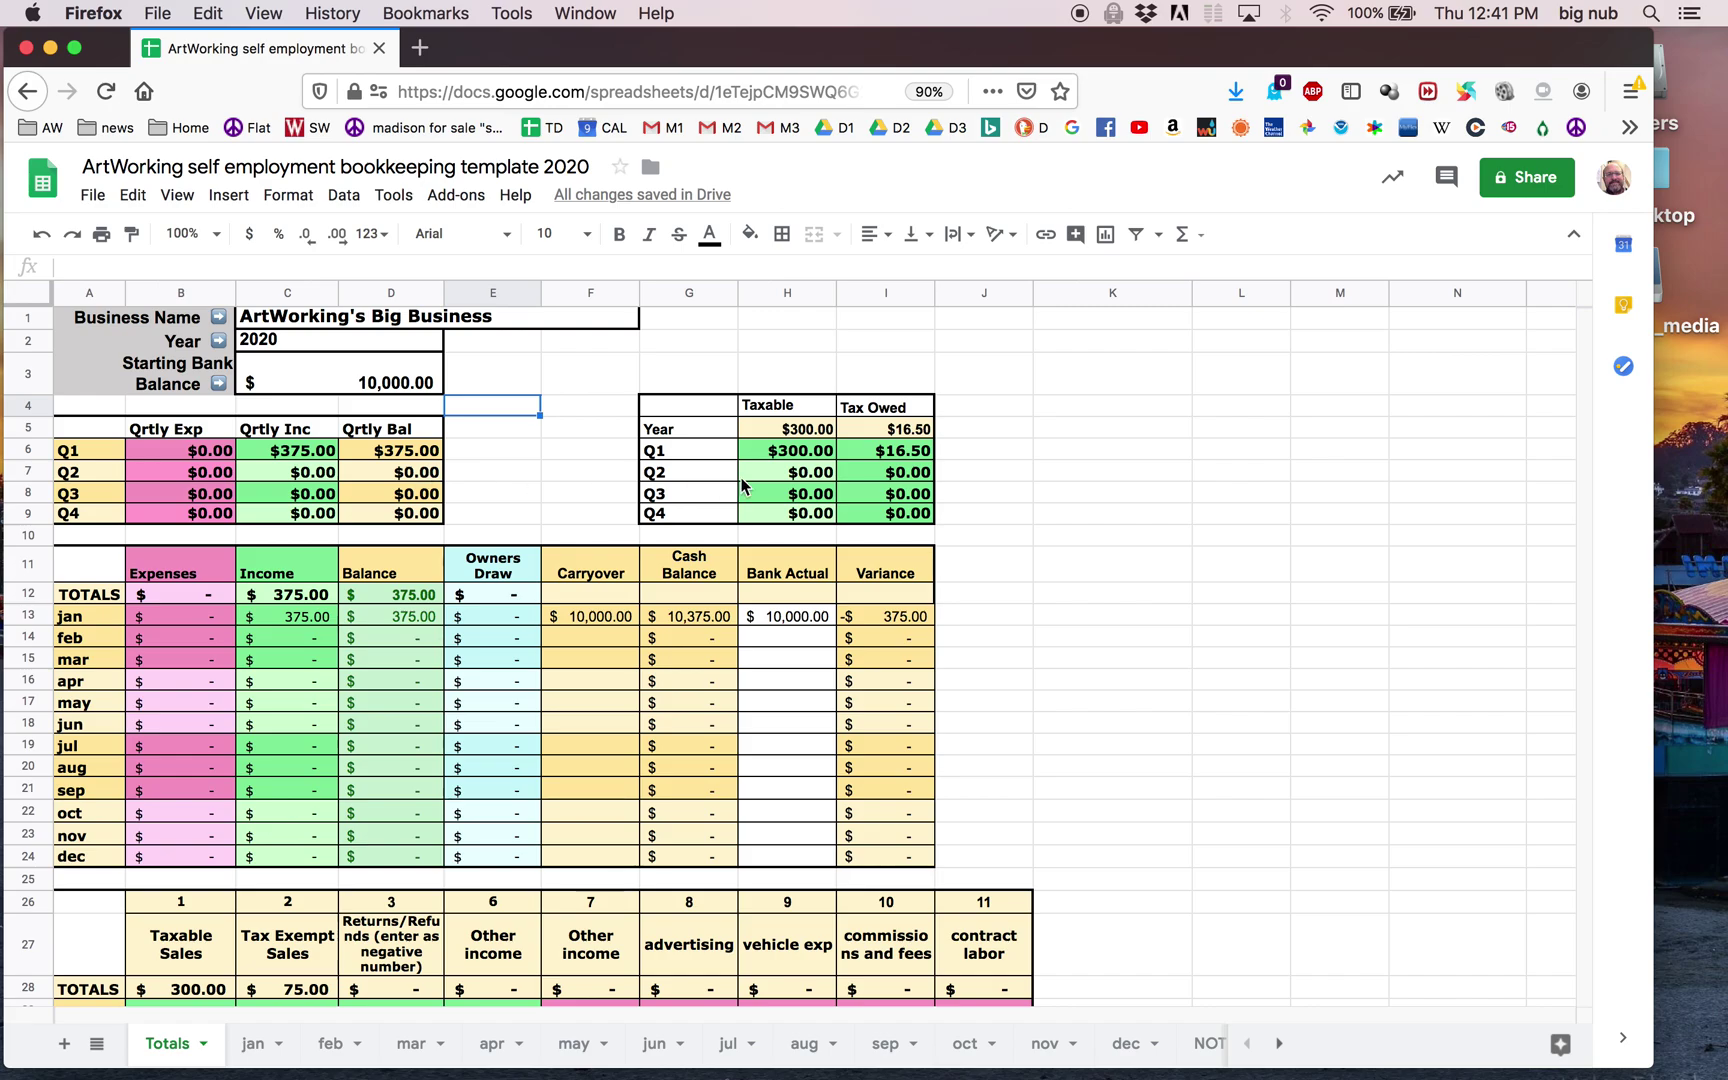
{"action": "left_click", "coordinate": [798, 453]}
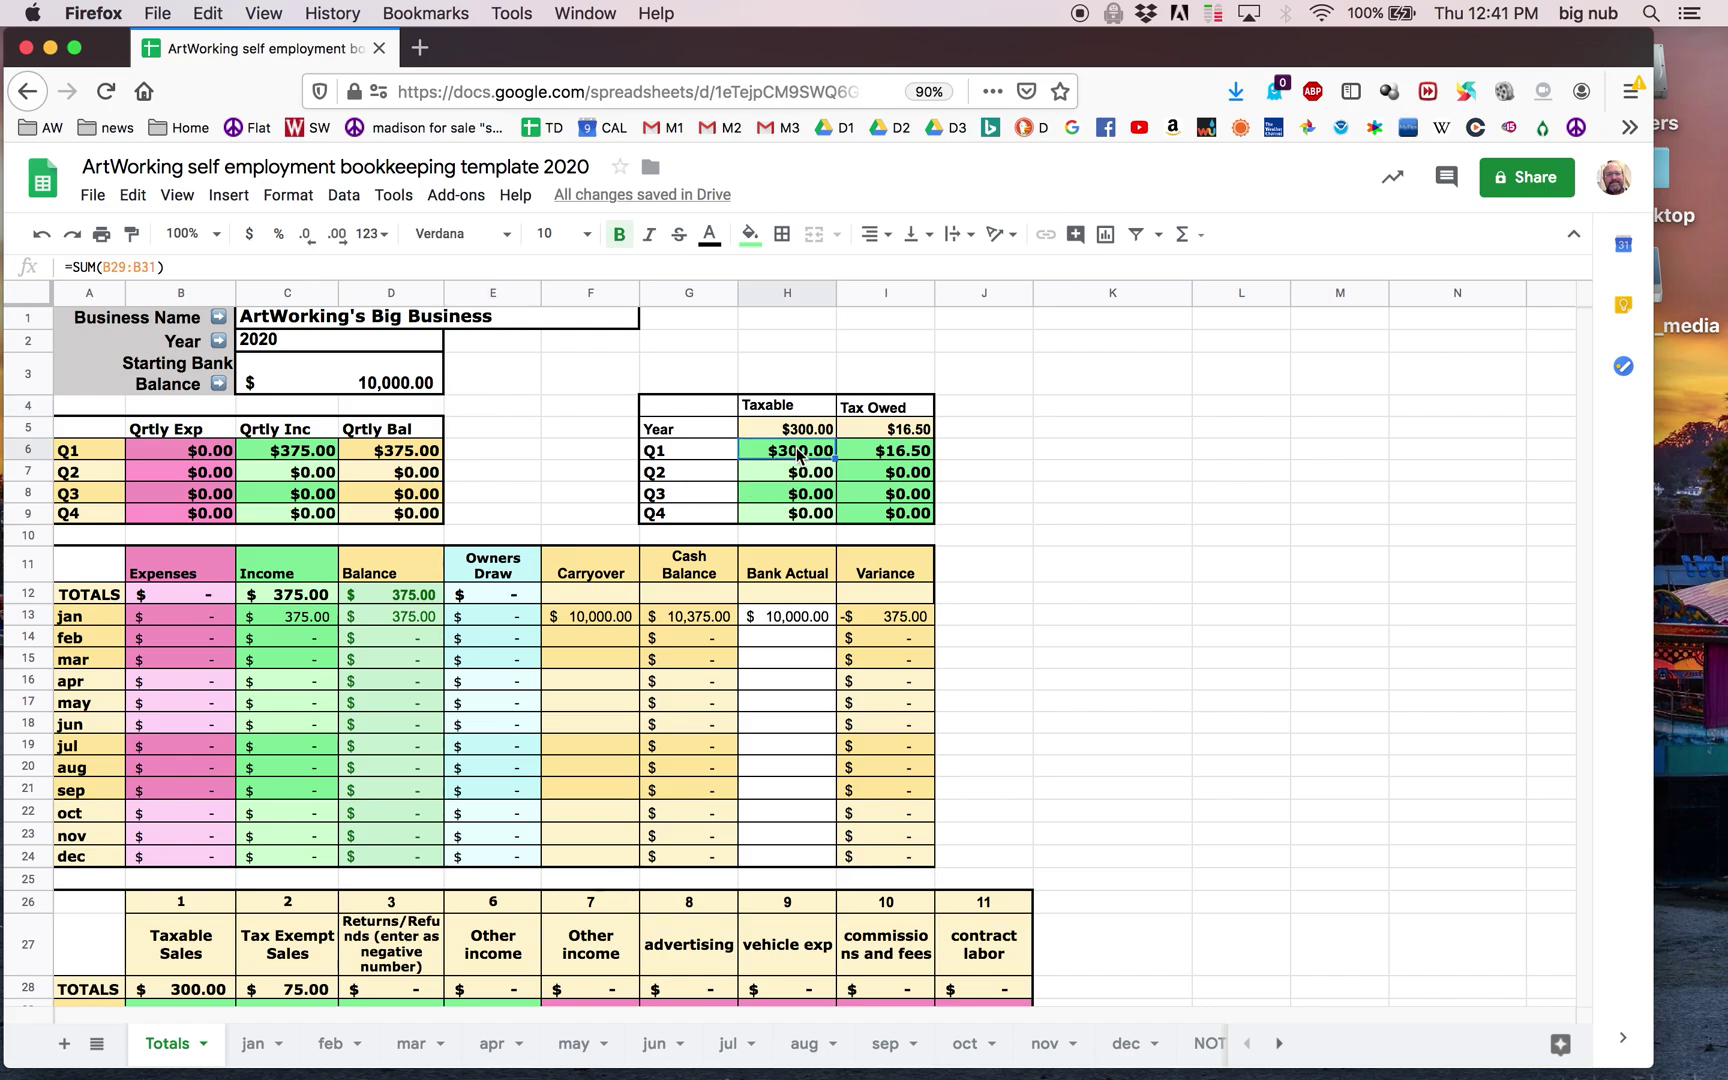
{"action": "left_click", "coordinate": [903, 458]}
{"action": "left_click", "coordinate": [810, 458]}
{"action": "left_click", "coordinate": [897, 458]}
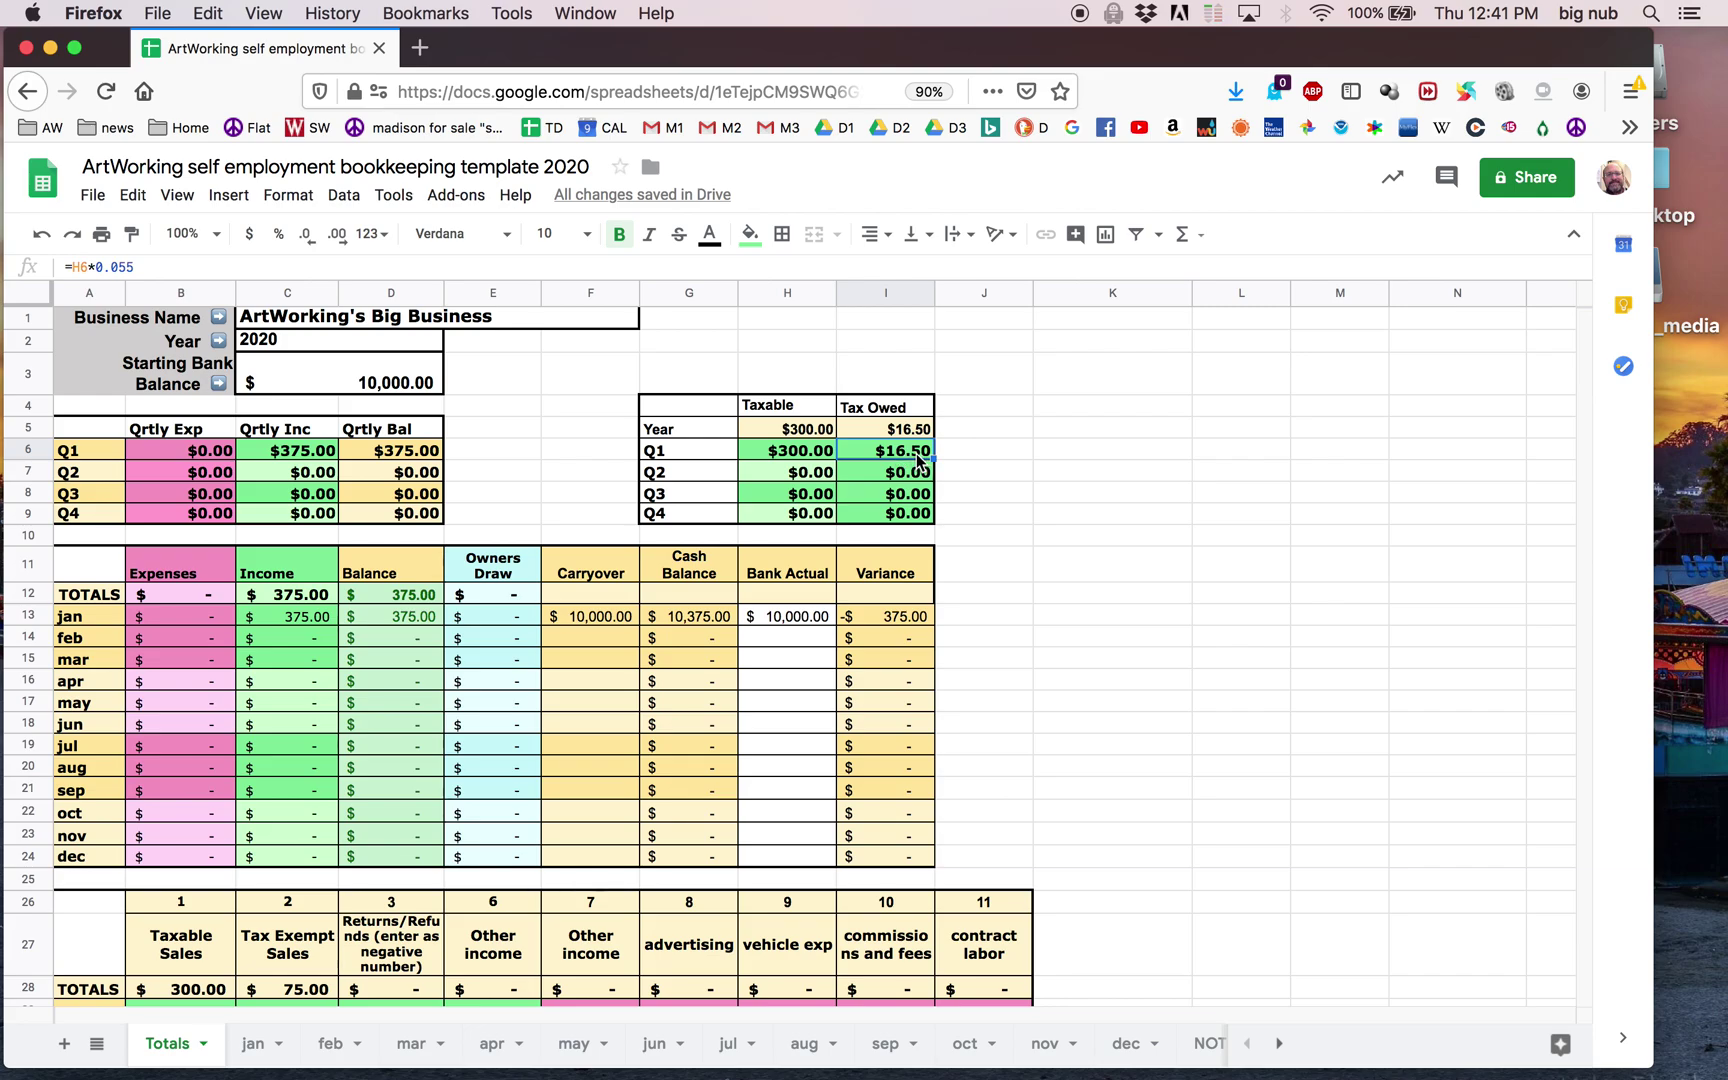
{"action": "left_click", "coordinate": [806, 461]}
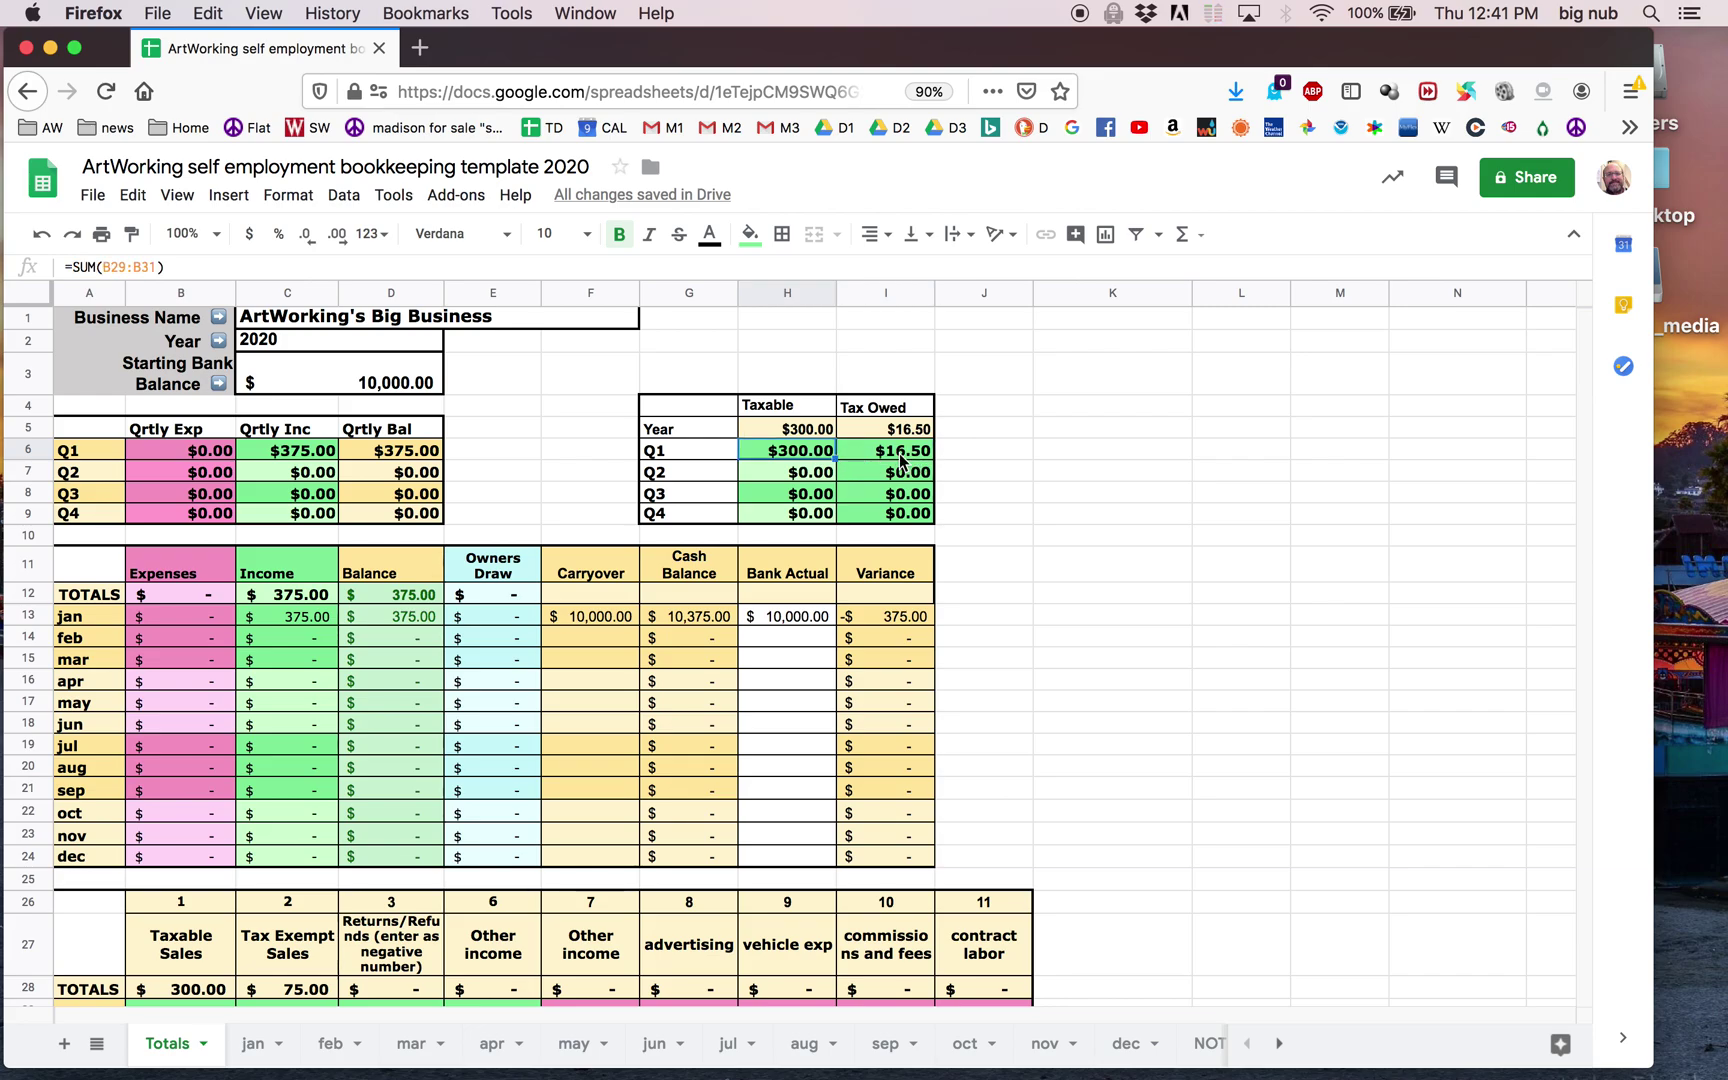
{"action": "scroll", "coordinate": [467, 887], "scroll_direction": "down", "scroll_amount": 3}
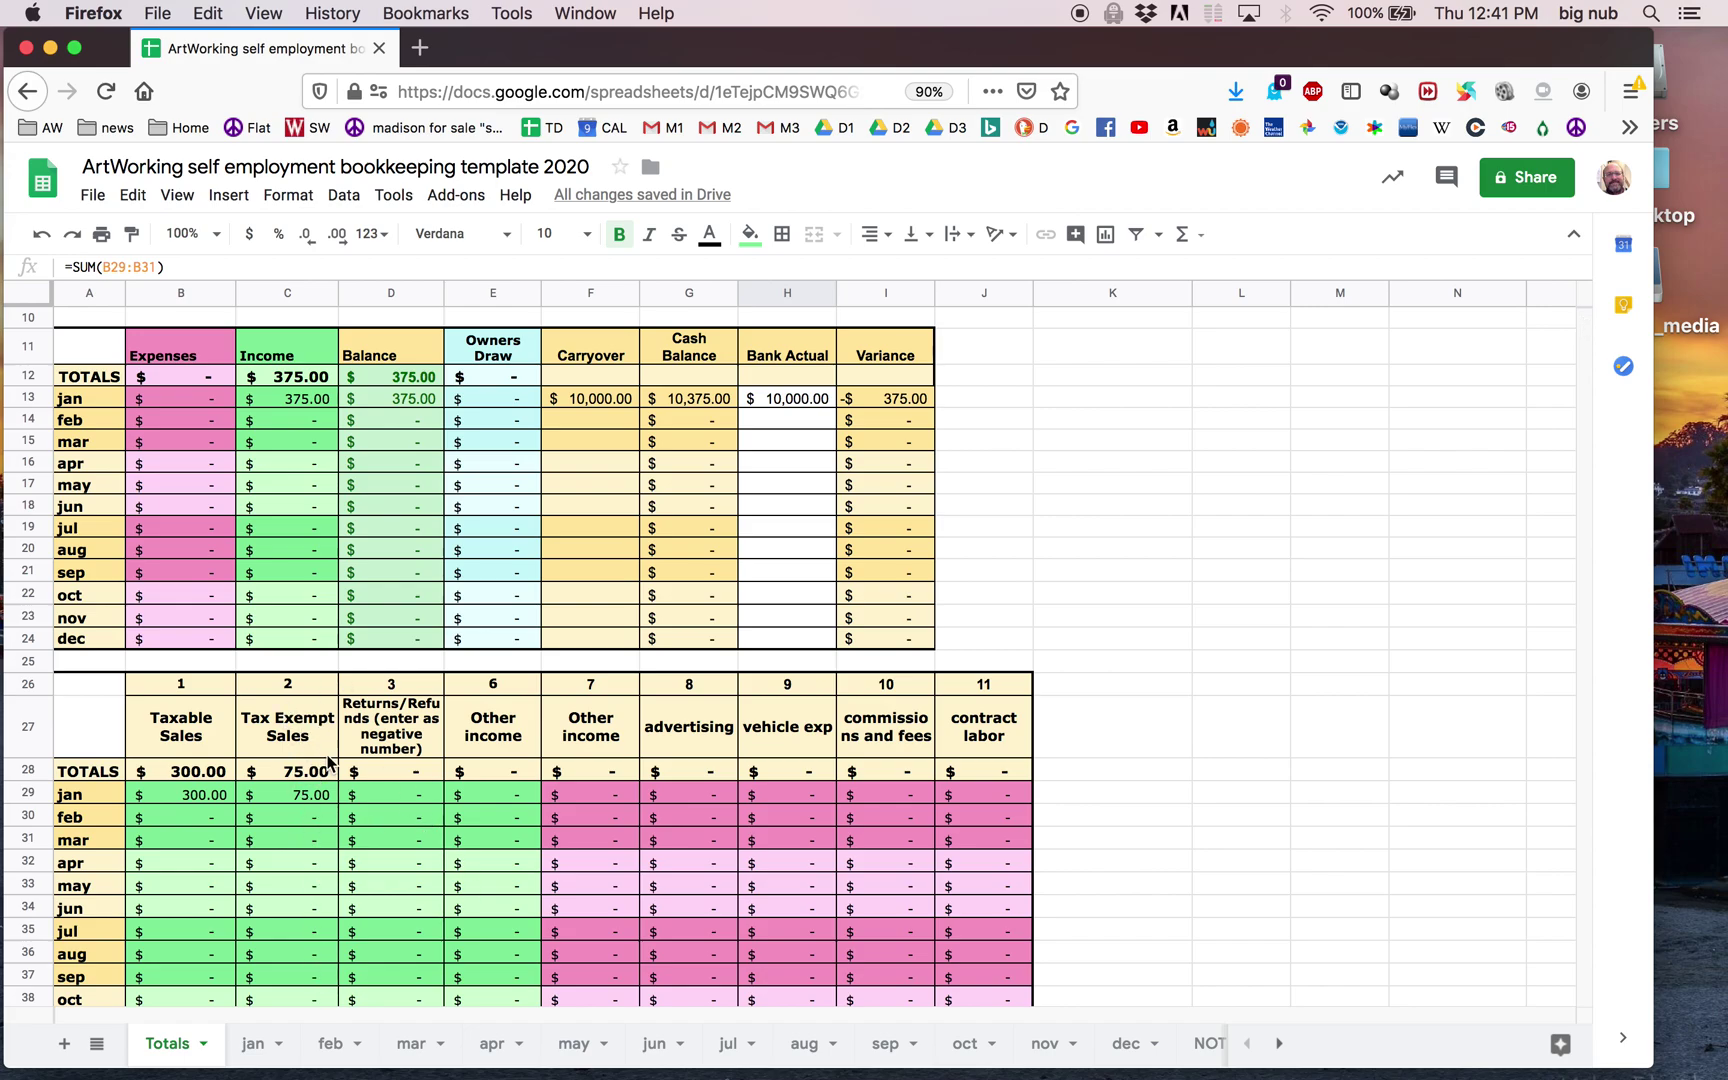
{"action": "scroll", "coordinate": [328, 797], "scroll_direction": "up", "scroll_amount": 1}
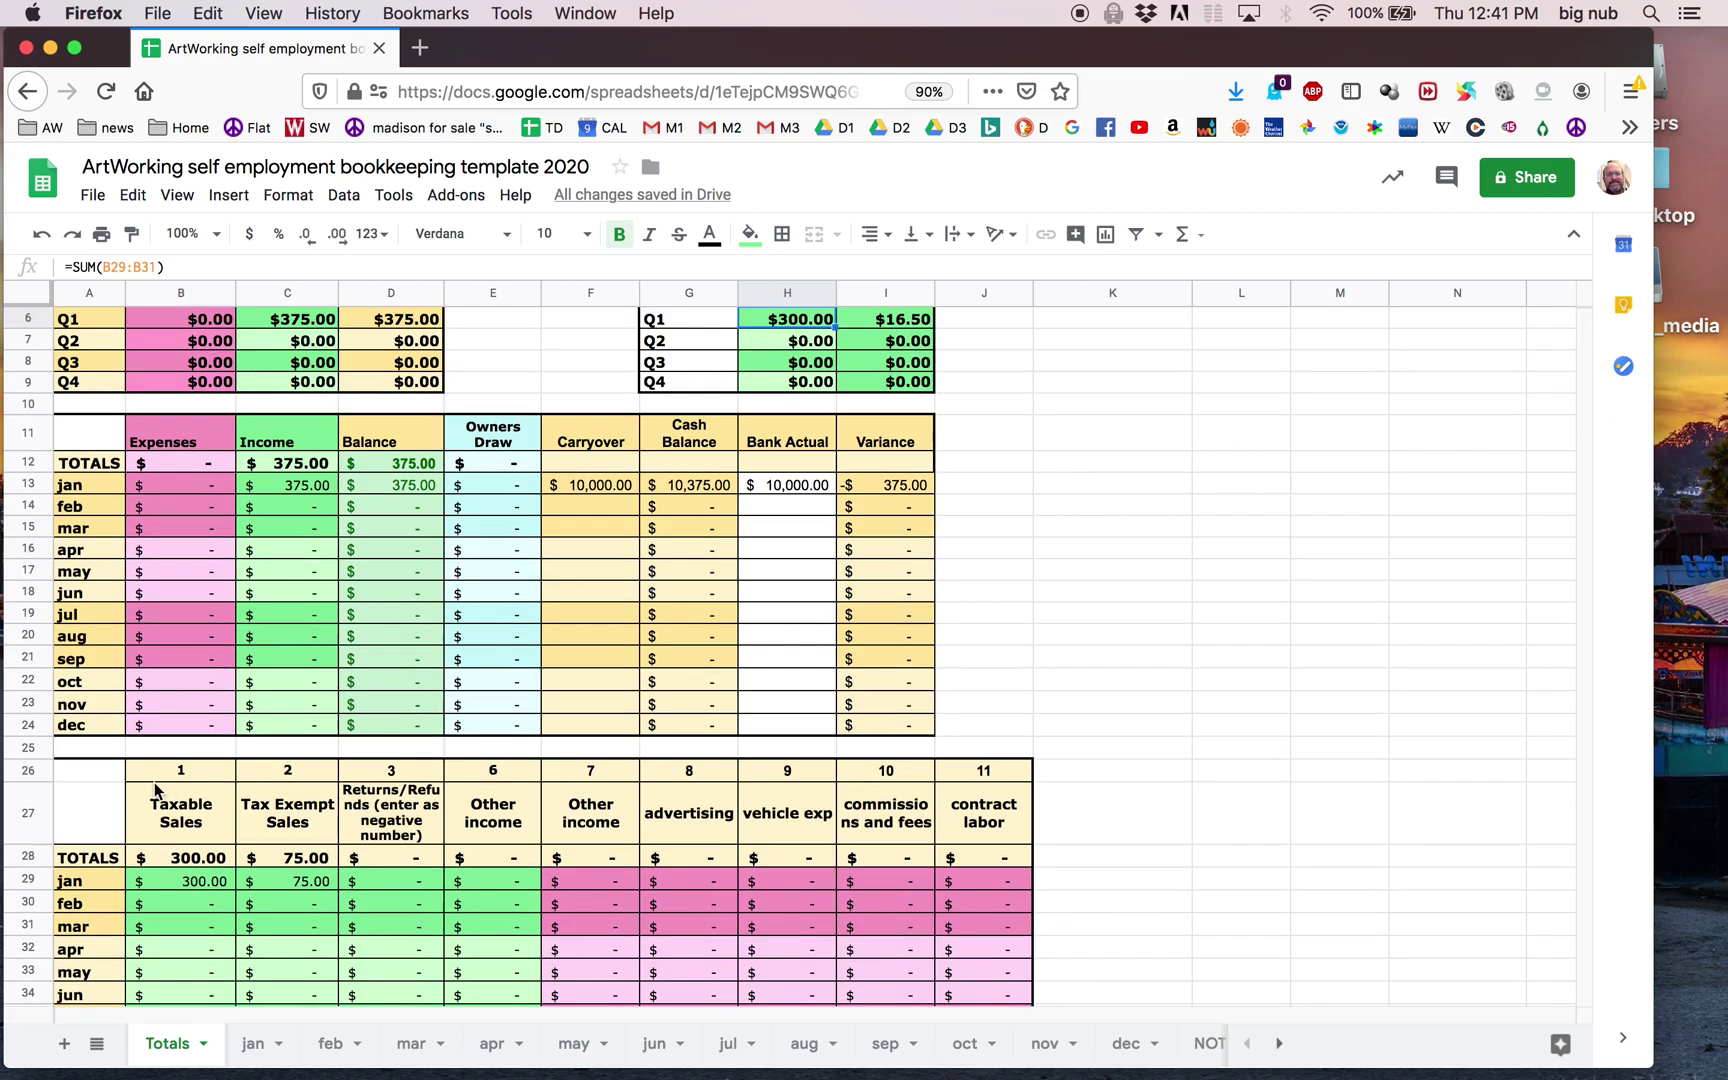
{"action": "scroll", "coordinate": [444, 557], "scroll_direction": "up", "scroll_amount": 3}
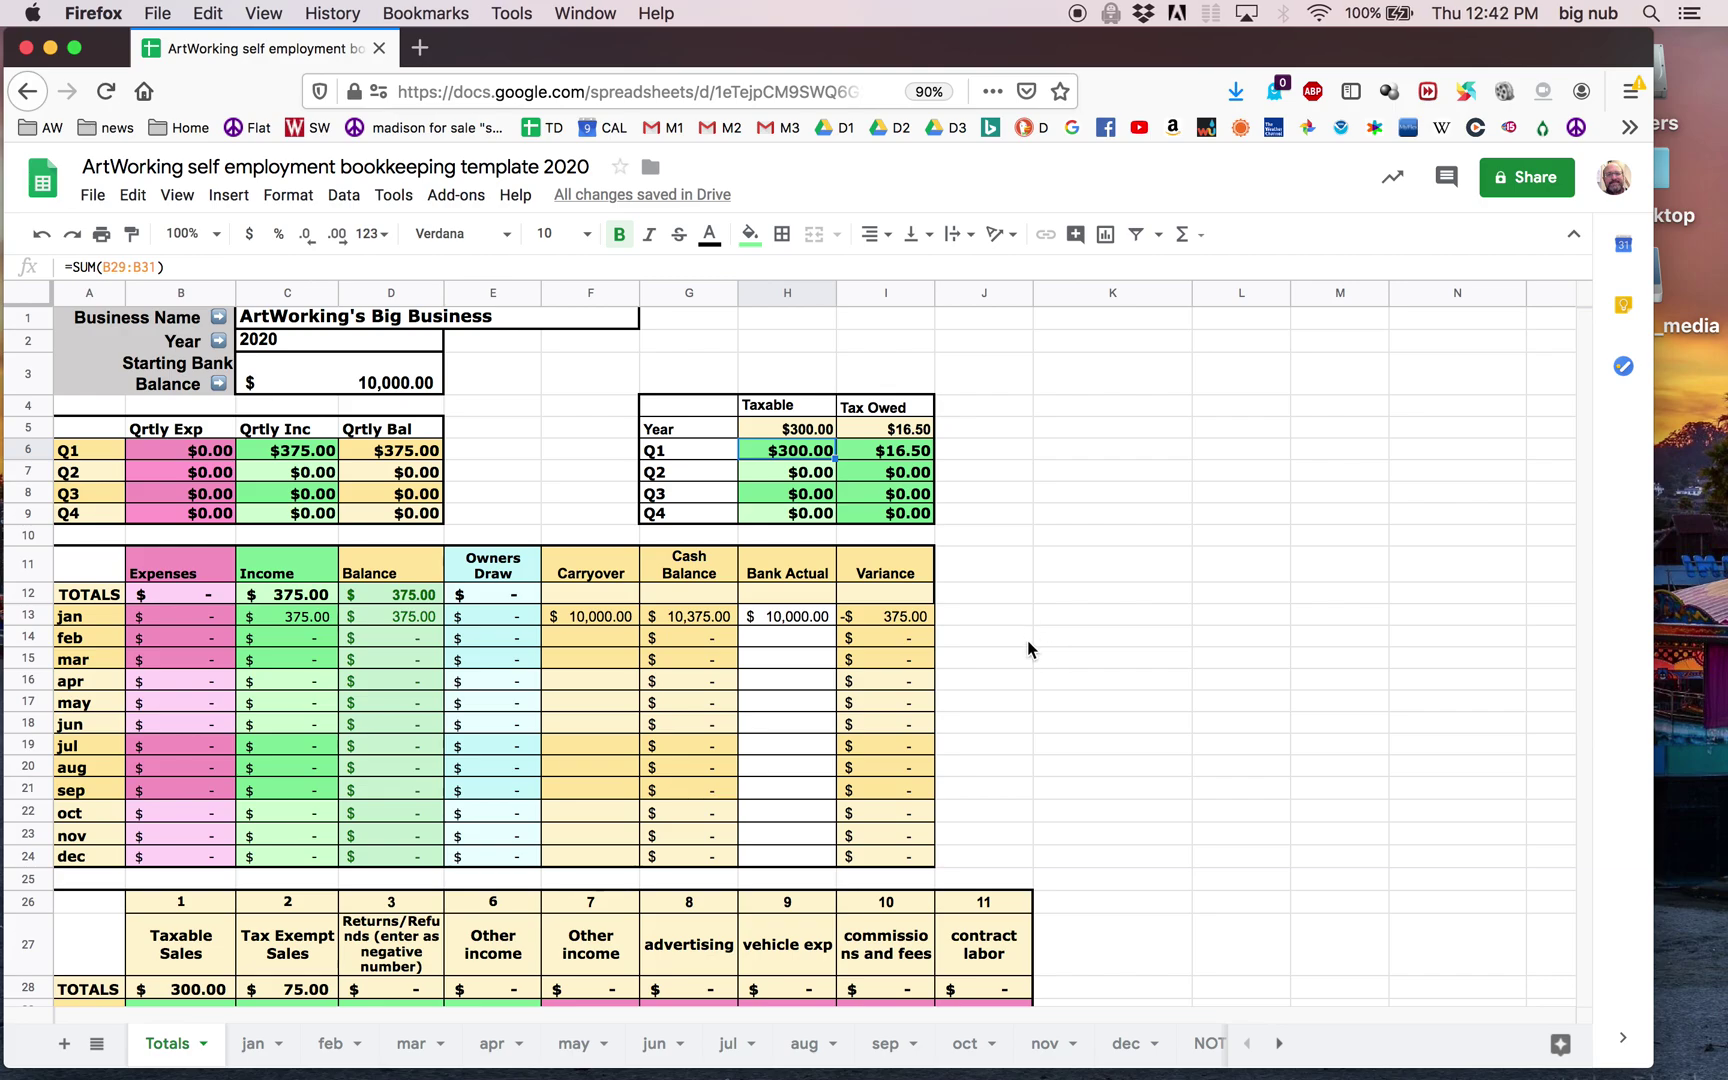
{"action": "scroll", "coordinate": [1031, 675], "scroll_direction": "down", "scroll_amount": 5}
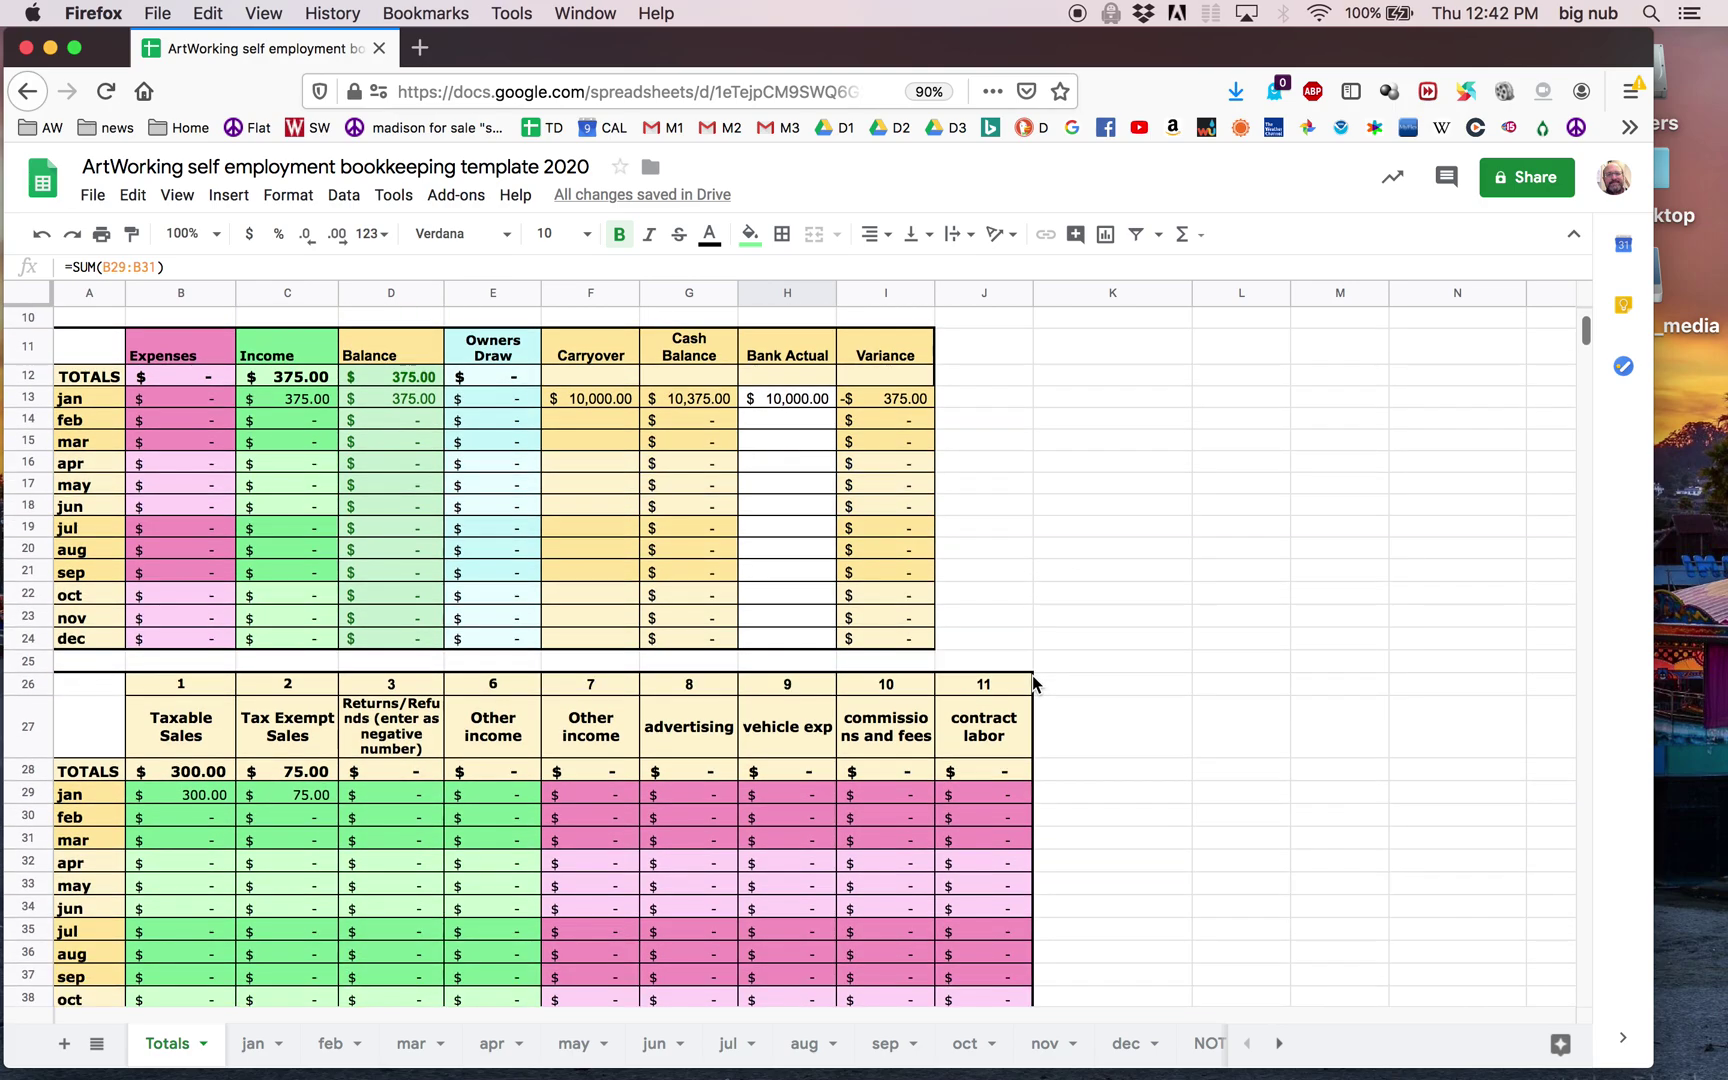
Step: Enter code 3 and the date 1/21 on line 3 of the January sheet
{"action": "left_click", "coordinate": [253, 1044]}
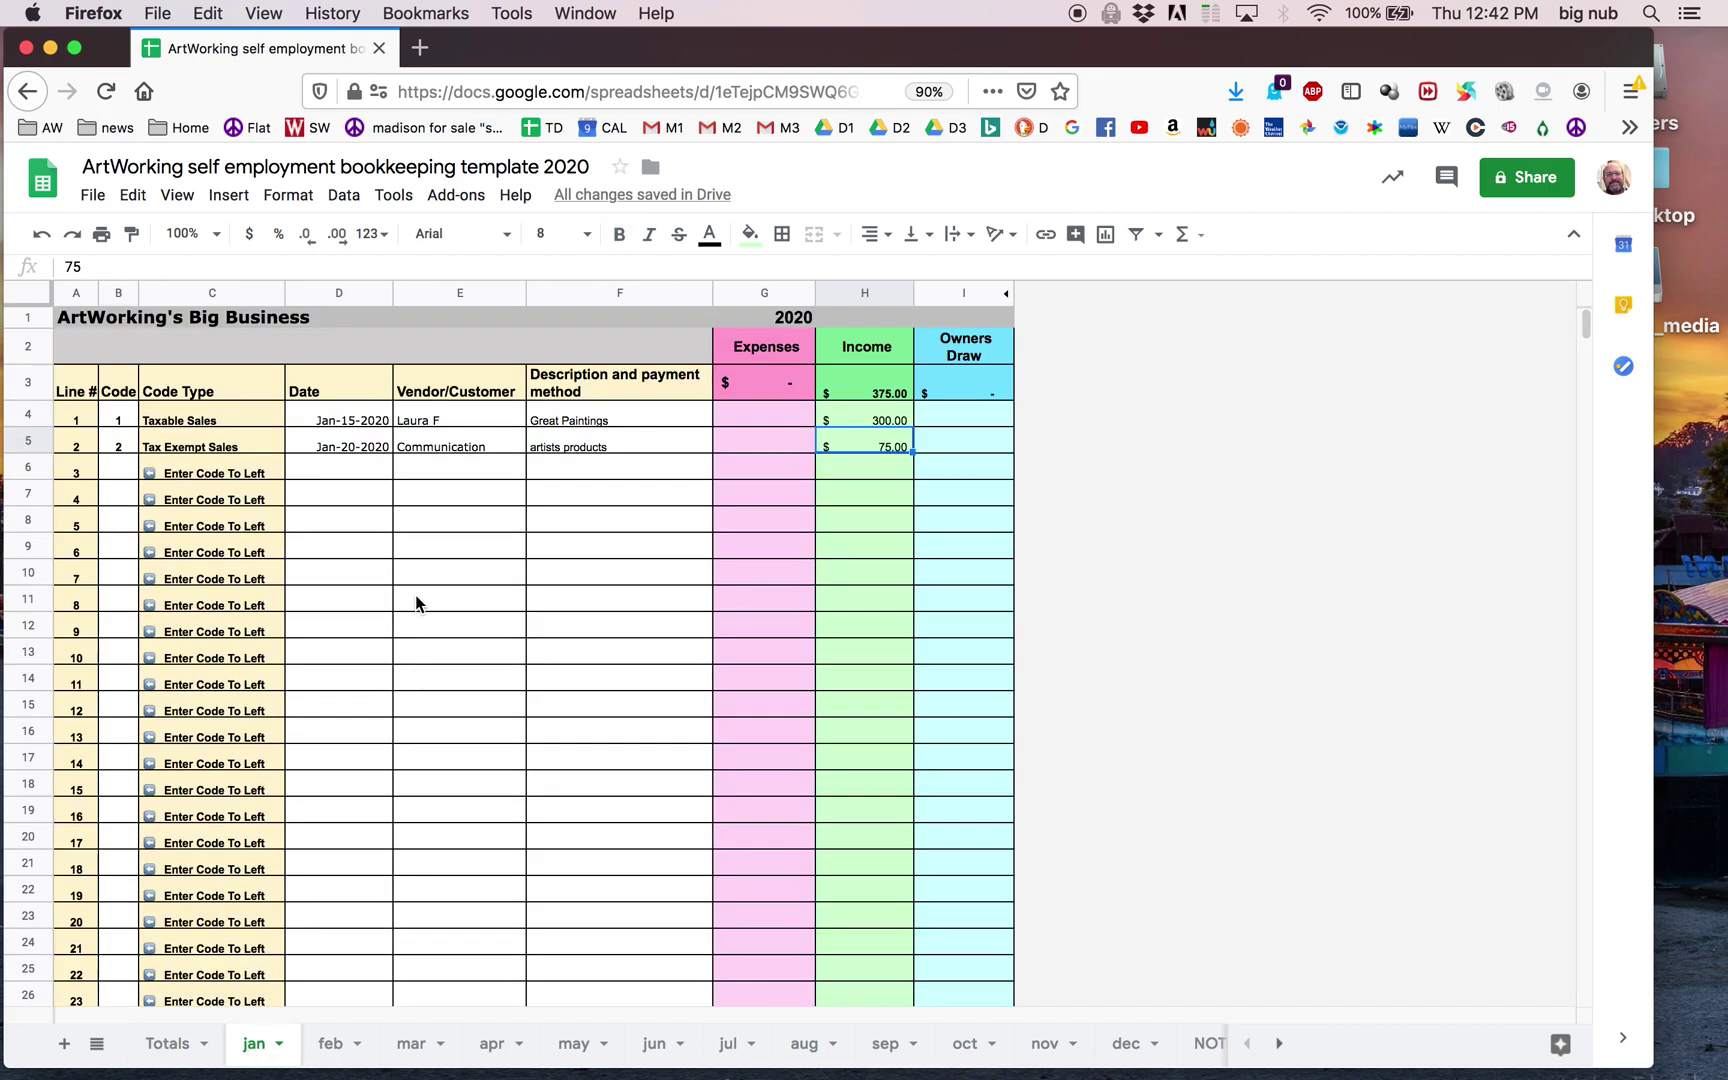
{"action": "left_click", "coordinate": [113, 475]}
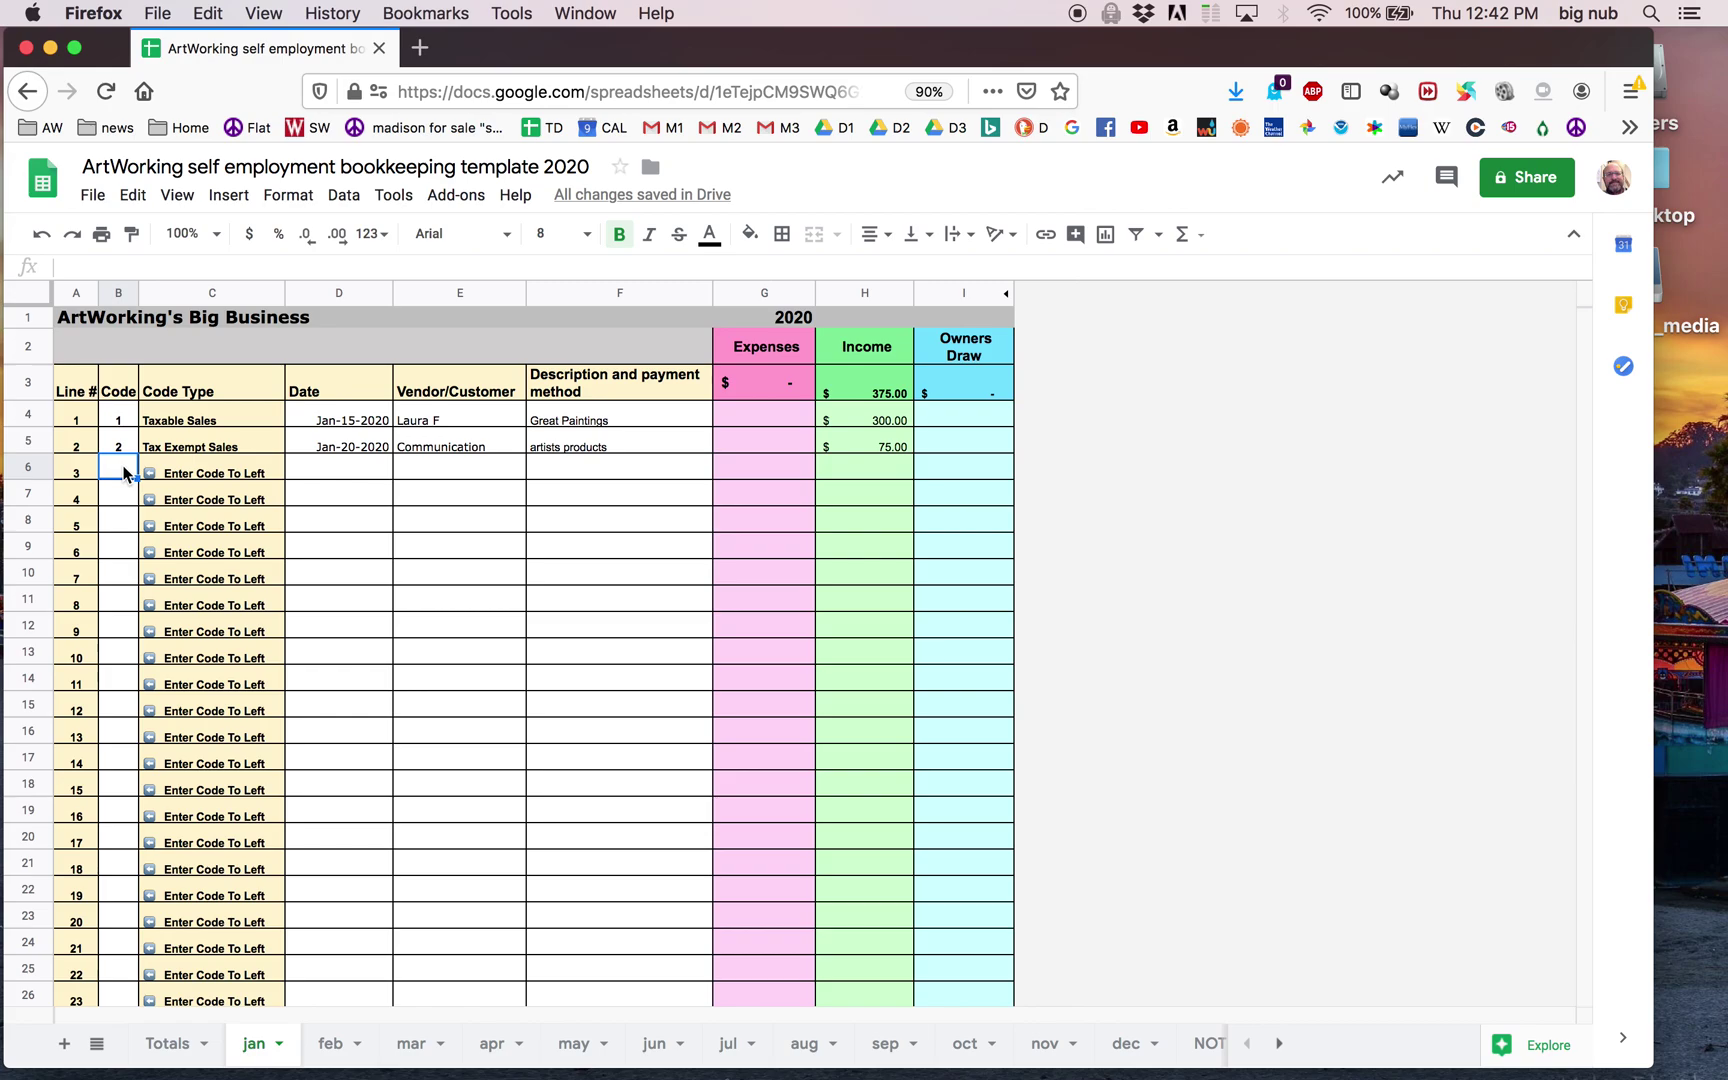
{"action": "type", "text": "3"}
{"action": "key", "text": "Return"}
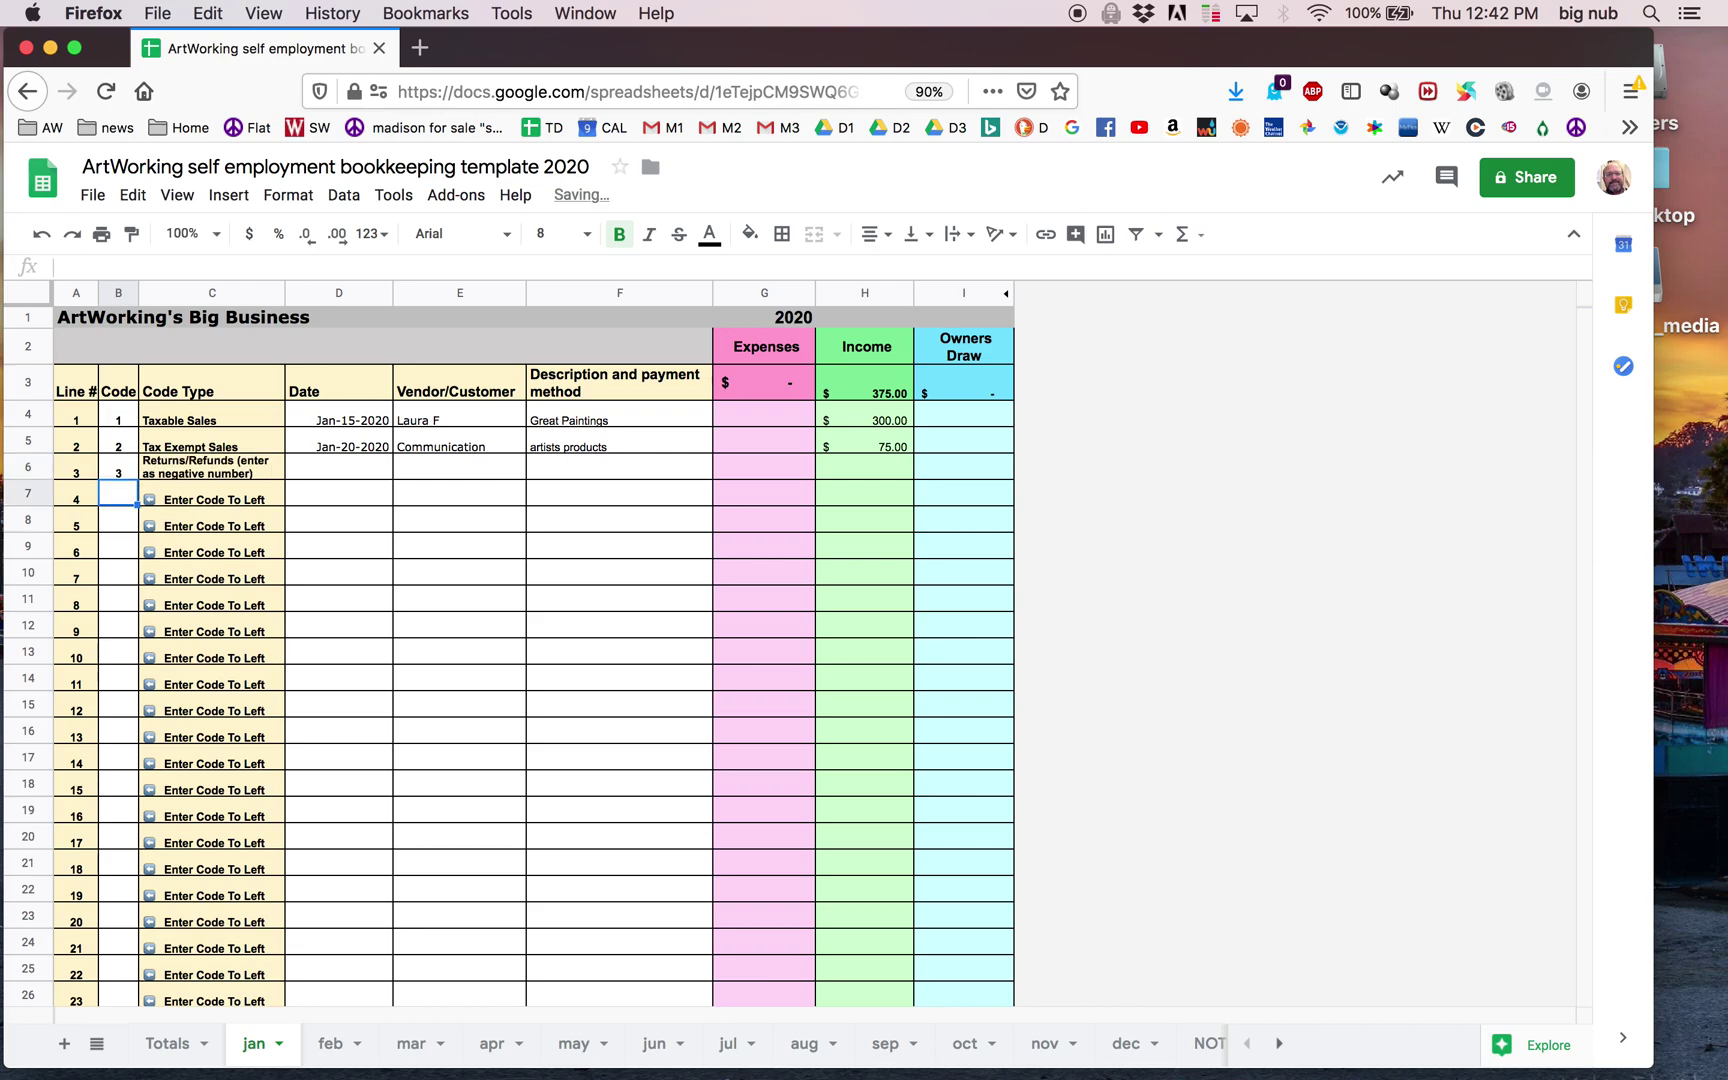
{"action": "left_click", "coordinate": [366, 463]}
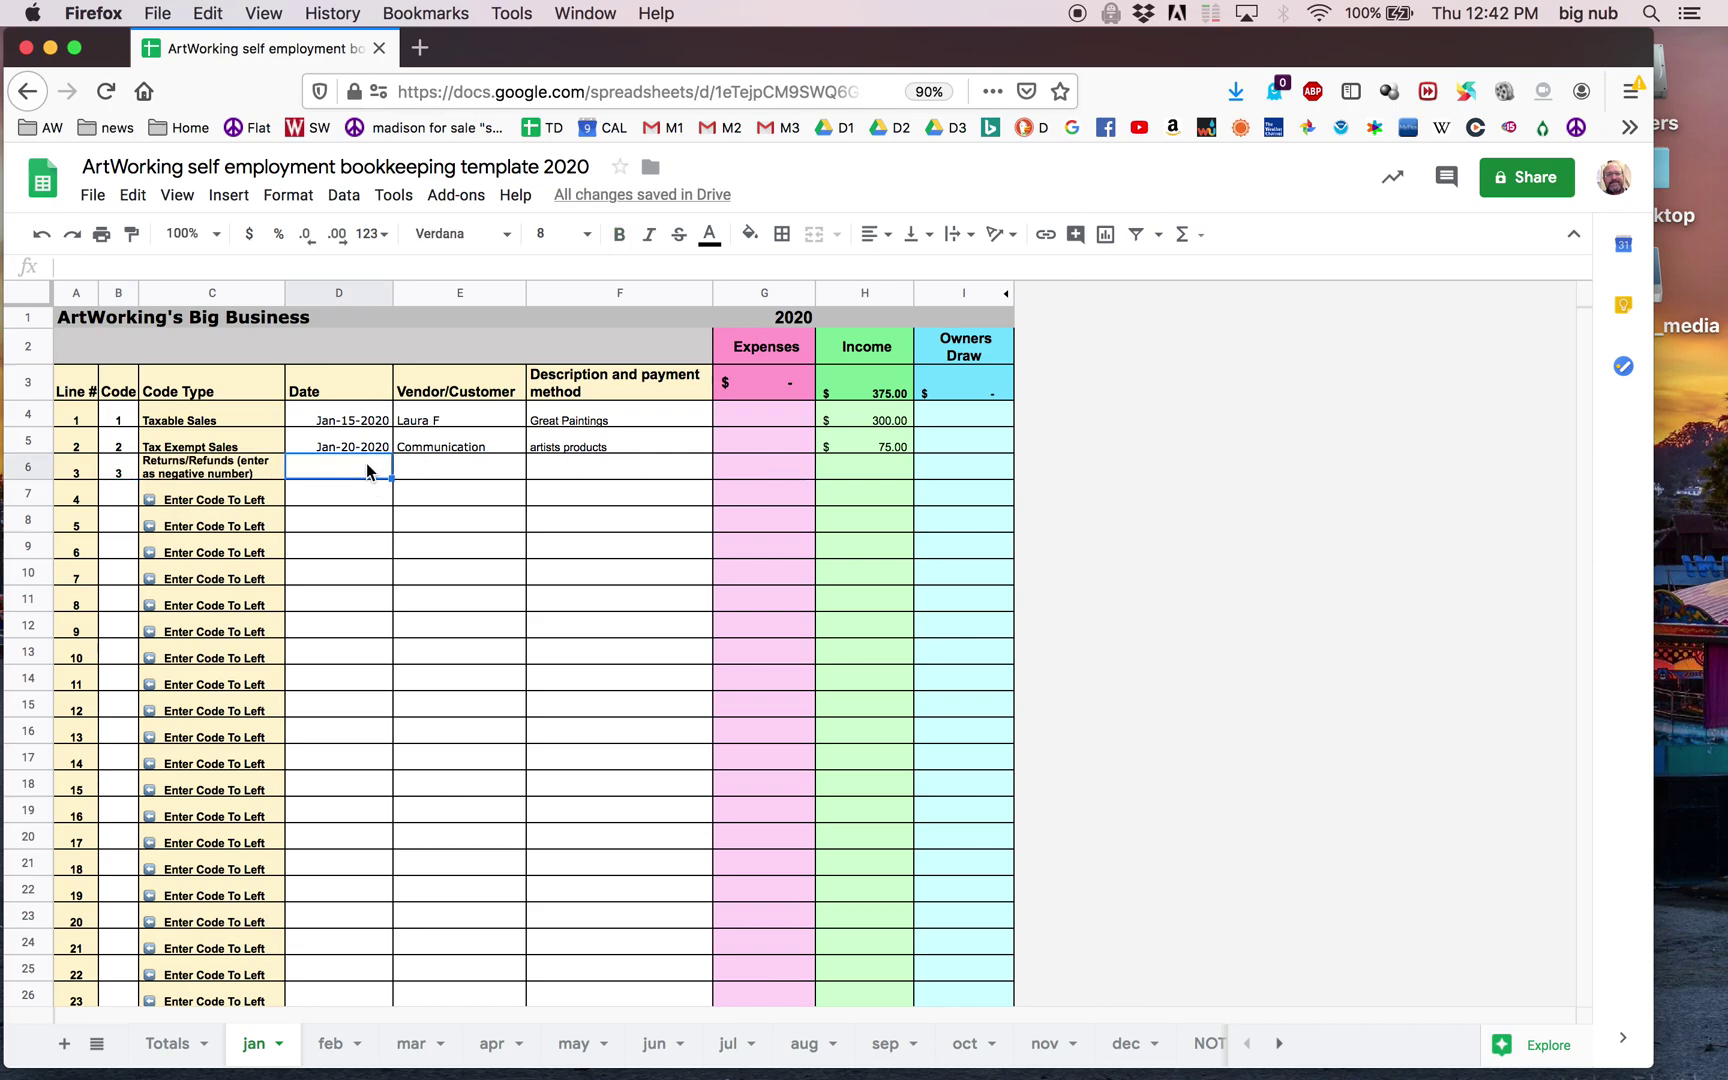
{"action": "type", "text": "1/21"}
{"action": "key", "text": "Return"}
Step: Enter "communication" as the customer and "bad print" as the description on line 3 of the January sheet
{"action": "left_click", "coordinate": [505, 470]}
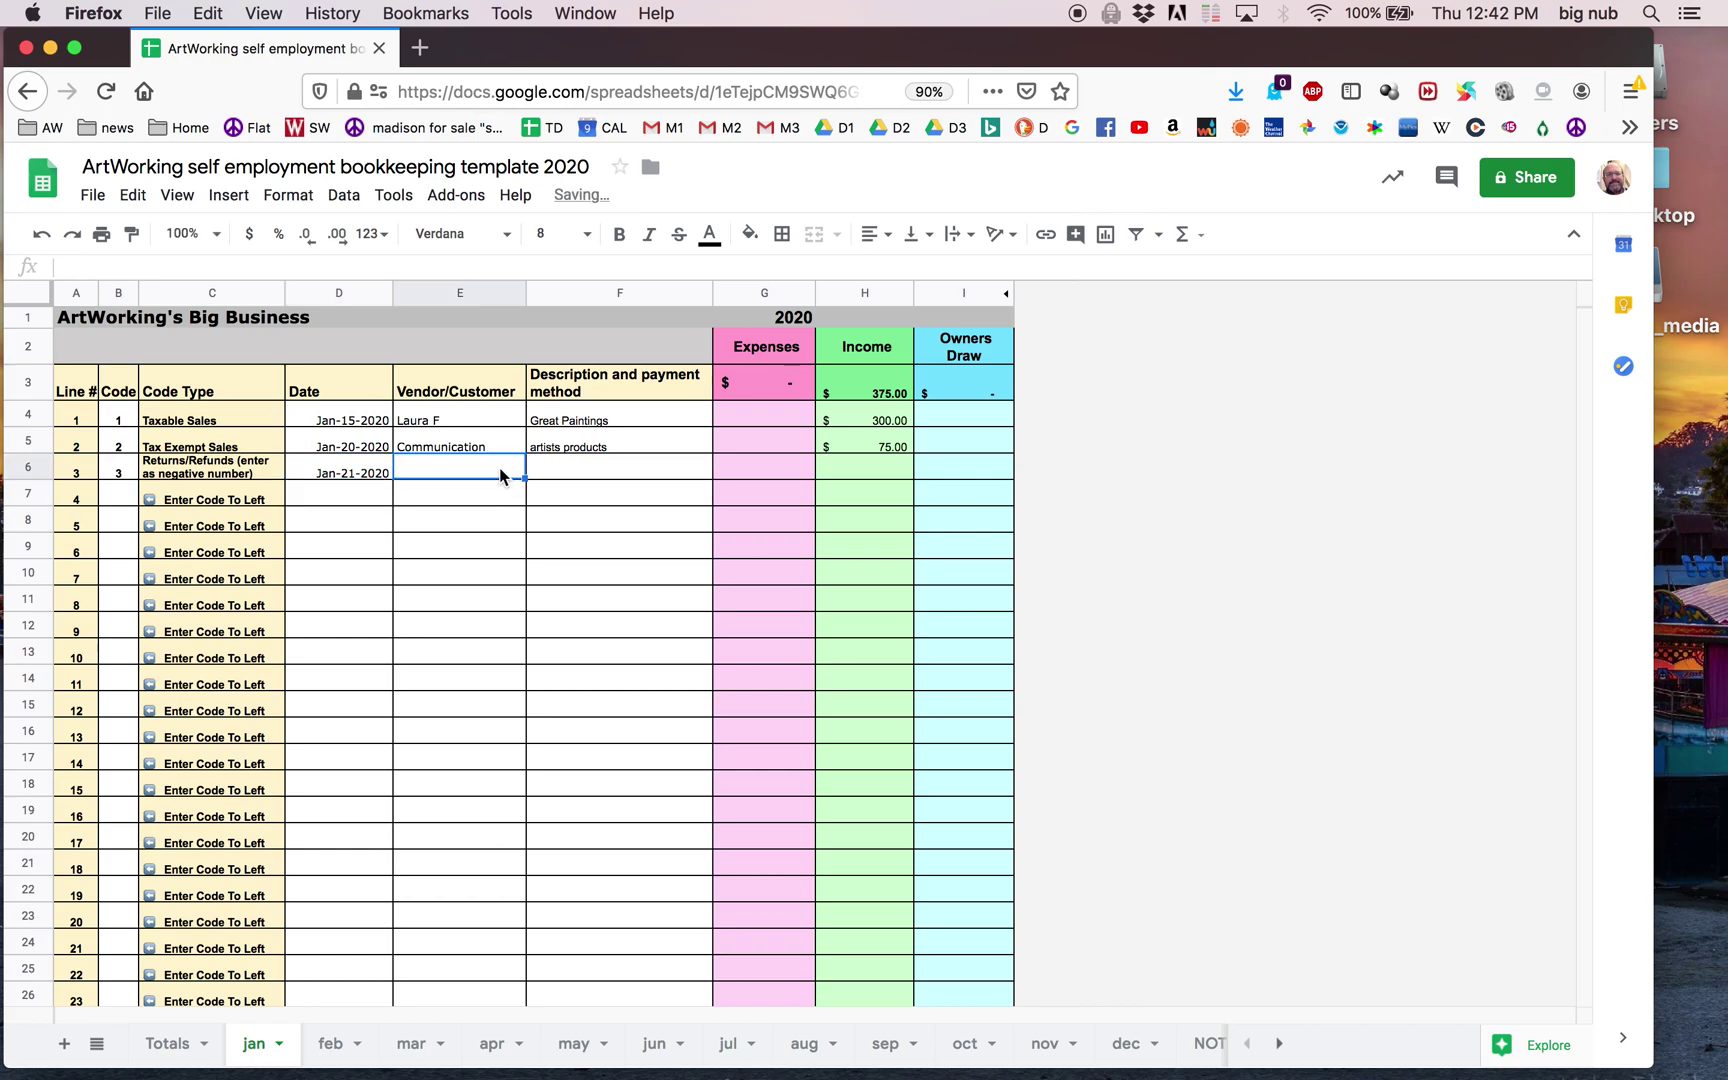
{"action": "type", "text": "commu"}
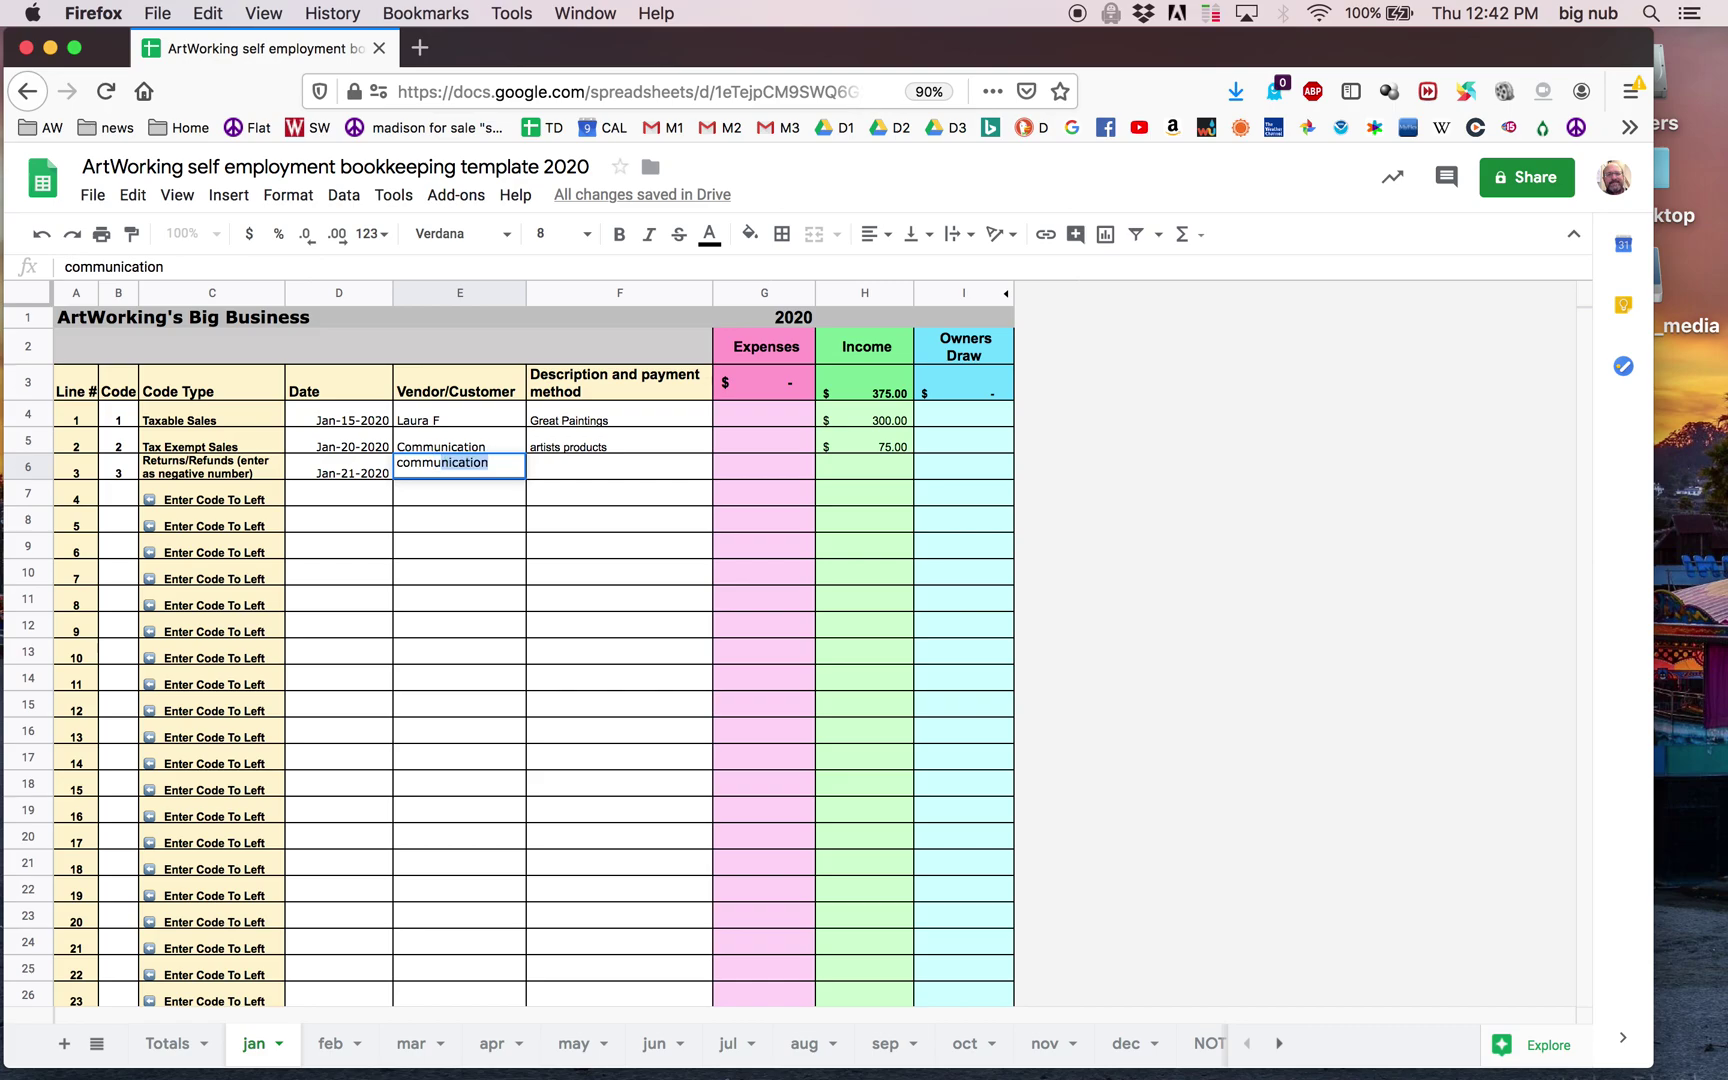
{"action": "left_click", "coordinate": [501, 463]}
{"action": "key", "text": "Tab"}
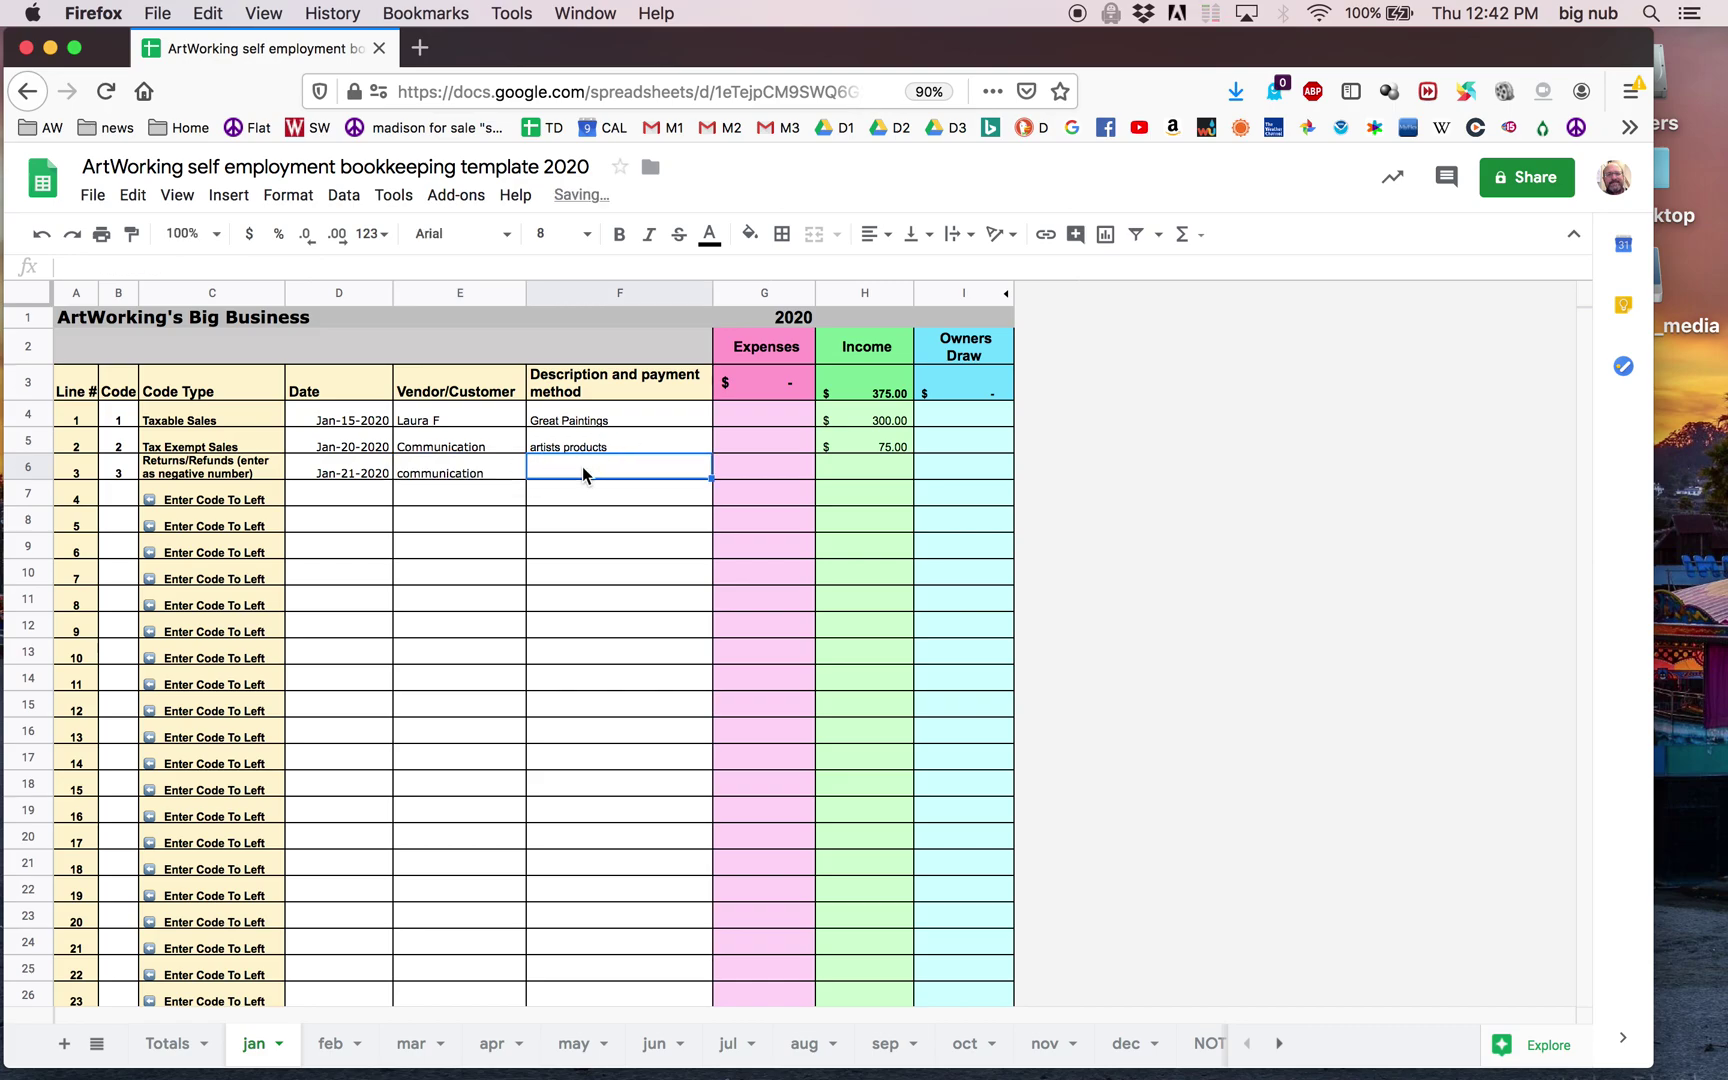
{"action": "type", "text": "bad print"}
Step: Enter the refund as -15 in the income of line 3 on the January sheet
{"action": "left_click", "coordinate": [843, 473]}
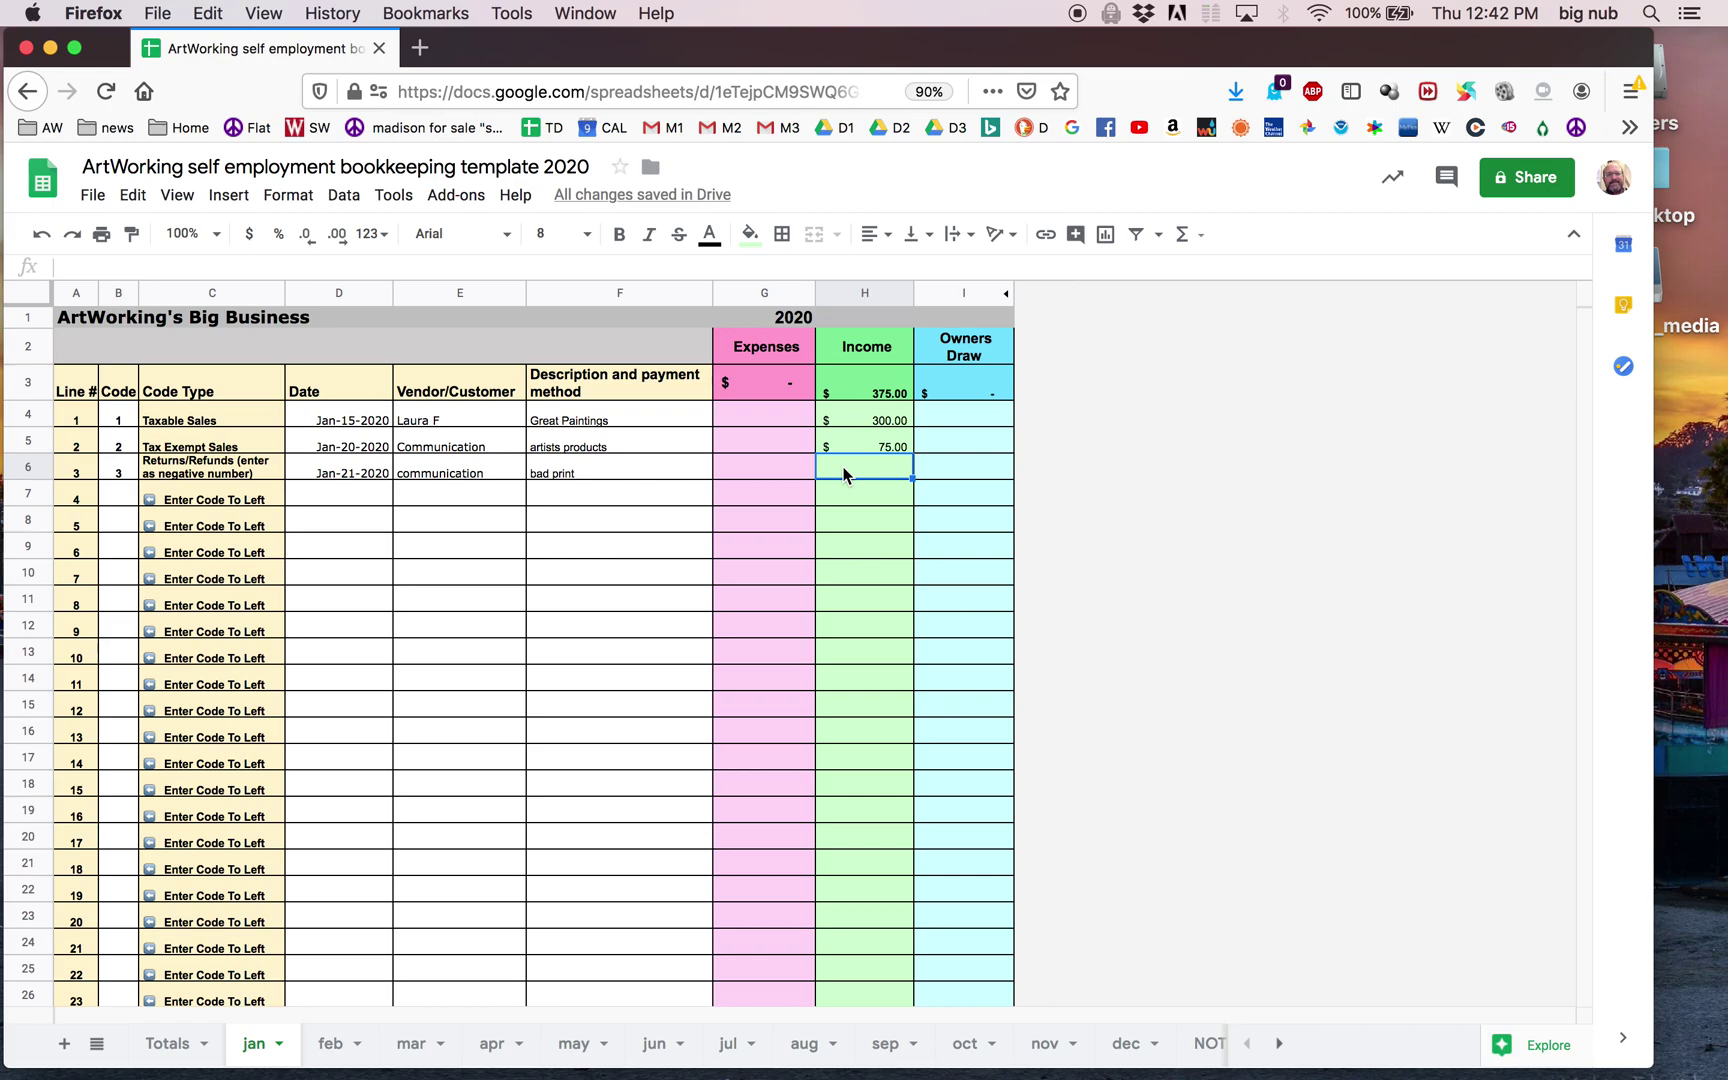
{"action": "type", "text": "-15"}
{"action": "key", "text": "Return"}
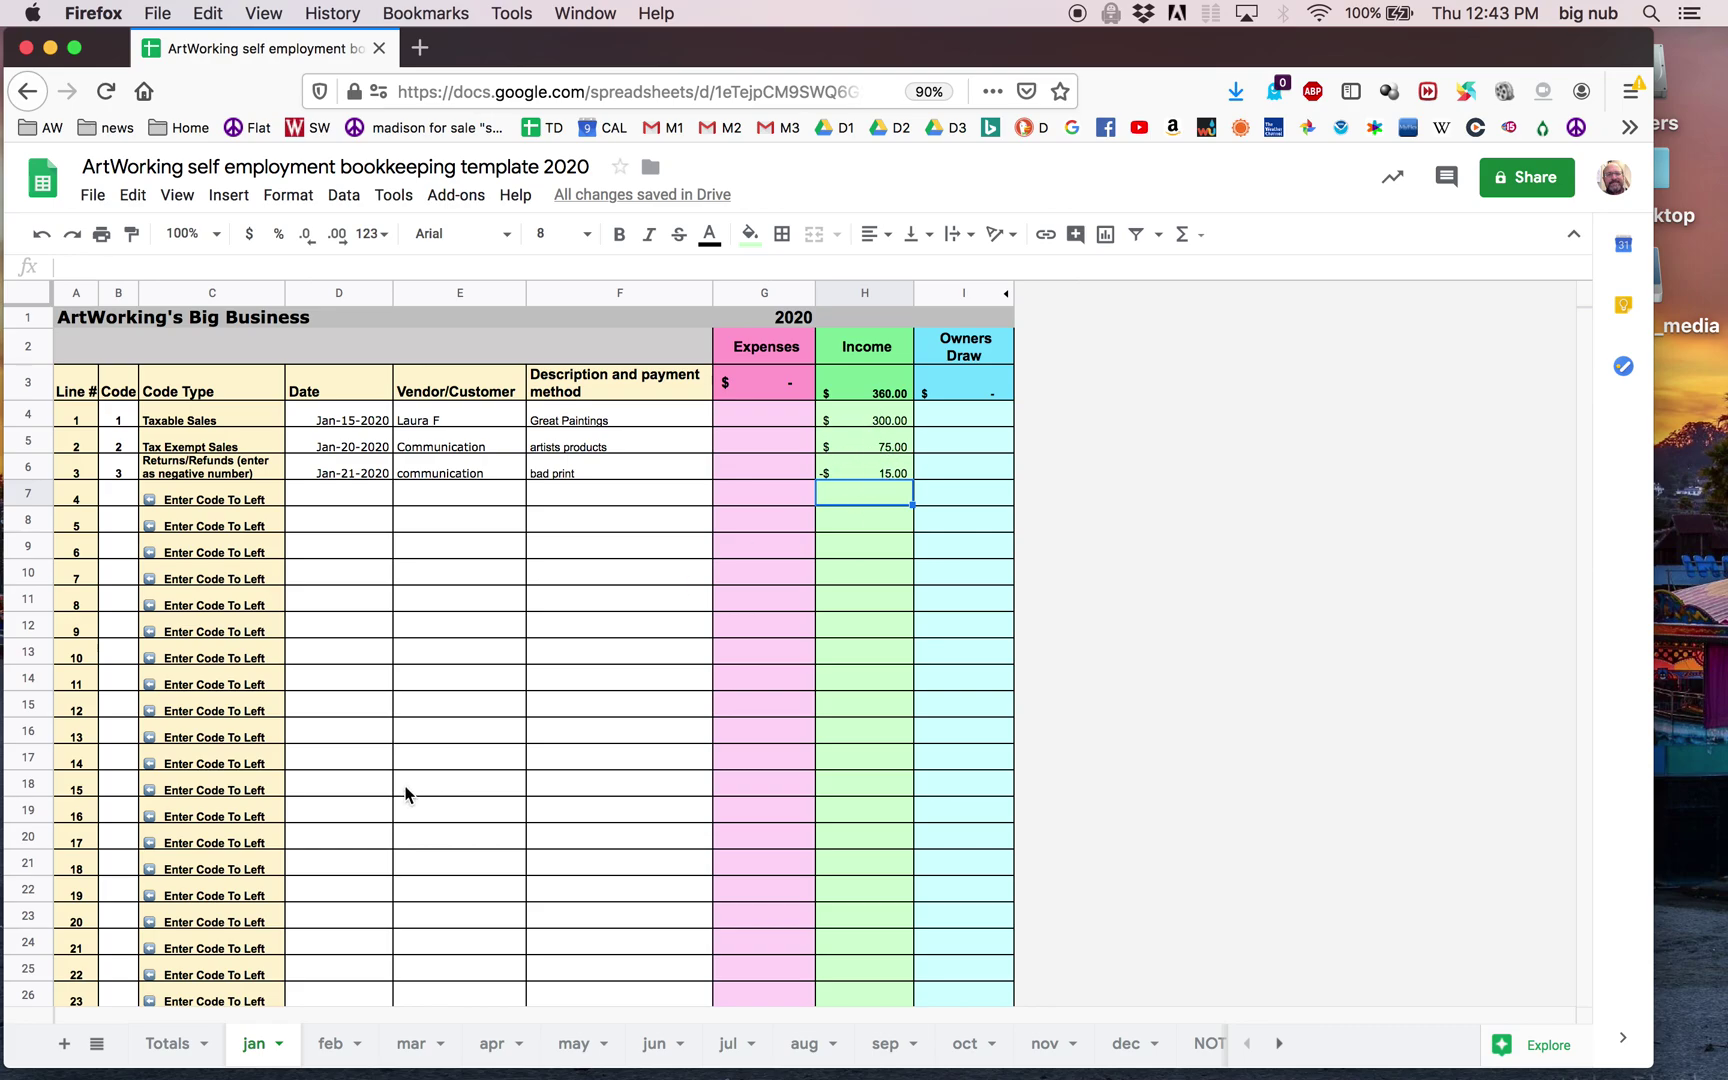
Step: Check how the January refund carries into the category, monthly and quarterly tables on the Totals sheet
{"action": "left_click", "coordinate": [163, 1045]}
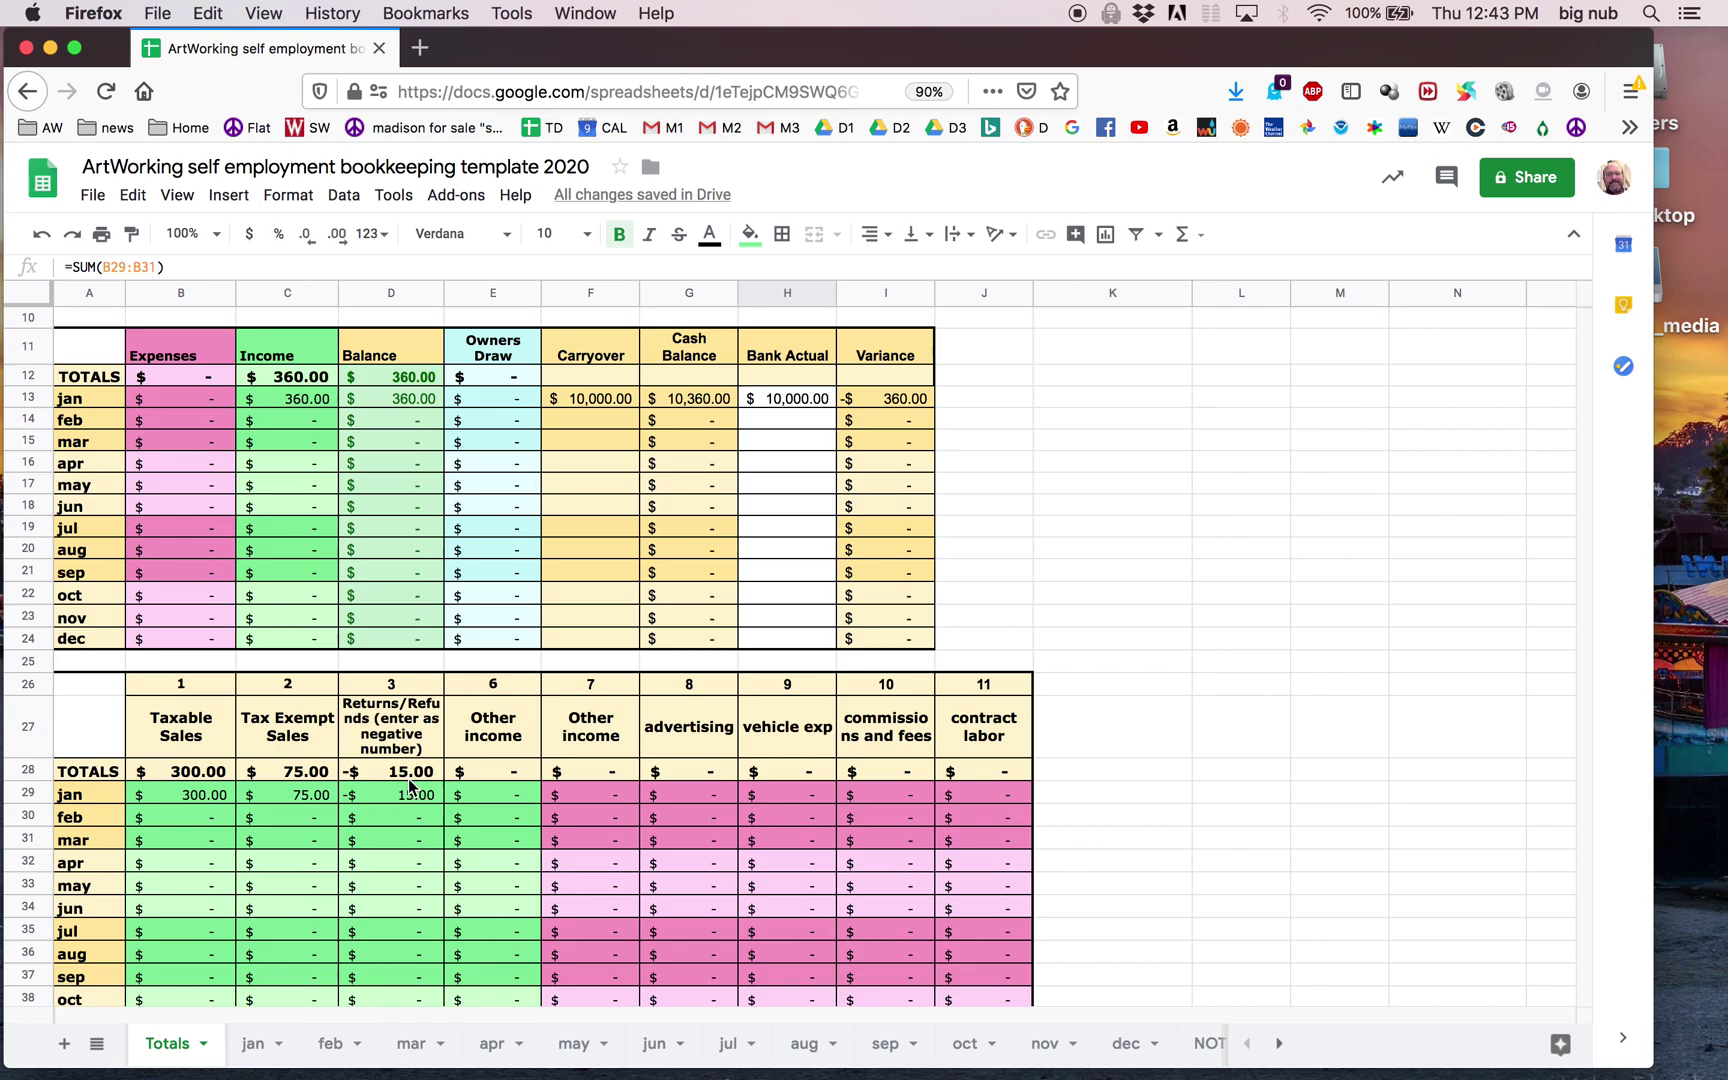
{"action": "scroll", "coordinate": [477, 745], "scroll_direction": "up", "scroll_amount": 5}
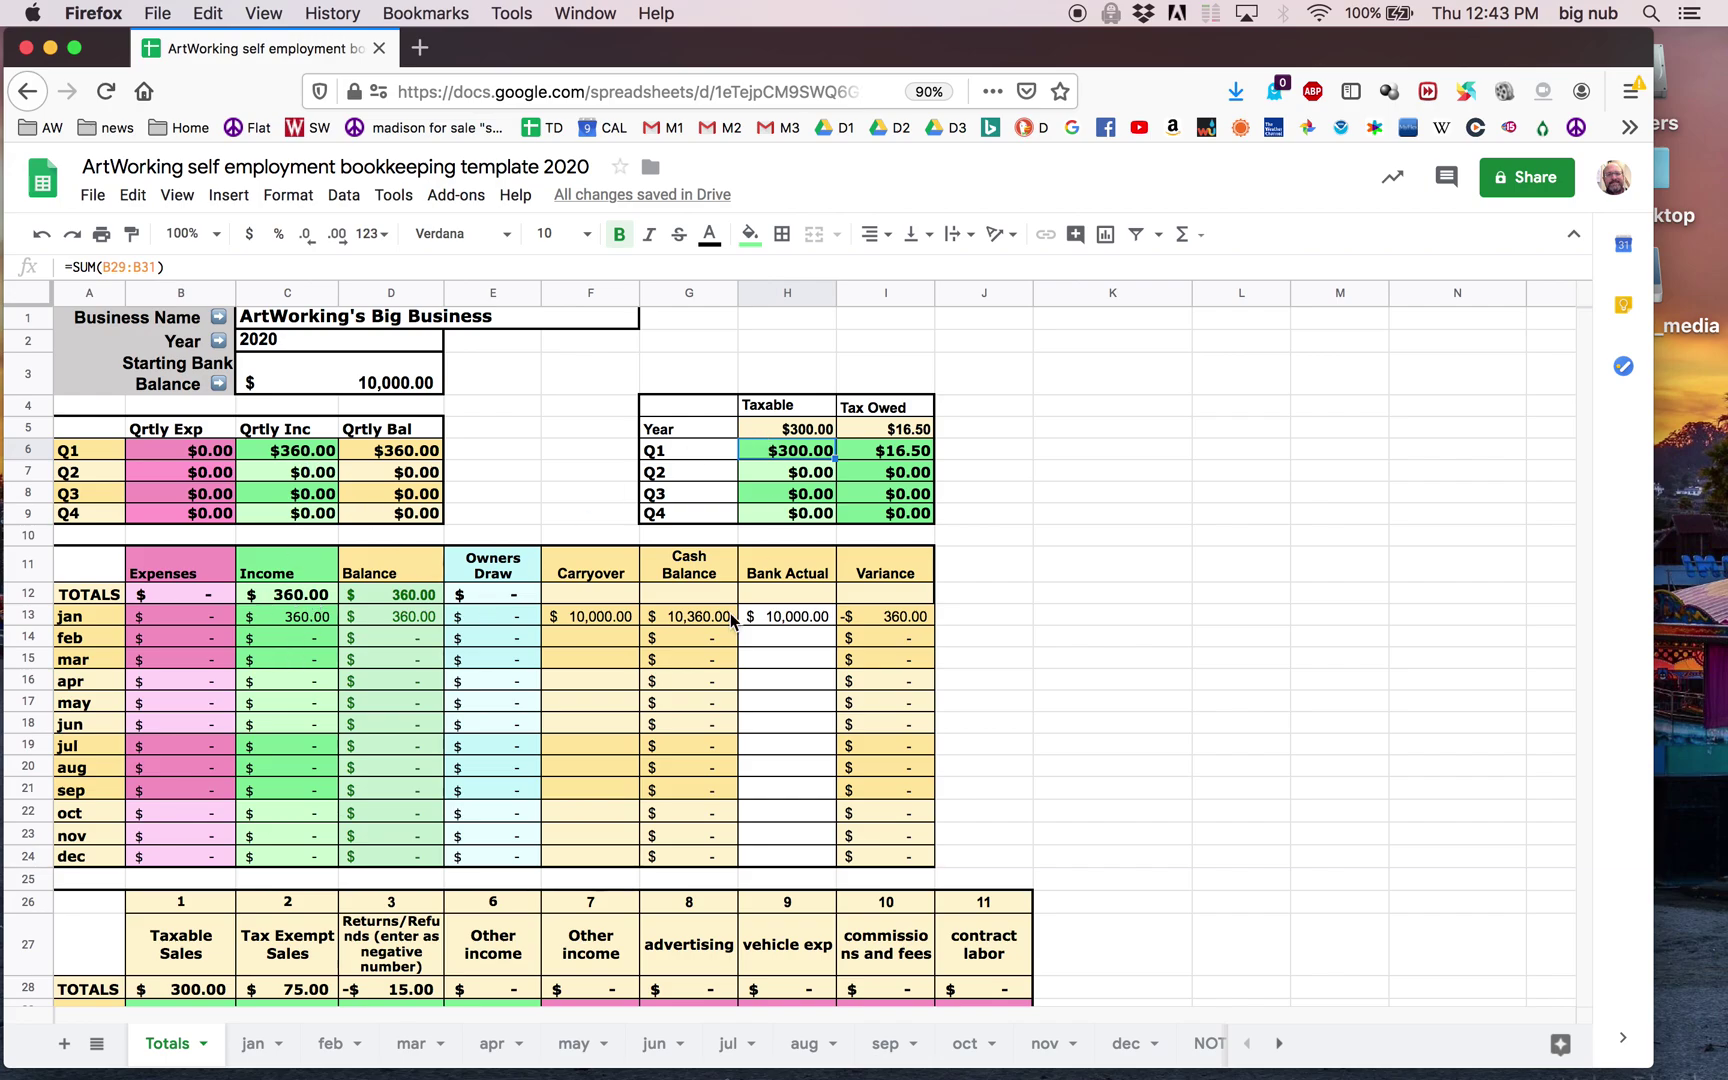
Step: Examine the income and expense category tables on the Totals sheet, from code 1 through code 50, and the monthly summary above them
{"action": "scroll", "coordinate": [570, 829], "scroll_direction": "down", "scroll_amount": 5}
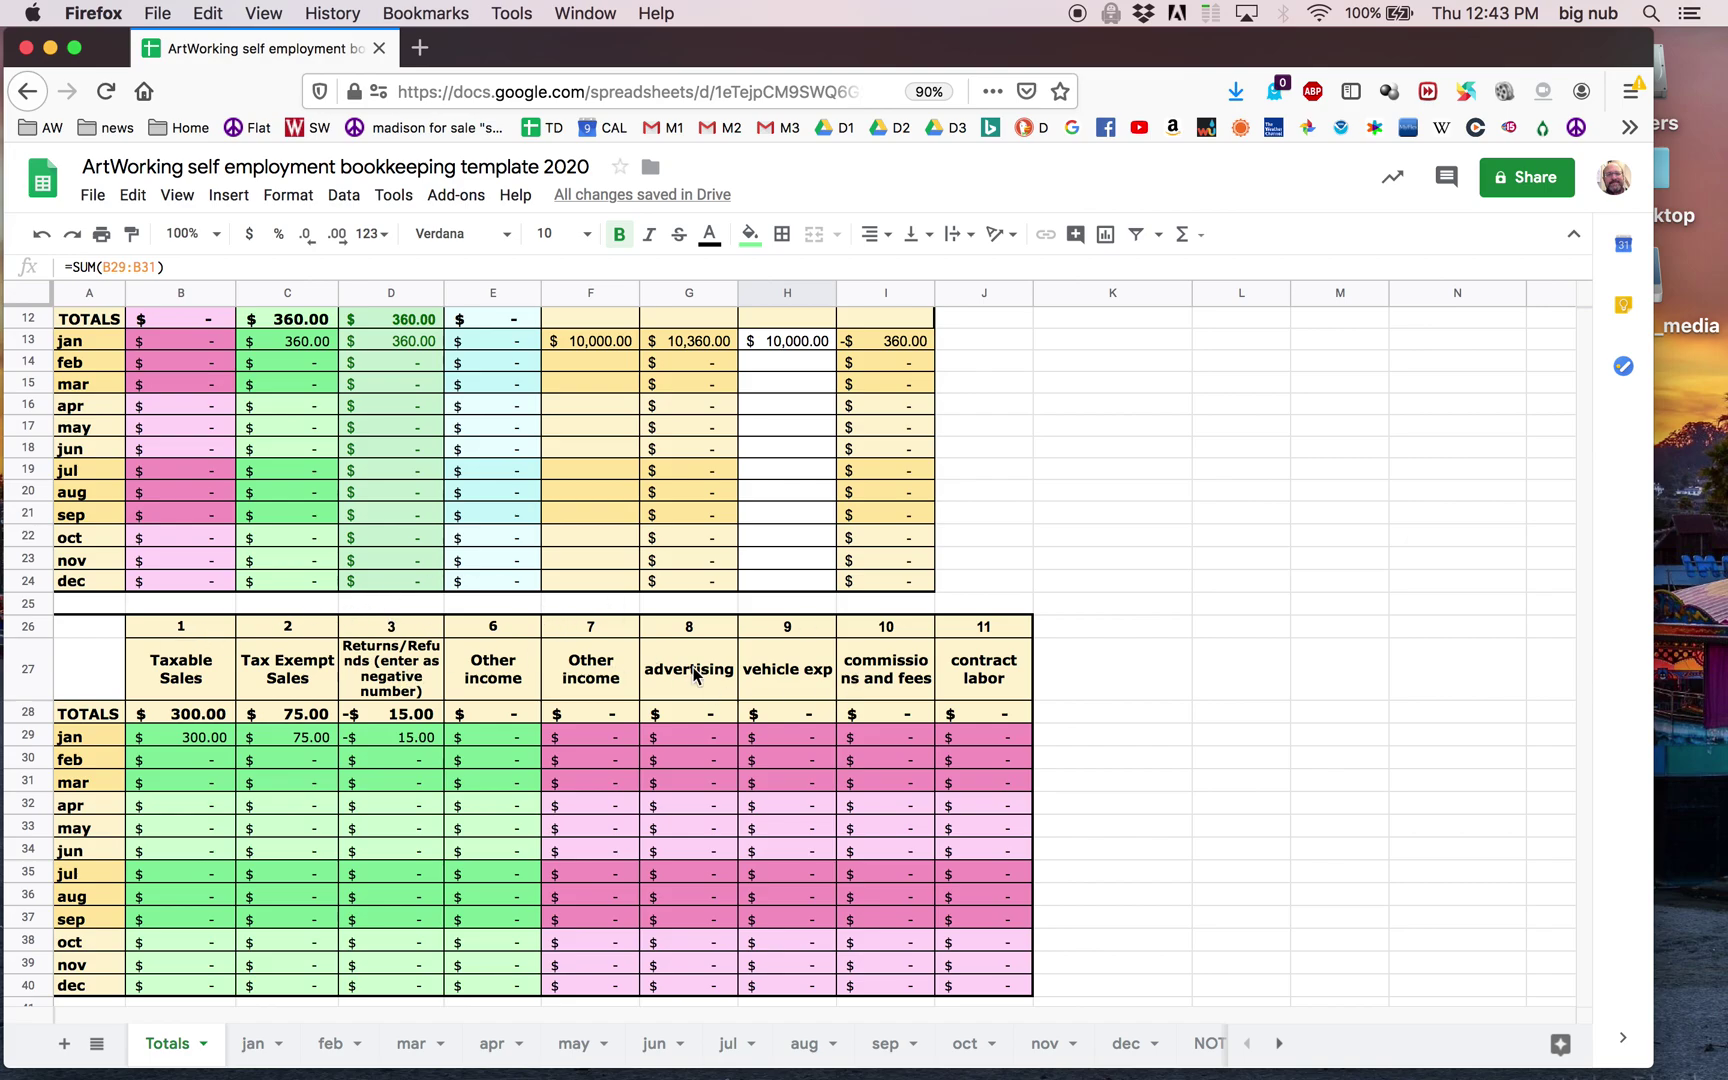
{"action": "scroll", "coordinate": [824, 785], "scroll_direction": "down", "scroll_amount": 2}
{"action": "scroll", "coordinate": [824, 783], "scroll_direction": "down", "scroll_amount": 2}
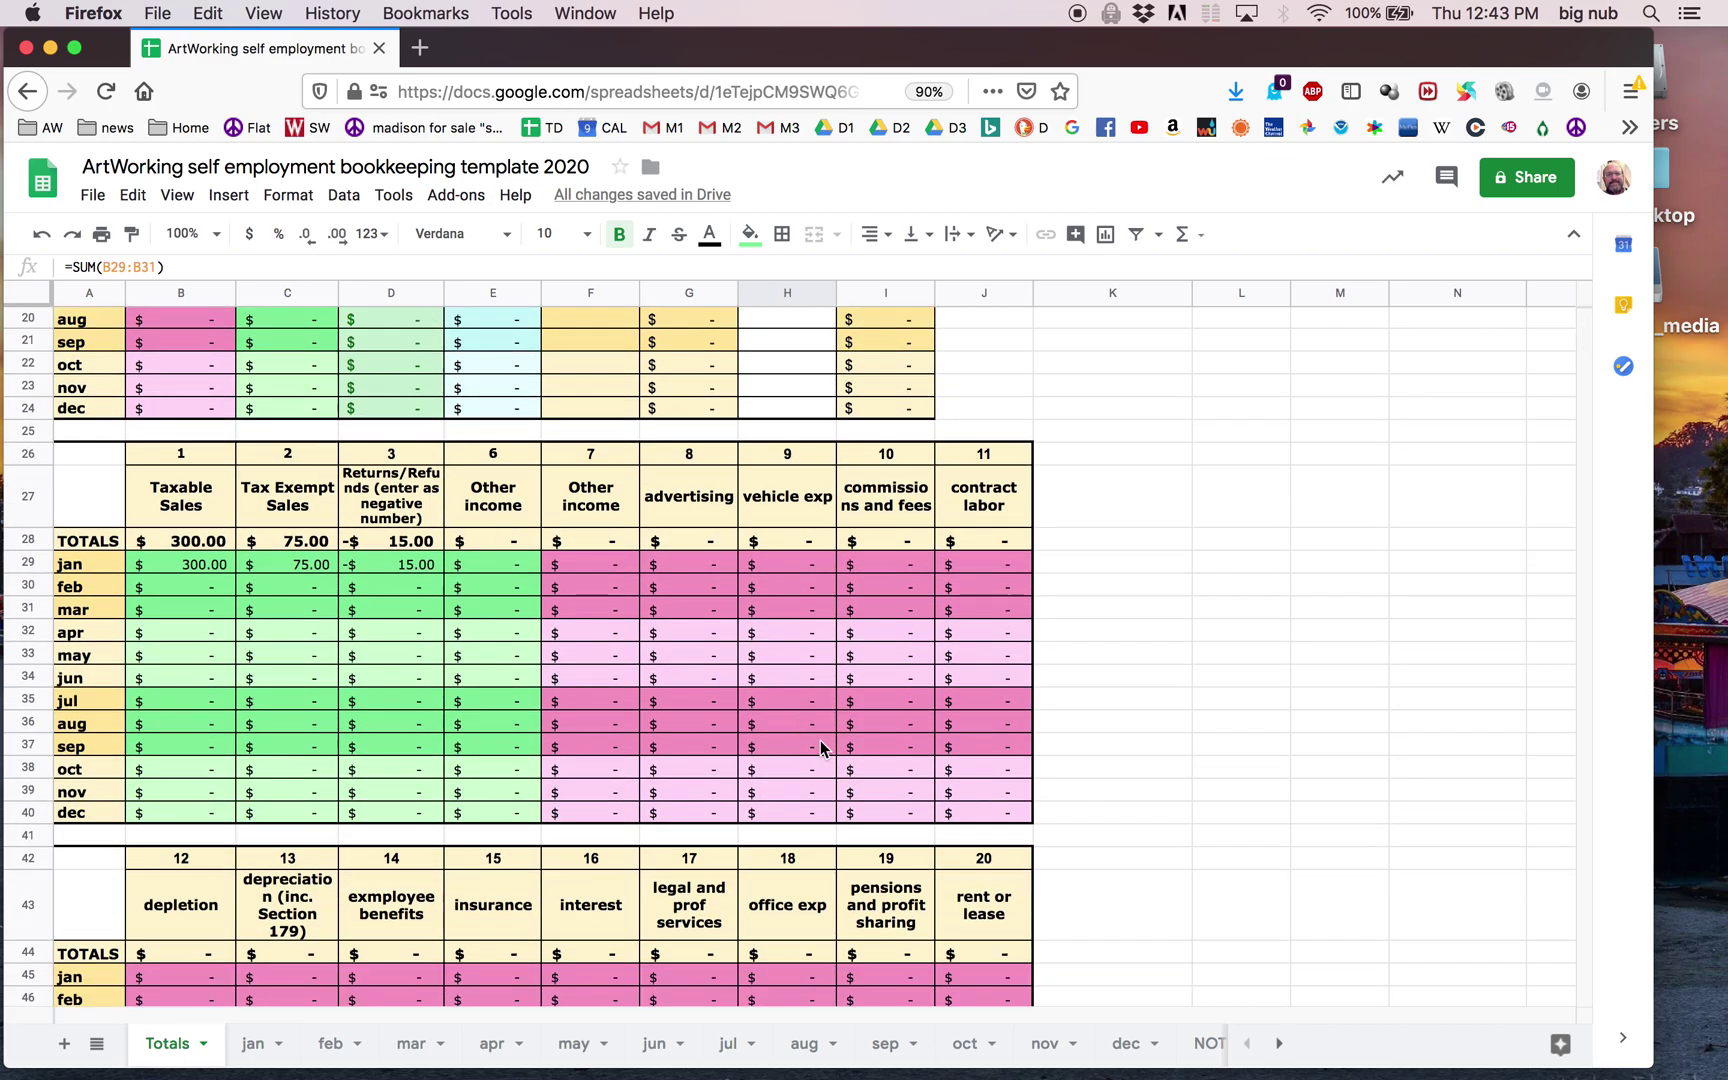
{"action": "scroll", "coordinate": [819, 740], "scroll_direction": "down", "scroll_amount": 1}
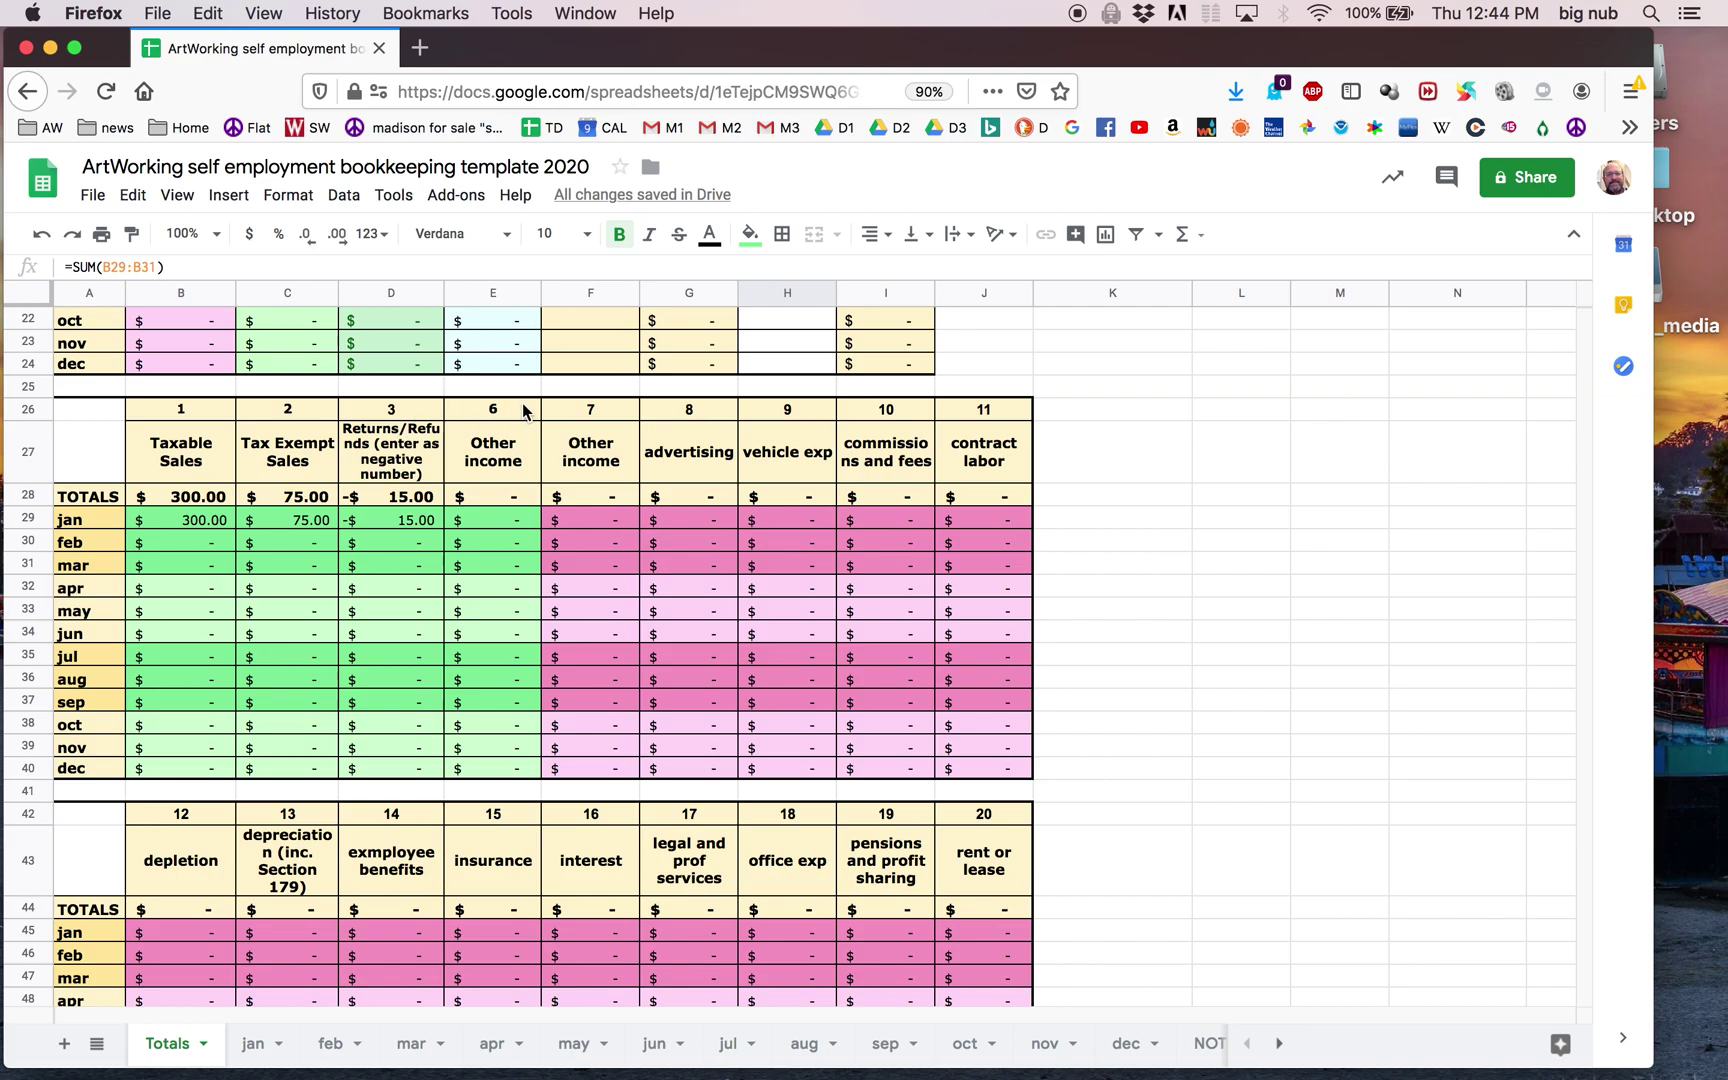
{"action": "scroll", "coordinate": [778, 620], "scroll_direction": "down", "scroll_amount": 5}
{"action": "scroll", "coordinate": [778, 620], "scroll_direction": "down", "scroll_amount": 3}
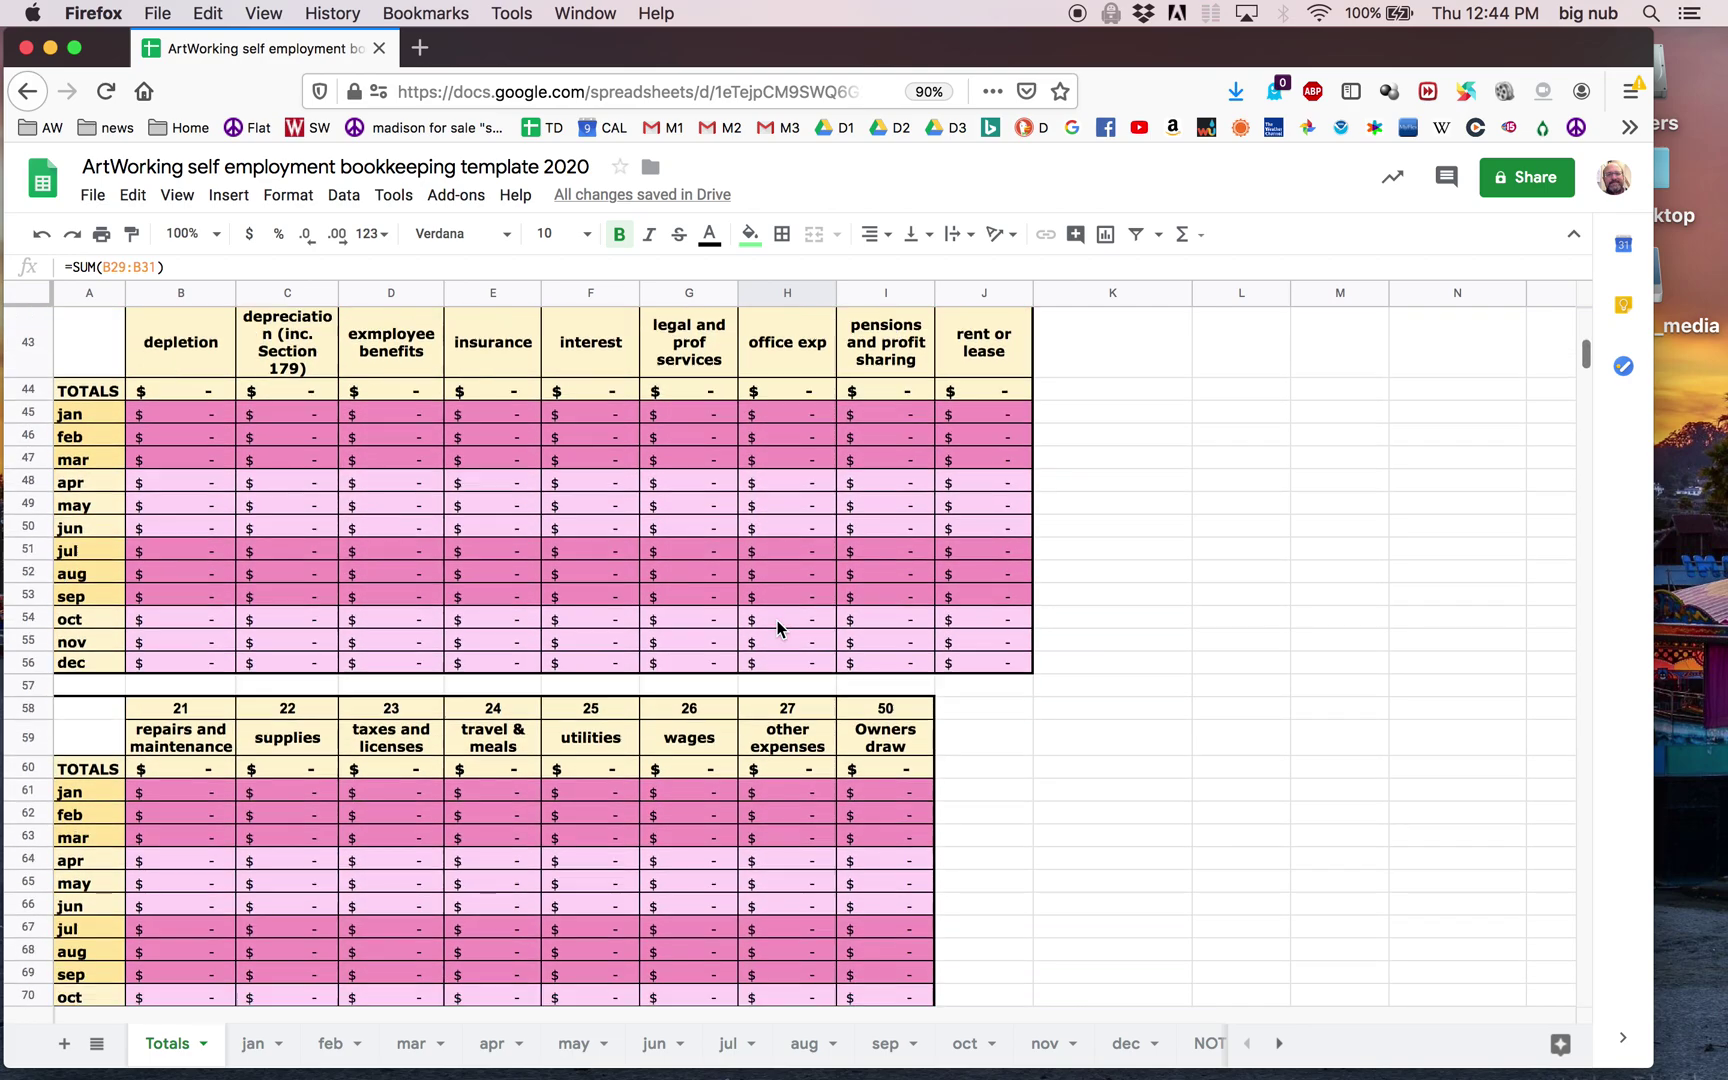
{"action": "scroll", "coordinate": [778, 620], "scroll_direction": "up", "scroll_amount": 12}
{"action": "scroll", "coordinate": [800, 700], "scroll_direction": "up", "scroll_amount": 2}
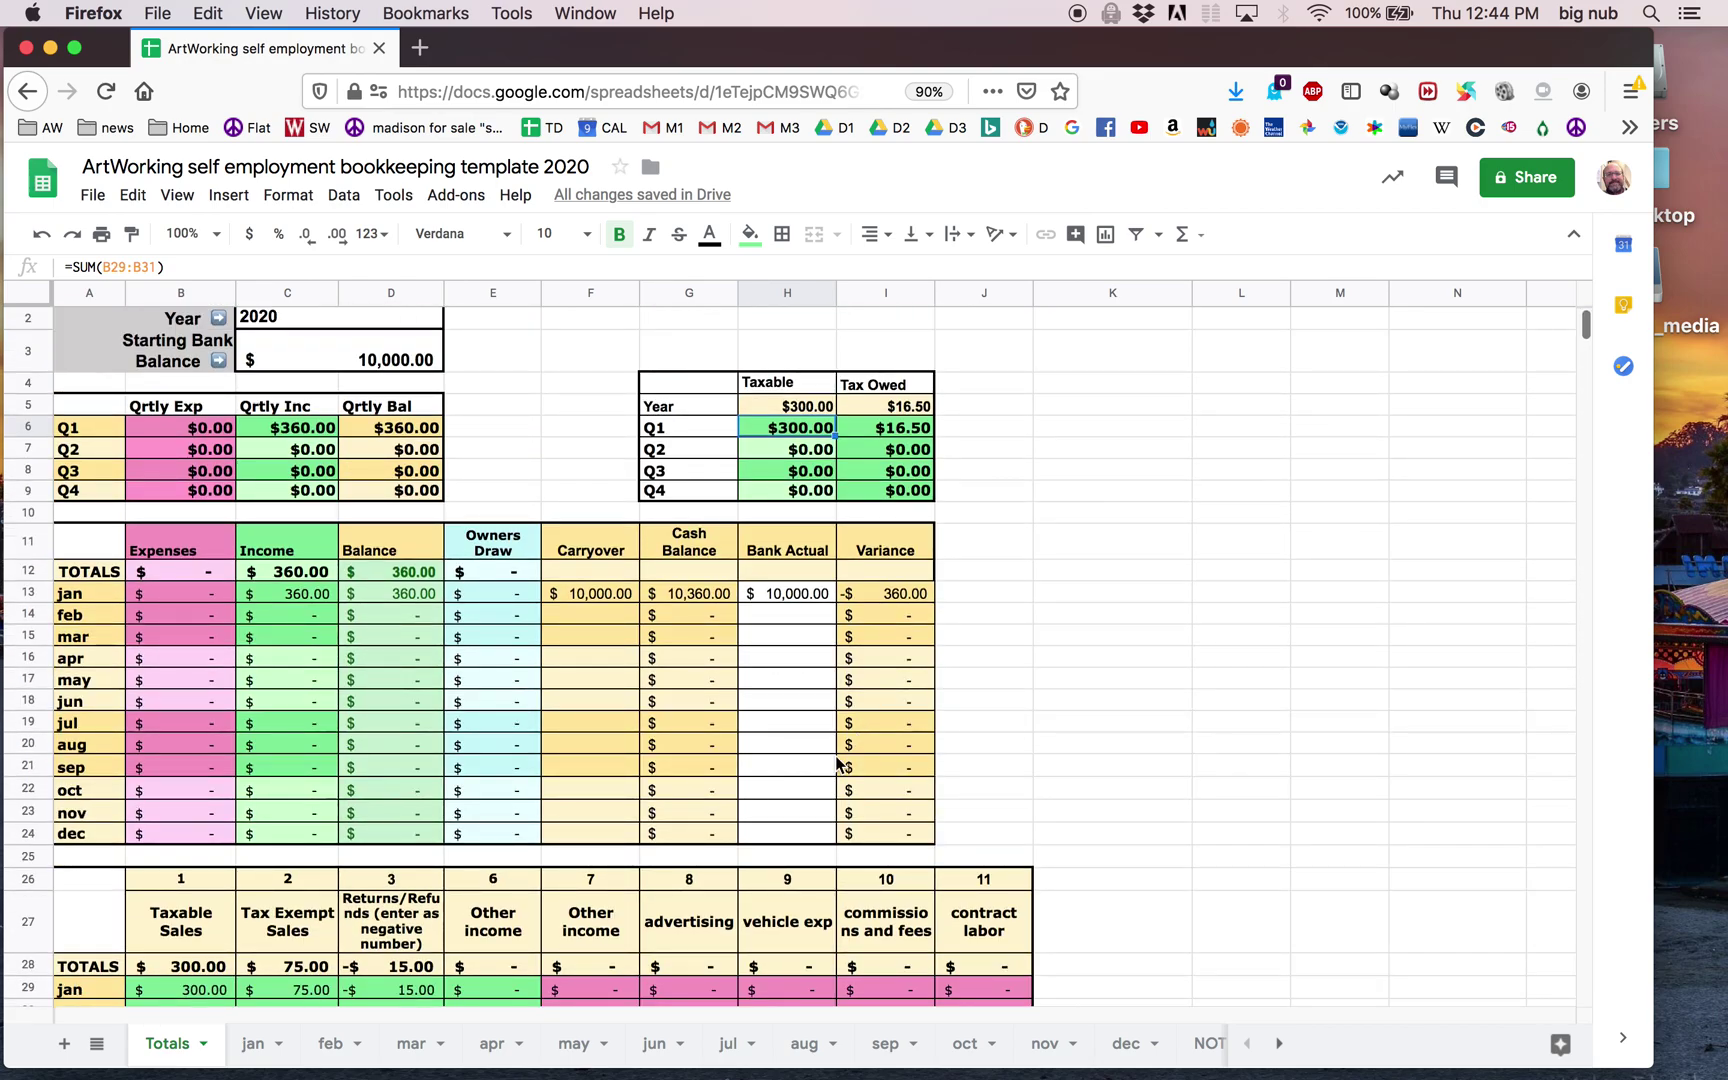
{"action": "scroll", "coordinate": [838, 757], "scroll_direction": "down", "scroll_amount": 6}
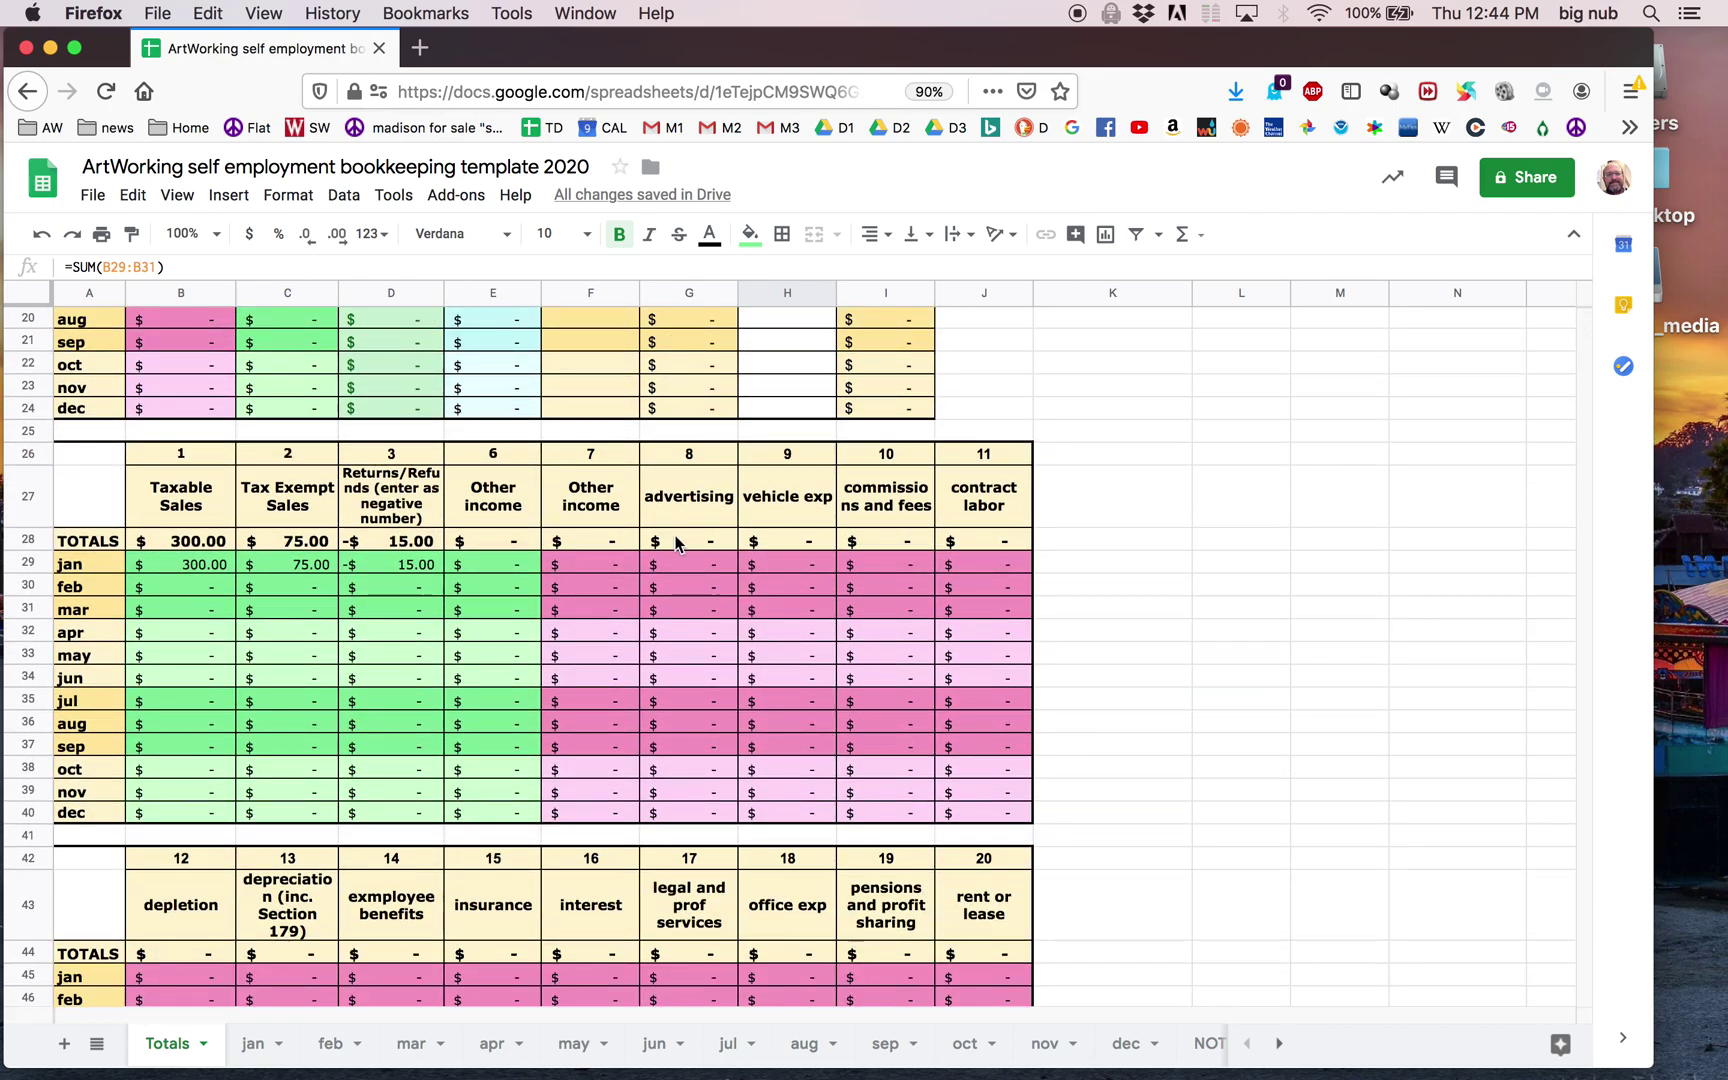
{"action": "scroll", "coordinate": [845, 790], "scroll_direction": "down", "scroll_amount": 1}
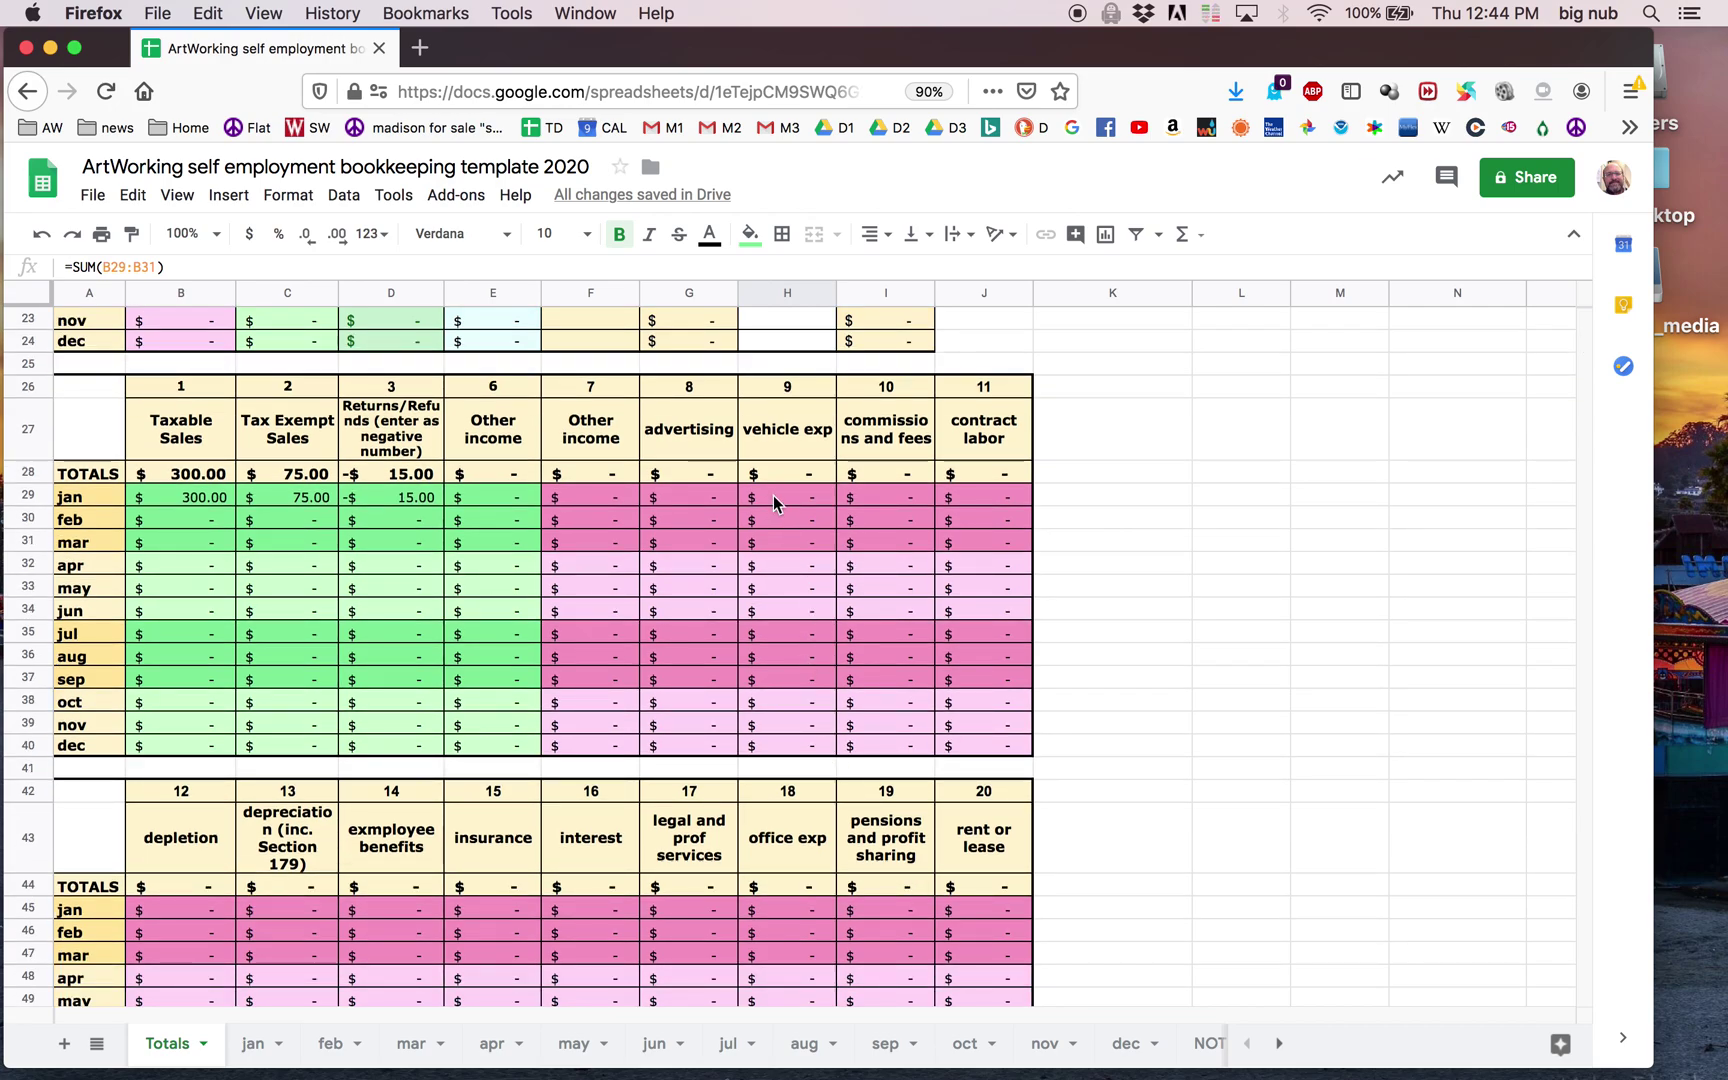
{"action": "scroll", "coordinate": [795, 628], "scroll_direction": "up", "scroll_amount": 1}
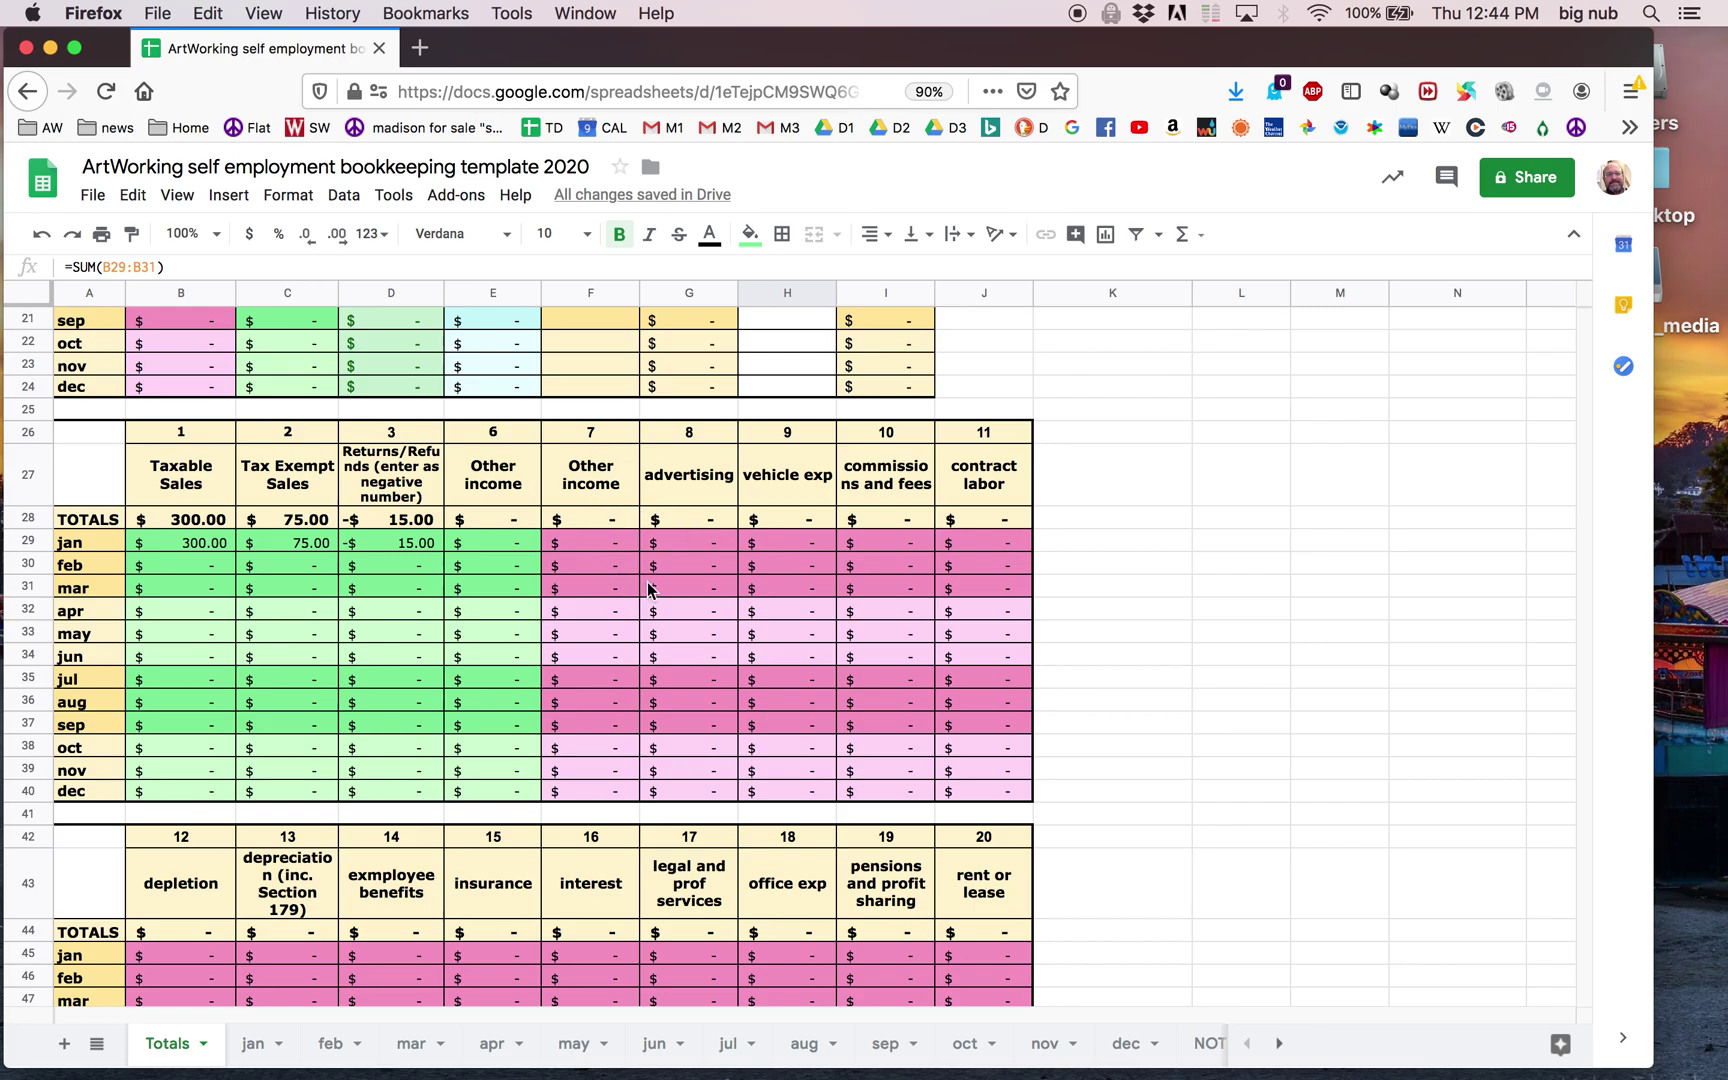
{"action": "scroll", "coordinate": [650, 595], "scroll_direction": "up", "scroll_amount": 2}
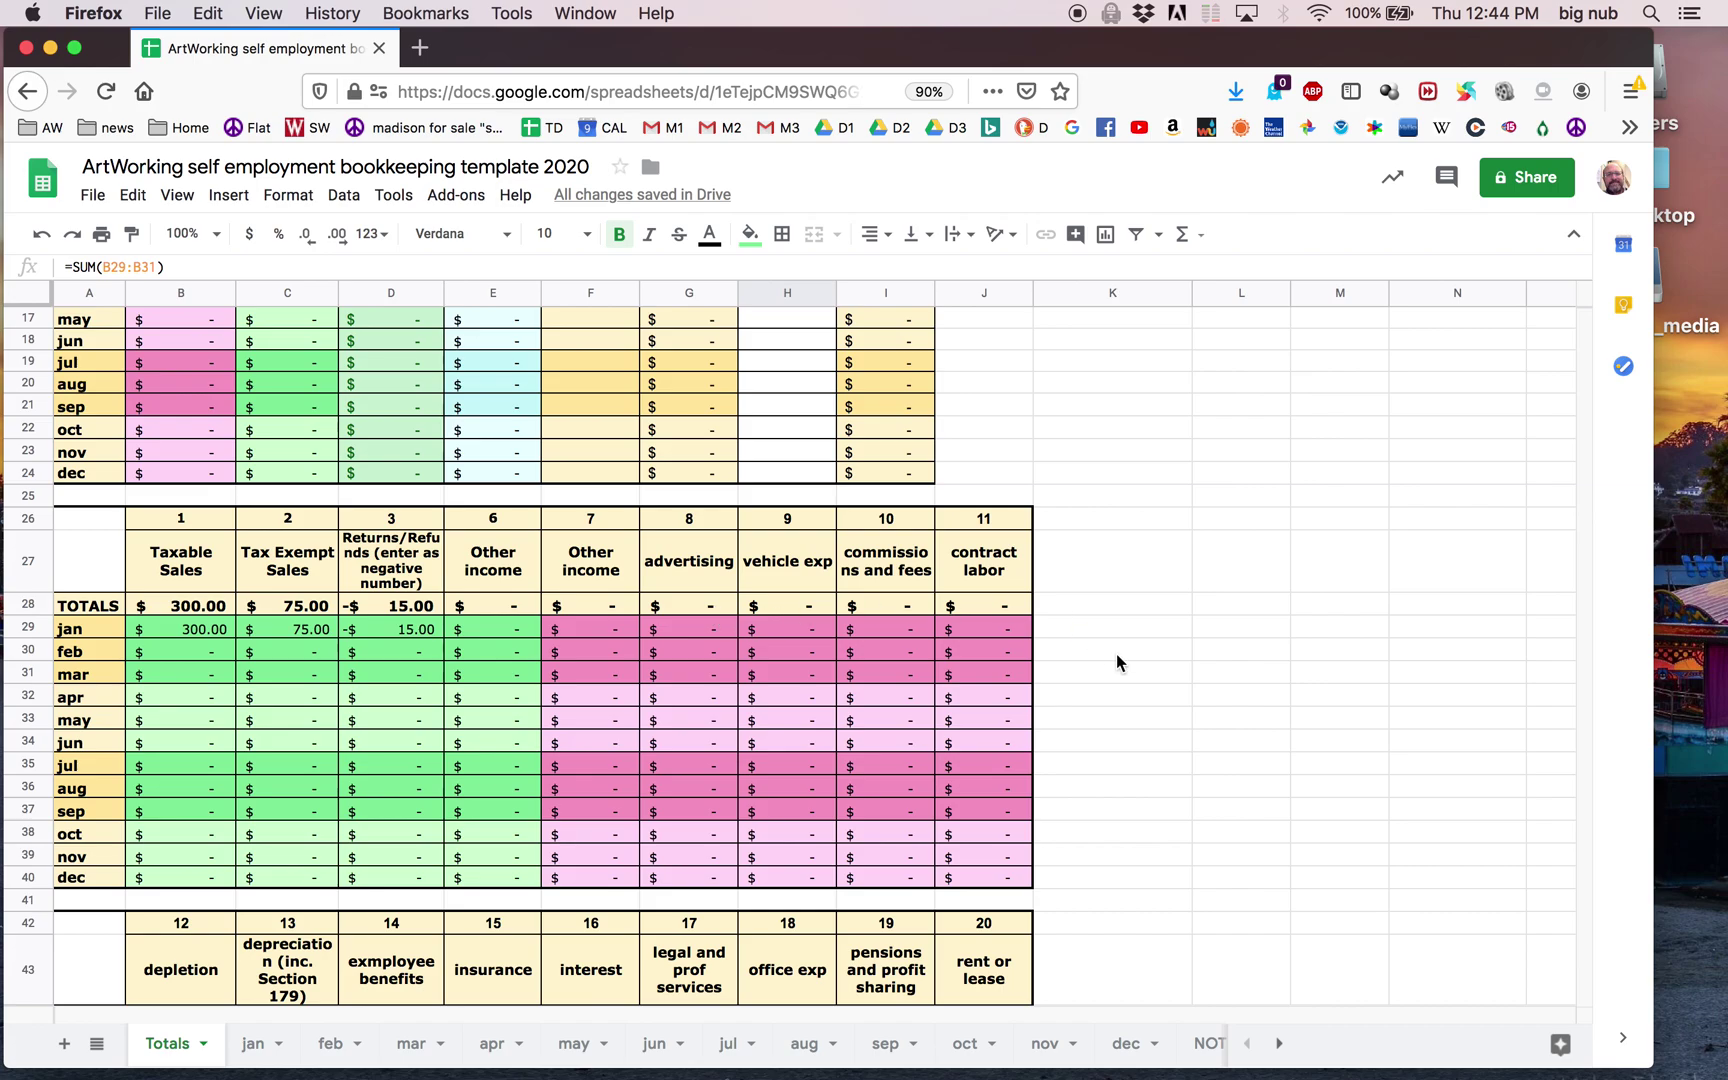
{"action": "scroll", "coordinate": [1116, 655], "scroll_direction": "up", "scroll_amount": 5}
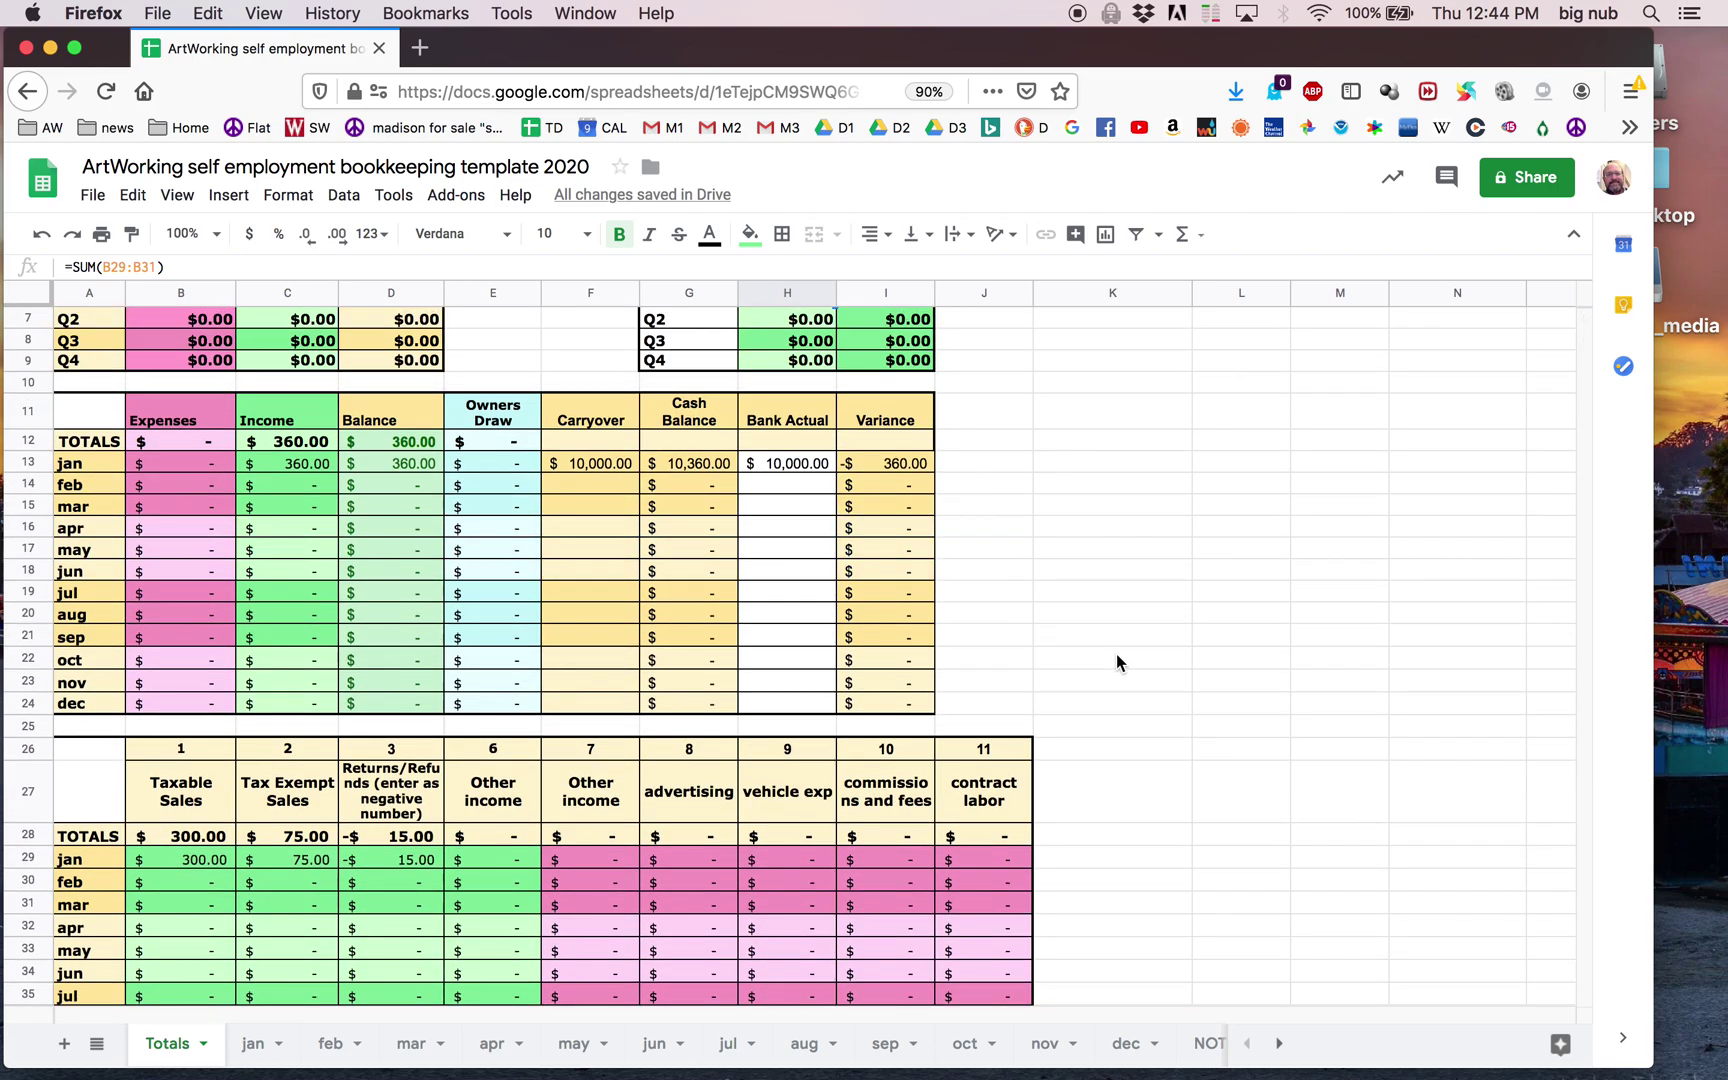
{"action": "scroll", "coordinate": [1116, 653], "scroll_direction": "up", "scroll_amount": 3}
{"action": "scroll", "coordinate": [1116, 659], "scroll_direction": "down", "scroll_amount": 10}
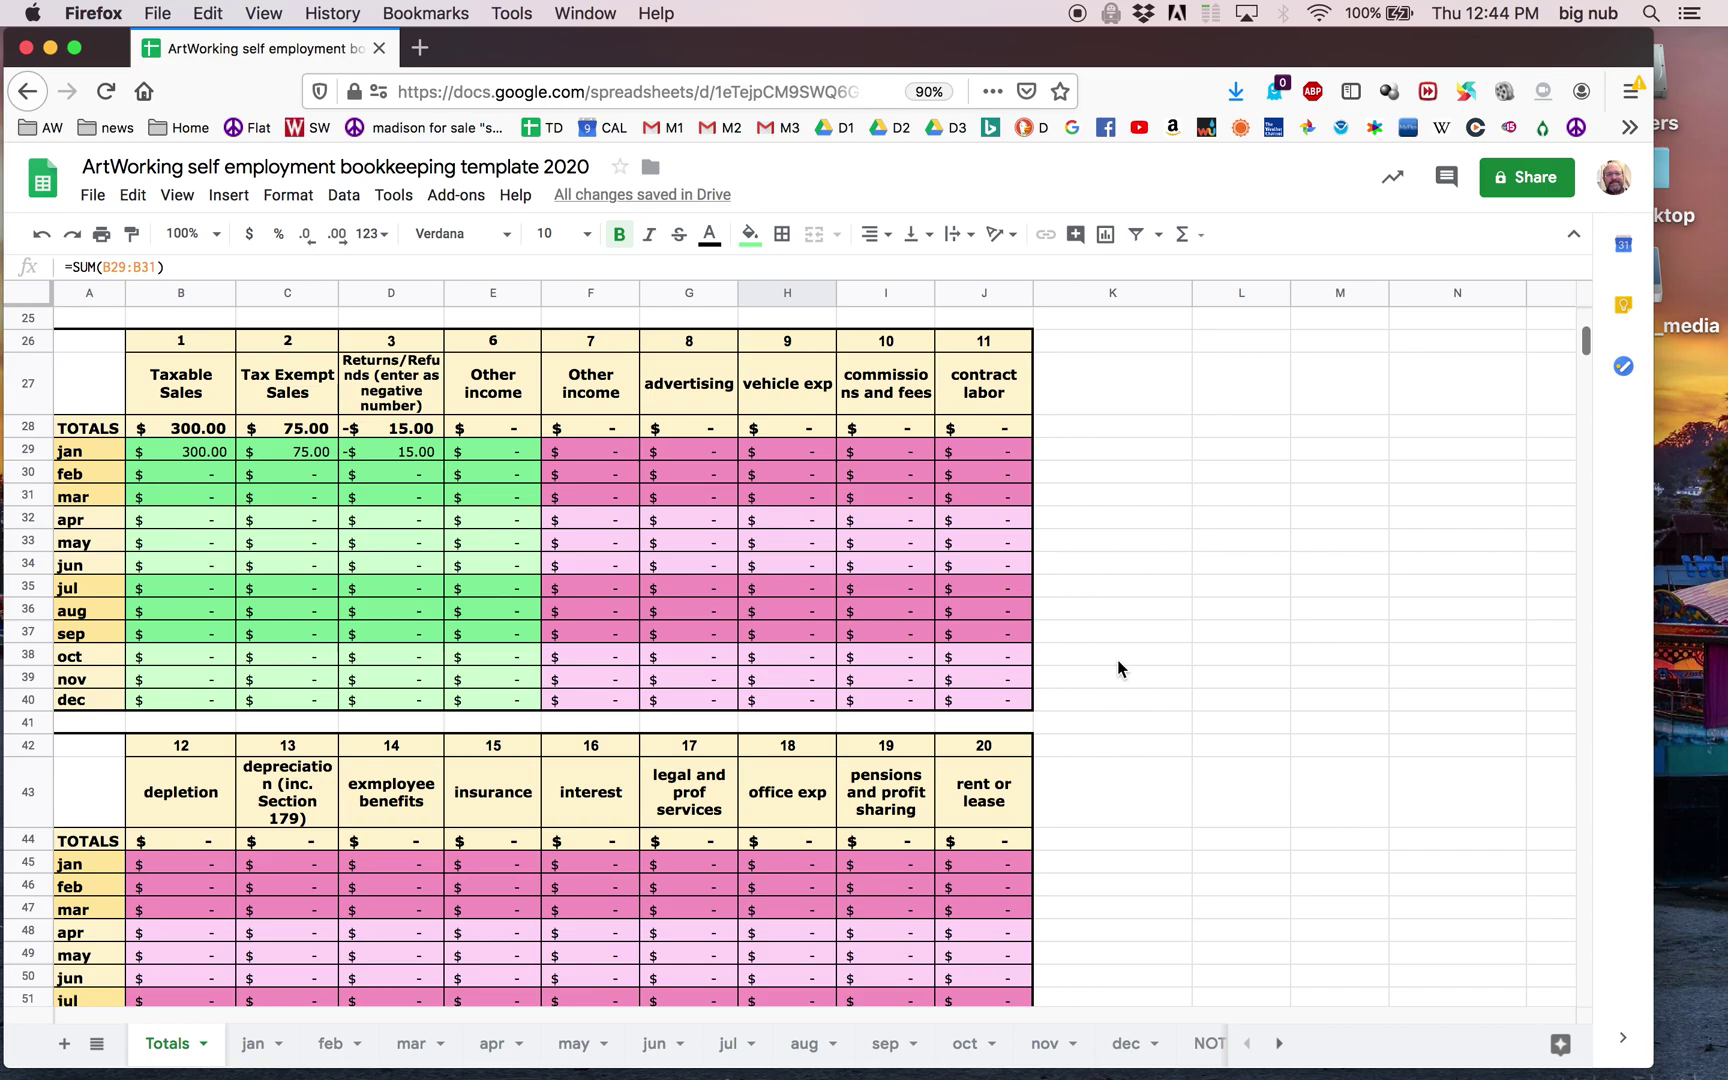
{"action": "scroll", "coordinate": [1118, 661], "scroll_direction": "down", "scroll_amount": 2}
Step: Enter code 8 on line 4 of the January sheet and check it against the advertising category on the Totals sheet
{"action": "left_click", "coordinate": [253, 1043]}
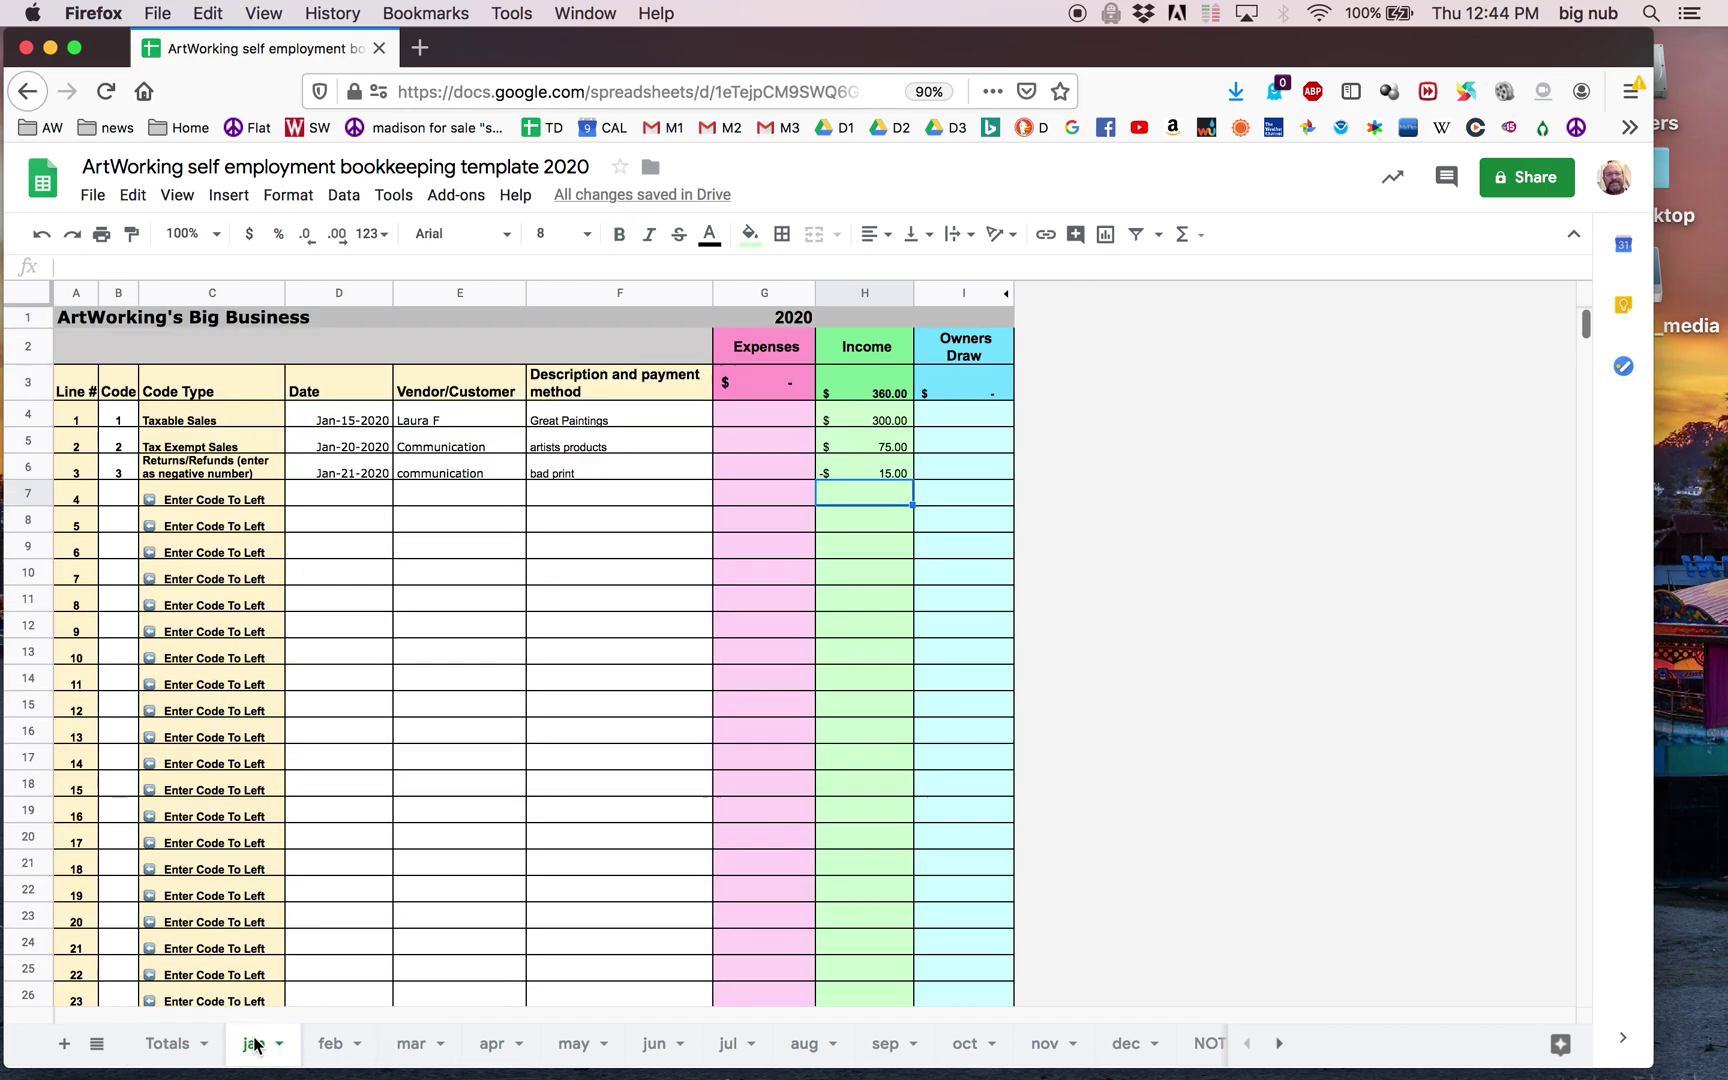
{"action": "left_click", "coordinate": [120, 500]}
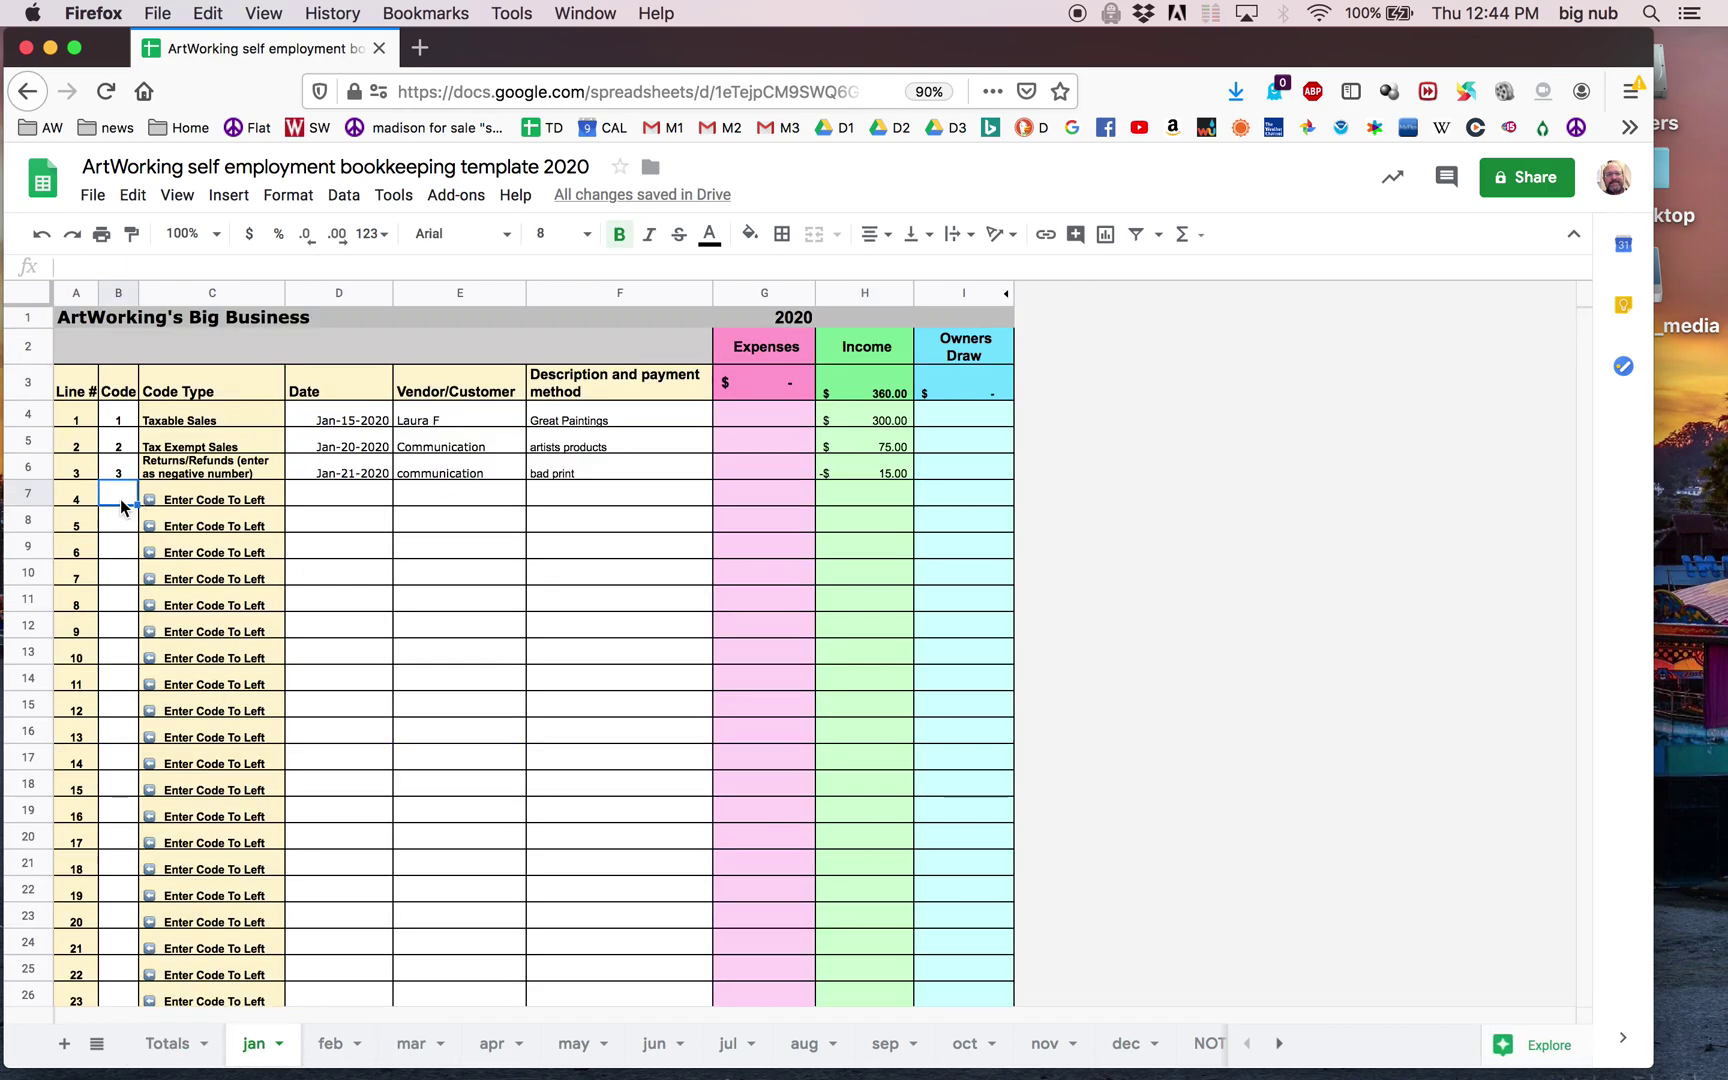
{"action": "type", "text": "8"}
{"action": "key", "text": "Return"}
{"action": "left_click", "coordinate": [126, 498]}
{"action": "left_click", "coordinate": [168, 1040]}
{"action": "scroll", "coordinate": [655, 610], "scroll_direction": "up", "scroll_amount": 2}
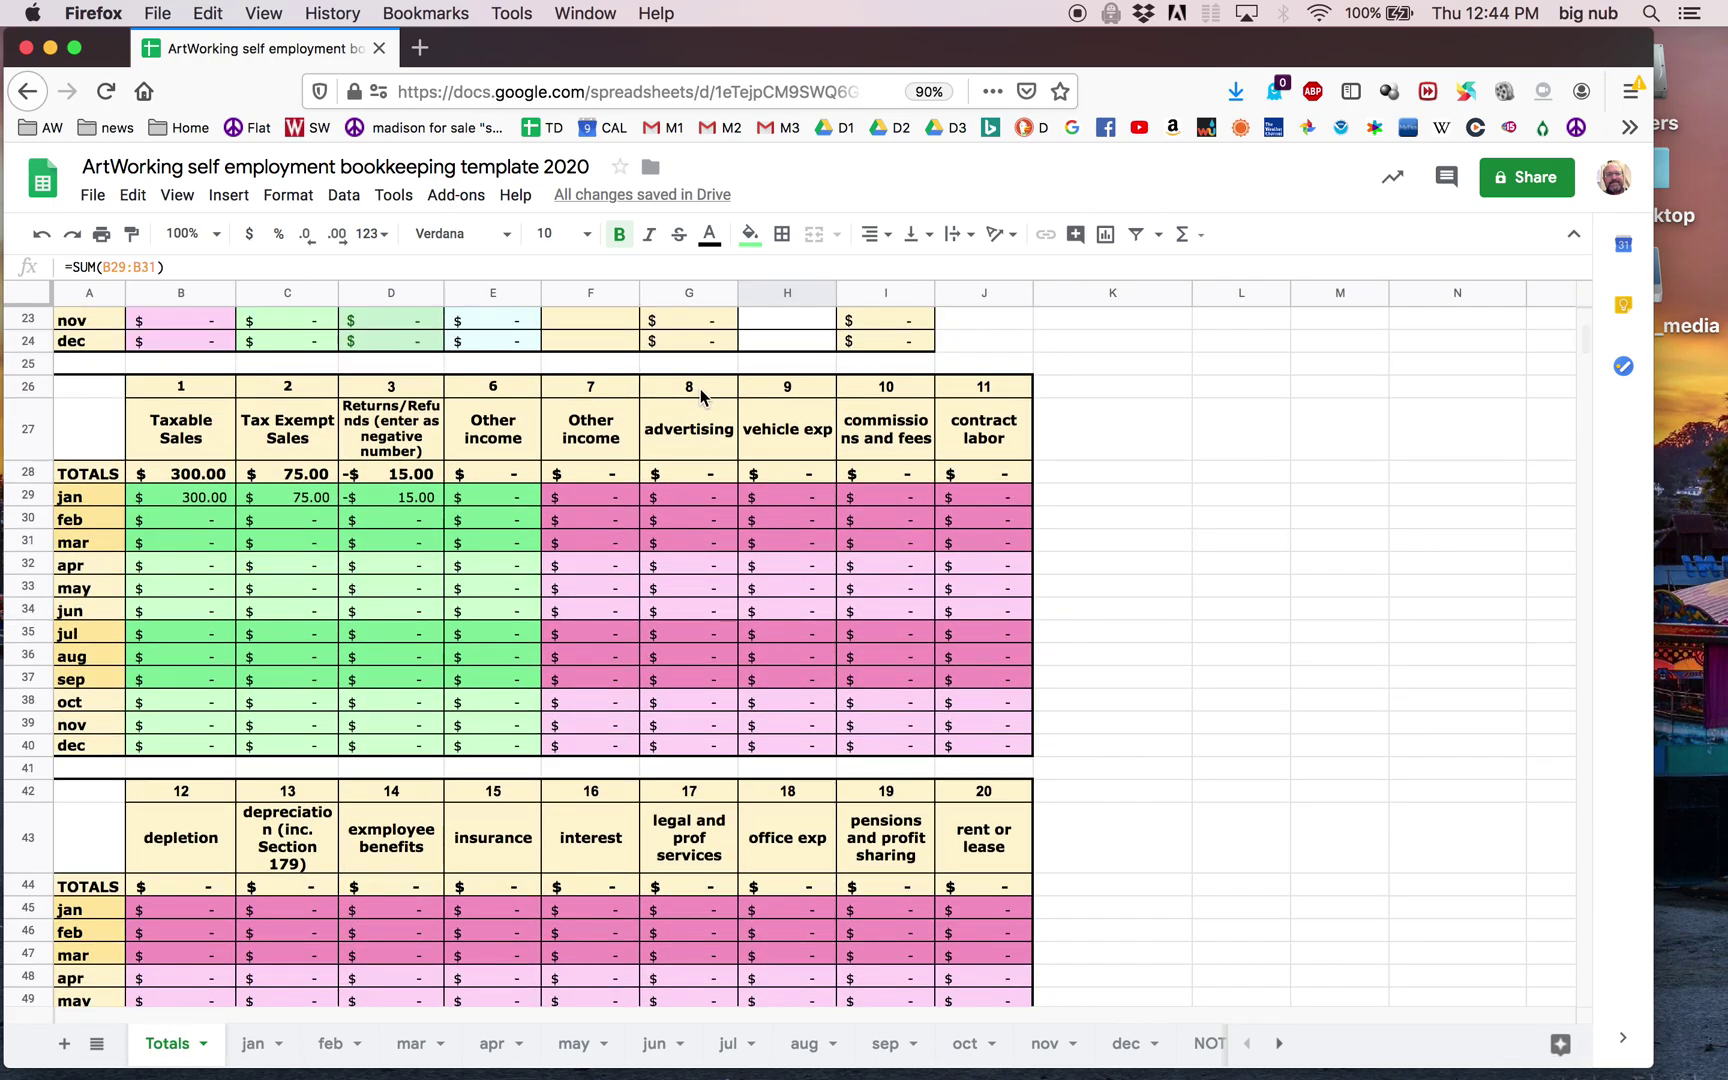
Step: Enter the date 1/24 and the vendor "facebook" on line 4 of the January sheet
{"action": "left_click", "coordinate": [250, 1043]}
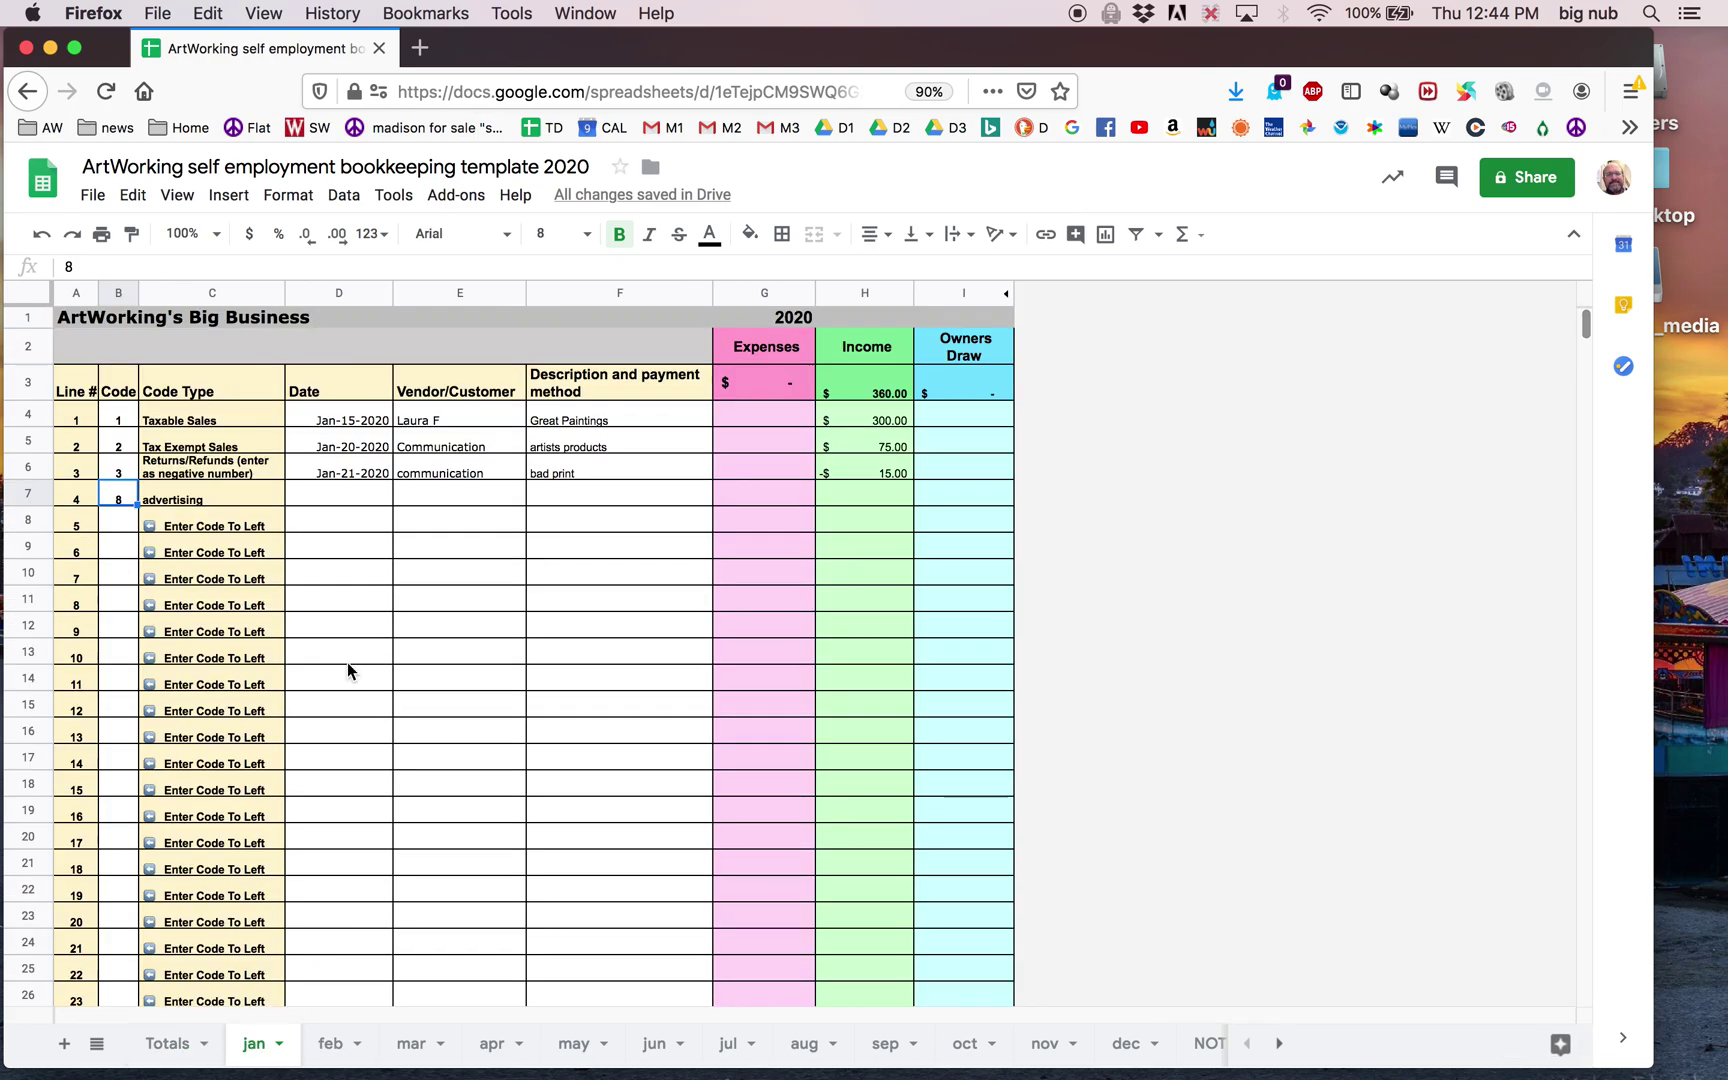
{"action": "left_click", "coordinate": [347, 500]}
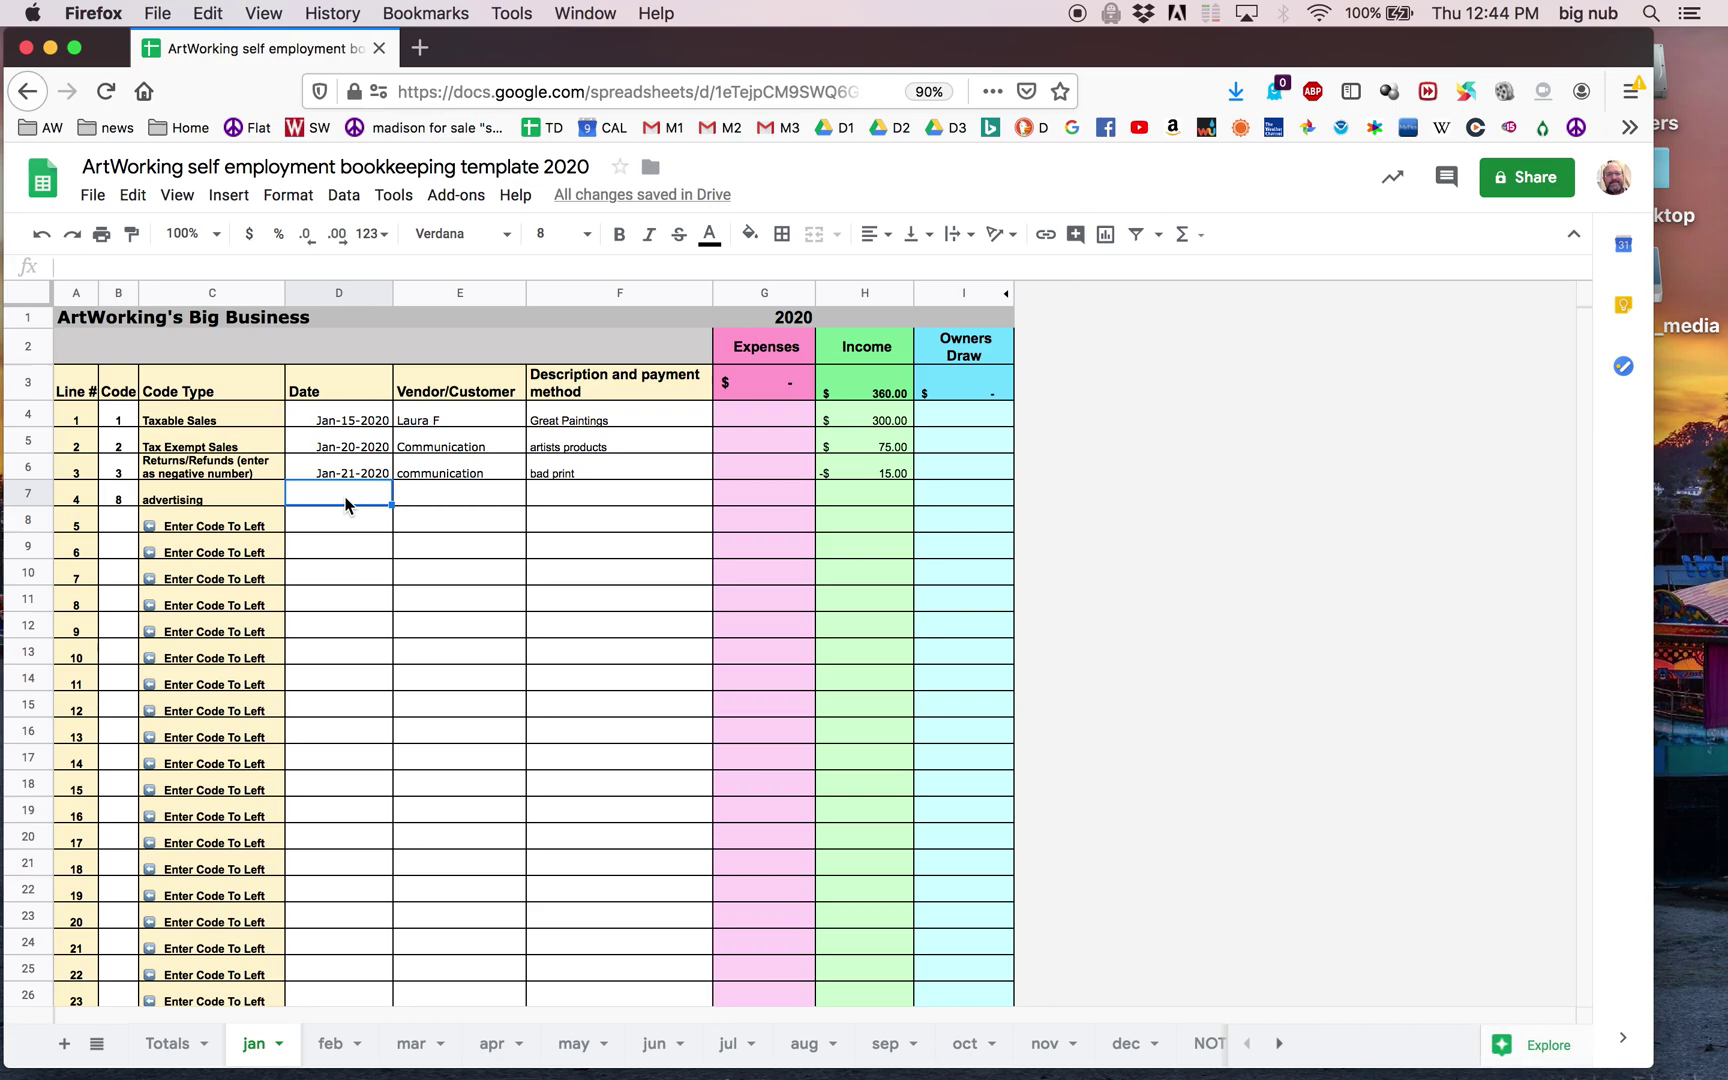
{"action": "type", "text": "1/24"}
{"action": "key", "text": "Tab"}
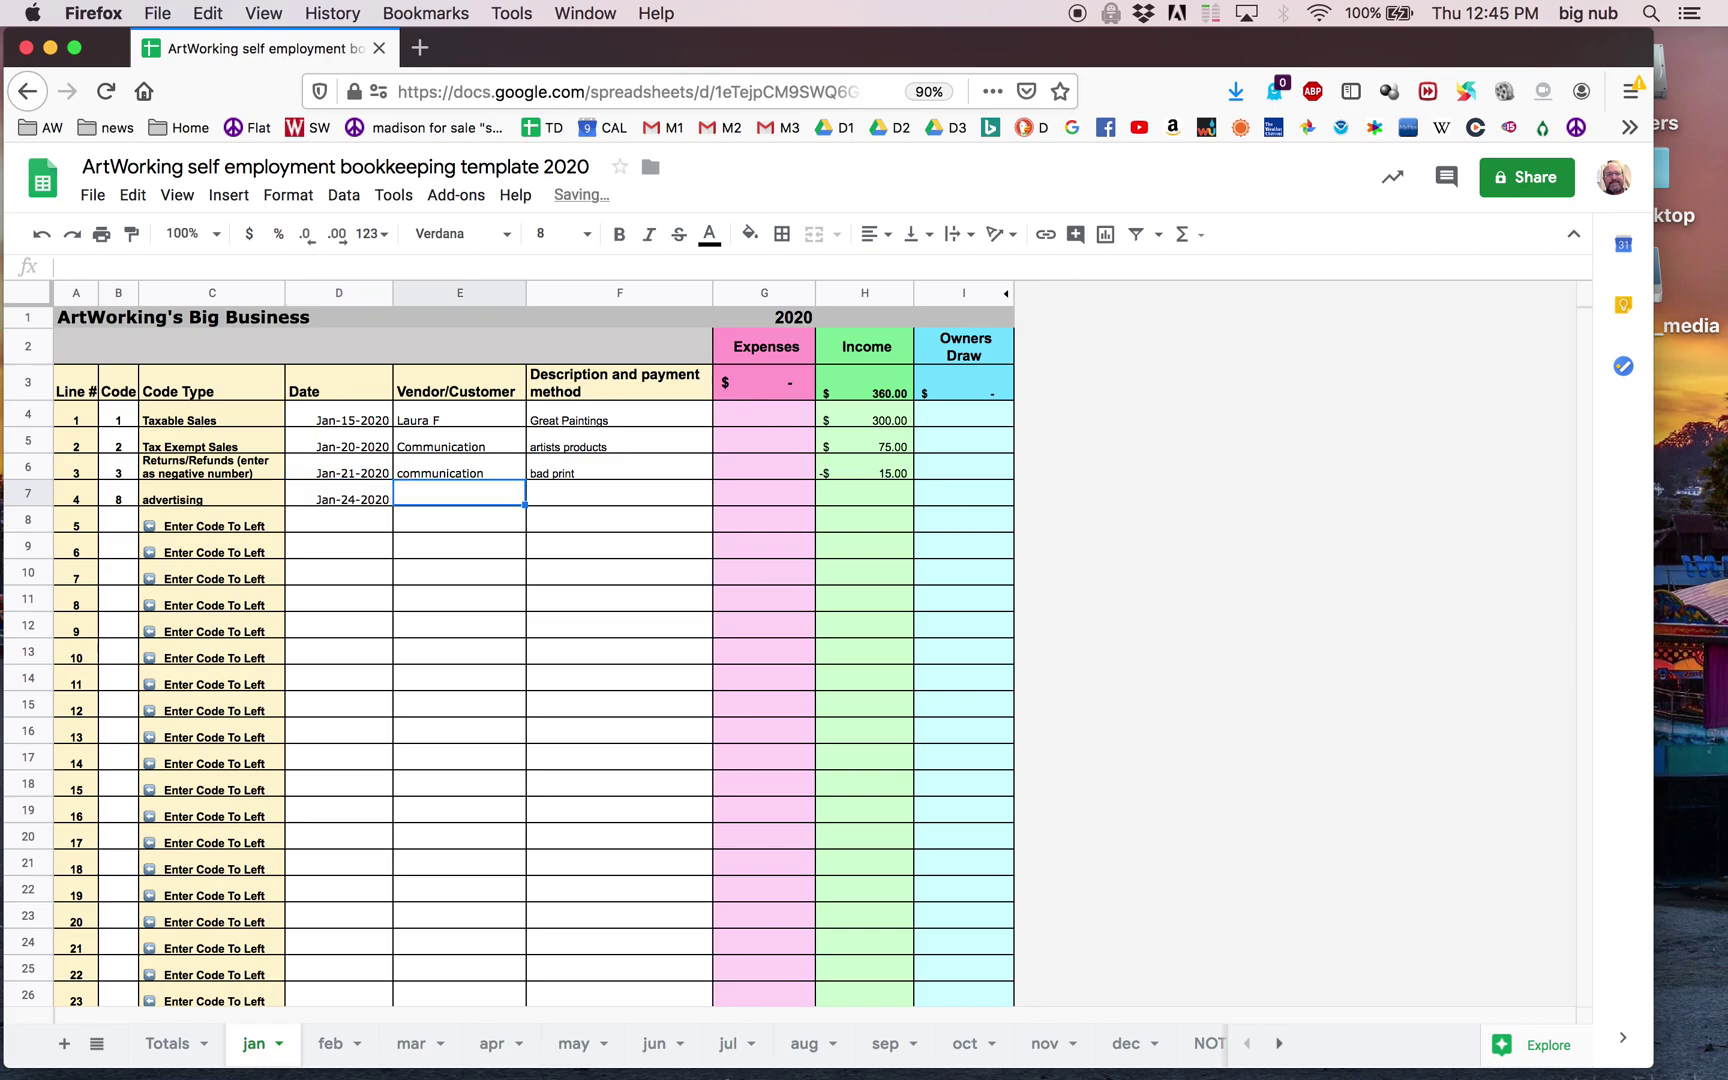
{"action": "type", "text": "facebook"}
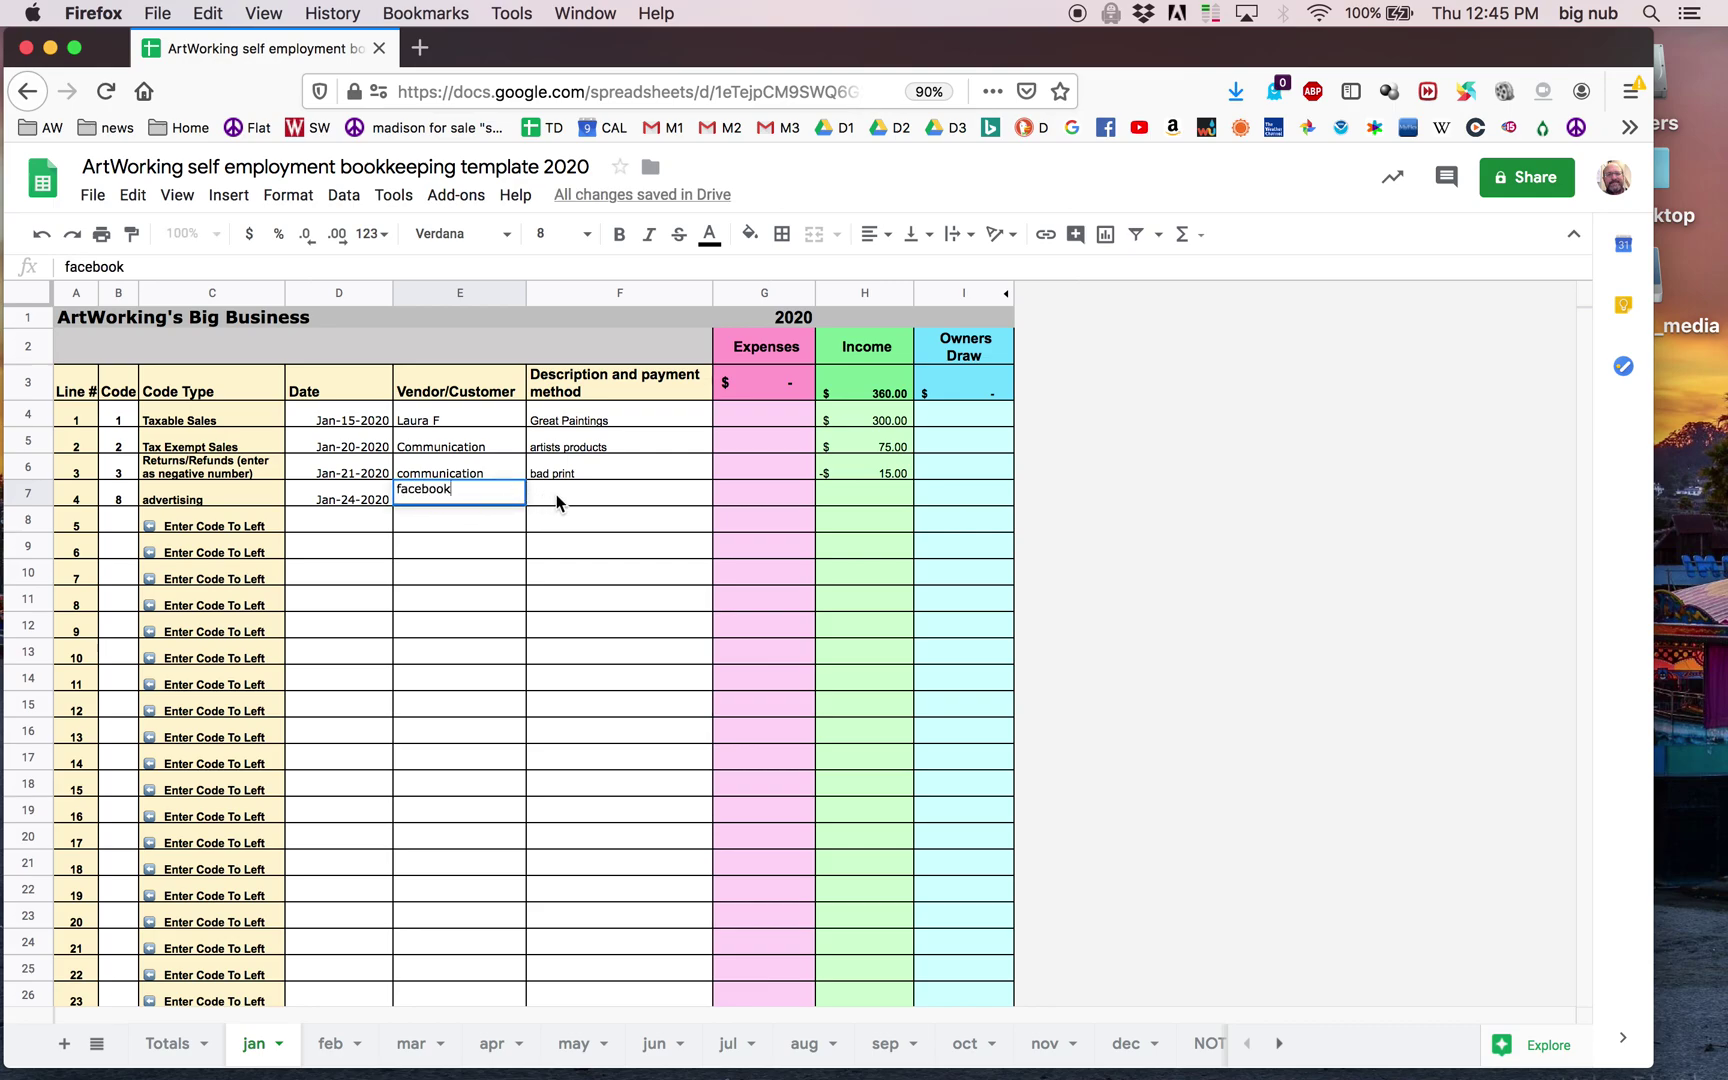
{"action": "key", "text": "Tab"}
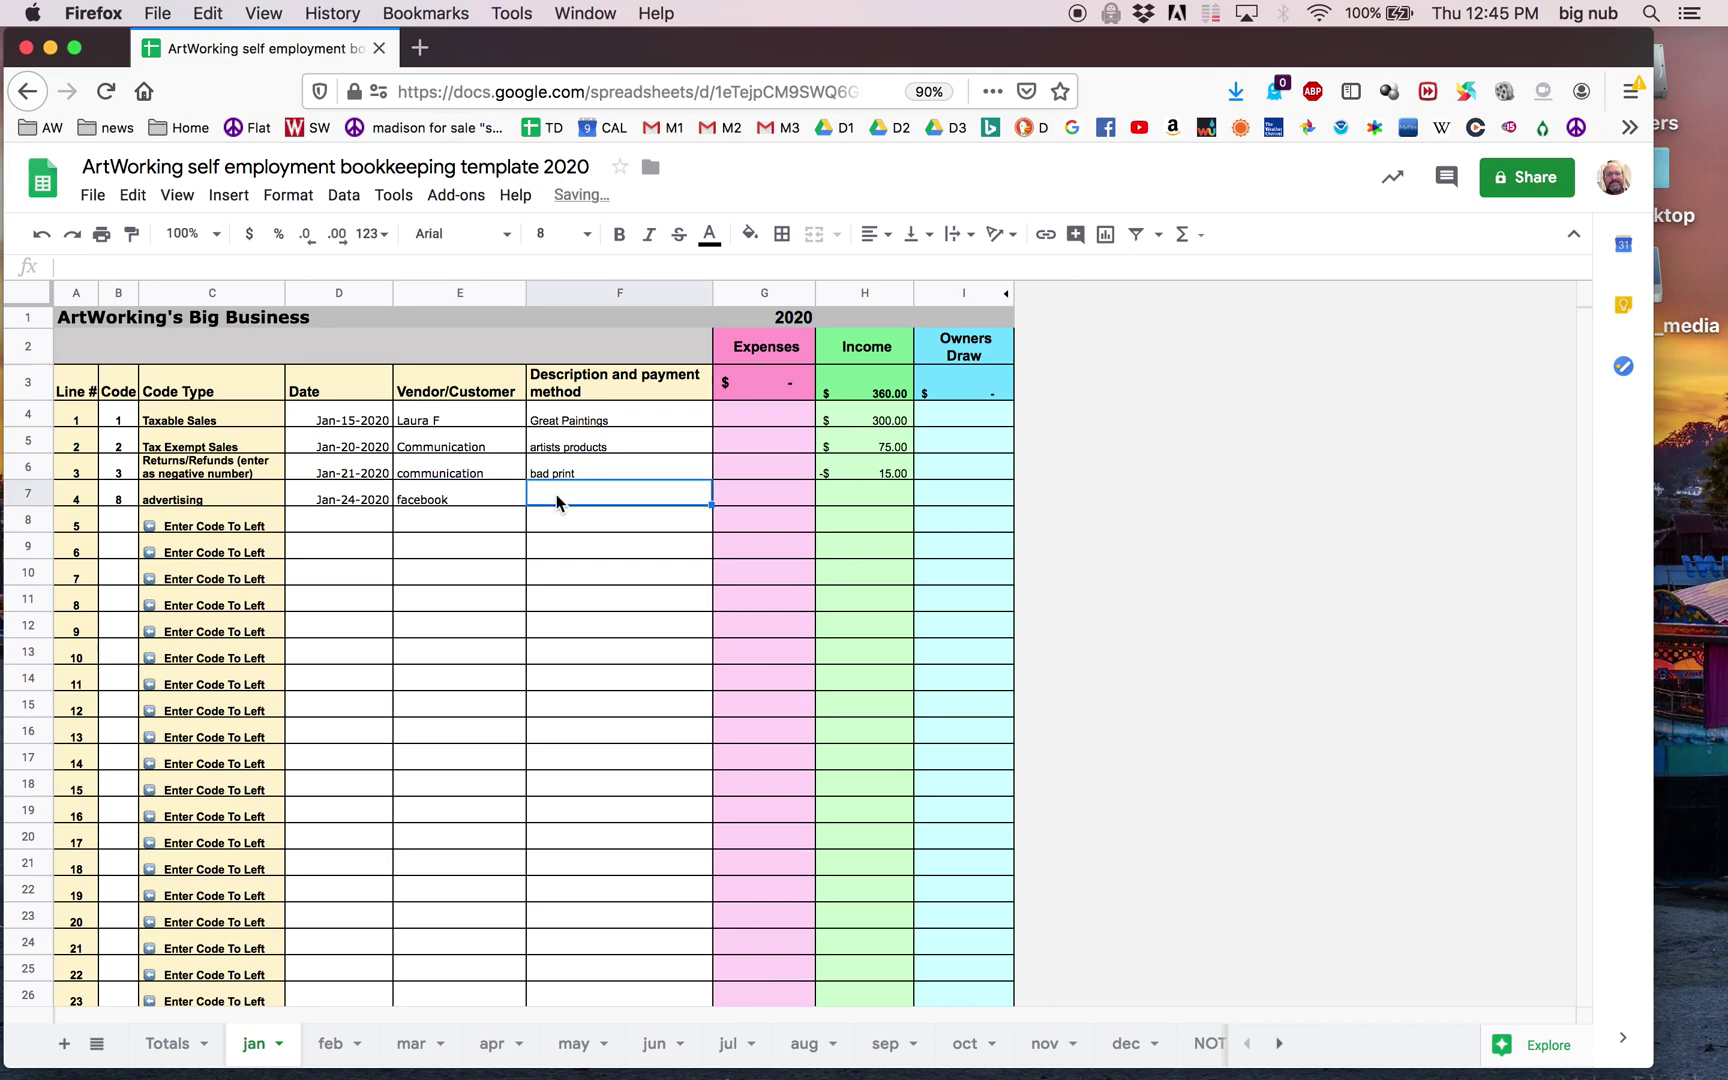
Step: Enter "promotion for coummunication show" as the description on line 4 of the January sheet and review it alongside the vendor
{"action": "type", "text": "pr"}
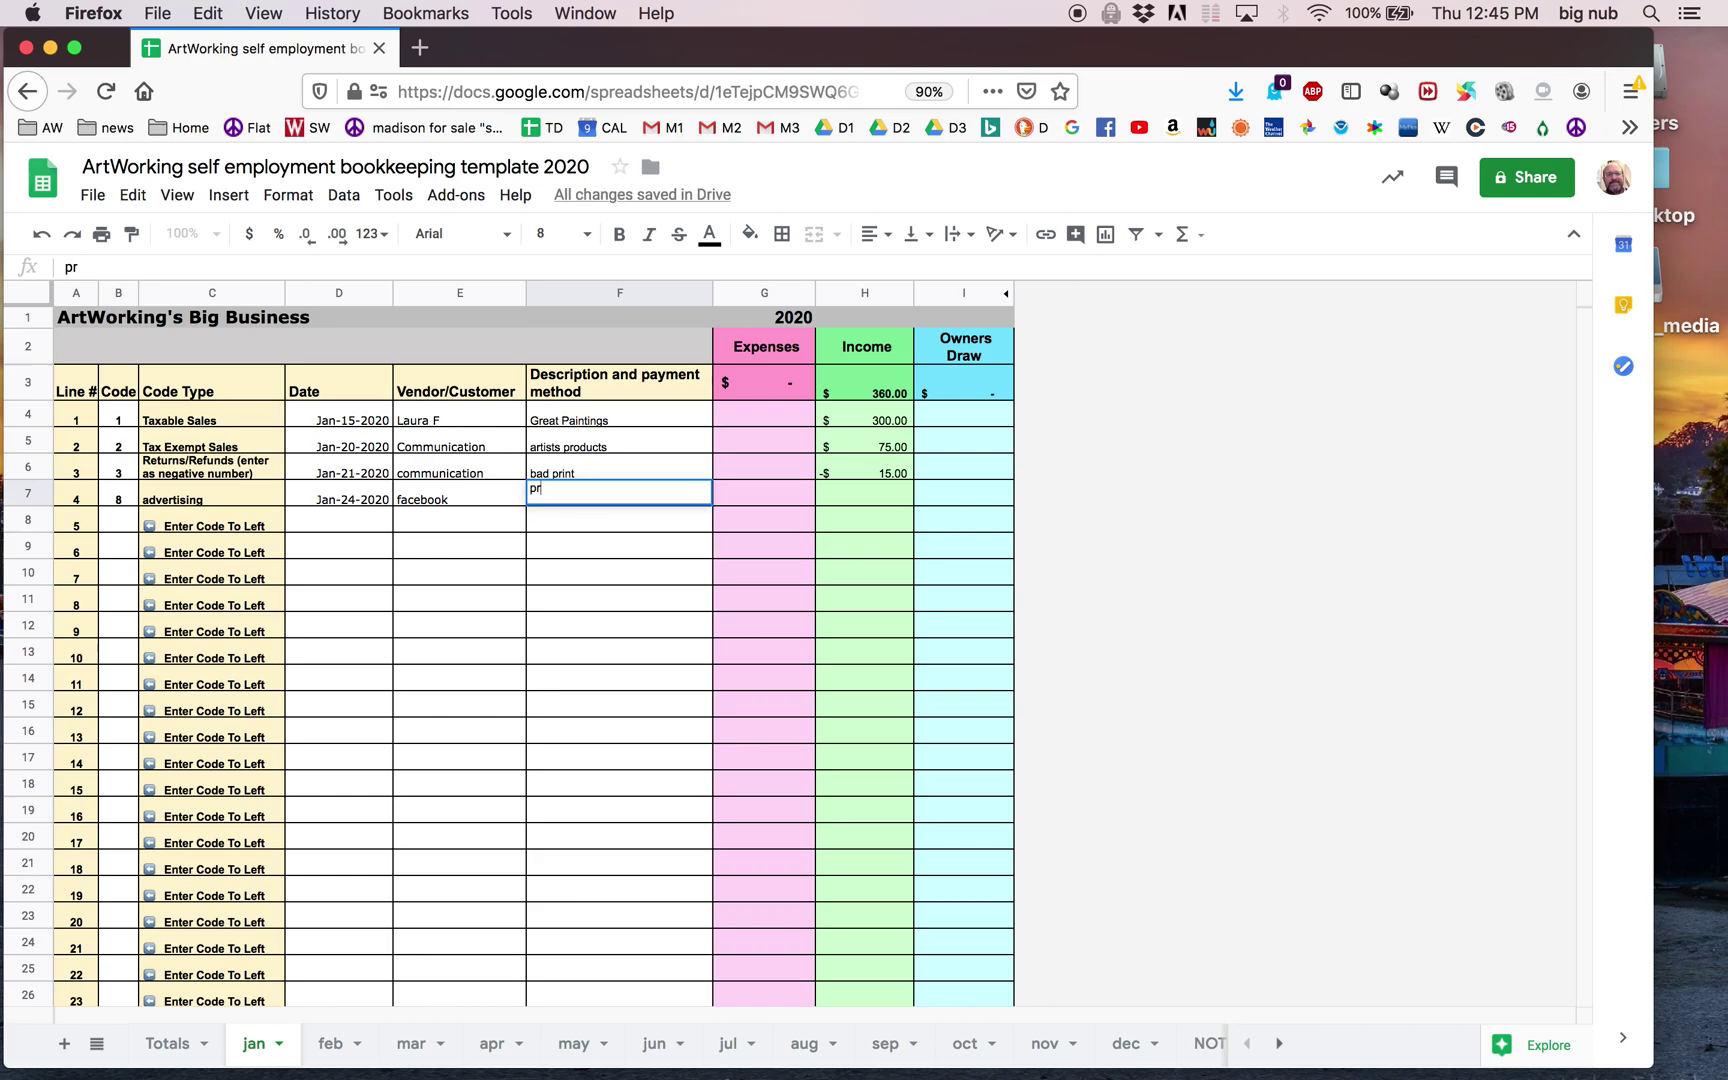
{"action": "type", "text": "omotion for coummunication show"}
{"action": "key", "text": "Return"}
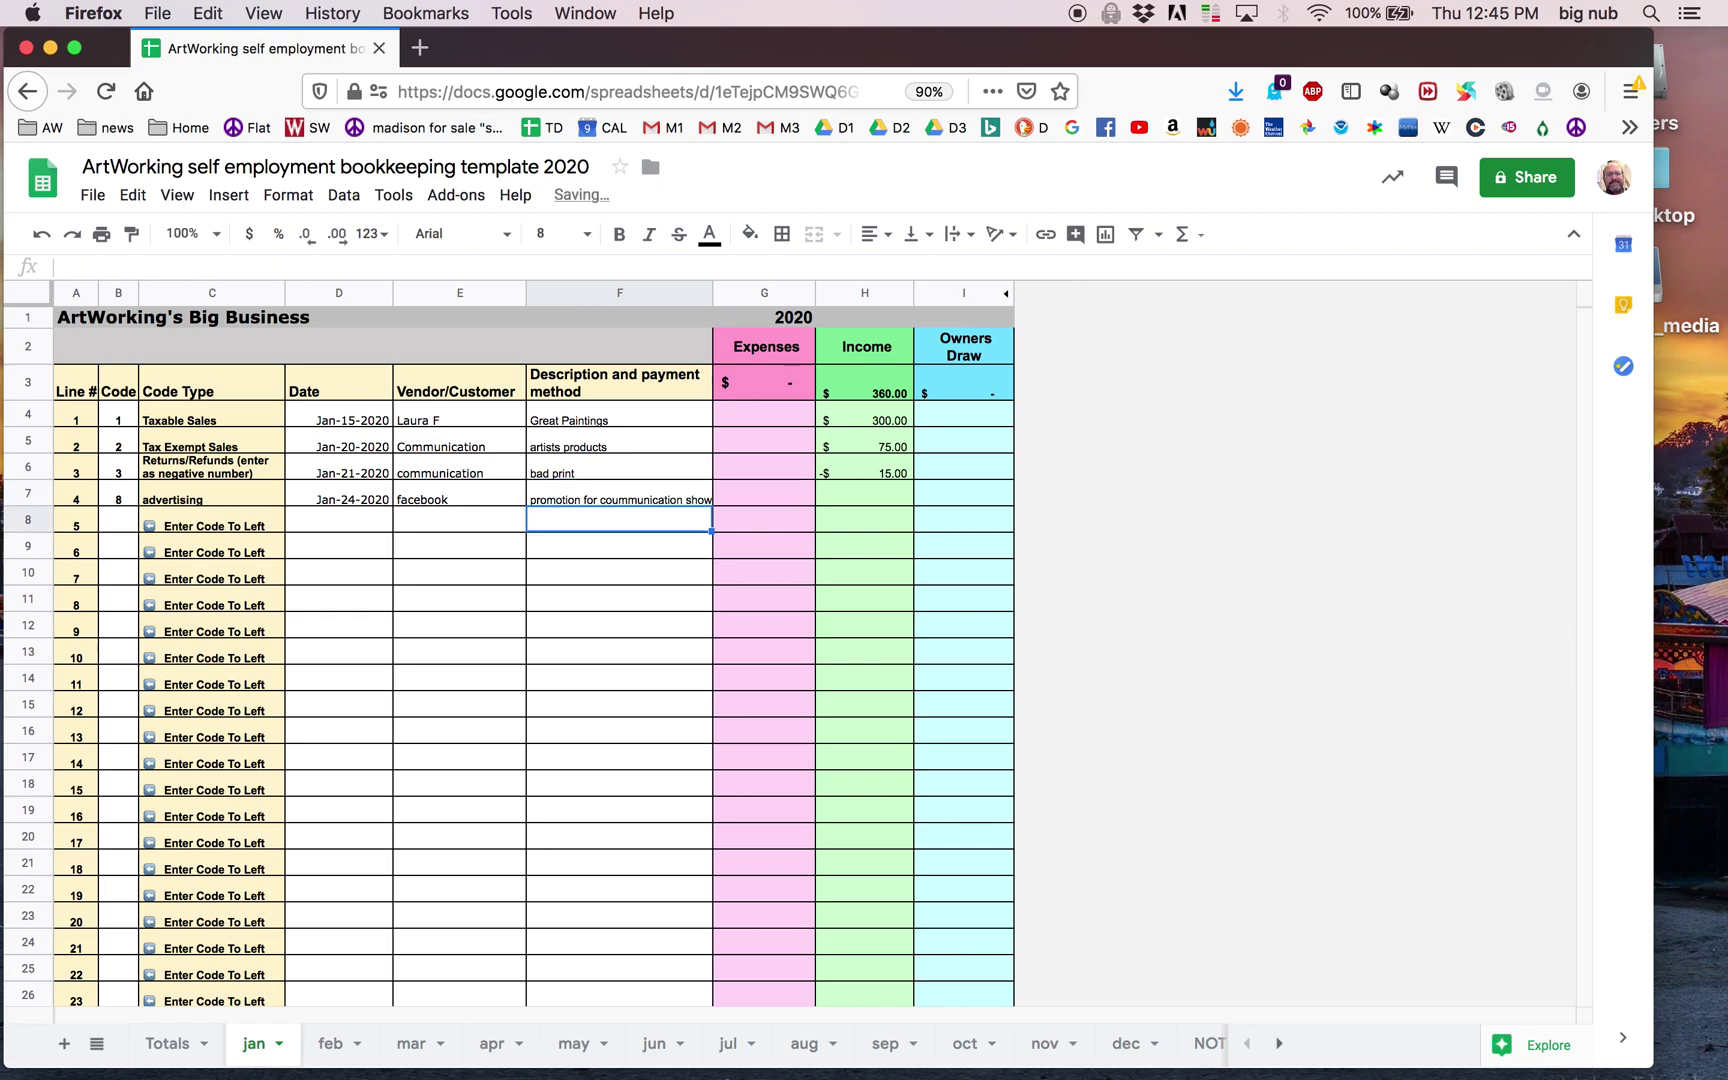
{"action": "left_click", "coordinate": [697, 498]}
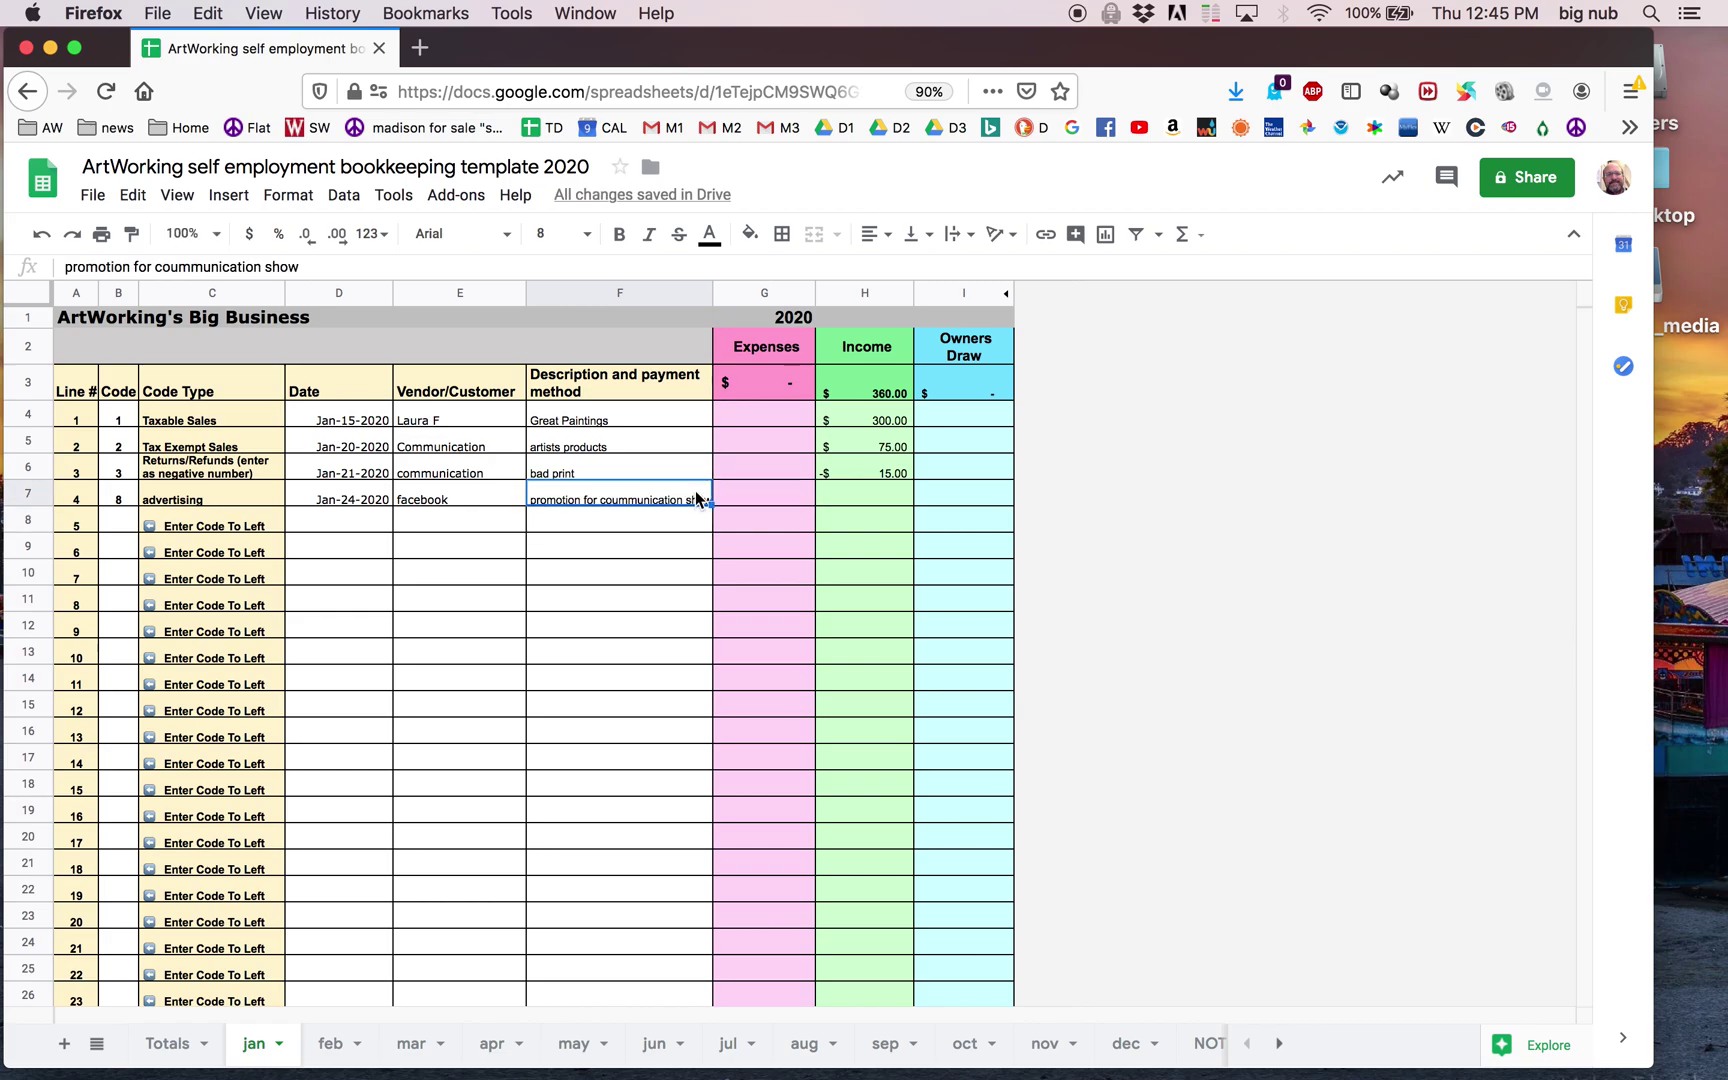
{"action": "left_click", "coordinate": [473, 495]}
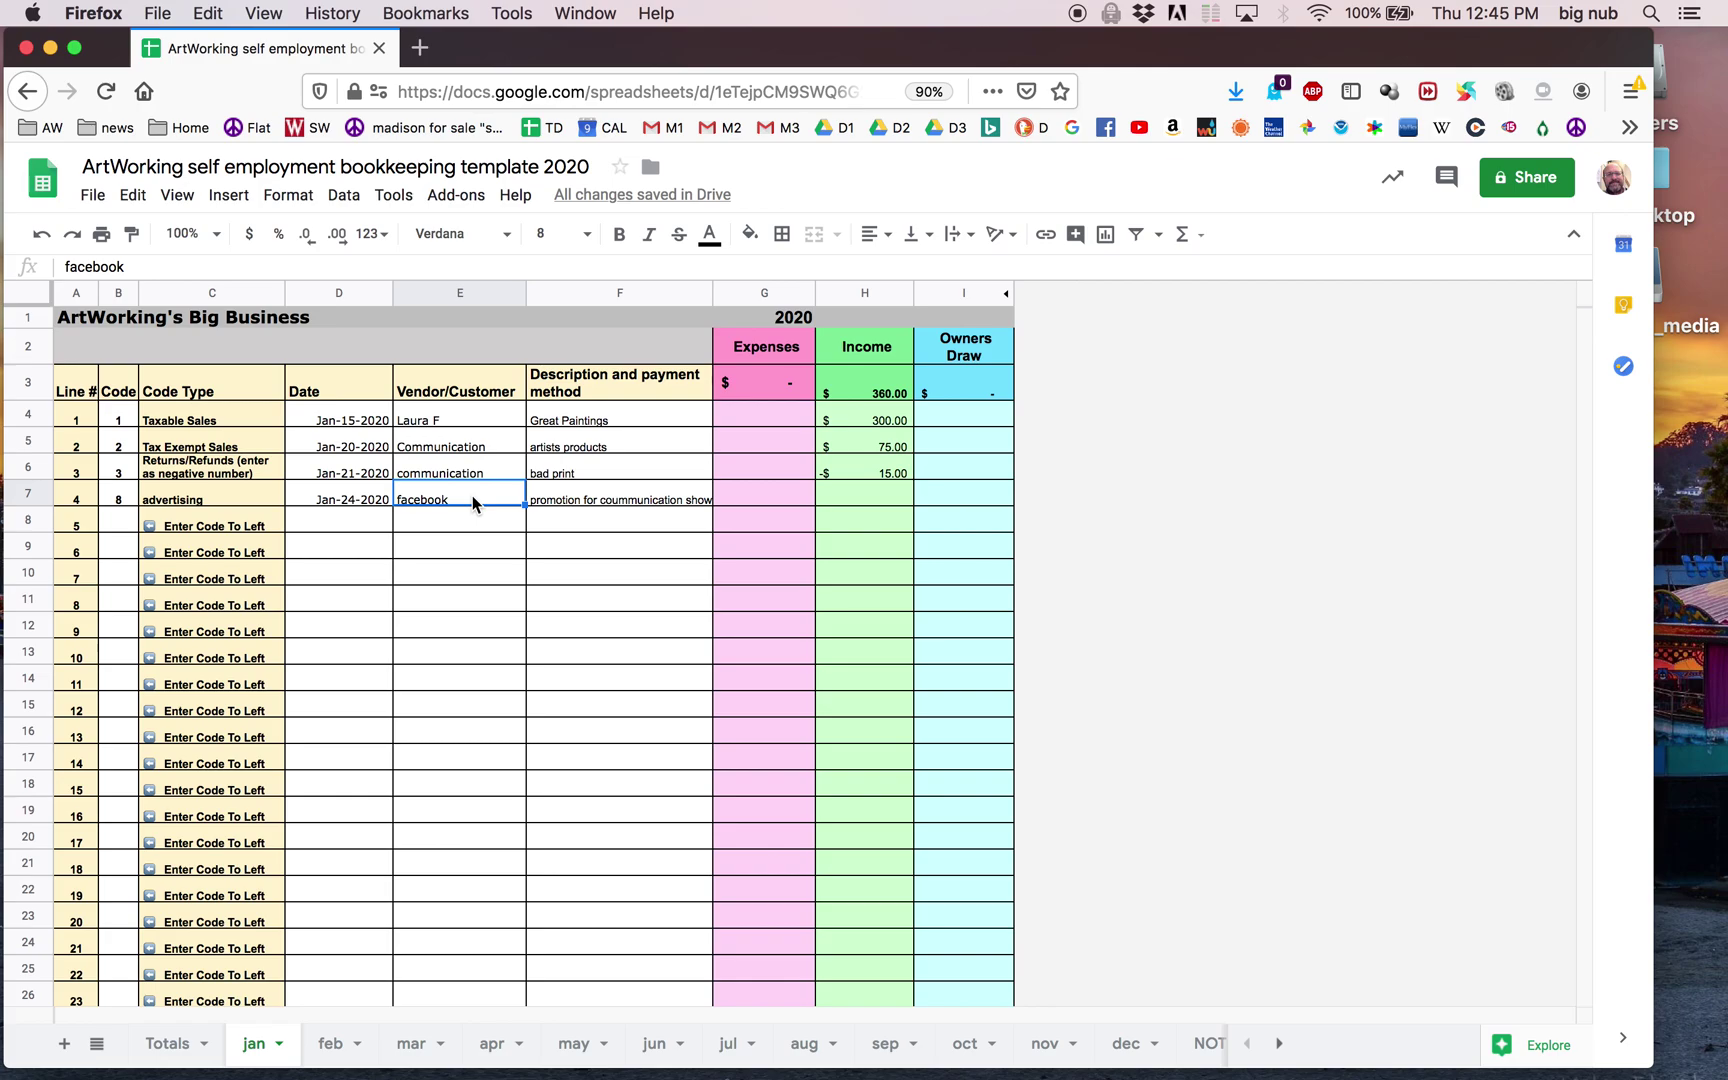
{"action": "left_click", "coordinate": [676, 487]}
{"action": "left_click", "coordinate": [498, 494]}
{"action": "left_click", "coordinate": [594, 504]}
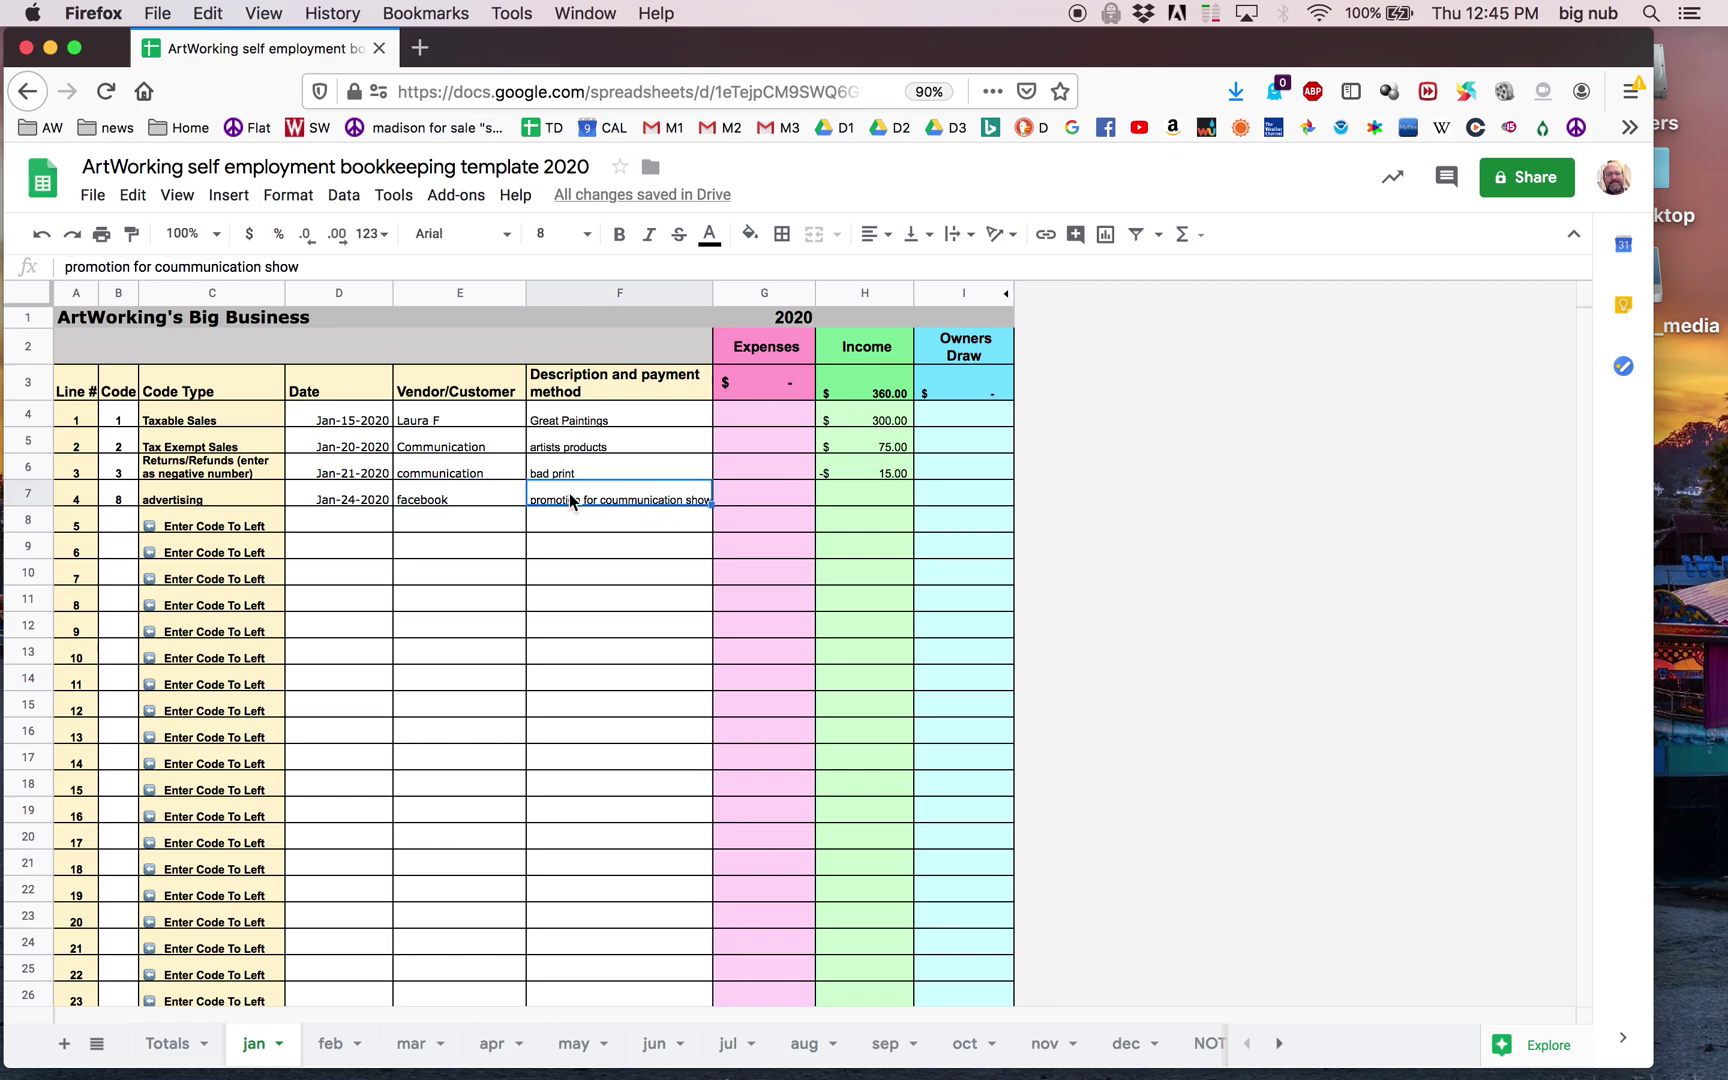
{"action": "left_click", "coordinate": [478, 494]}
{"action": "left_click", "coordinate": [598, 496]}
Step: Enter 50 as the expense on line 4 of the January sheet and review it alongside the description
{"action": "left_click", "coordinate": [777, 500]}
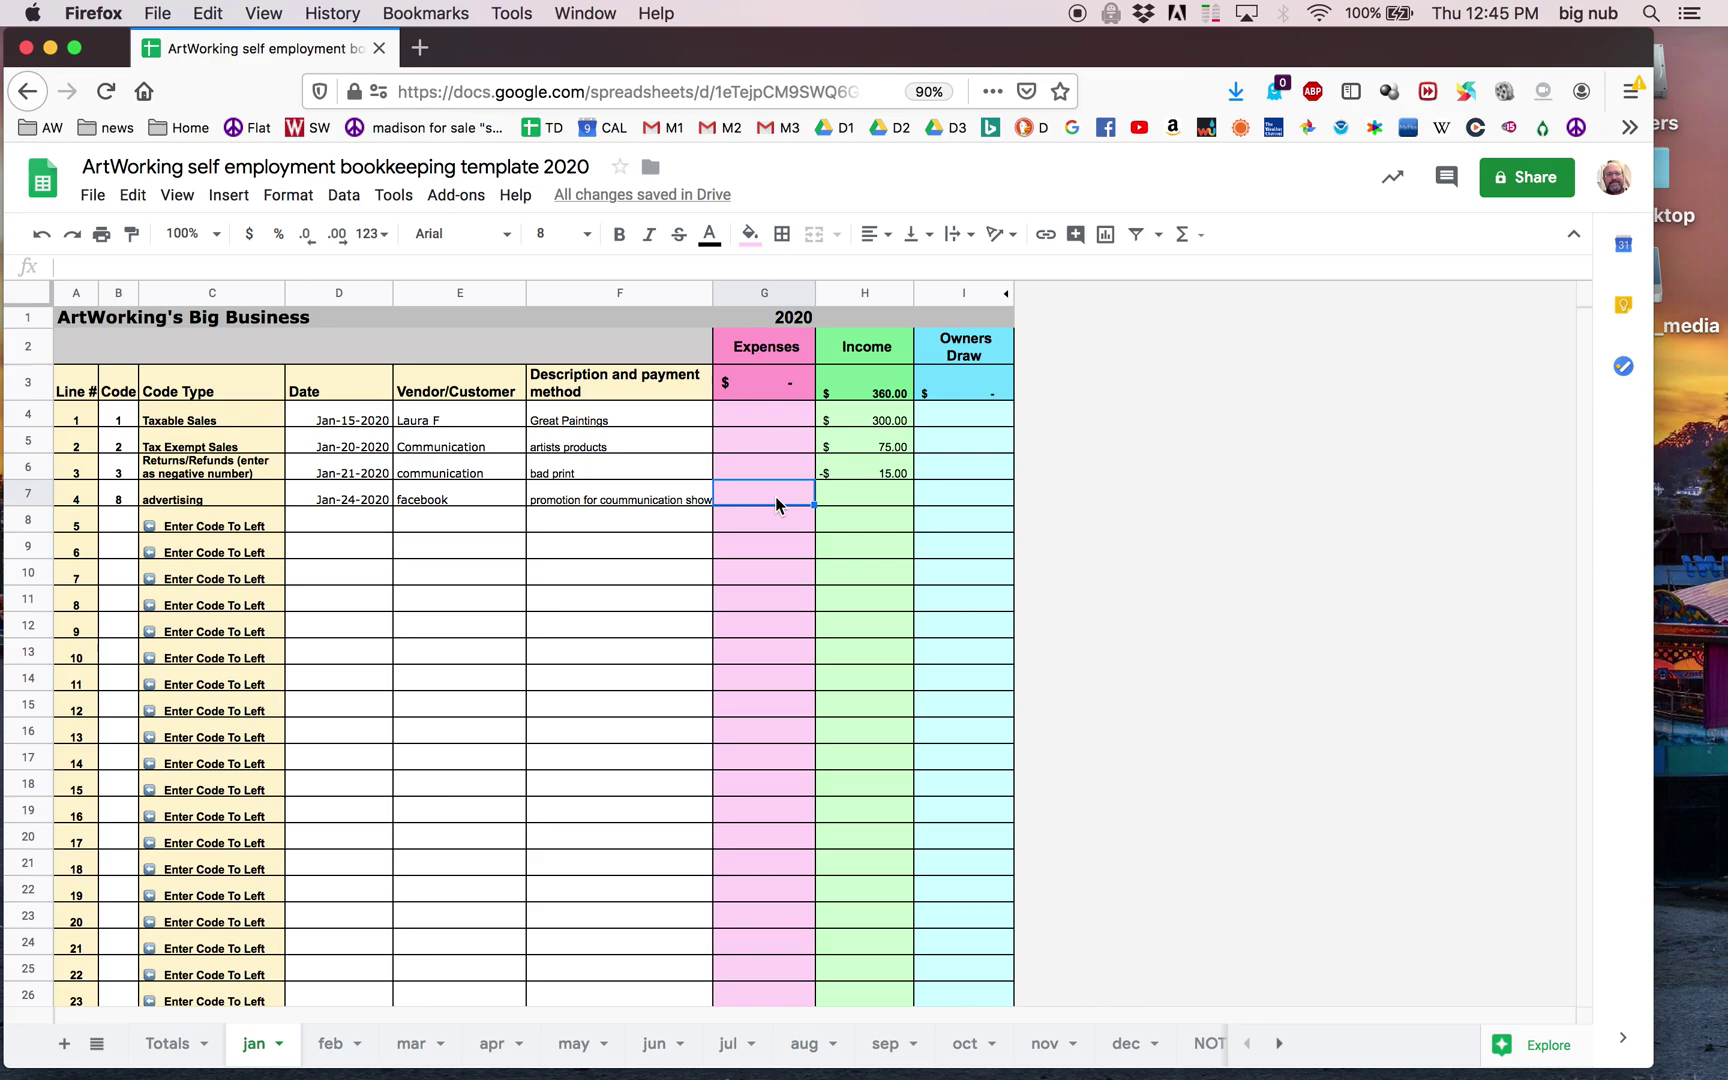
{"action": "type", "text": "50"}
{"action": "key", "text": "Return"}
{"action": "left_click", "coordinate": [755, 495]}
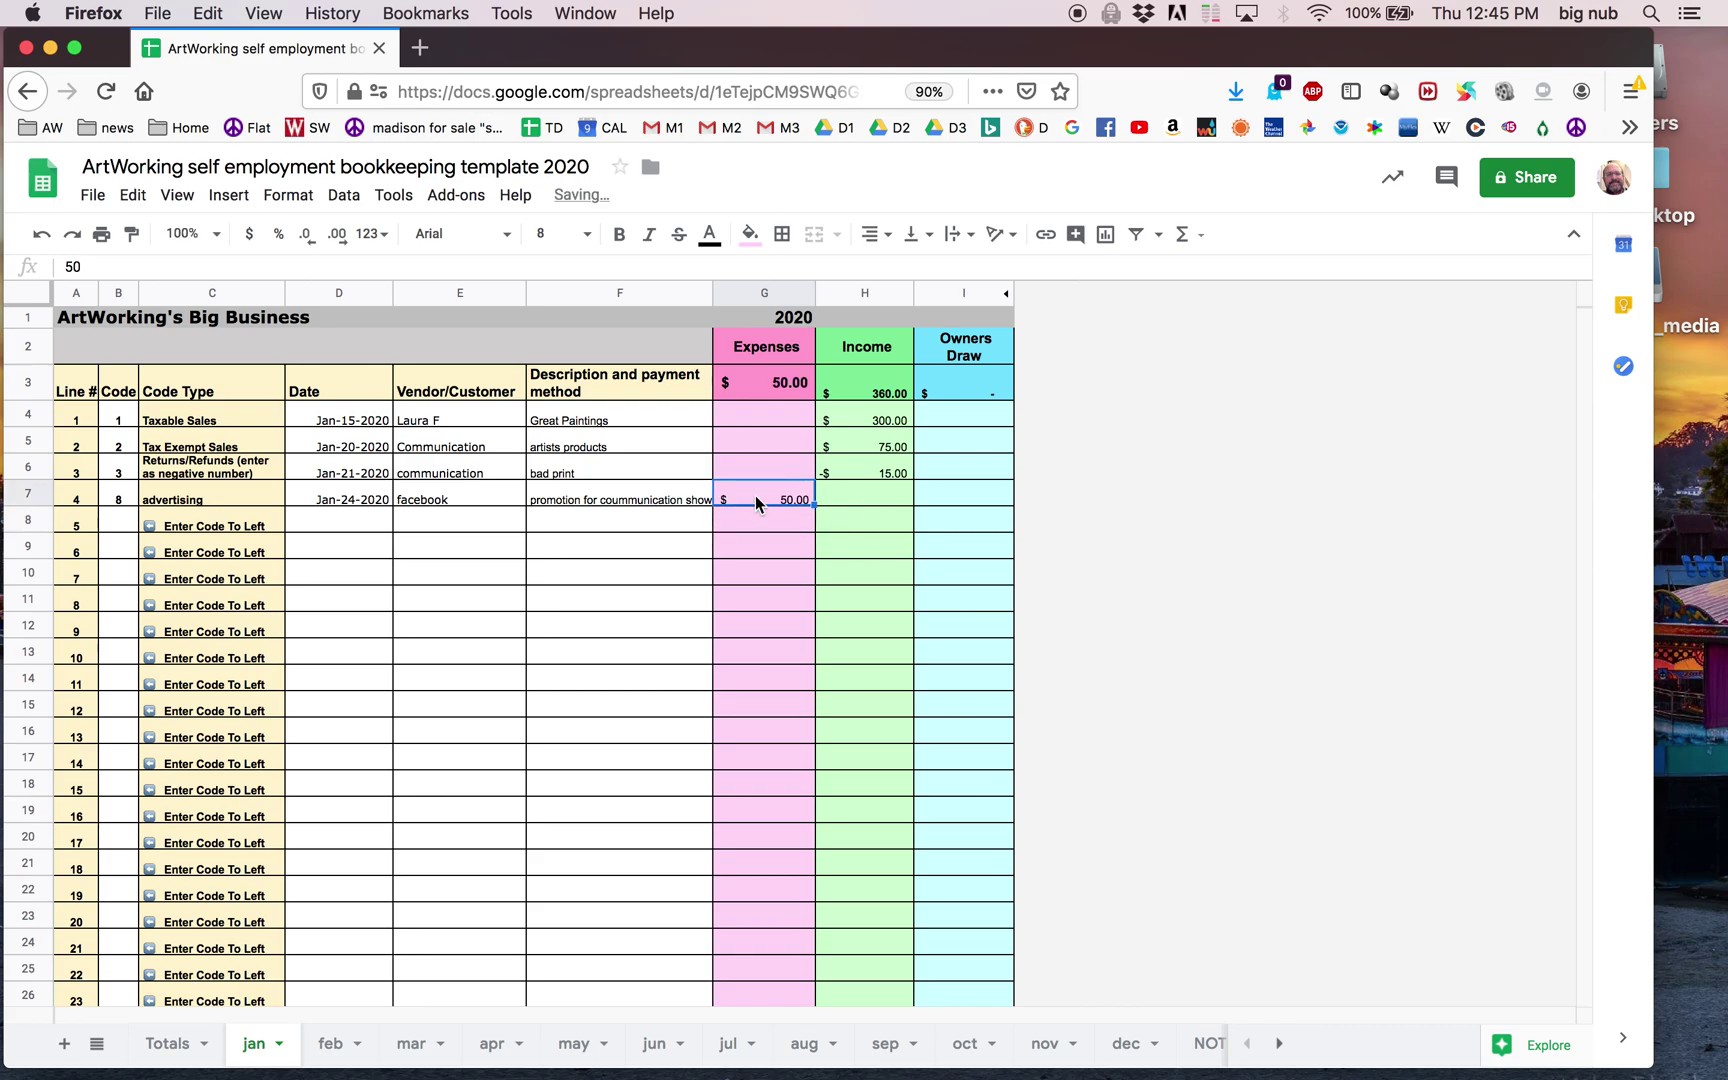
{"action": "left_click", "coordinate": [650, 491]}
{"action": "left_click", "coordinate": [747, 495]}
{"action": "left_click", "coordinate": [660, 500]}
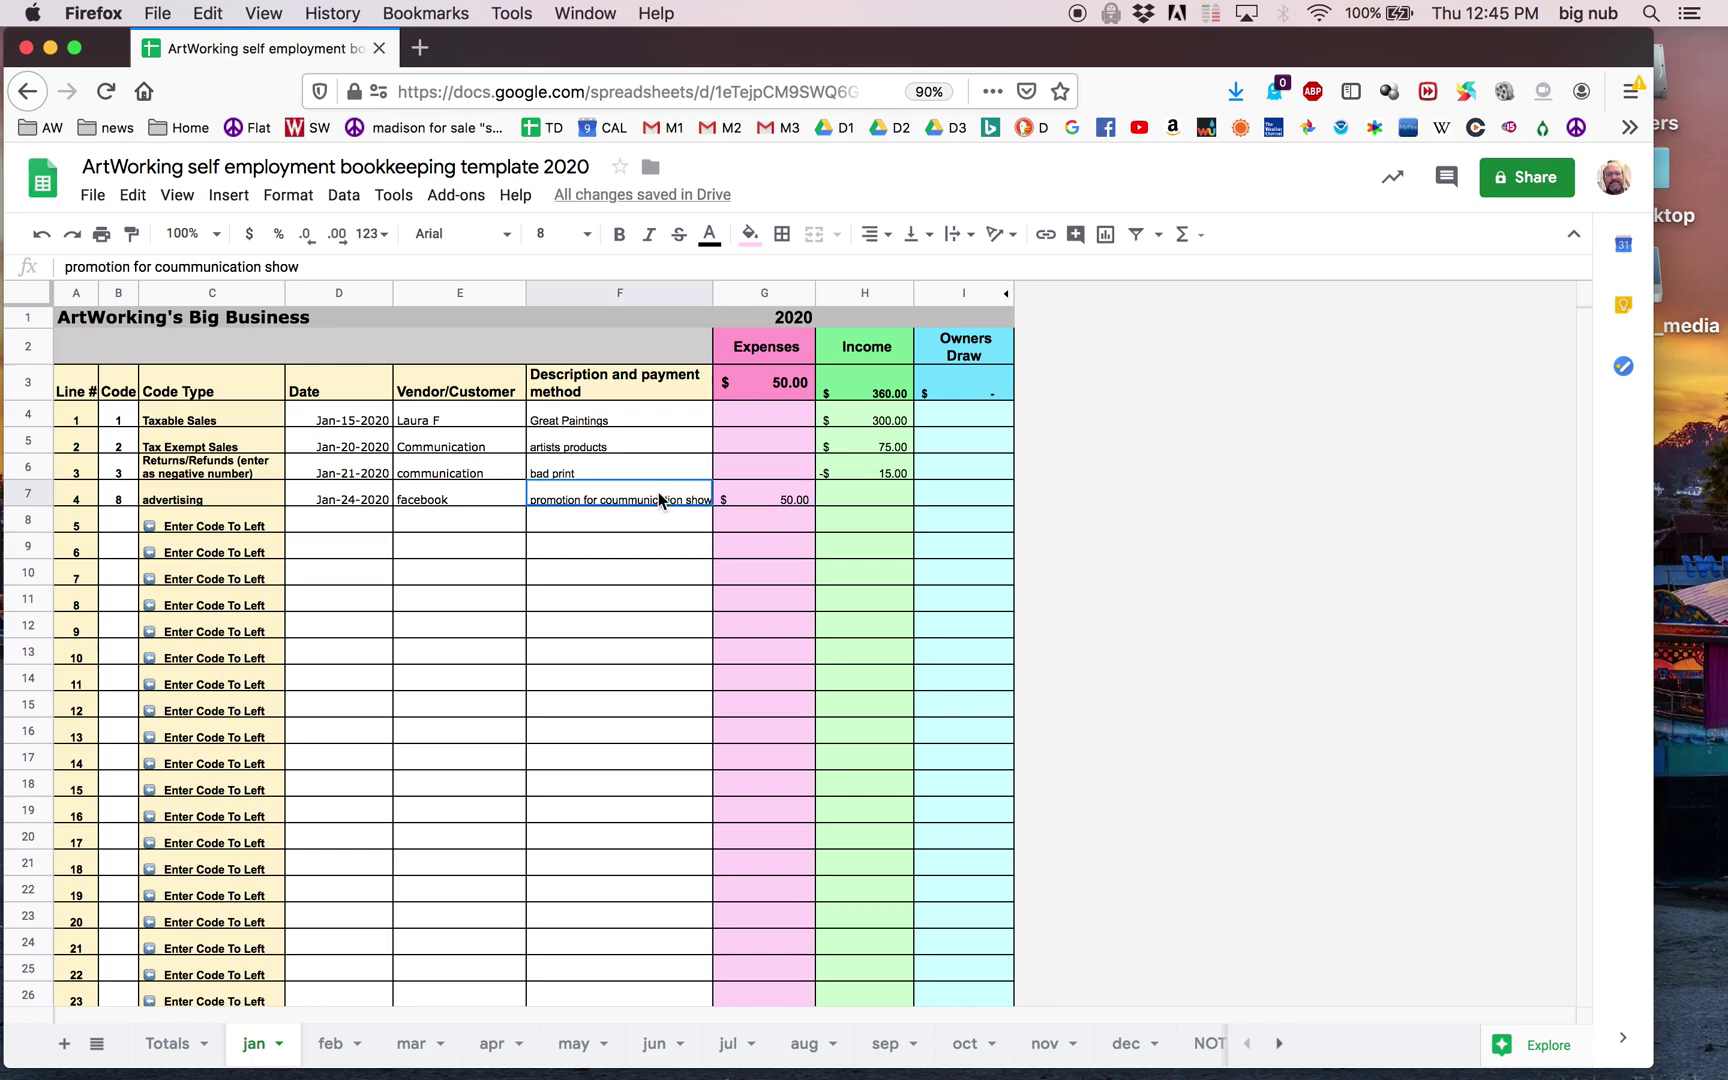
{"action": "left_click", "coordinate": [757, 499]}
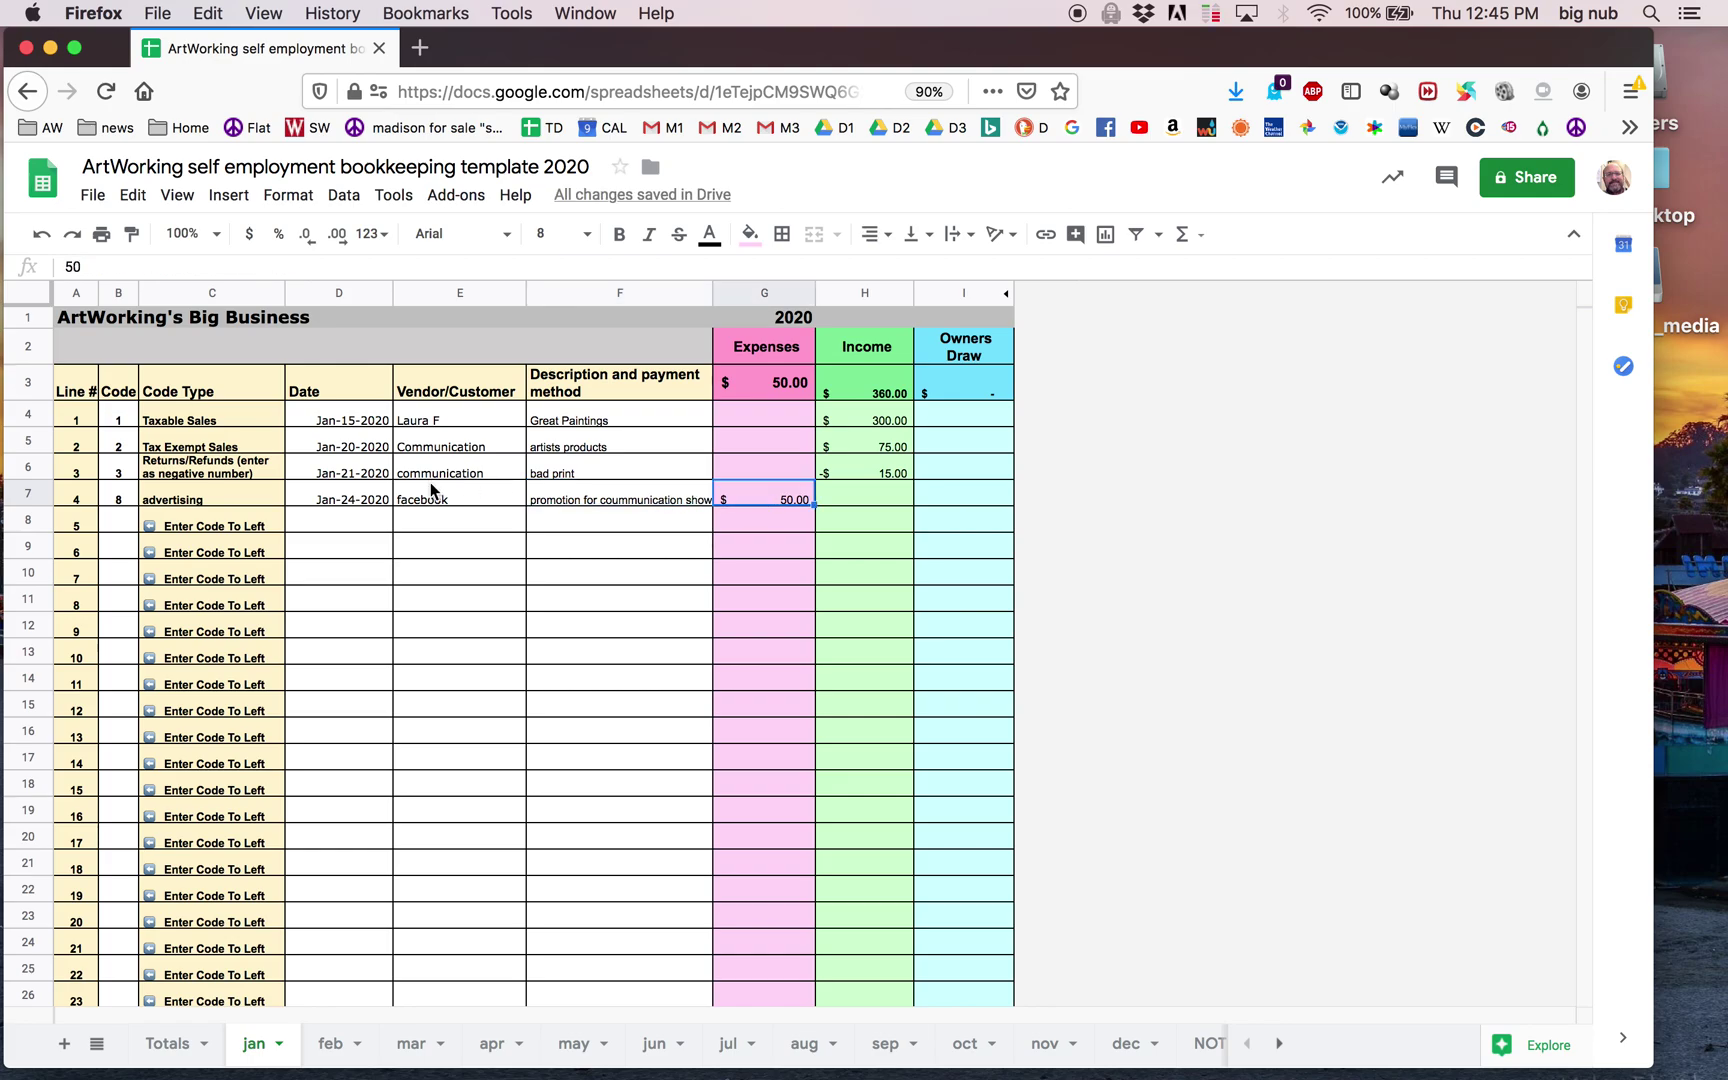
Step: Check how the January advertising expense carries into the category, monthly and quarterly tables on the Totals sheet
{"action": "left_click", "coordinate": [167, 1043]}
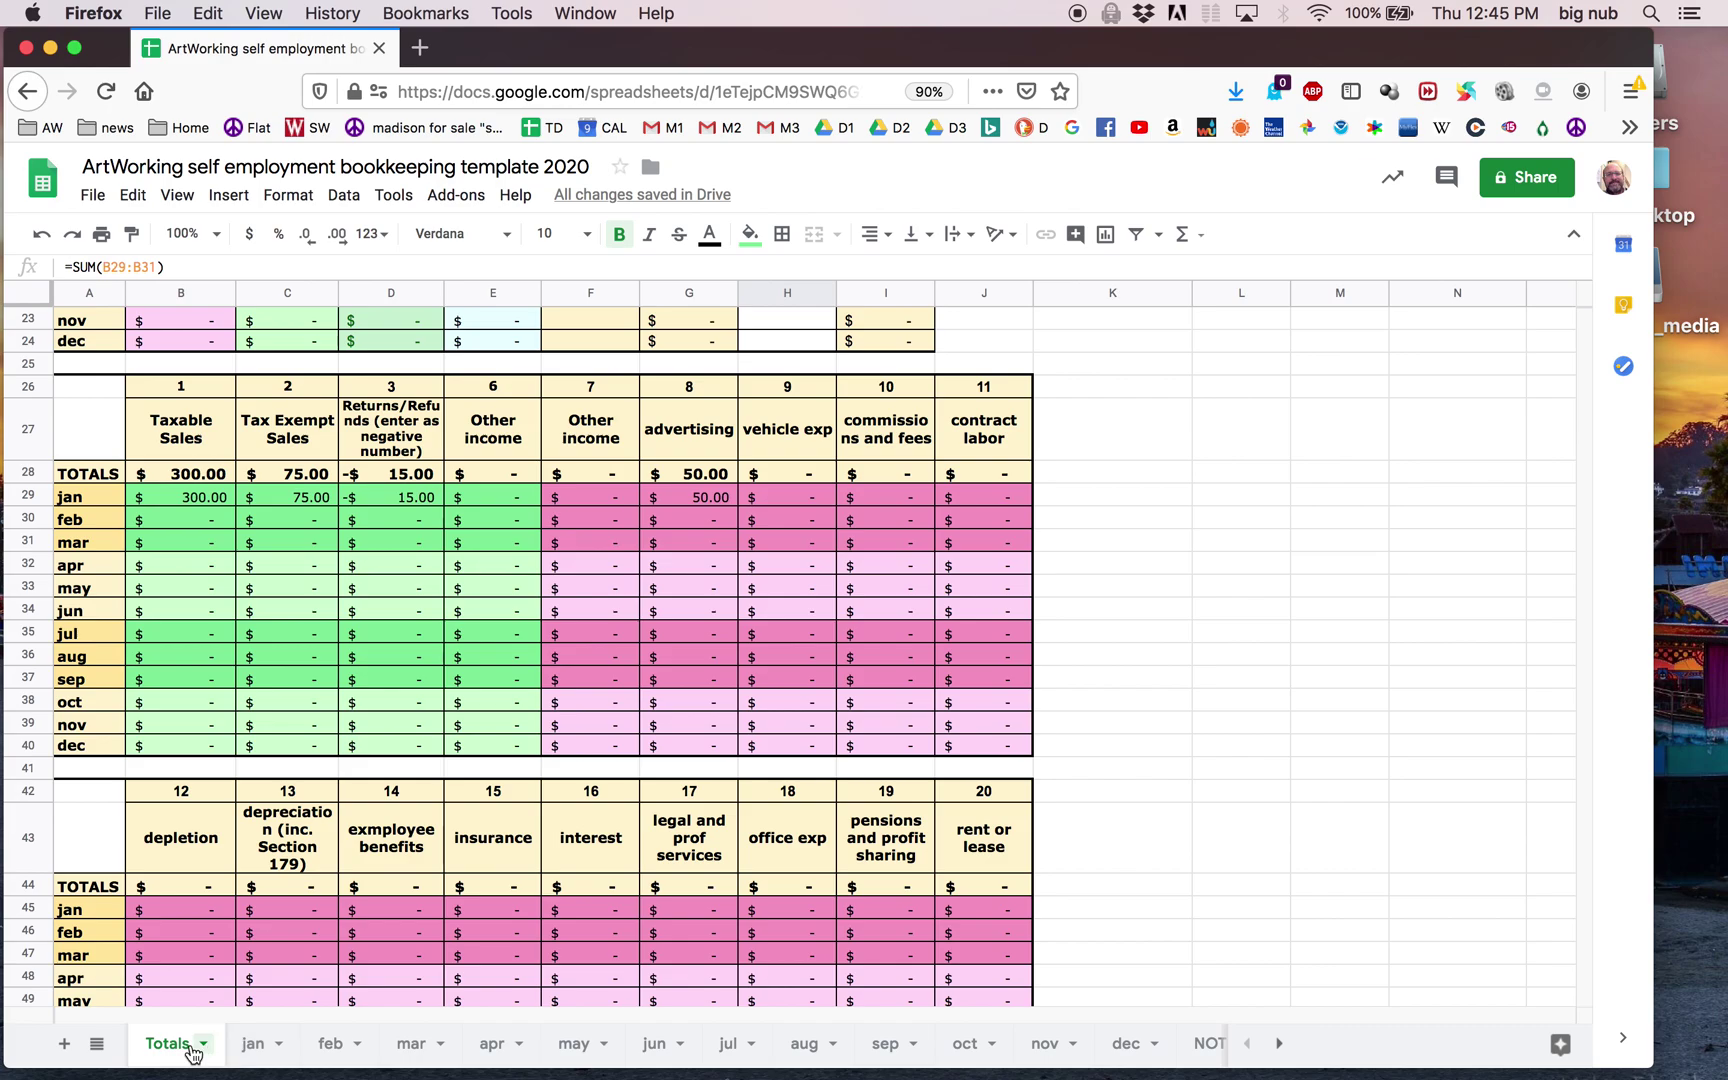
{"action": "left_click", "coordinate": [250, 1046]}
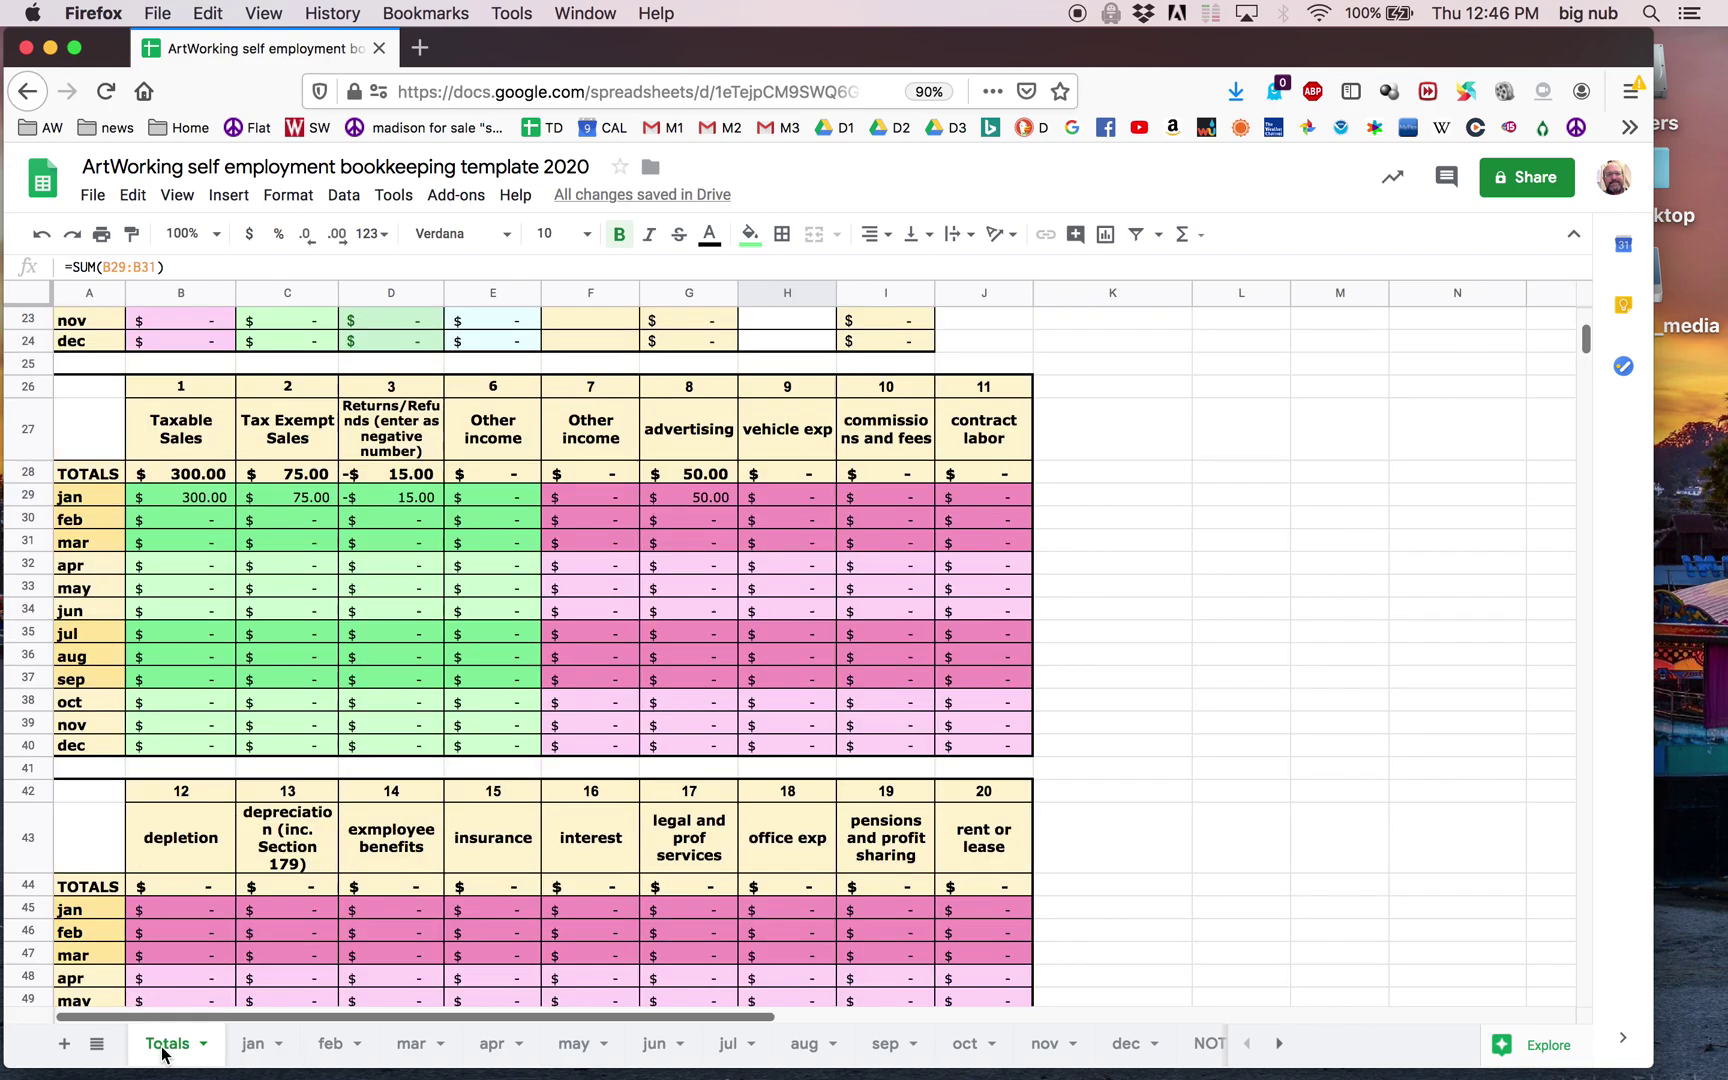
{"action": "left_click", "coordinate": [172, 1043]}
{"action": "scroll", "coordinate": [472, 722], "scroll_direction": "up", "scroll_amount": 10}
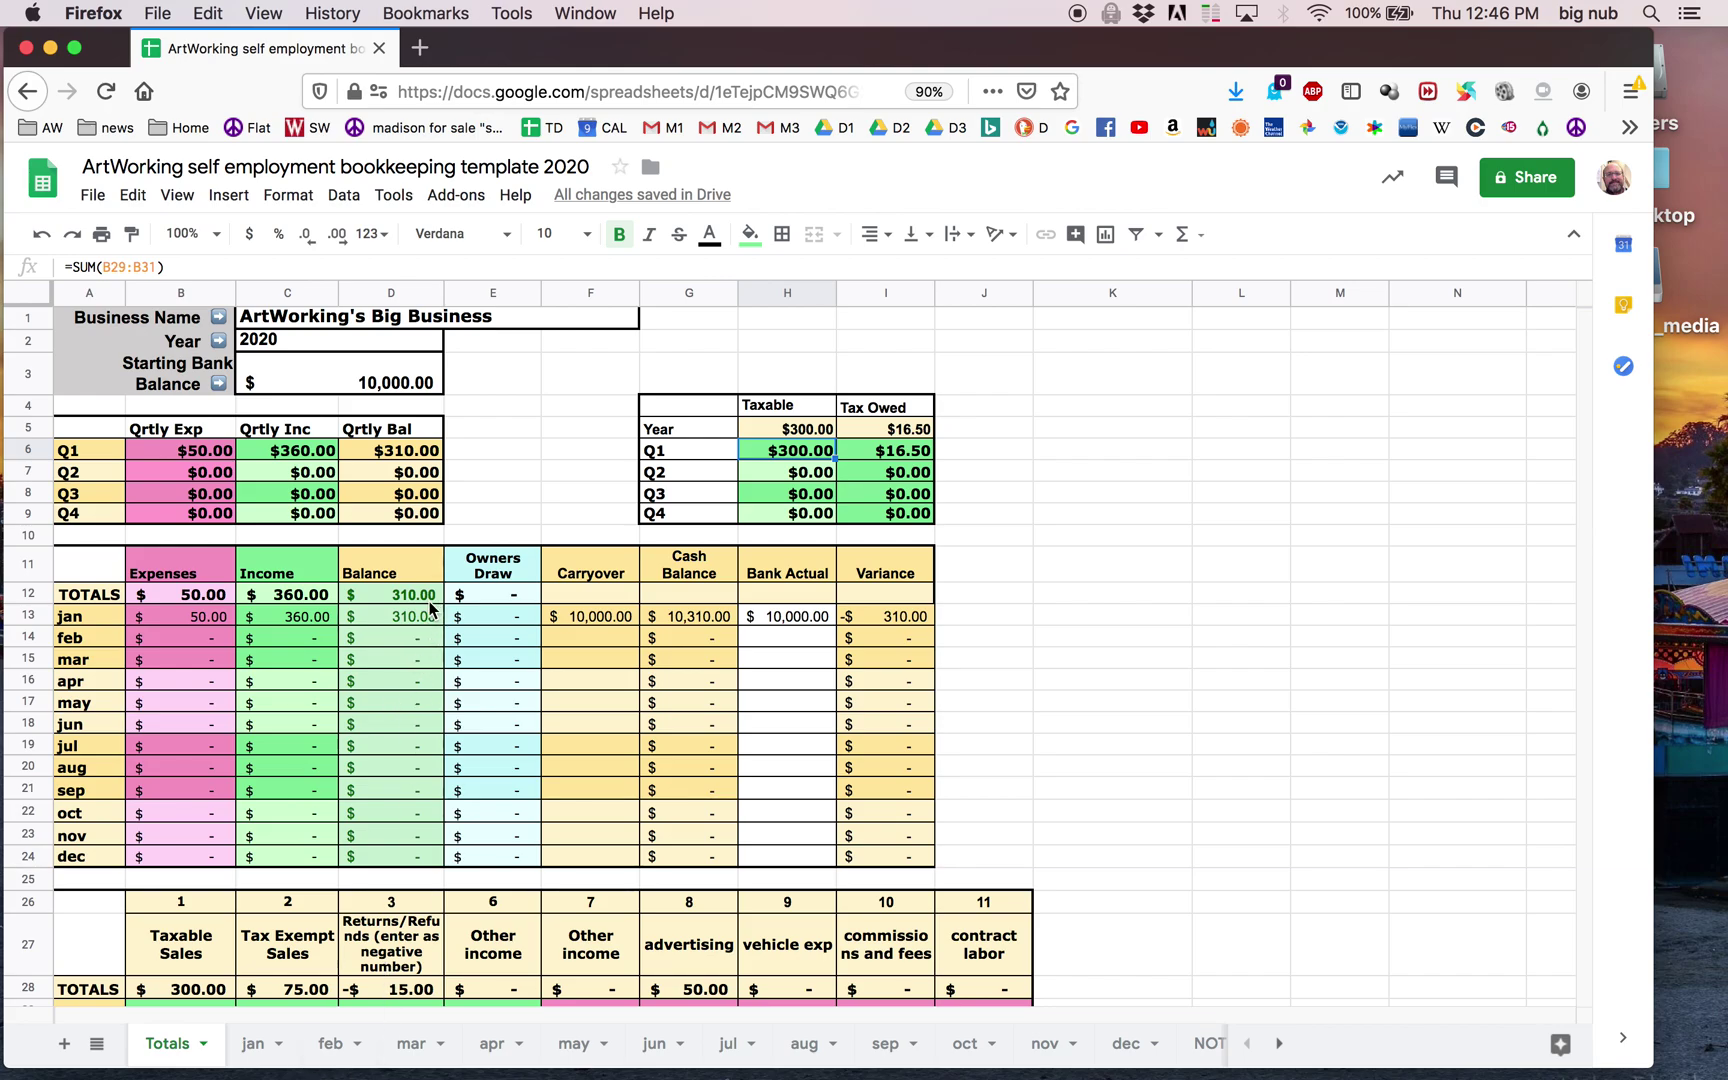
Step: Enter the date 1/25 and "owners draw" as the vendor on line 5 of the January sheet
{"action": "left_click", "coordinate": [253, 1043]}
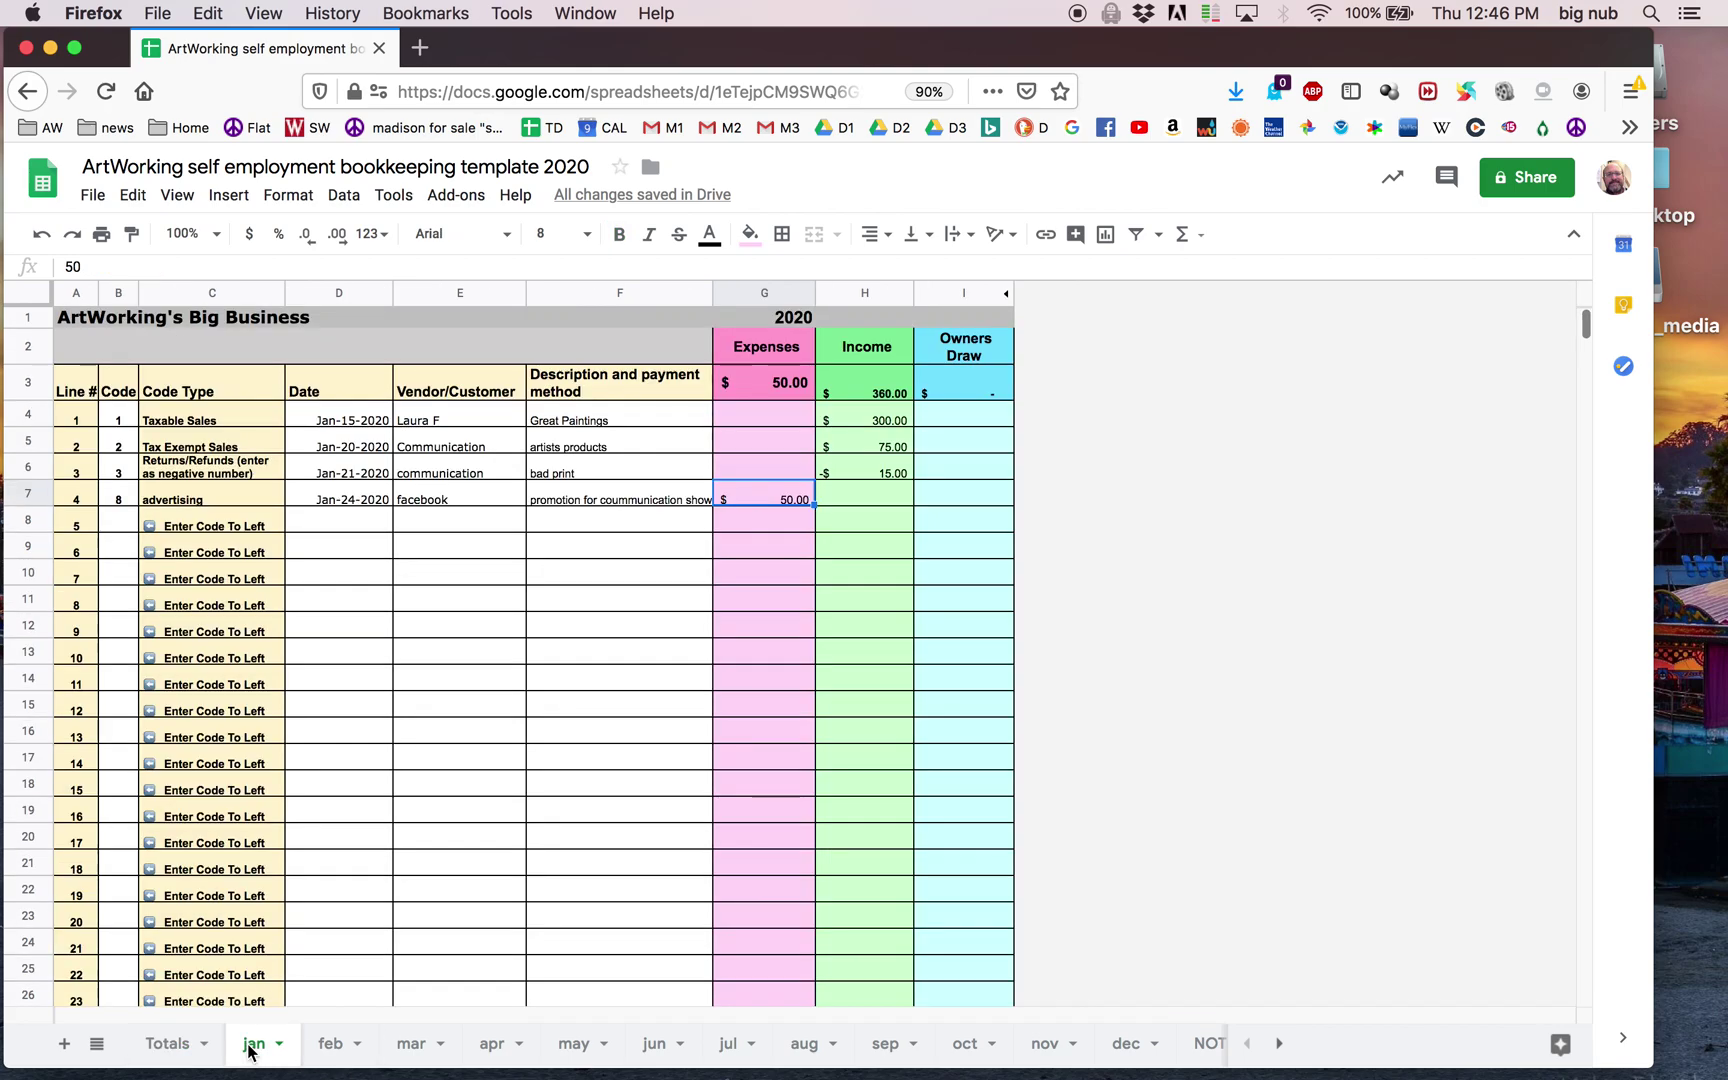
{"action": "left_click", "coordinate": [335, 523]}
{"action": "type", "text": "1/"}
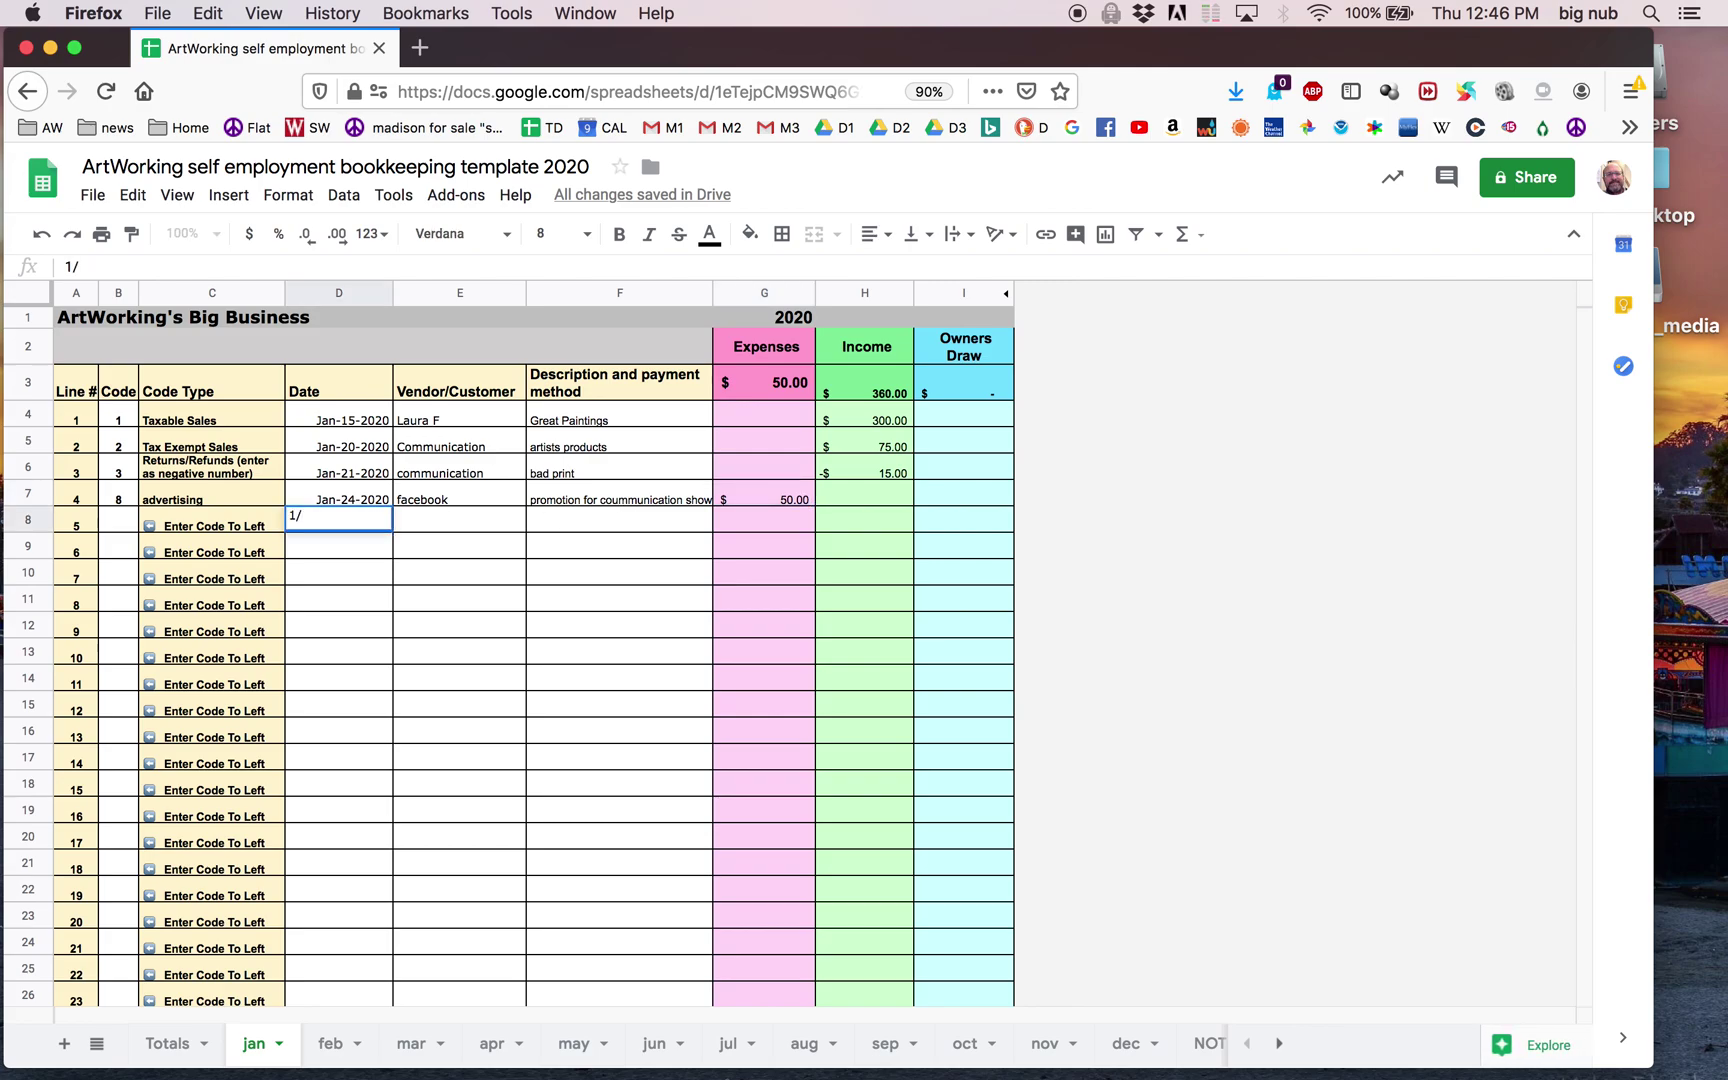
{"action": "type", "text": "25"}
{"action": "key", "text": "Tab"}
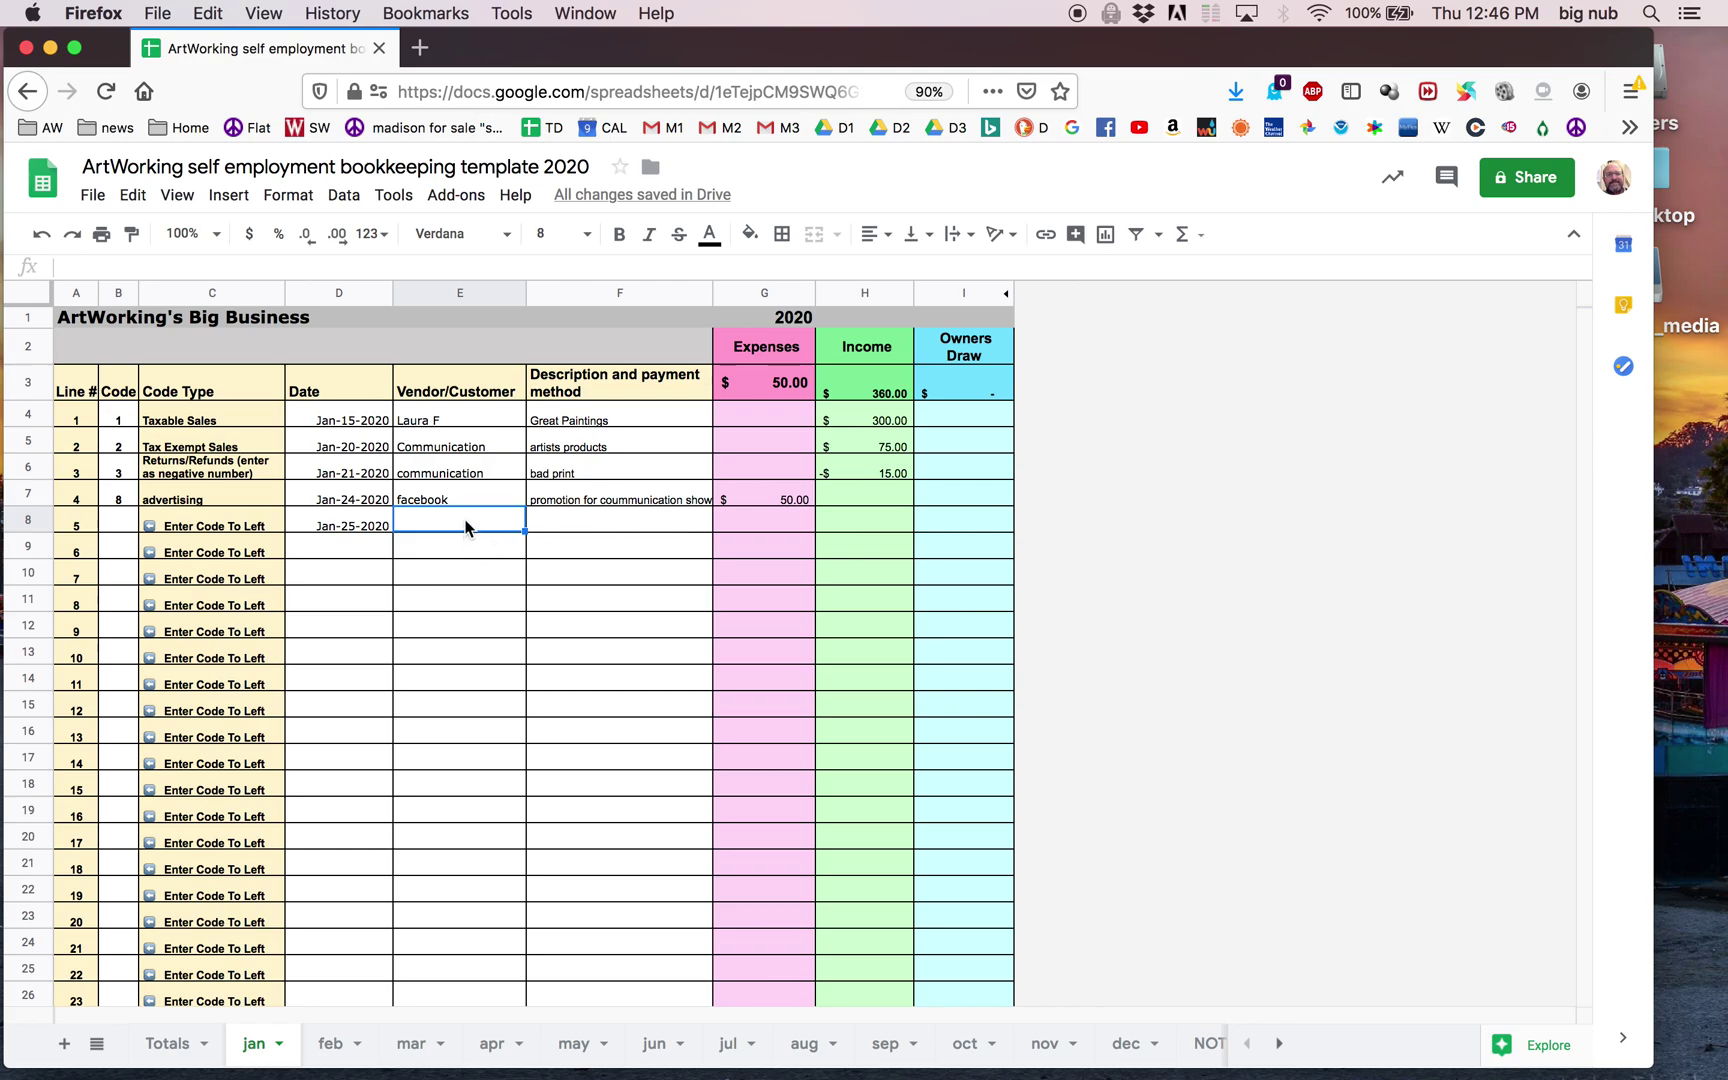
{"action": "type", "text": "owners draw"}
{"action": "key", "text": "Return"}
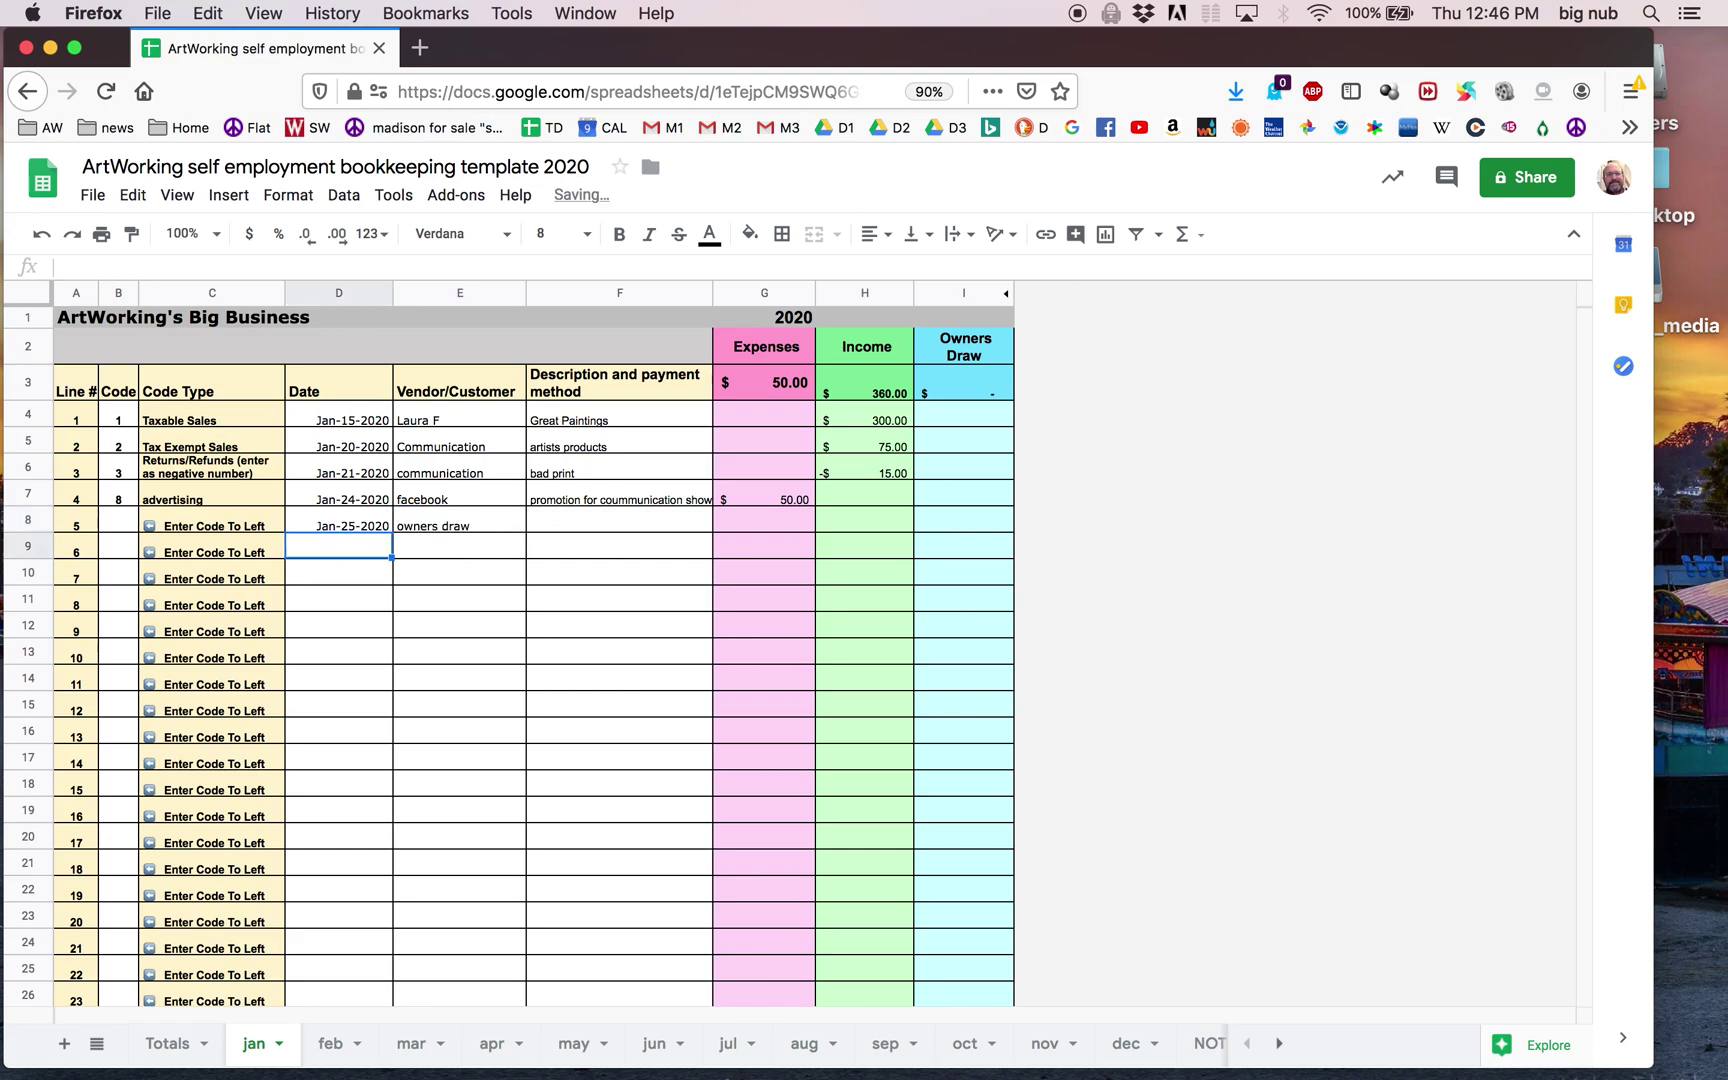
Step: Look up the owner's draw code on the Totals sheet and enter 50 as the code on line 5 of the January sheet
{"action": "left_click", "coordinate": [167, 1043]}
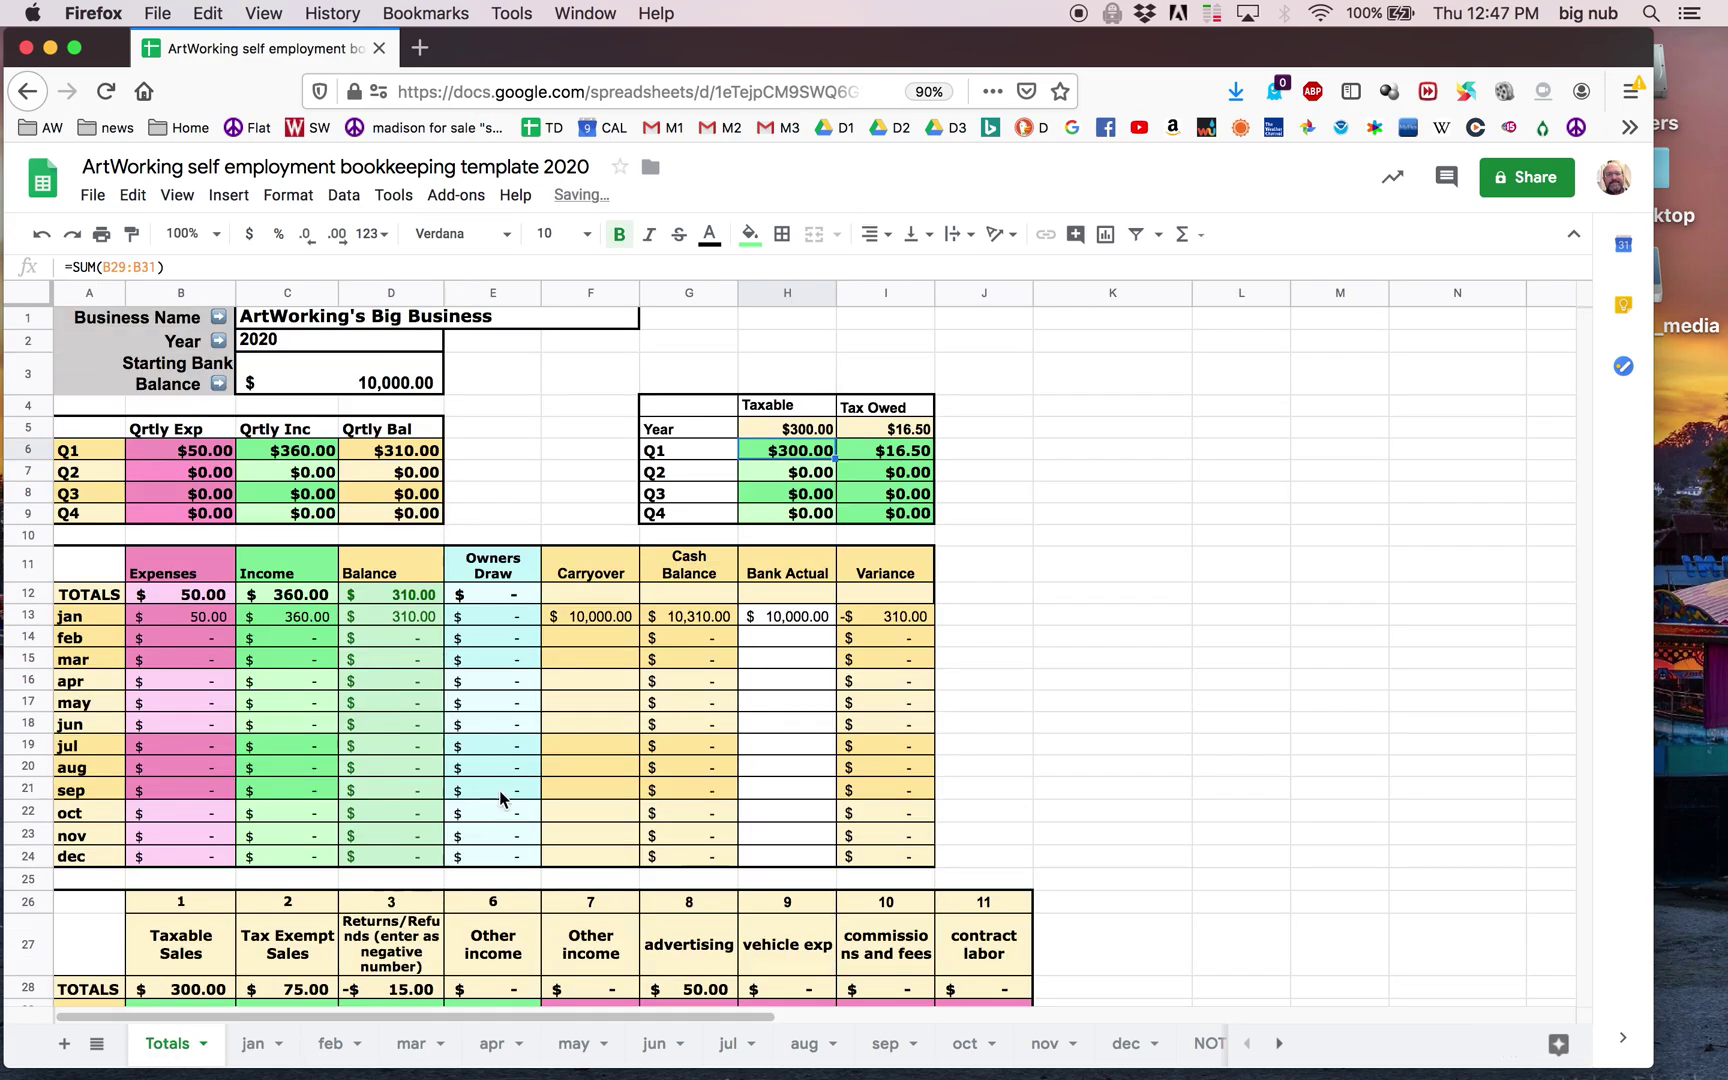
{"action": "scroll", "coordinate": [548, 805], "scroll_direction": "down", "scroll_amount": 10}
{"action": "scroll", "coordinate": [547, 812], "scroll_direction": "down", "scroll_amount": 6}
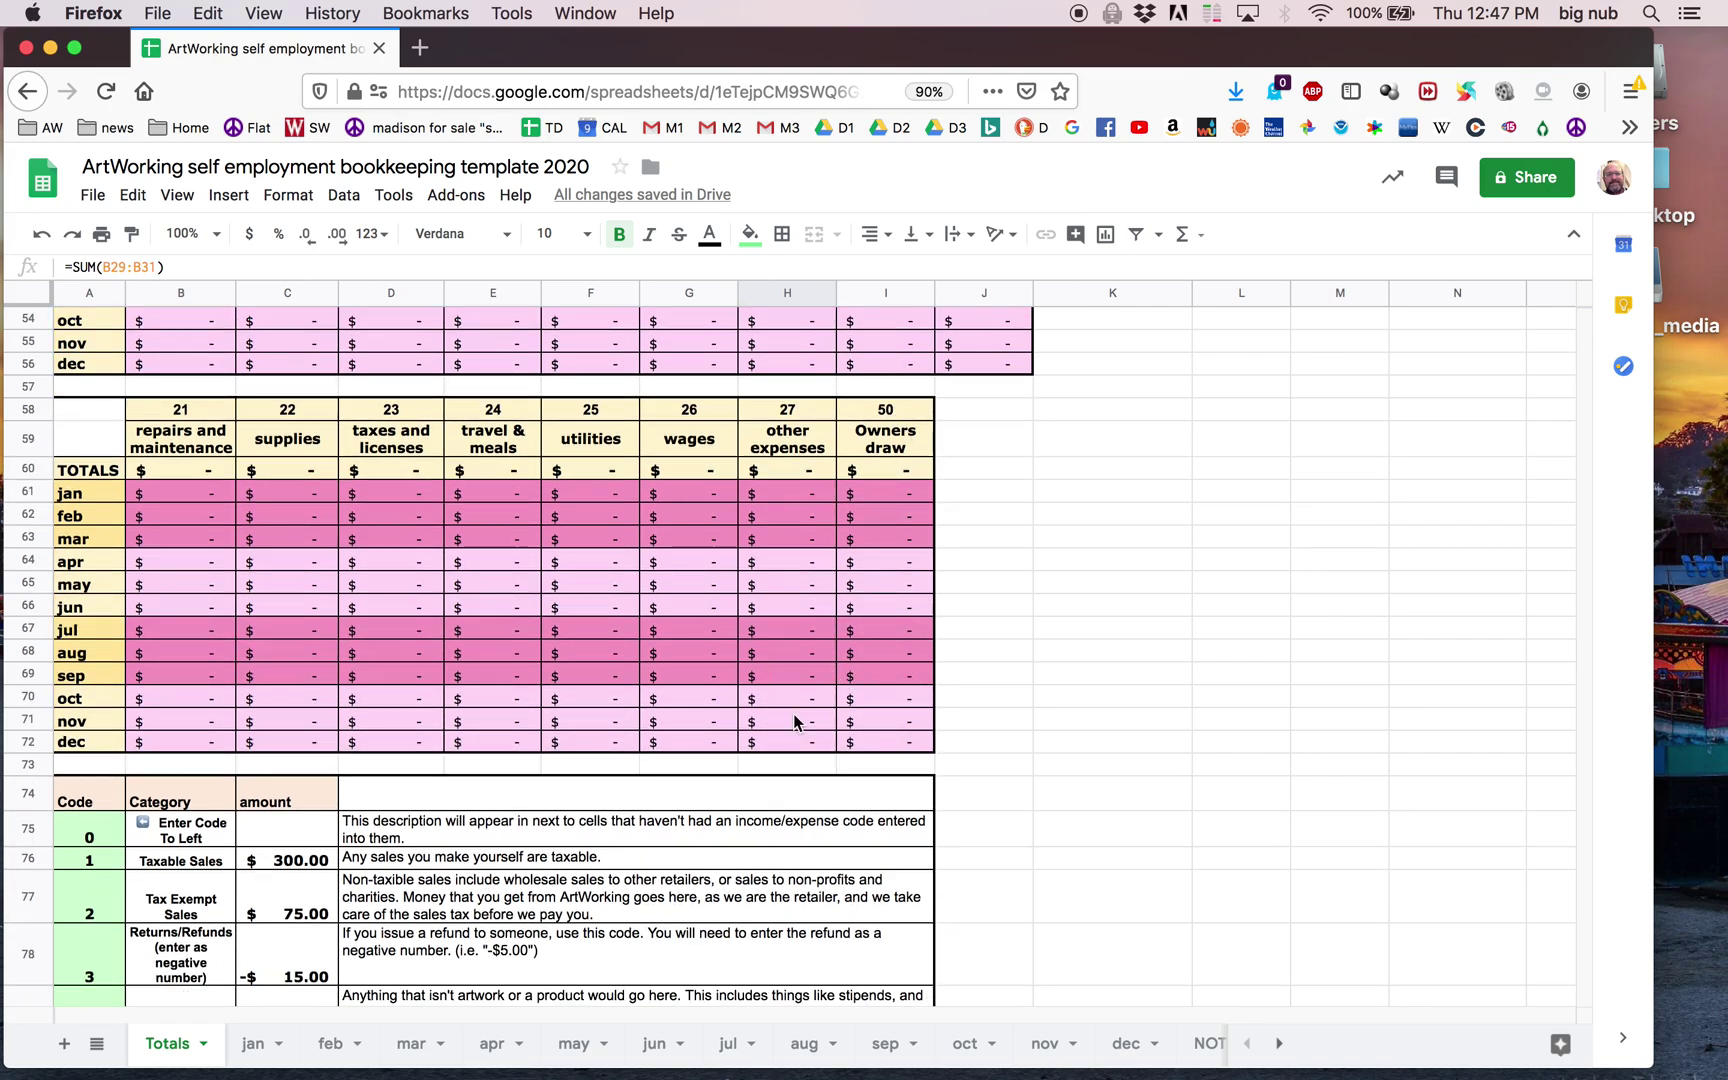
{"action": "scroll", "coordinate": [792, 715], "scroll_direction": "up", "scroll_amount": 16}
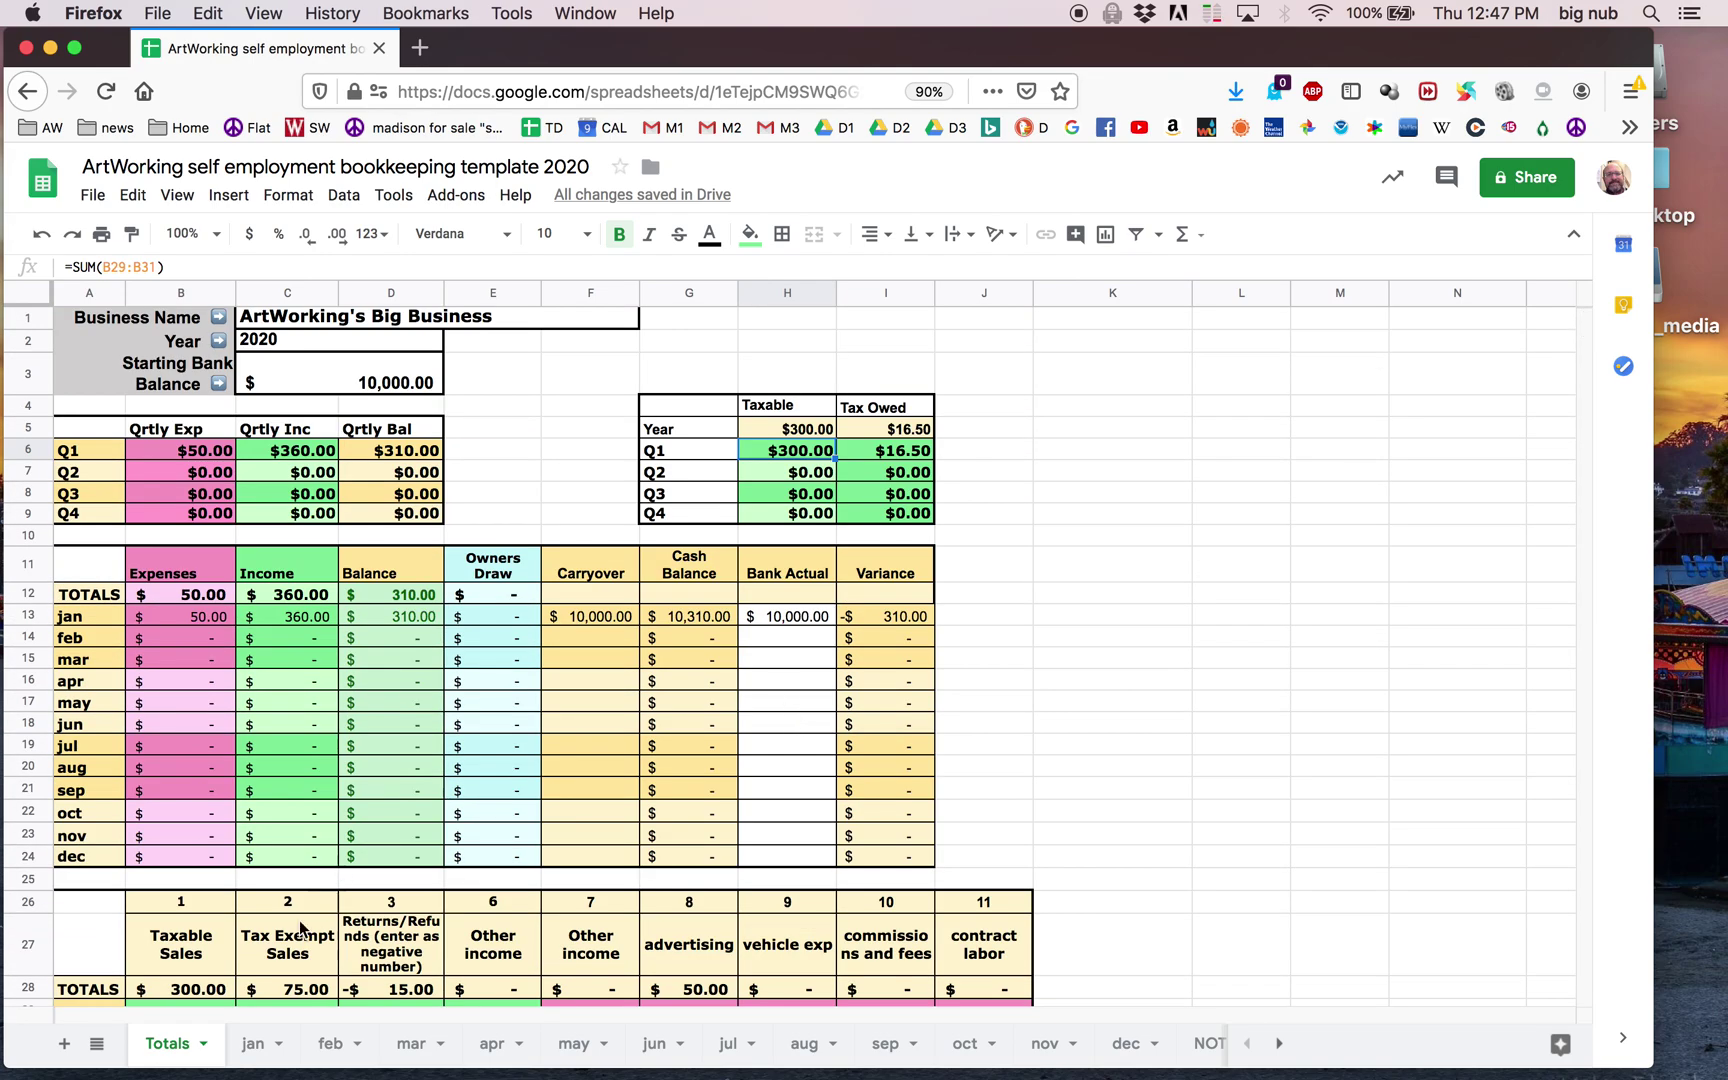
{"action": "left_click", "coordinate": [254, 1043]}
{"action": "left_click", "coordinate": [131, 522]}
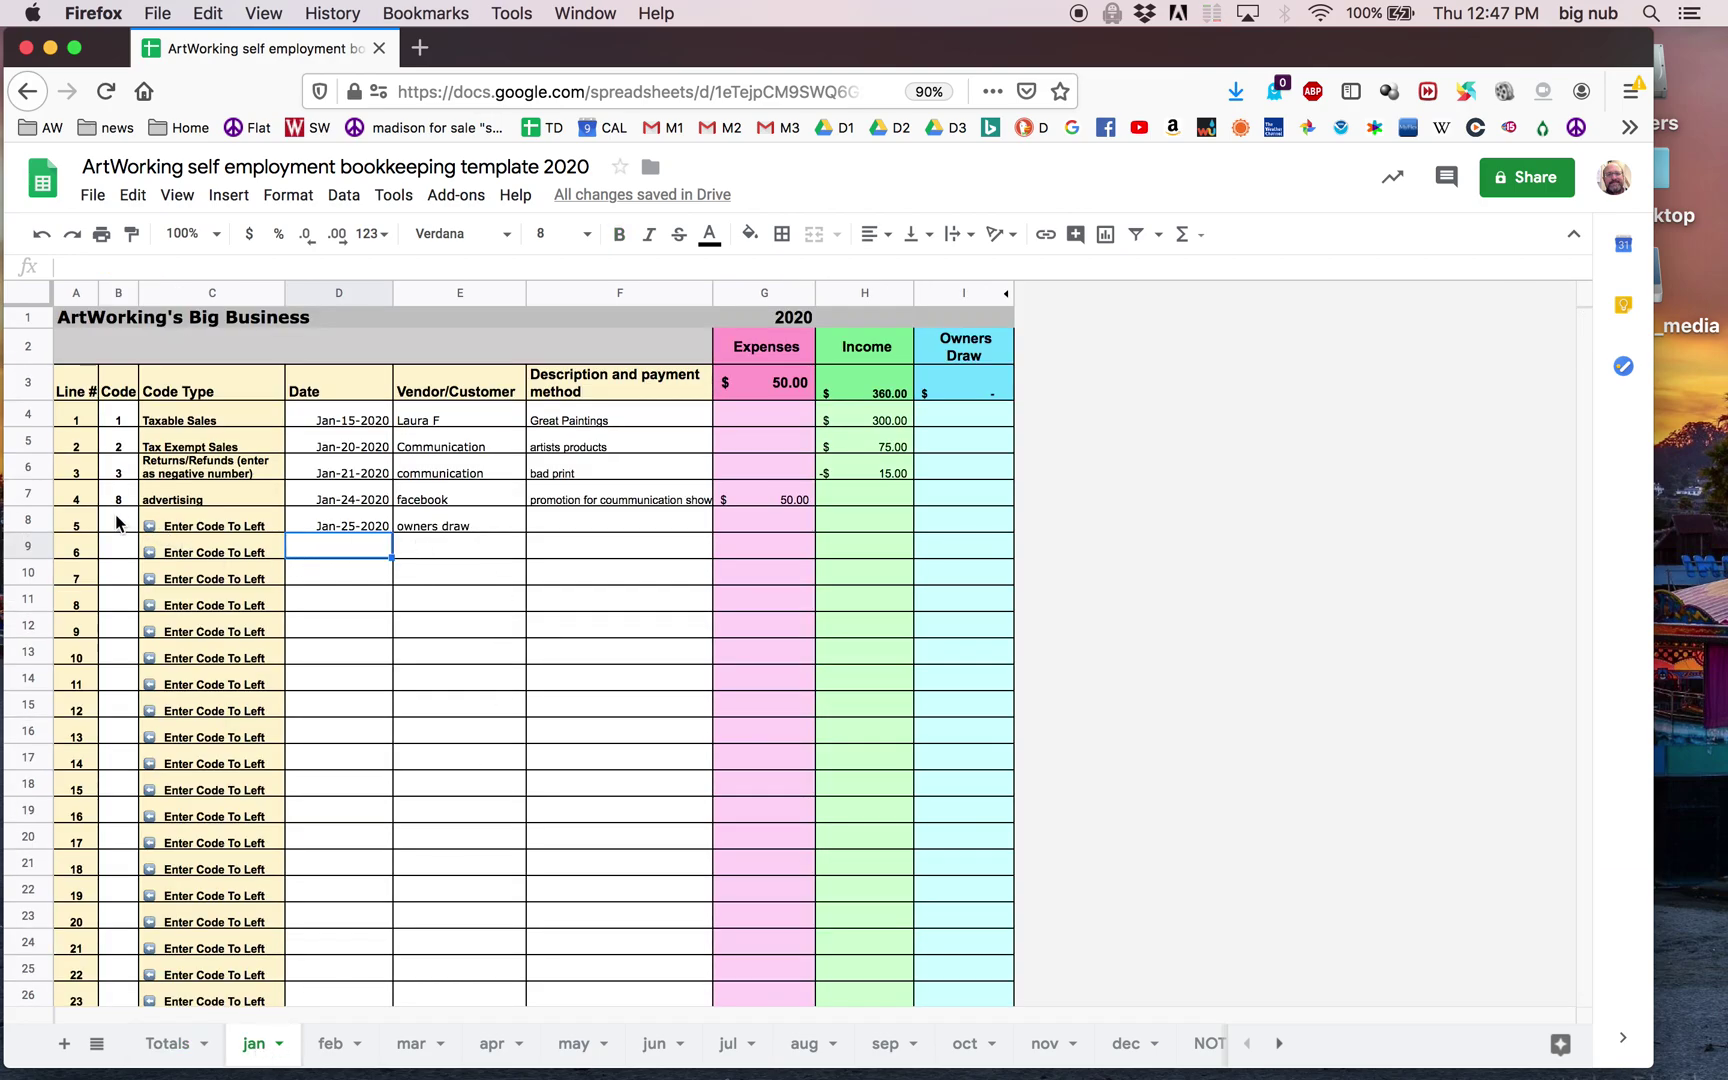
{"action": "type", "text": "50"}
{"action": "key", "text": "Return"}
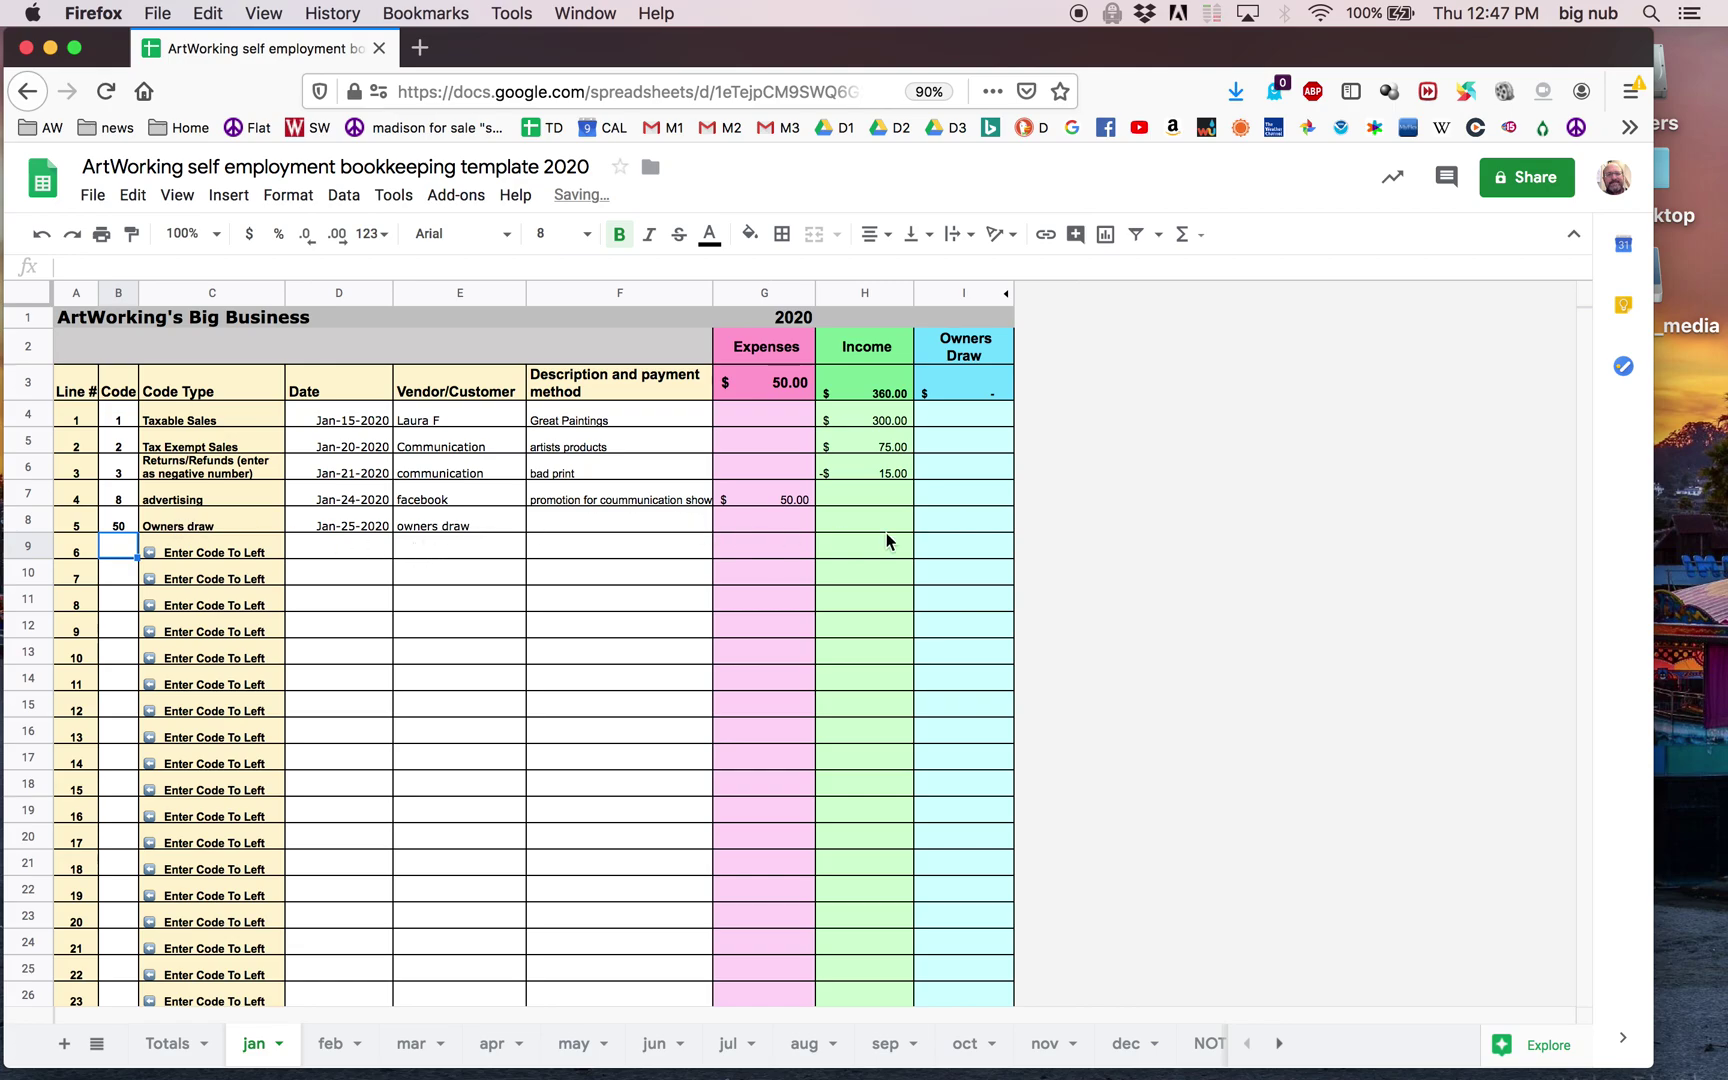
Step: Enter 61 in the Owners Draw column on line 5 of the January sheet
{"action": "left_click", "coordinate": [955, 521]}
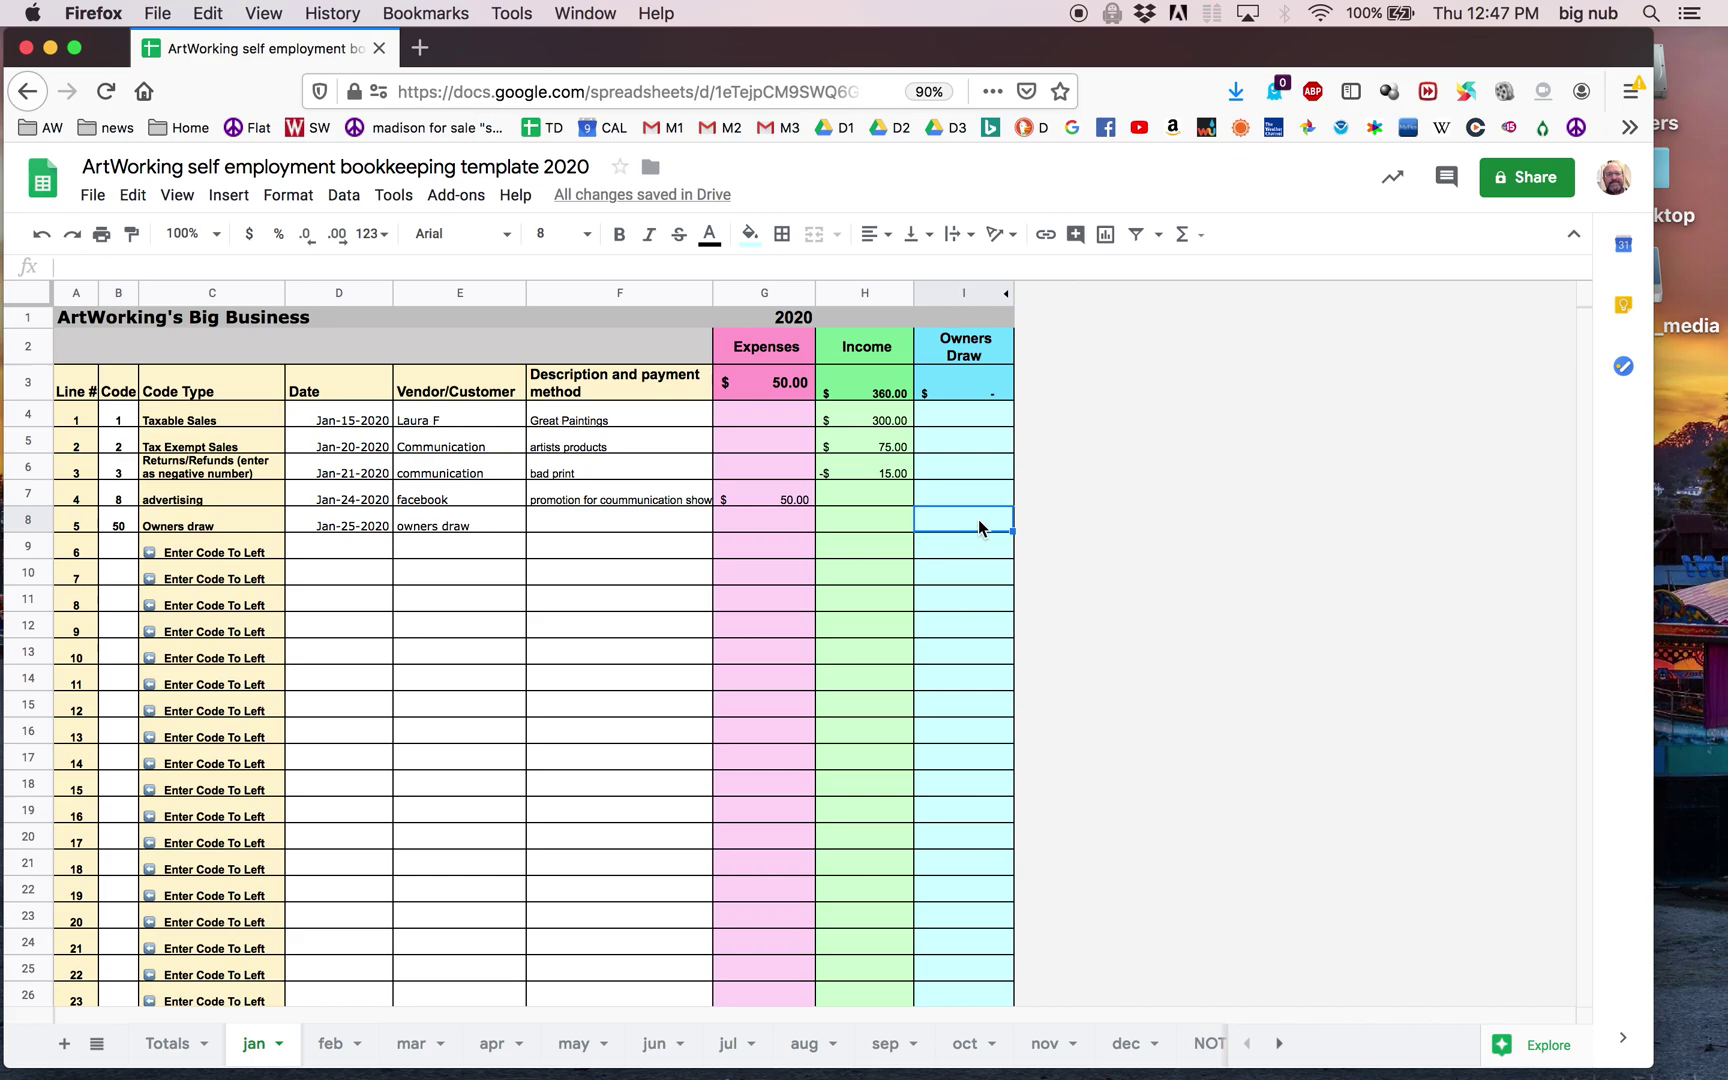
{"action": "type", "text": "61"}
{"action": "key", "text": "Return"}
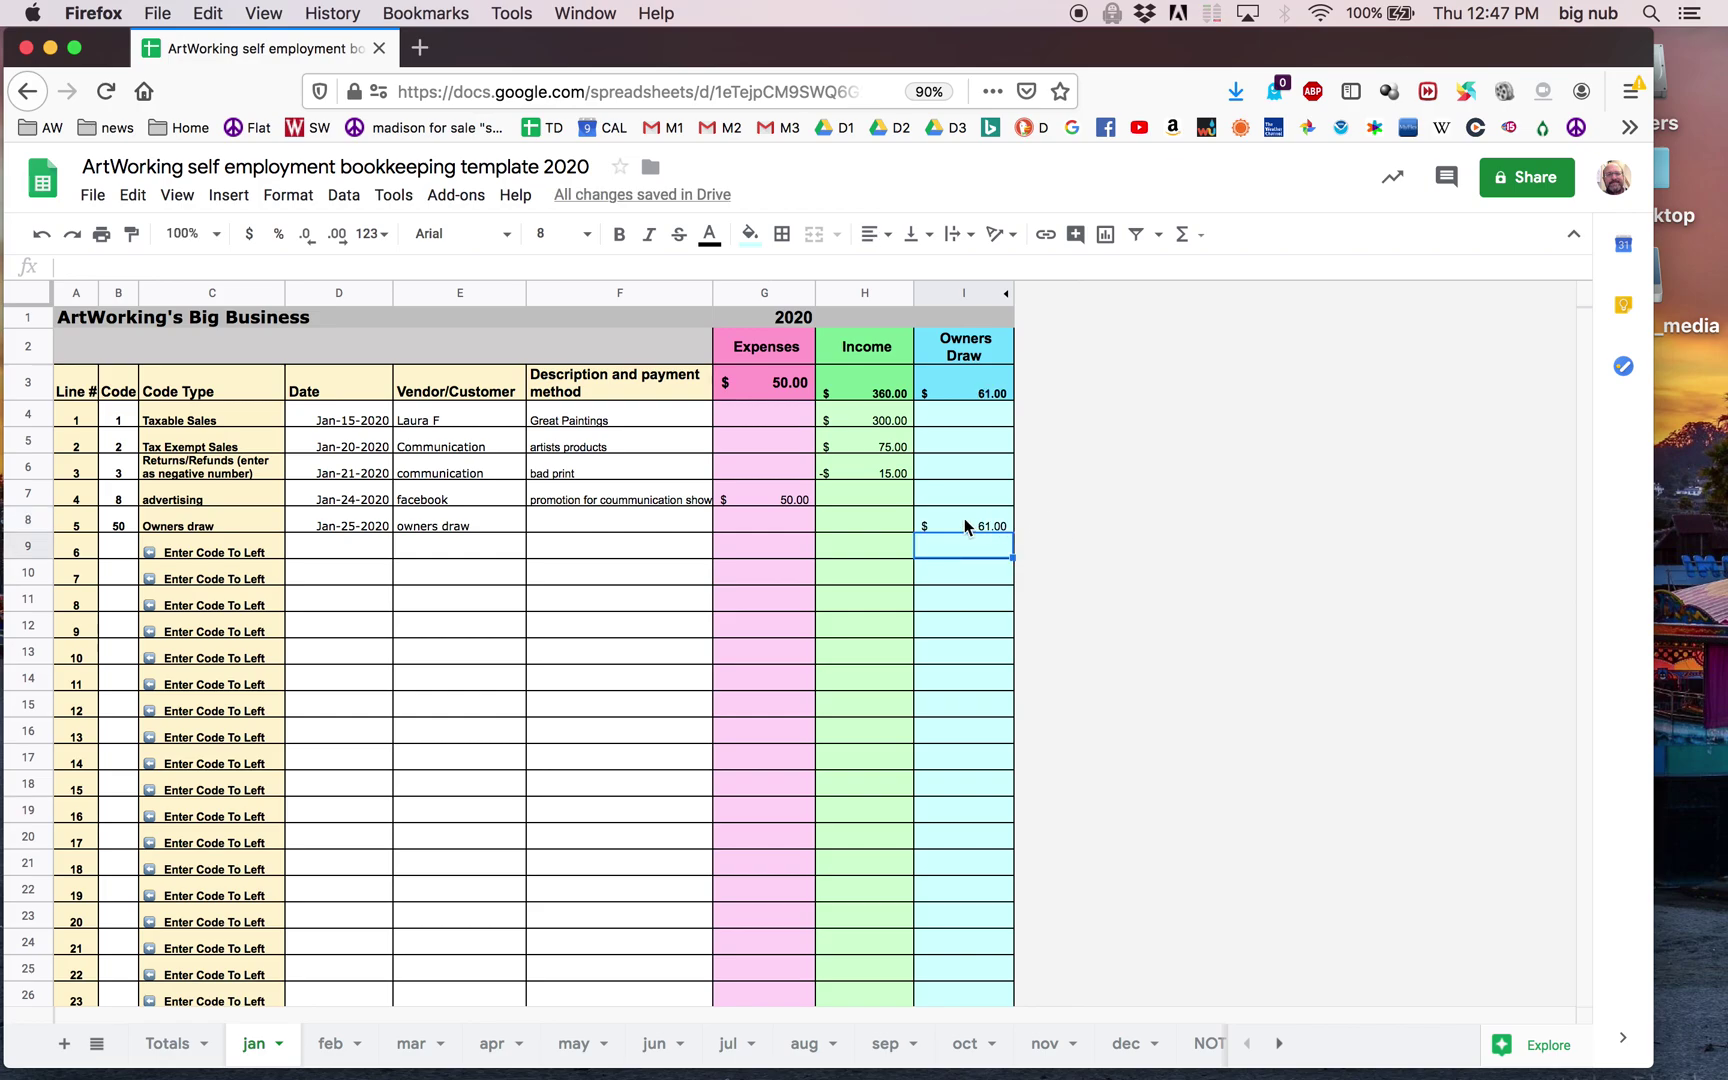
Step: Check the January owner's draw, its yearly total, the cash balance and the bank actual on the Totals sheet
{"action": "left_click", "coordinate": [167, 1043]}
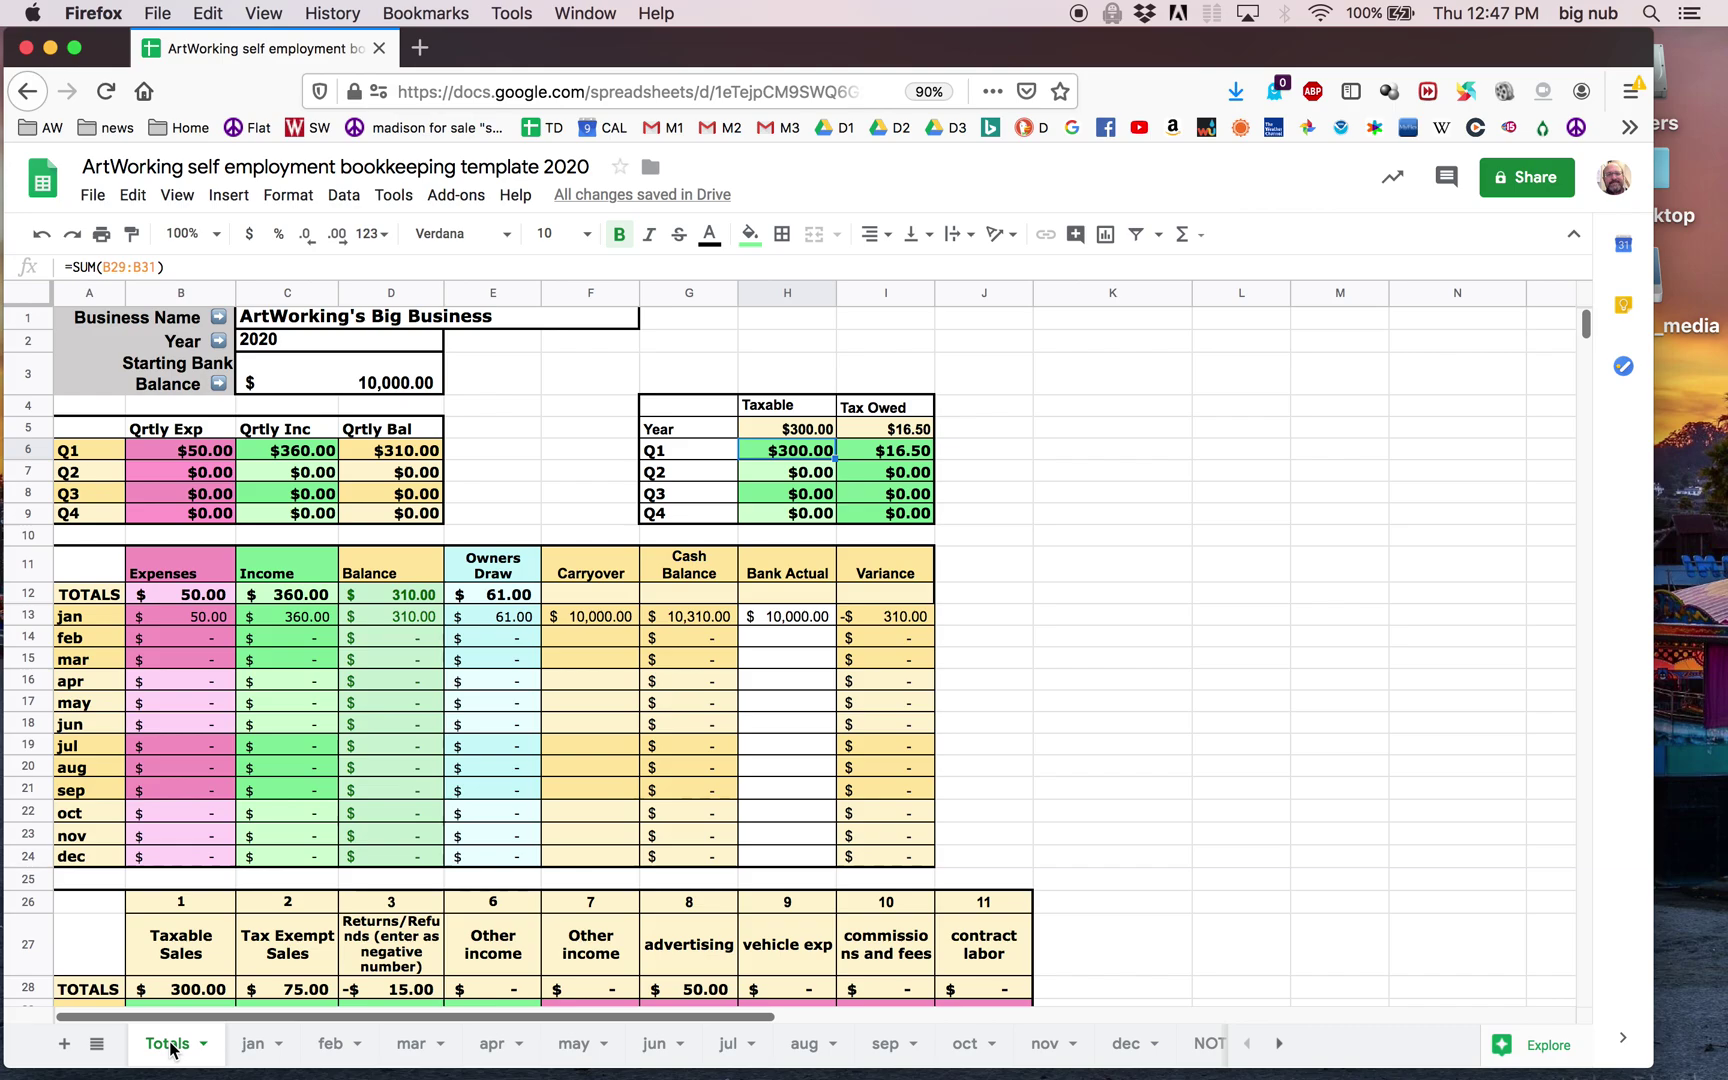
{"action": "left_click", "coordinate": [514, 622]}
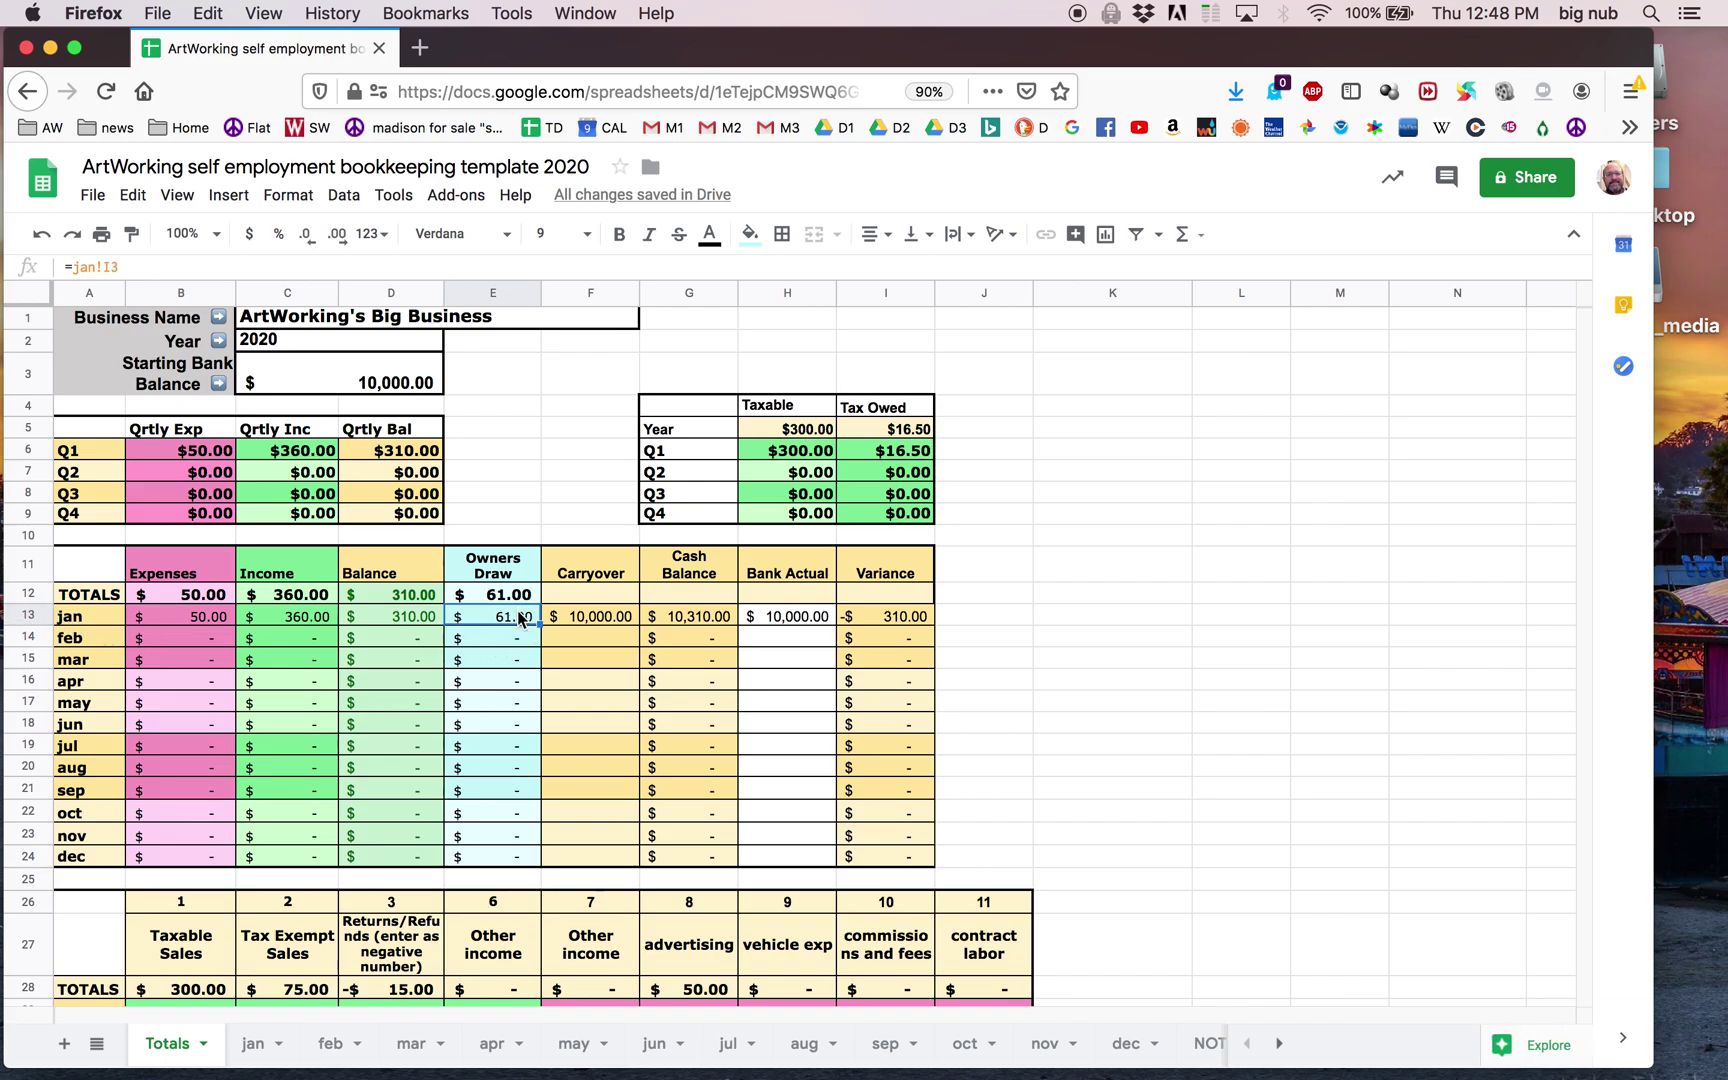
{"action": "left_click", "coordinate": [517, 597]}
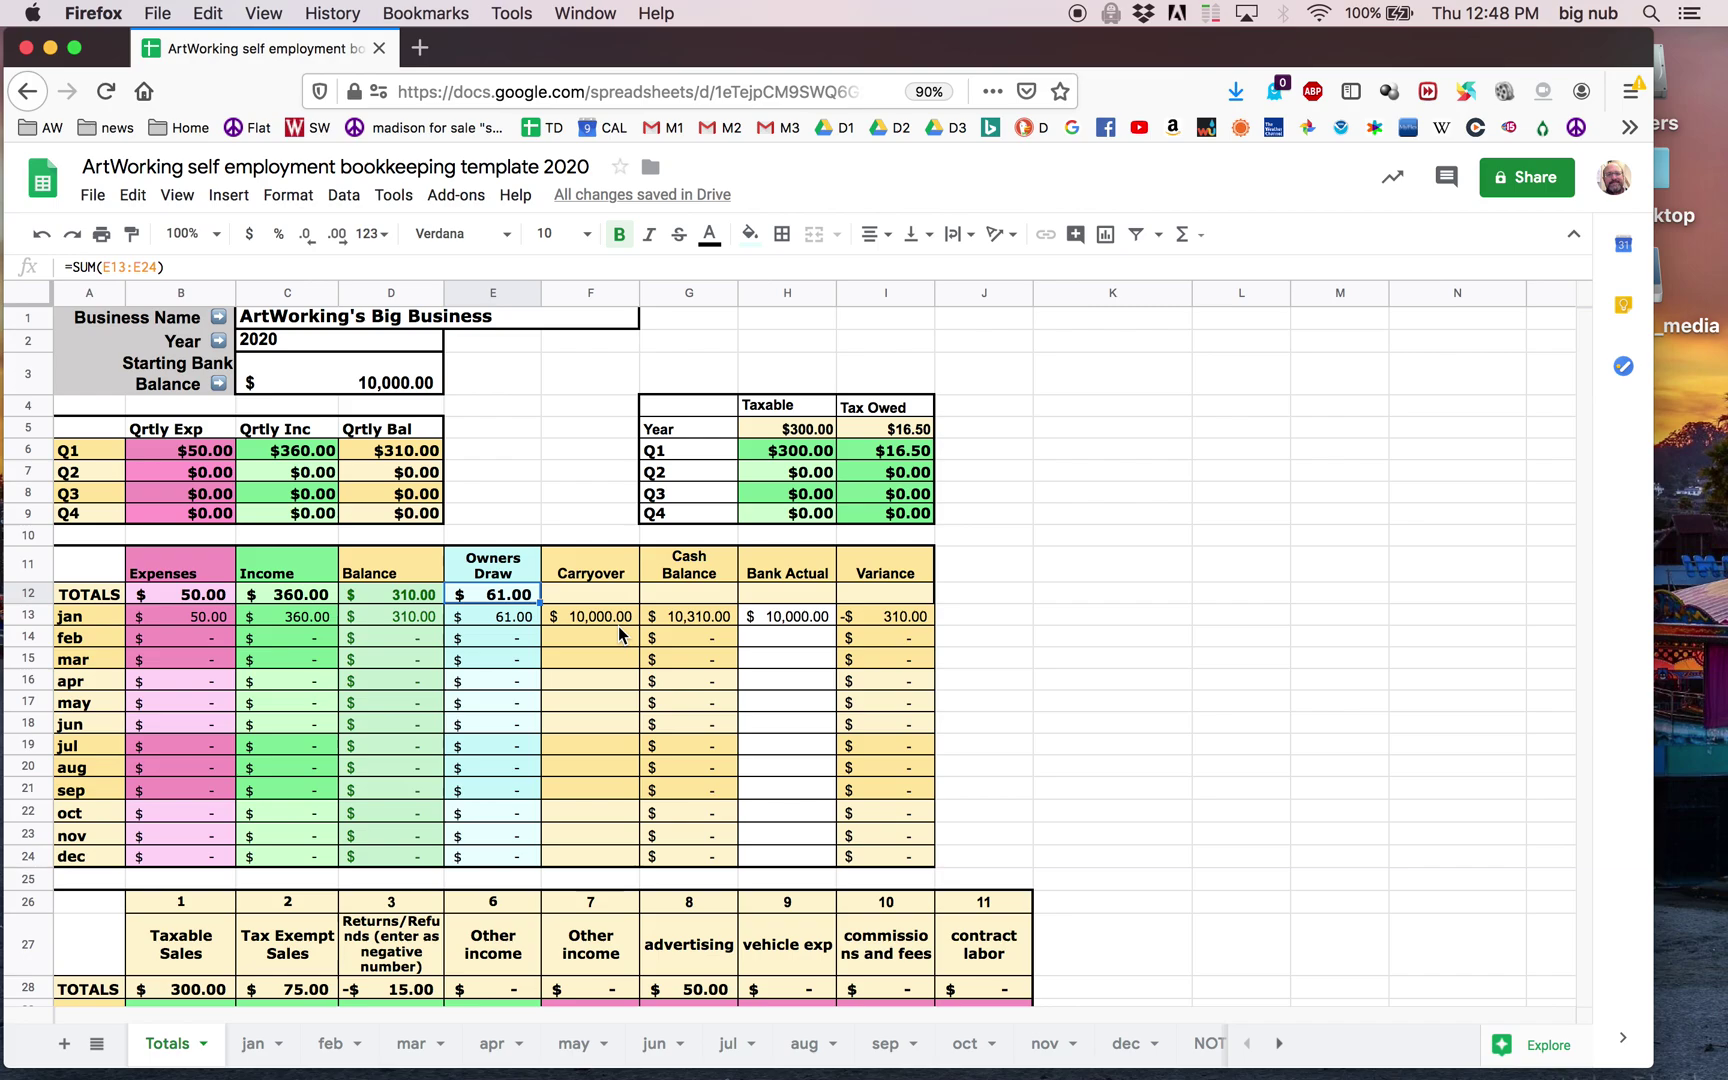
{"action": "left_click", "coordinate": [712, 620]}
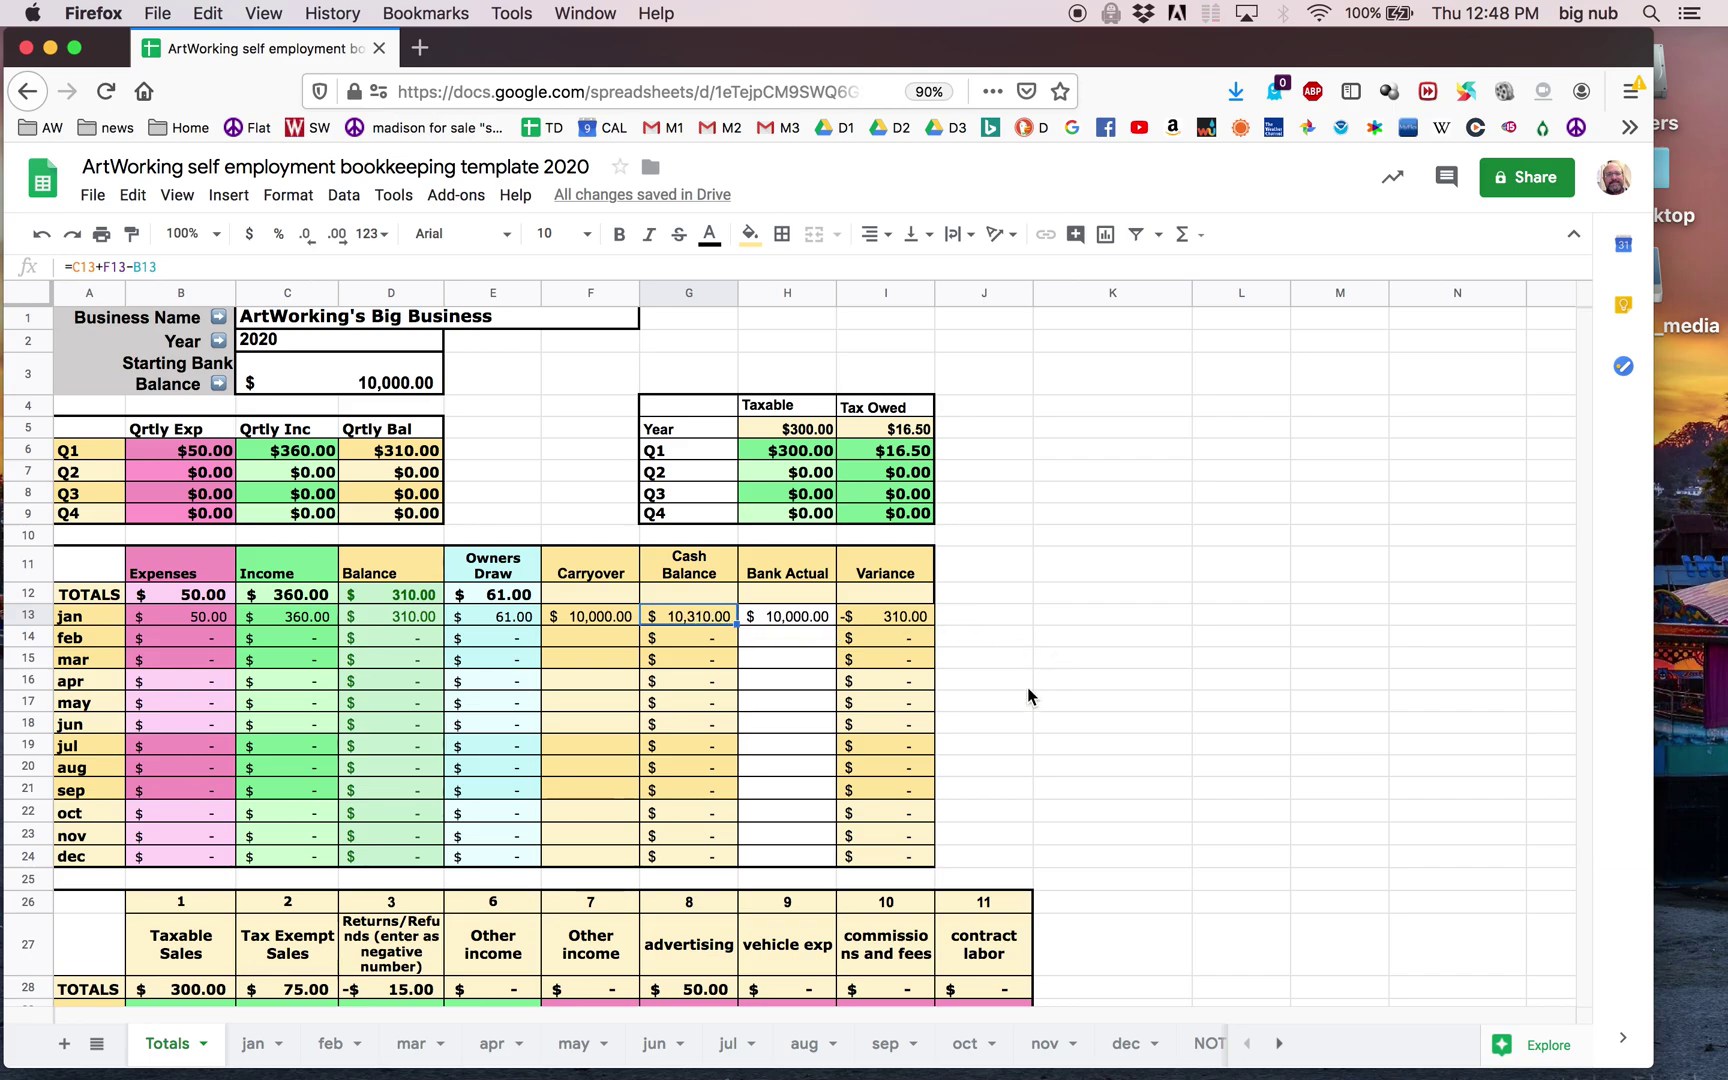
{"action": "left_click", "coordinate": [800, 619]}
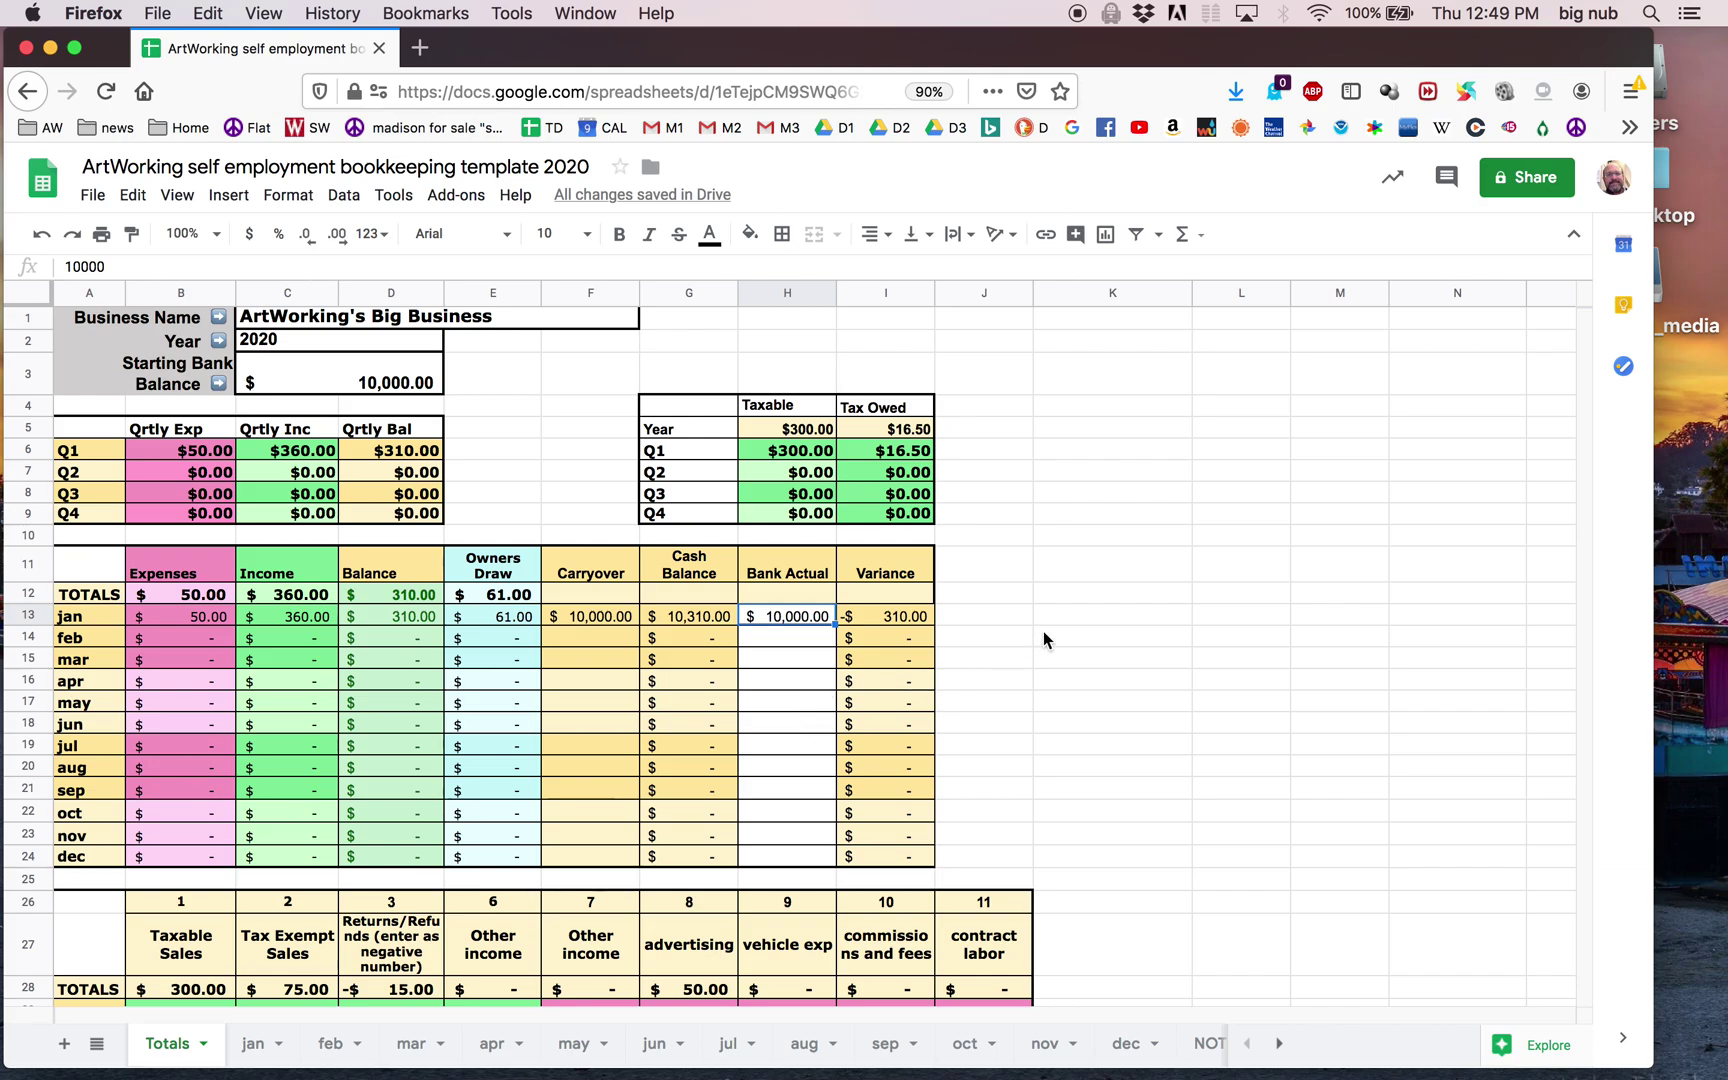
Step: Calculate the January cash balance minus the owner's draw with =G13-61 in scratch cell K13 and clear that cell
{"action": "left_click", "coordinate": [1108, 620]}
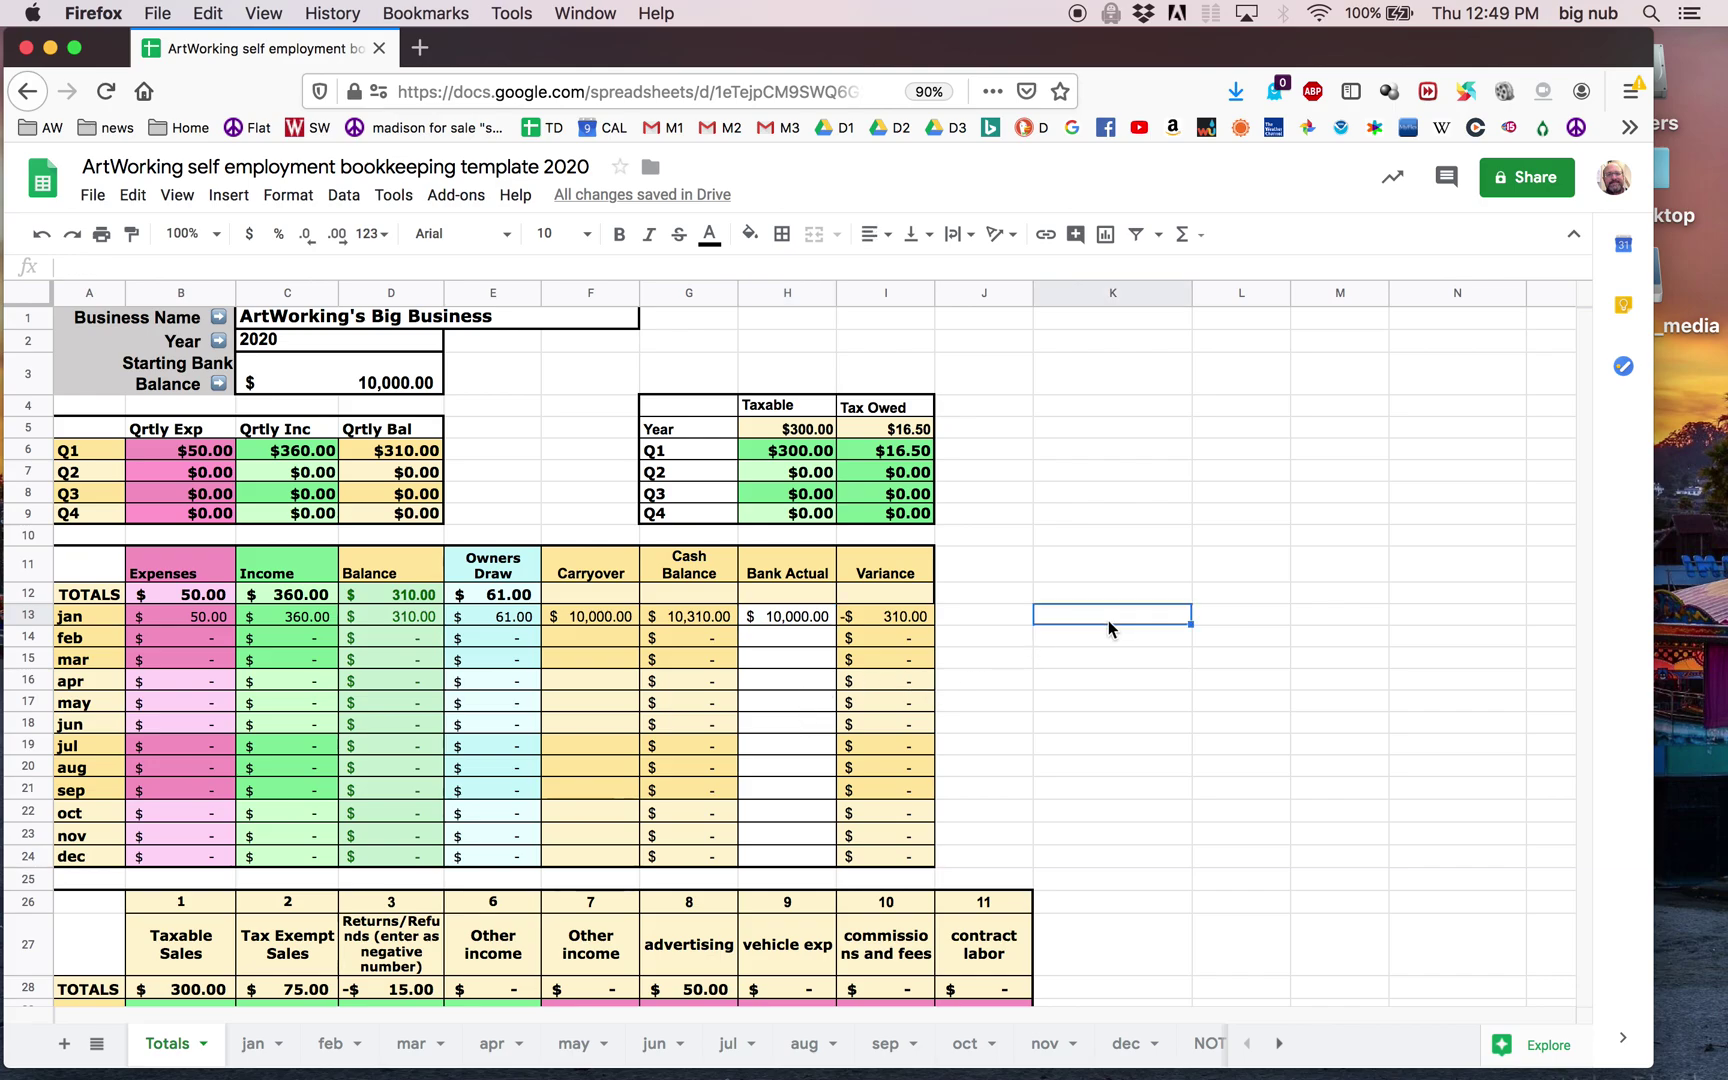
{"action": "type", "text": "="}
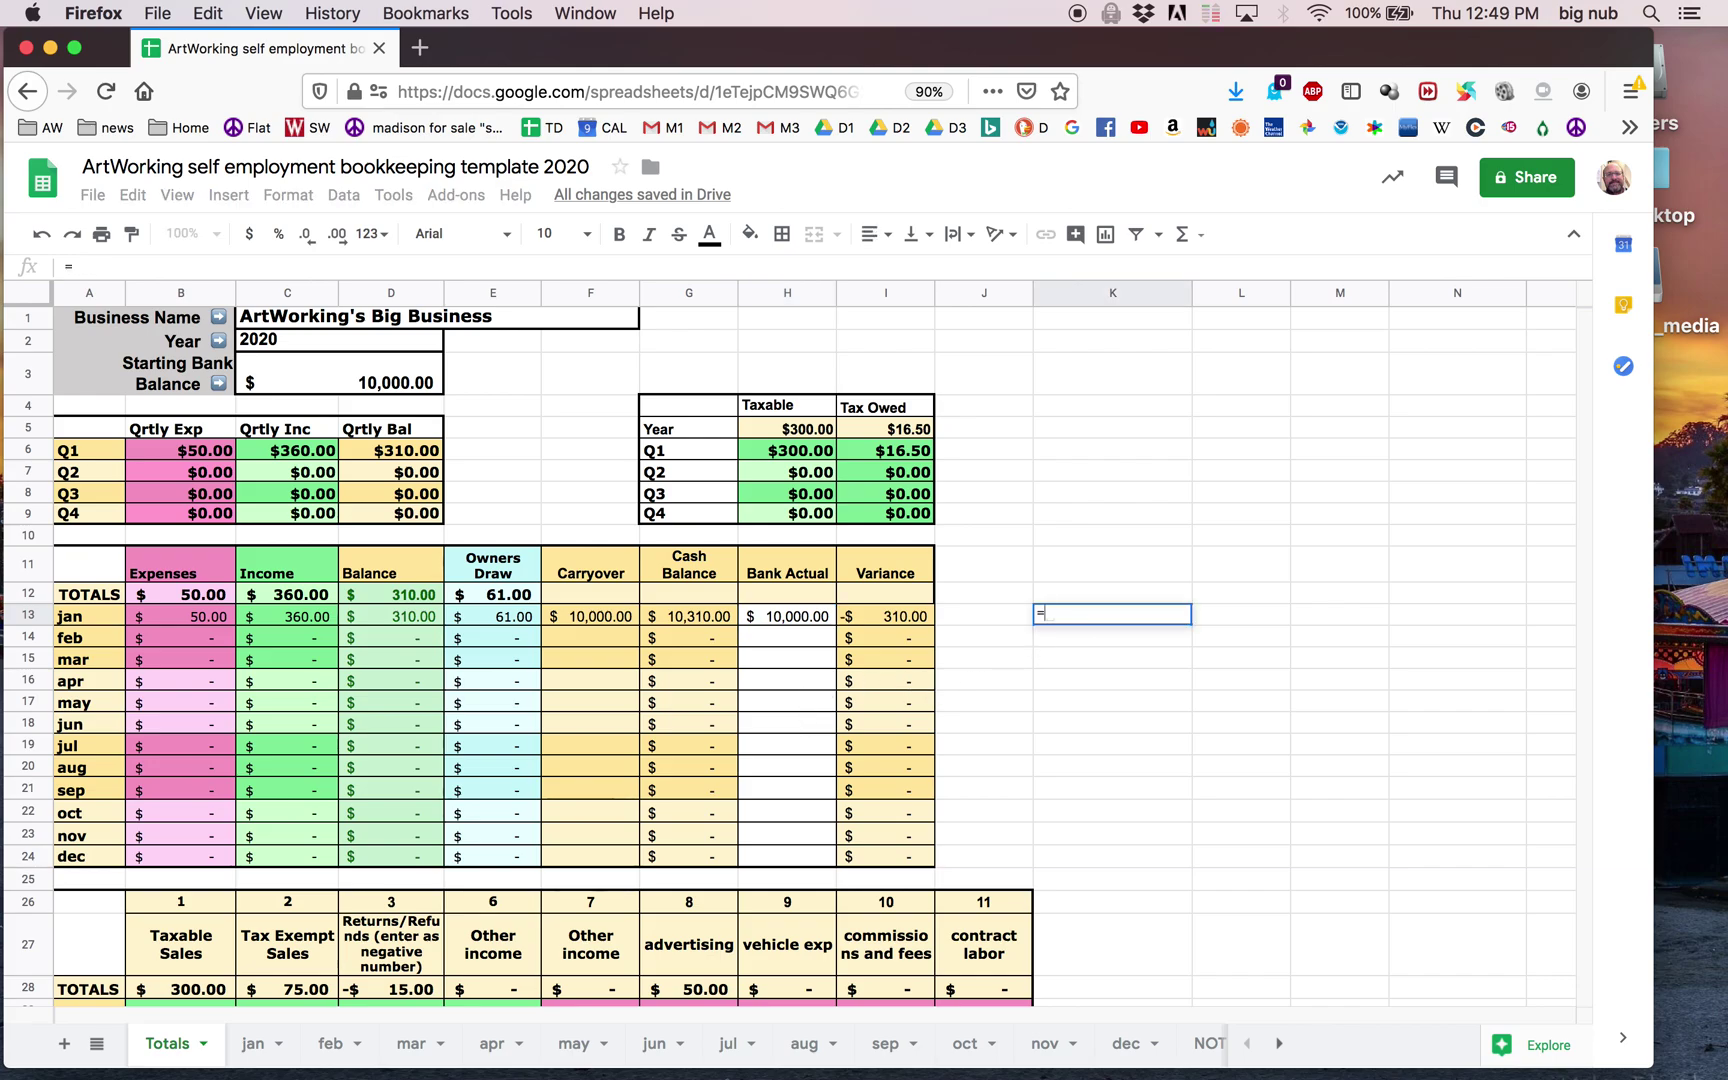
{"action": "left_click", "coordinate": [697, 616]}
{"action": "type", "text": "-"}
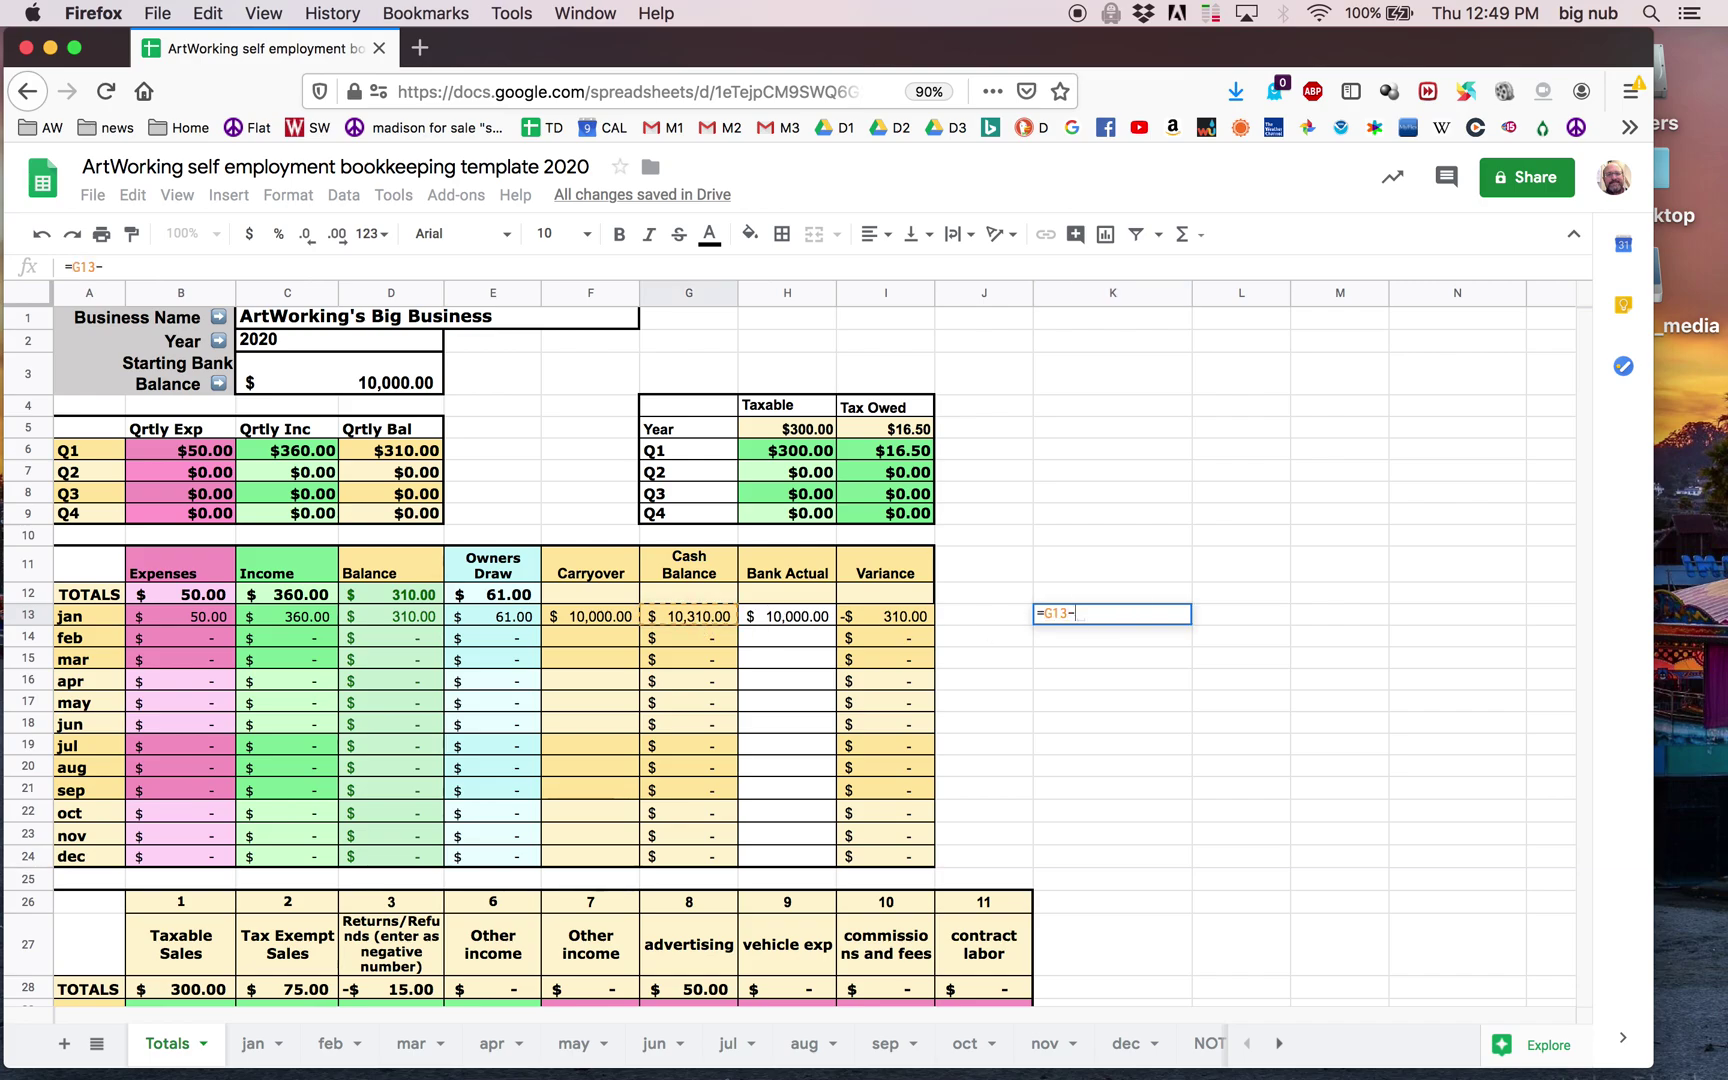
{"action": "left_click", "coordinate": [493, 616]}
{"action": "key", "text": "Return"}
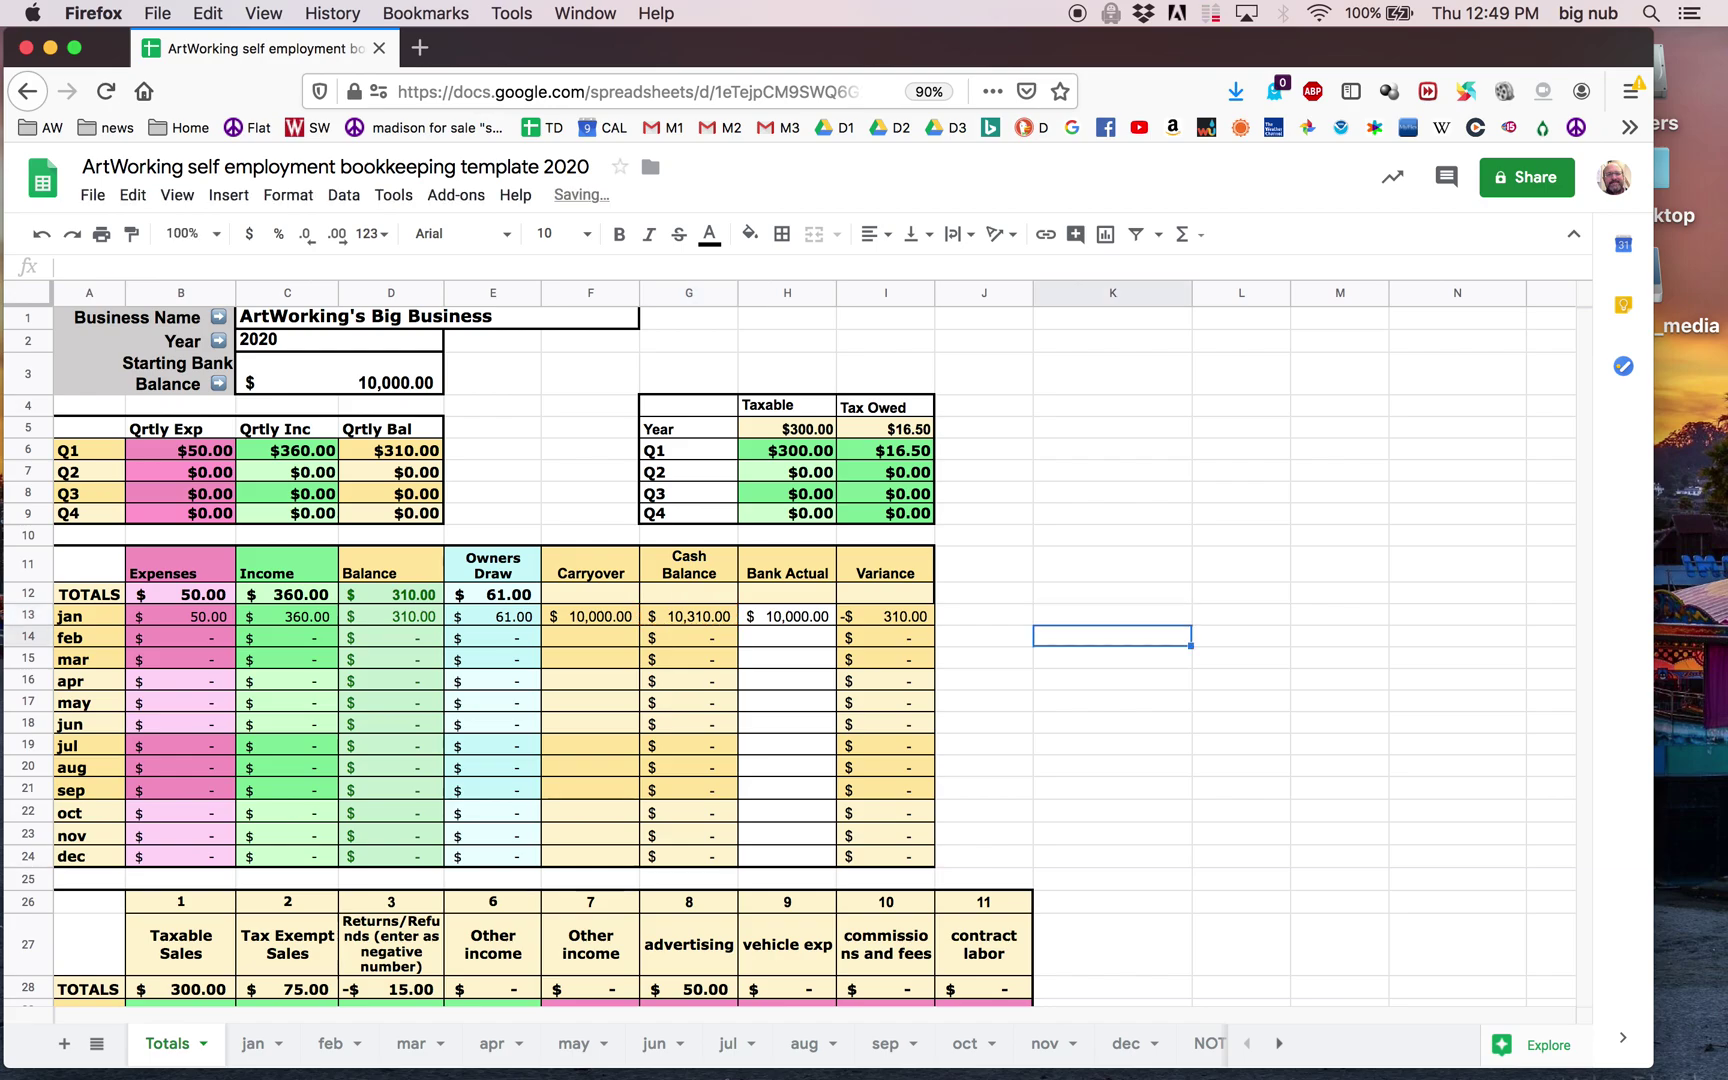
{"action": "left_click", "coordinate": [1162, 620]}
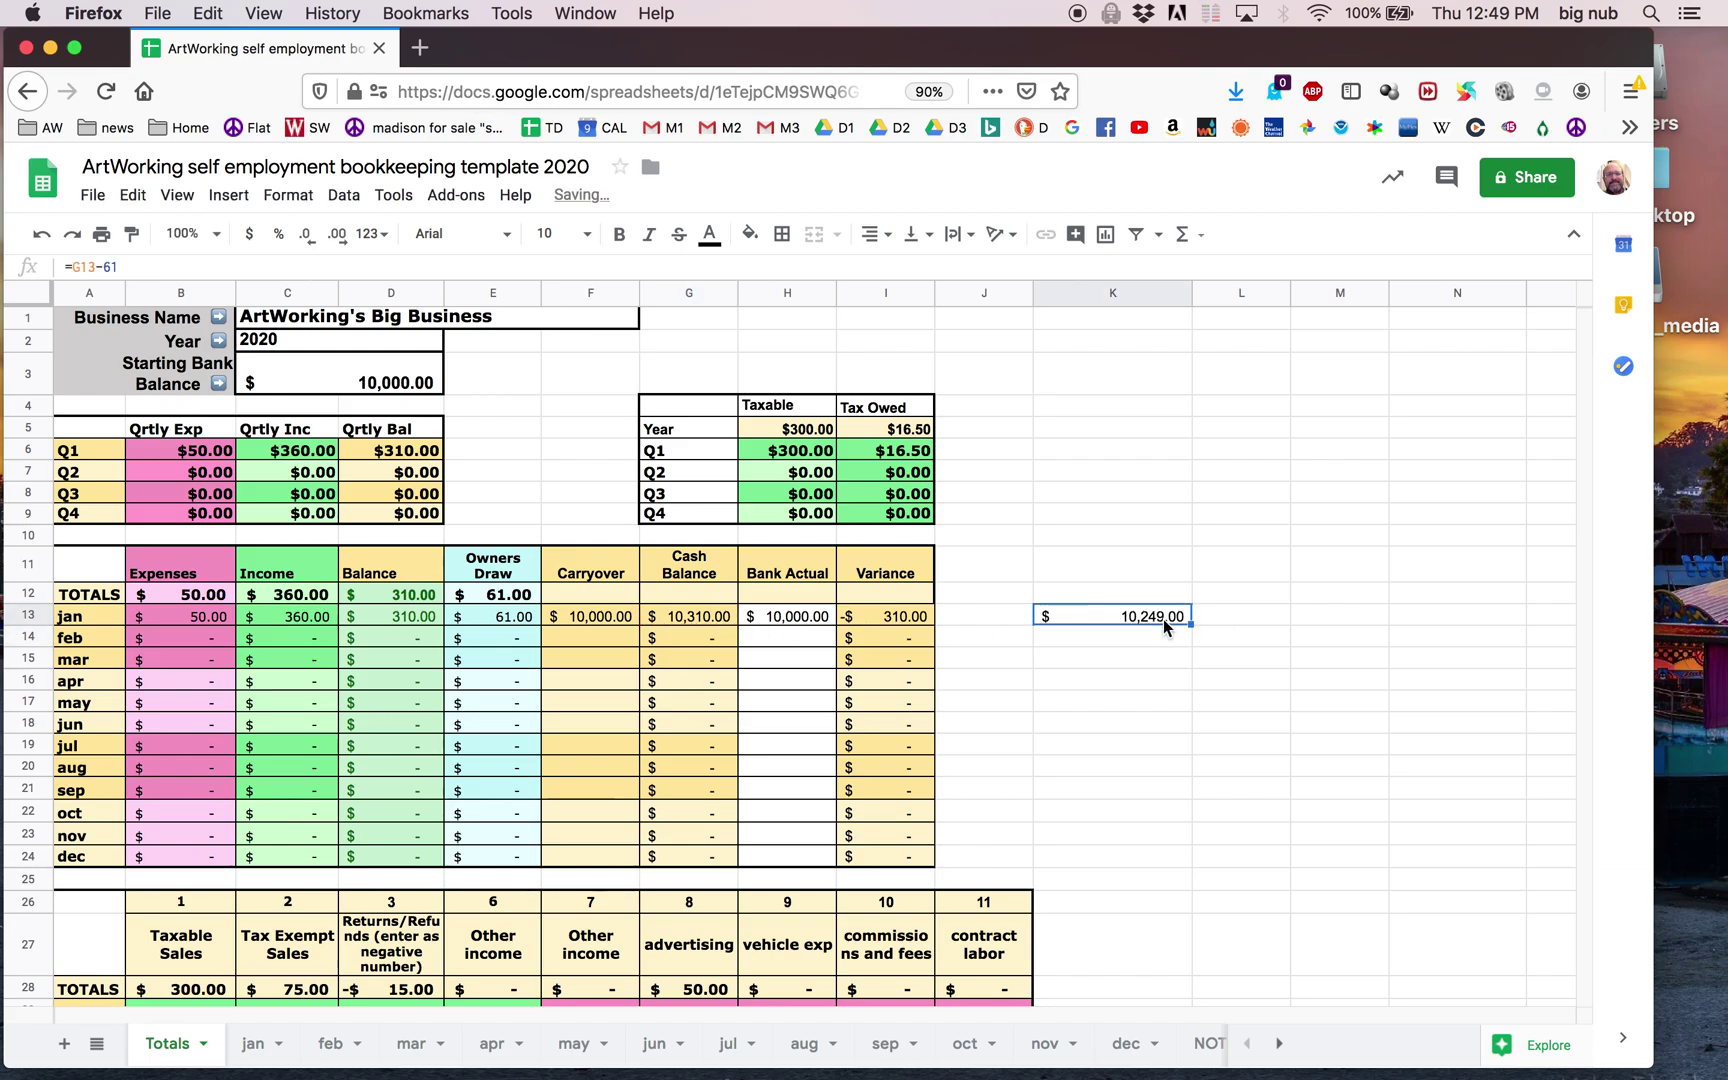
{"action": "key", "text": "Delete"}
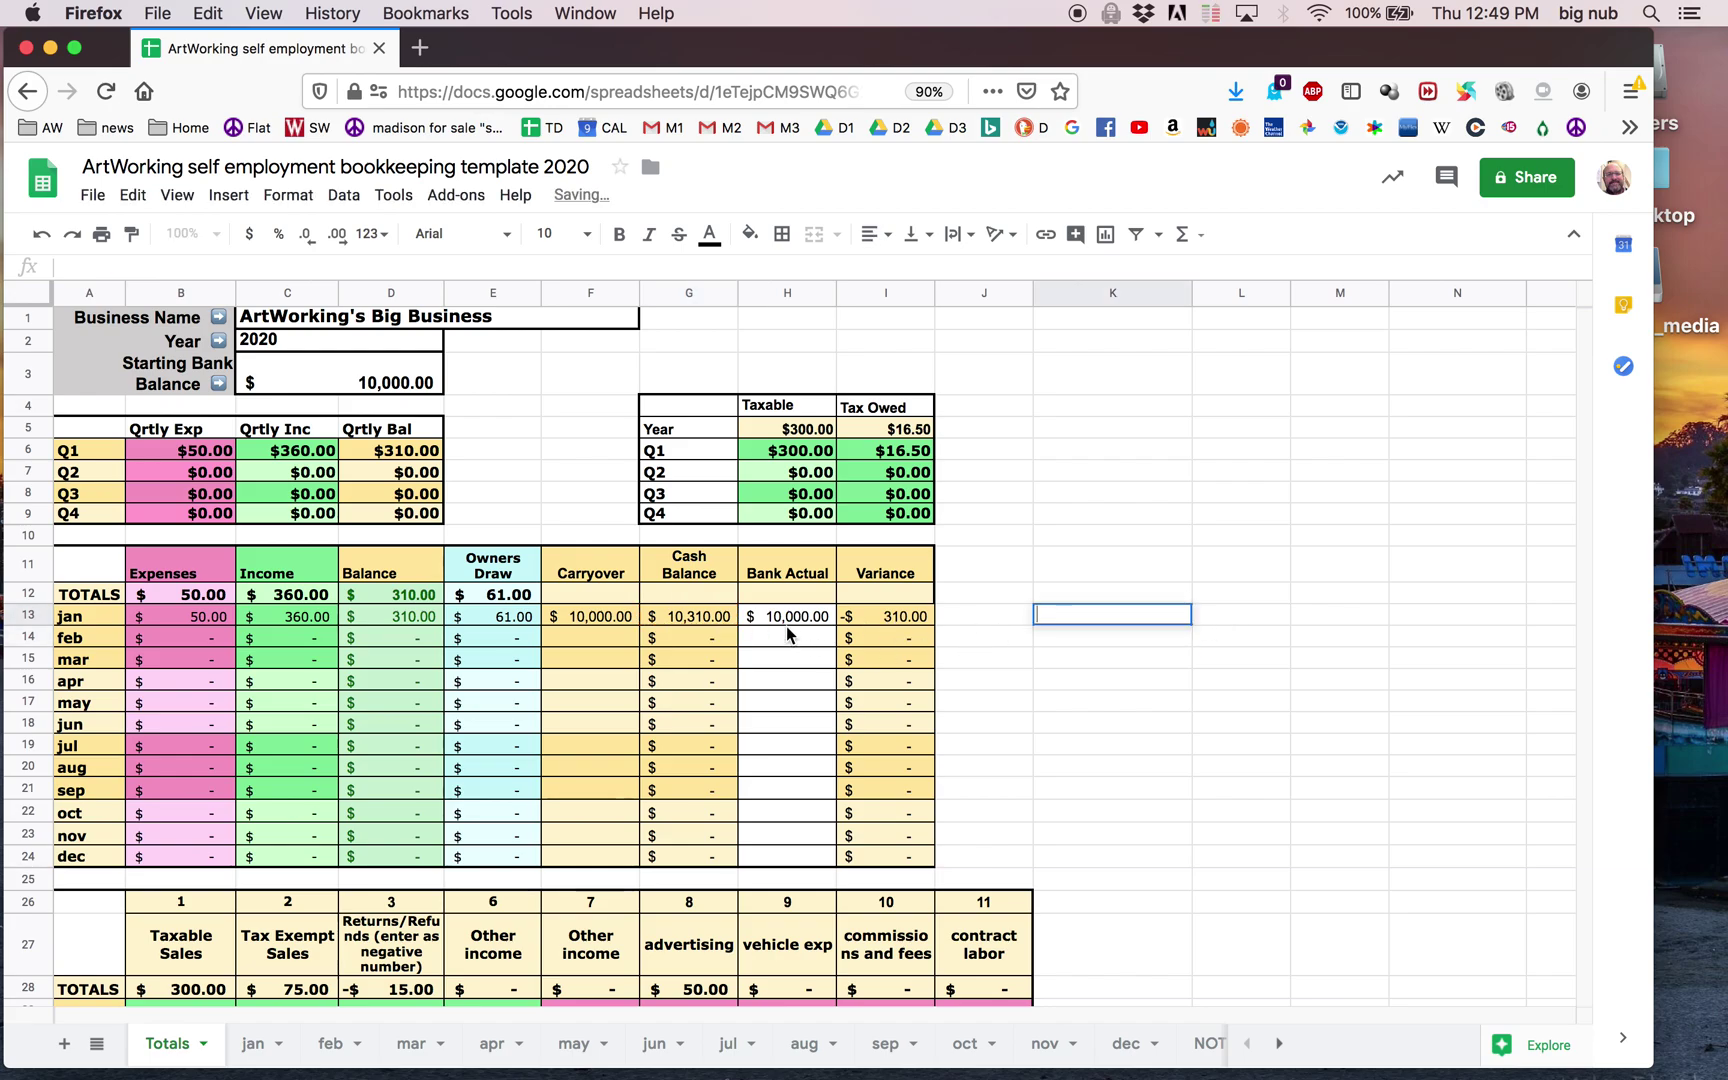
Step: Set the January Bank Actual on the Totals sheet to 10,249
{"action": "left_click", "coordinate": [797, 618]}
{"action": "type", "text": "10"}
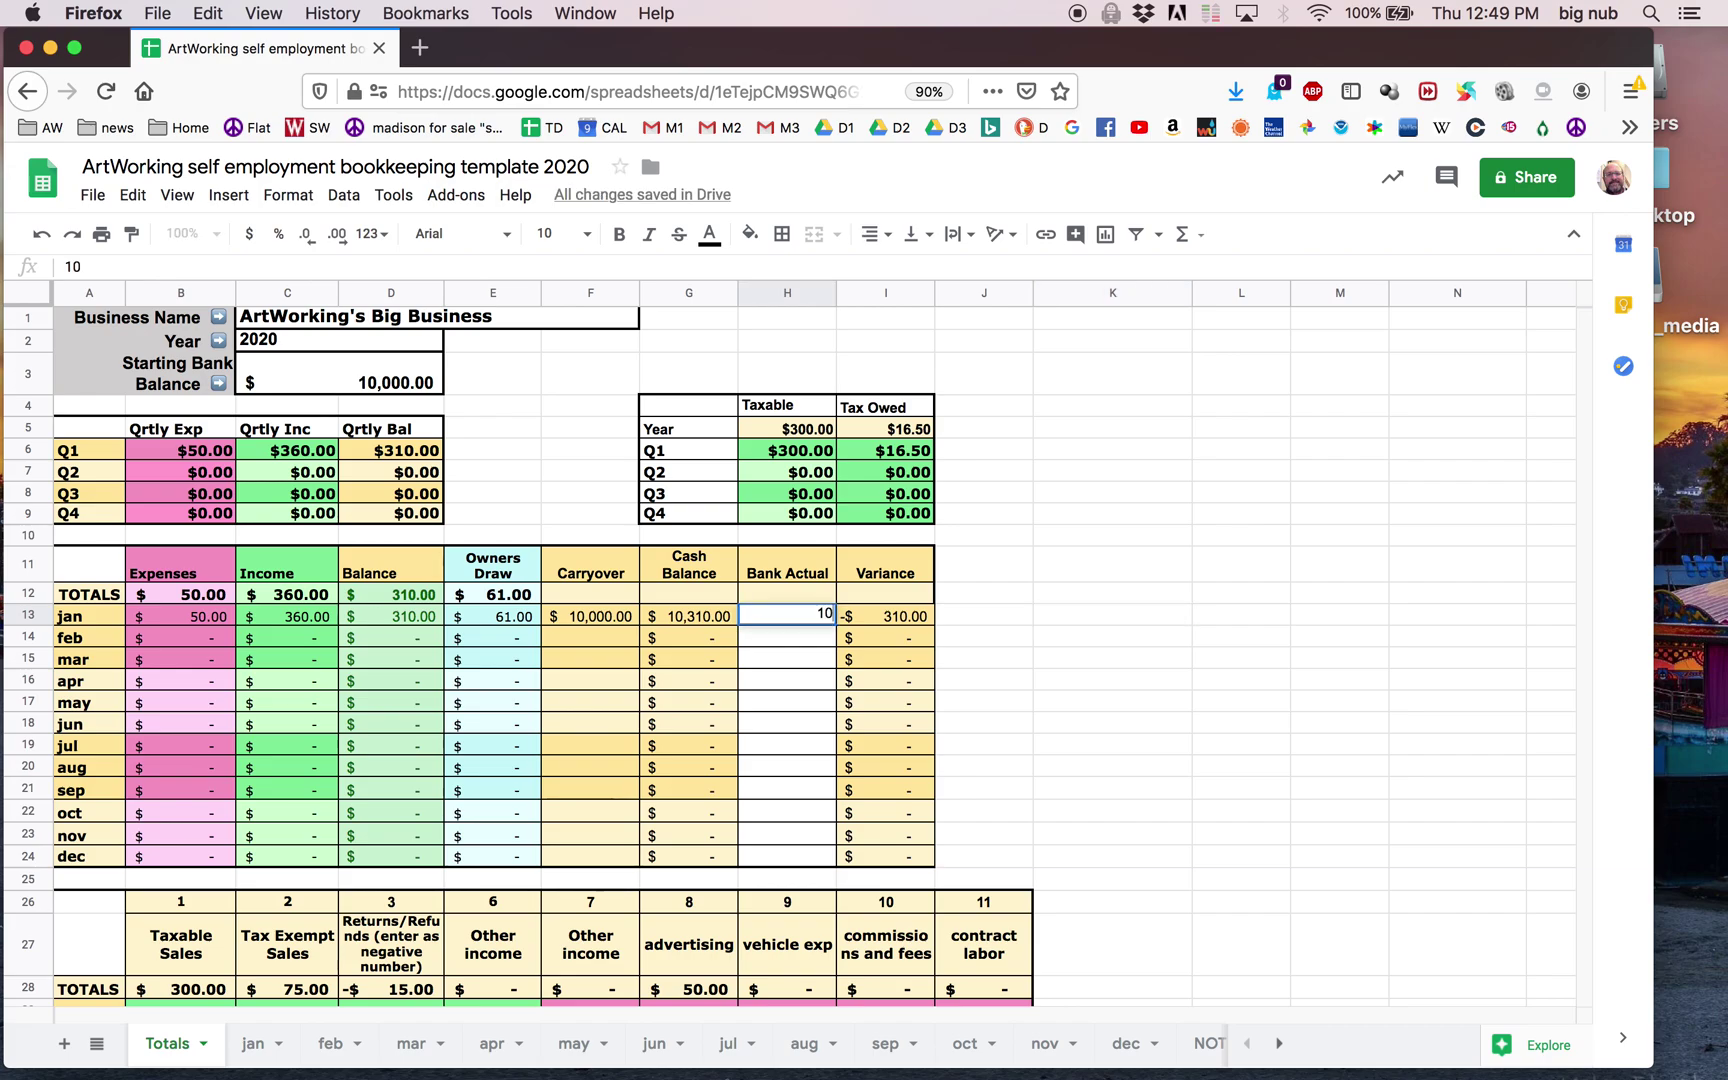
{"action": "type", "text": ",249"}
{"action": "key", "text": "Return"}
Step: Examine how the January variance relates to the owner's draw, cash balance and bank actual on the Totals sheet
{"action": "left_click", "coordinate": [890, 622]}
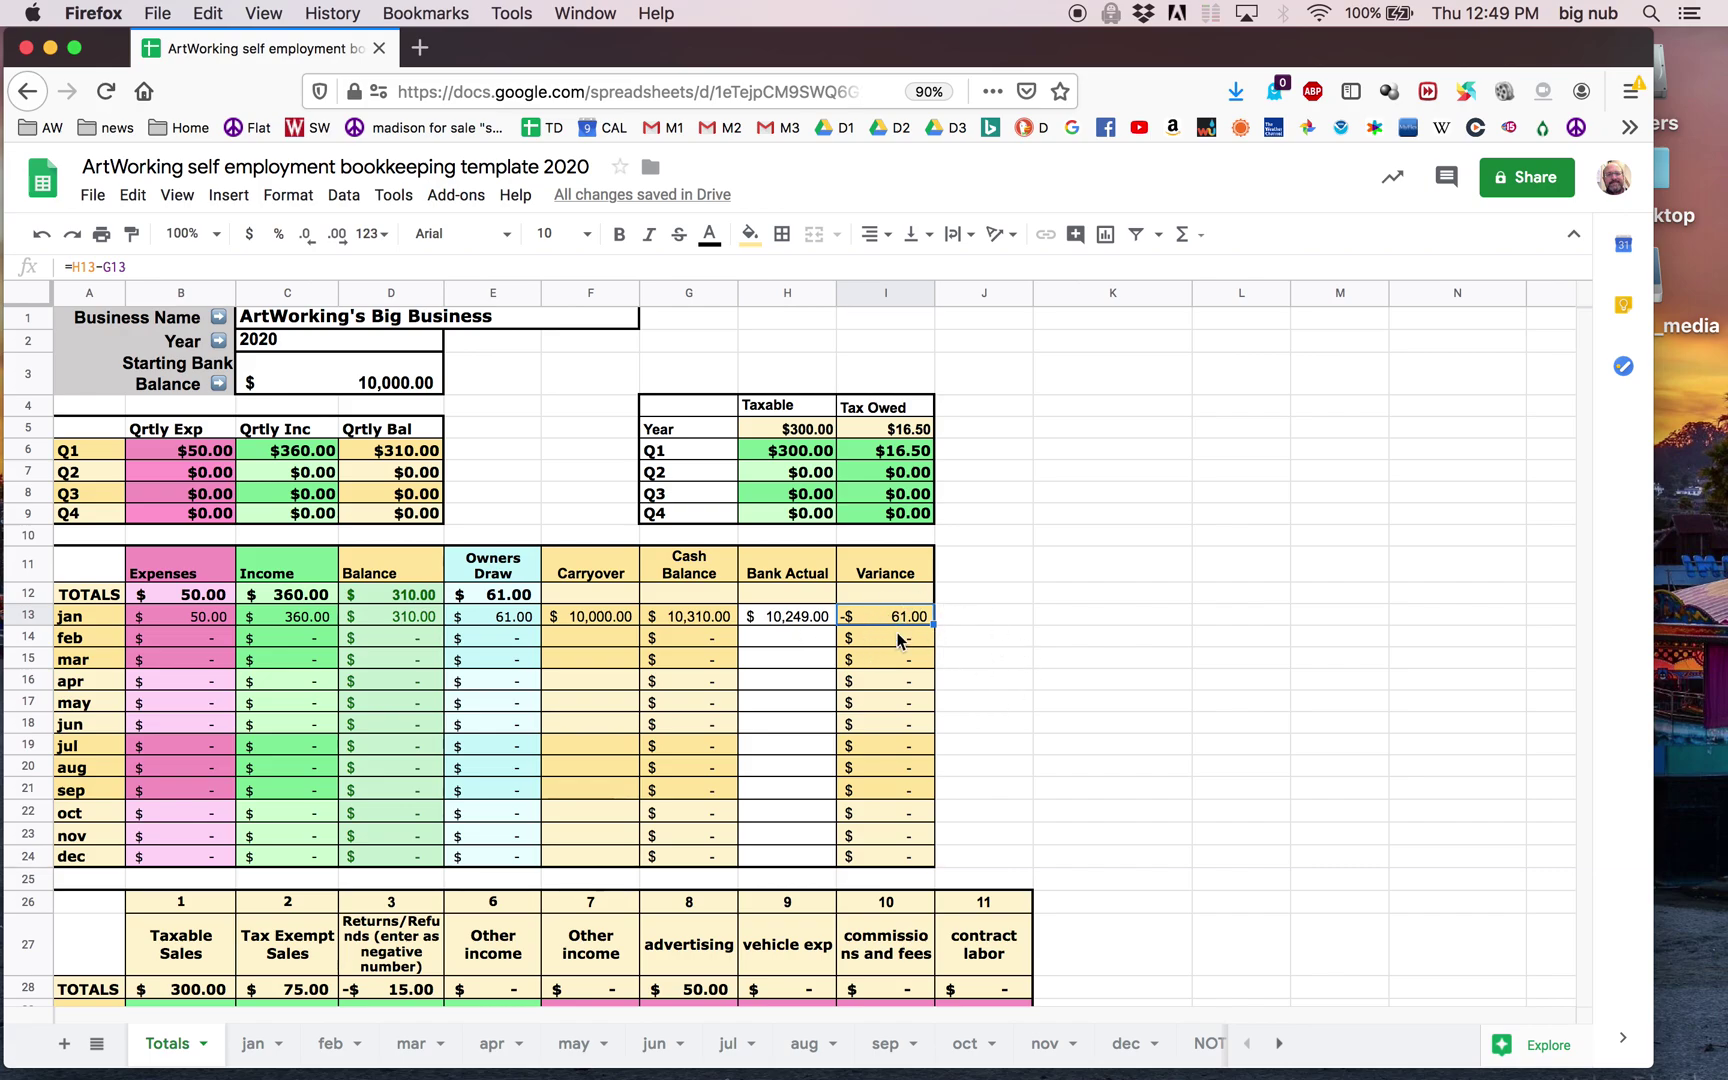
{"action": "scroll", "coordinate": [560, 880], "scroll_direction": "down", "scroll_amount": 5}
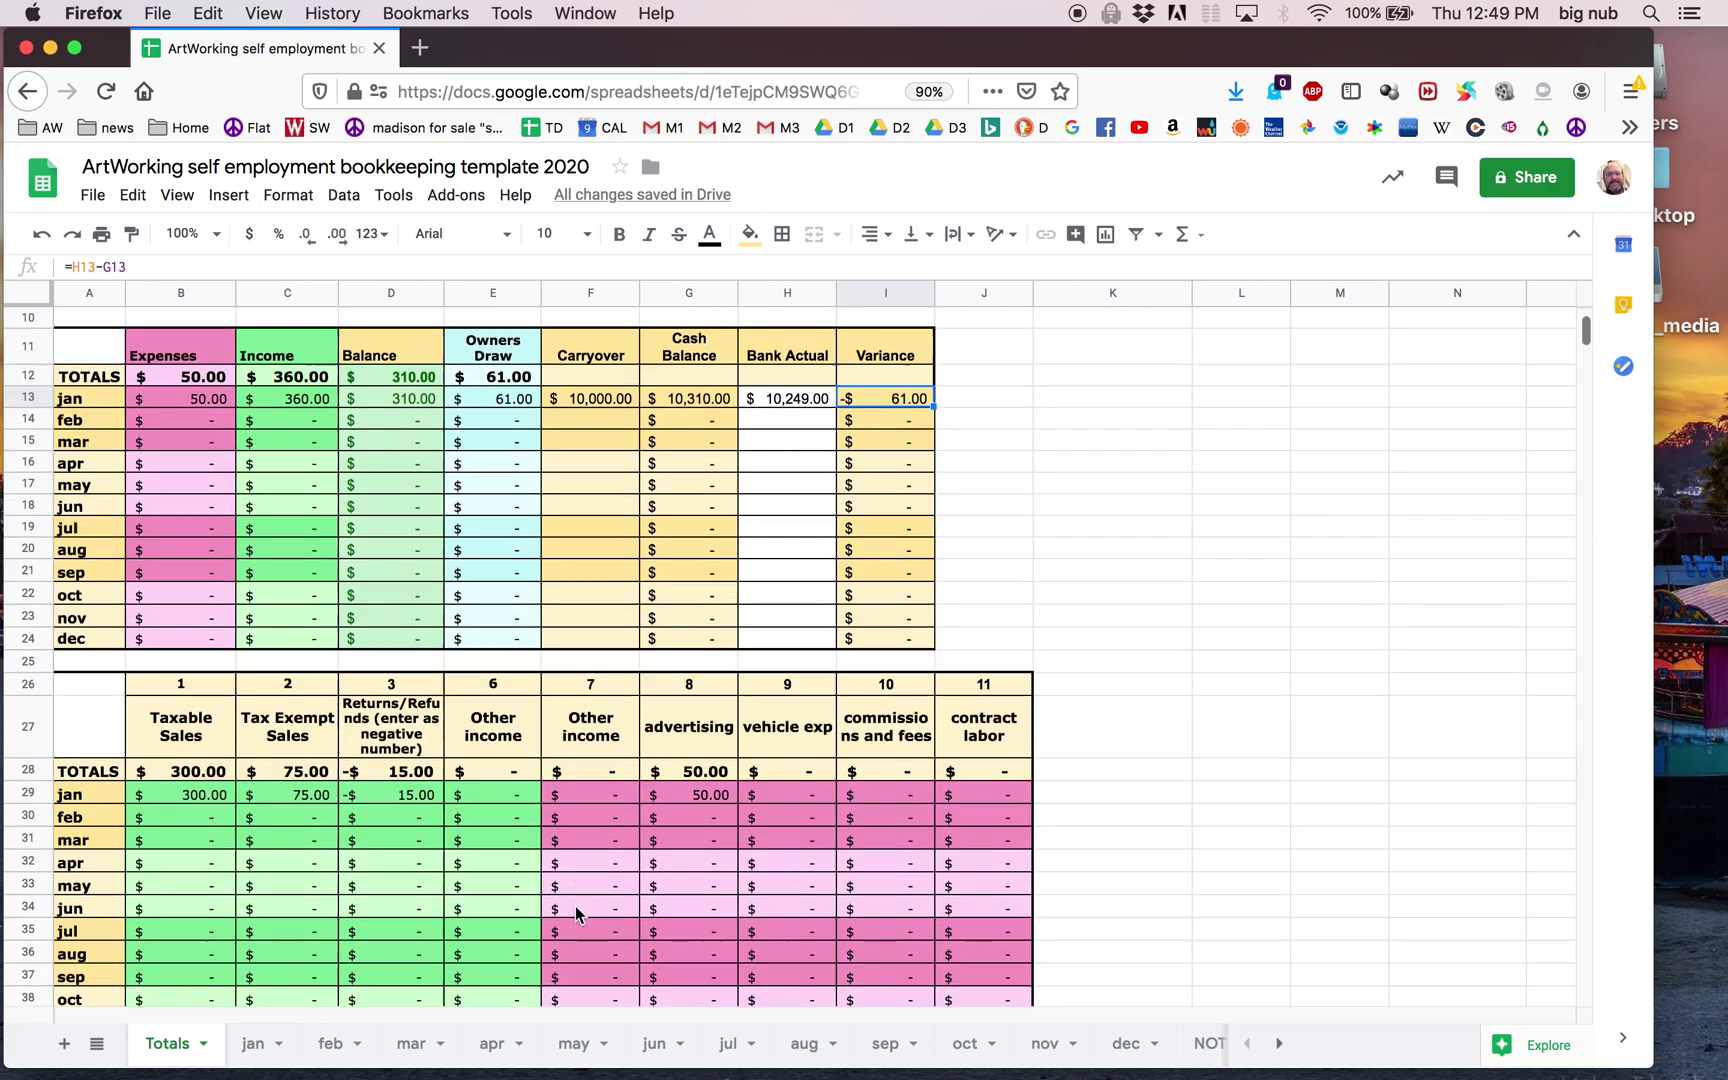
{"action": "scroll", "coordinate": [546, 795], "scroll_direction": "up", "scroll_amount": 5}
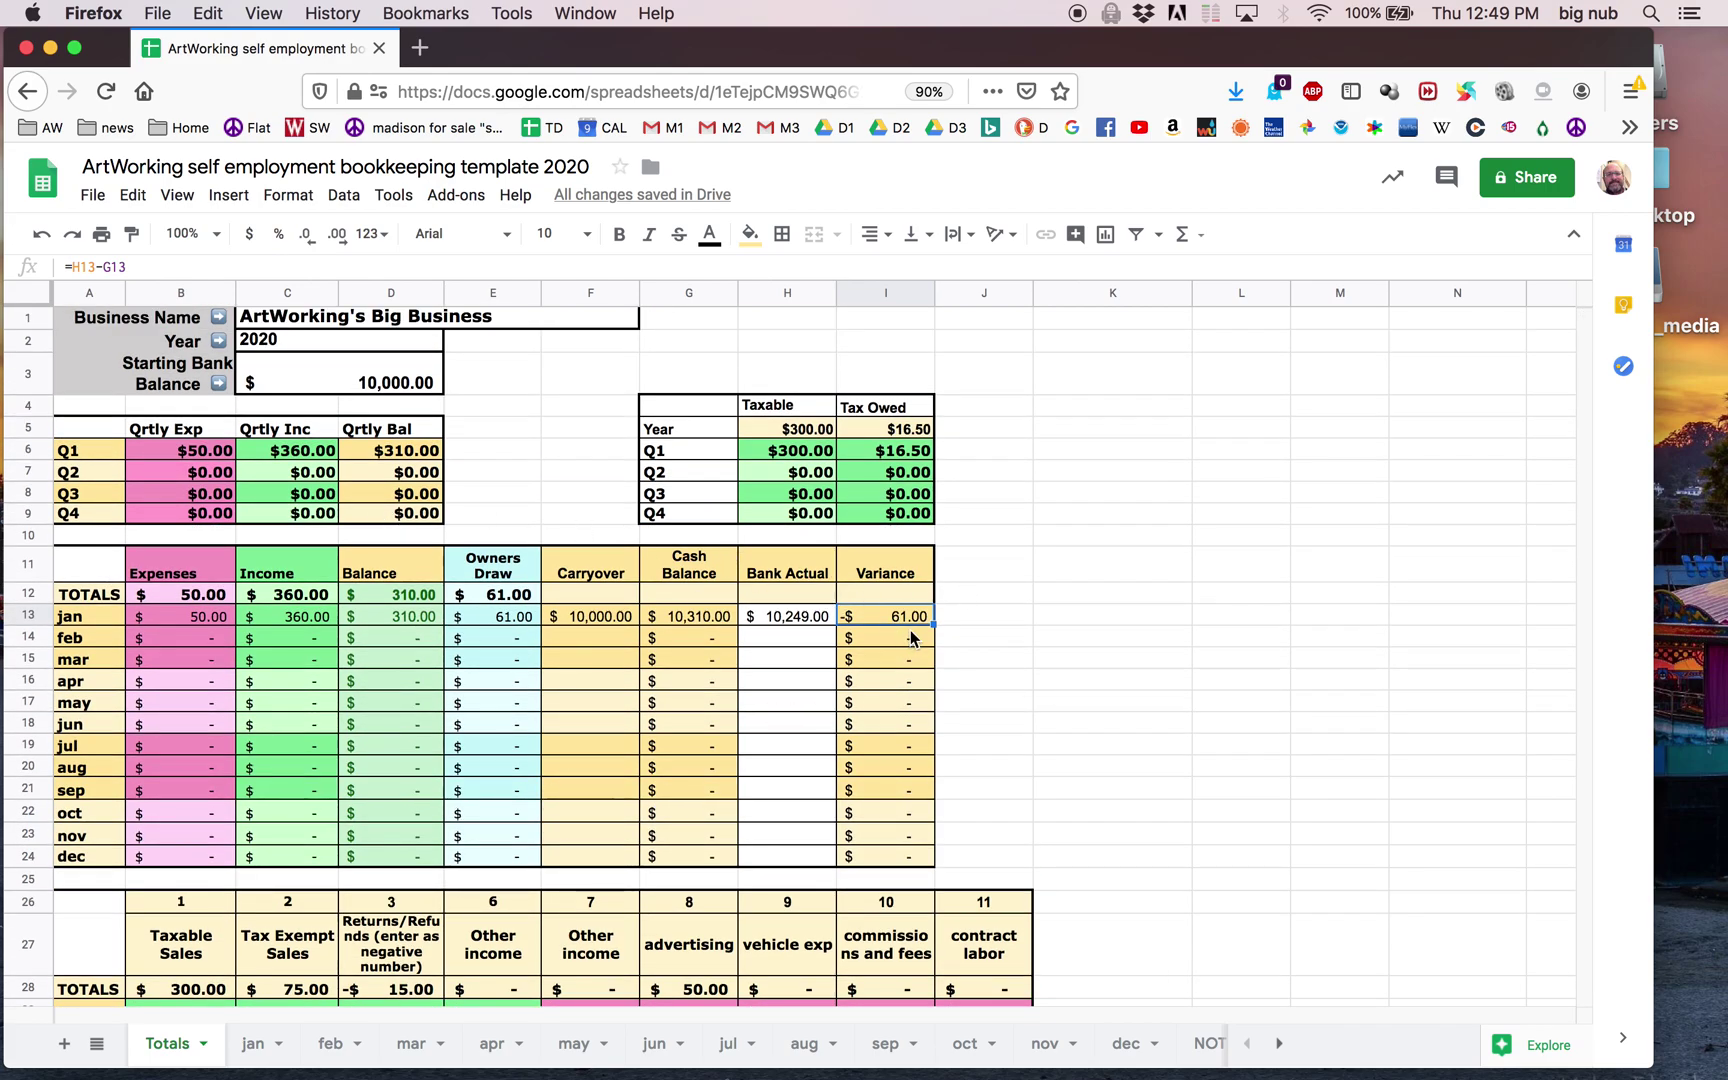
{"action": "left_click", "coordinate": [1005, 621]}
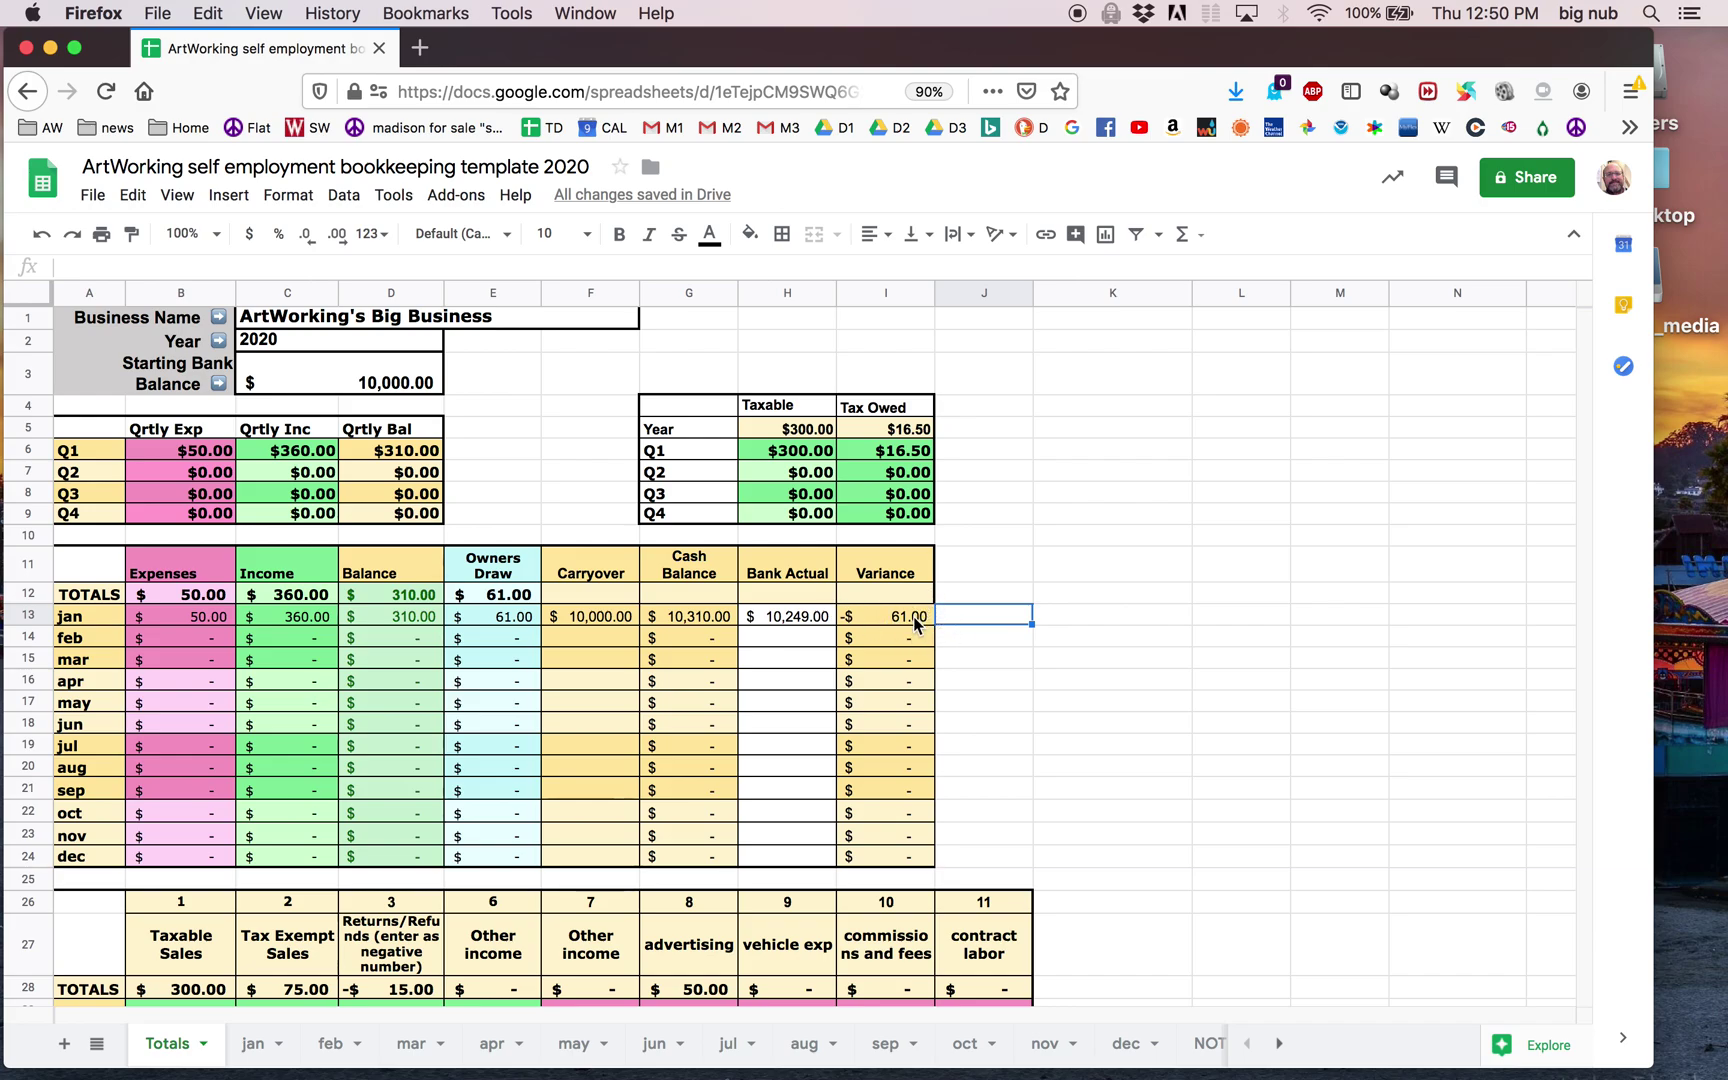
{"action": "left_click", "coordinate": [1078, 616]}
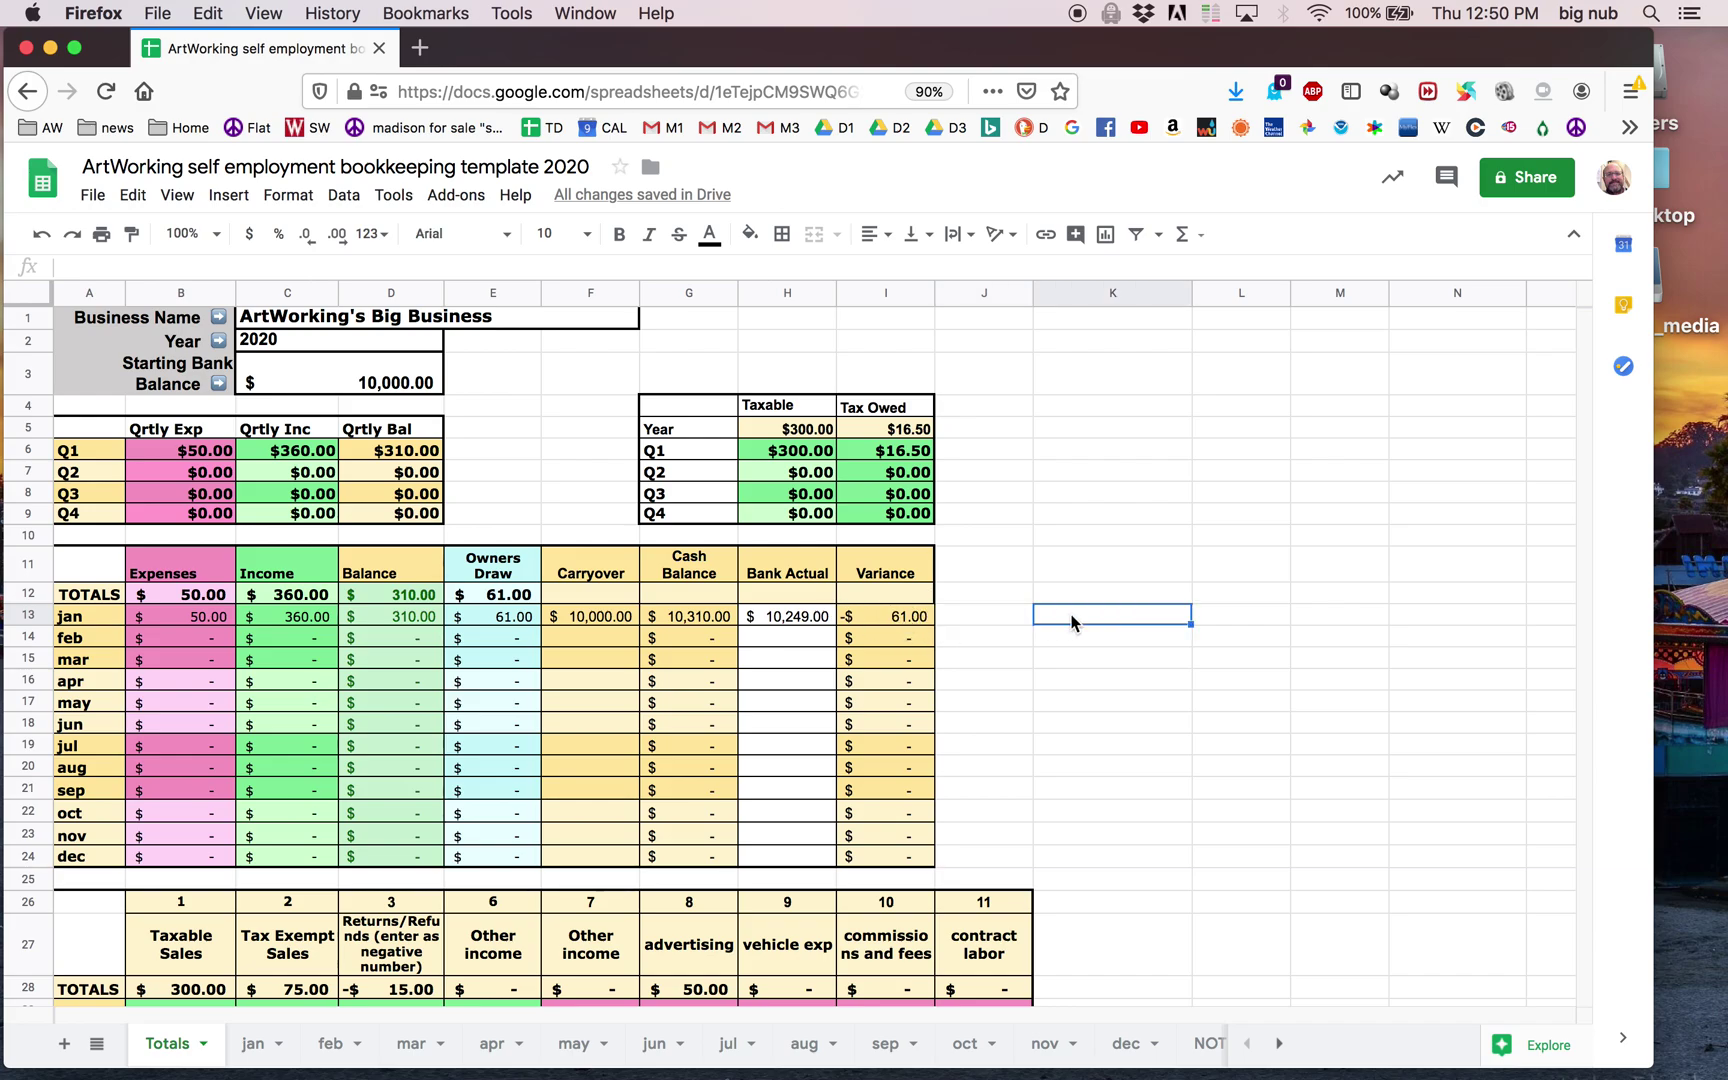
{"action": "left_click", "coordinate": [976, 614]}
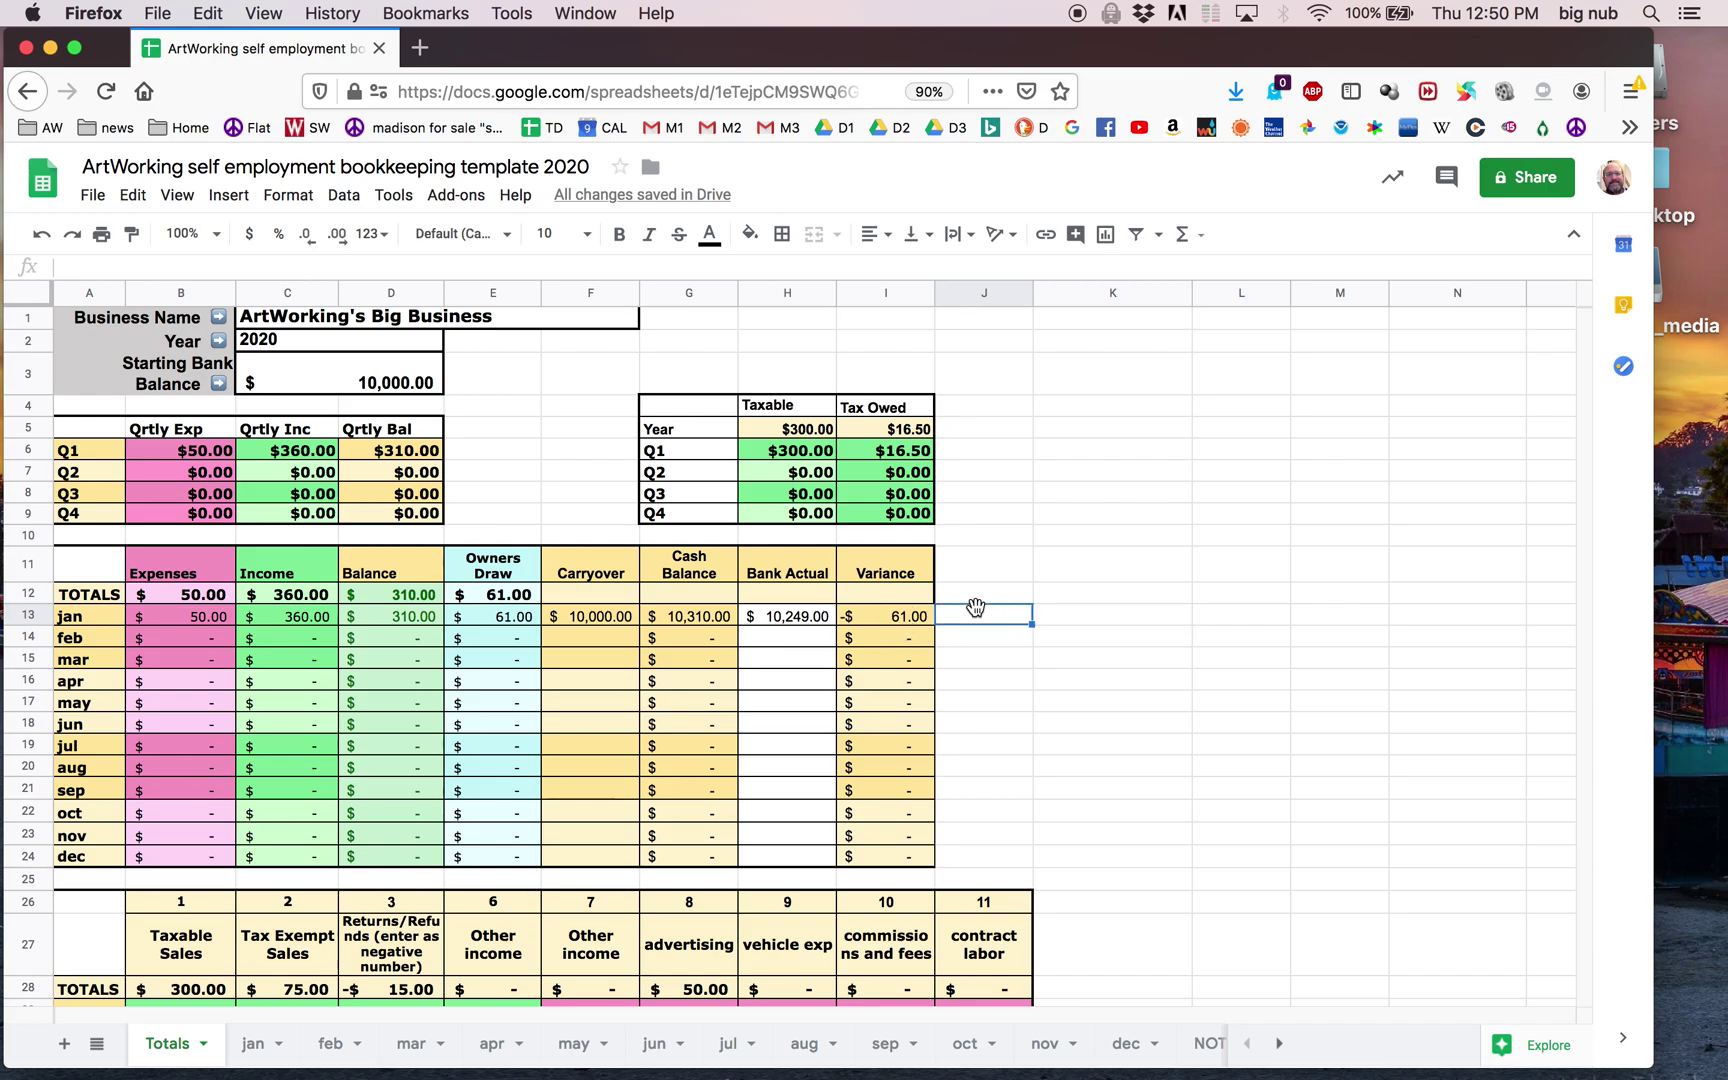
{"action": "left_click", "coordinate": [790, 614]}
{"action": "left_click", "coordinate": [1040, 425]}
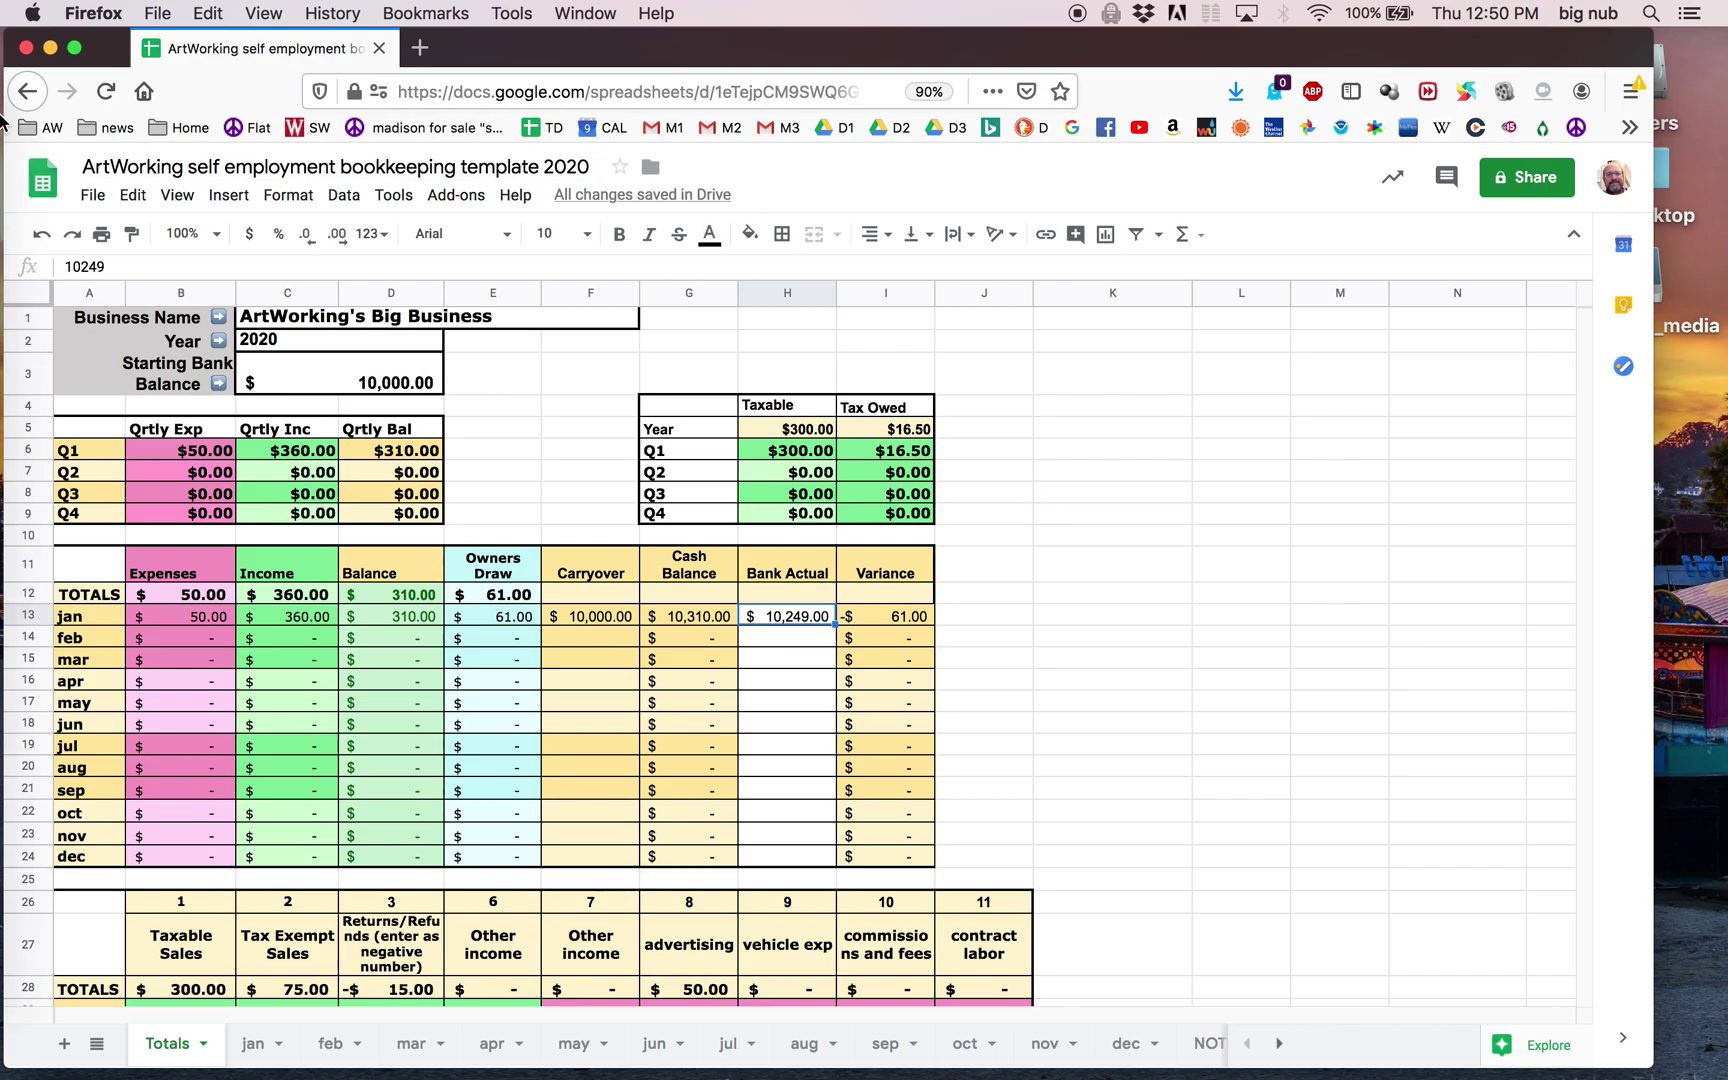
{"action": "left_click", "coordinate": [33, 12]}
{"action": "left_click", "coordinate": [33, 11]}
{"action": "mouse_move", "coordinate": [2, 182]}
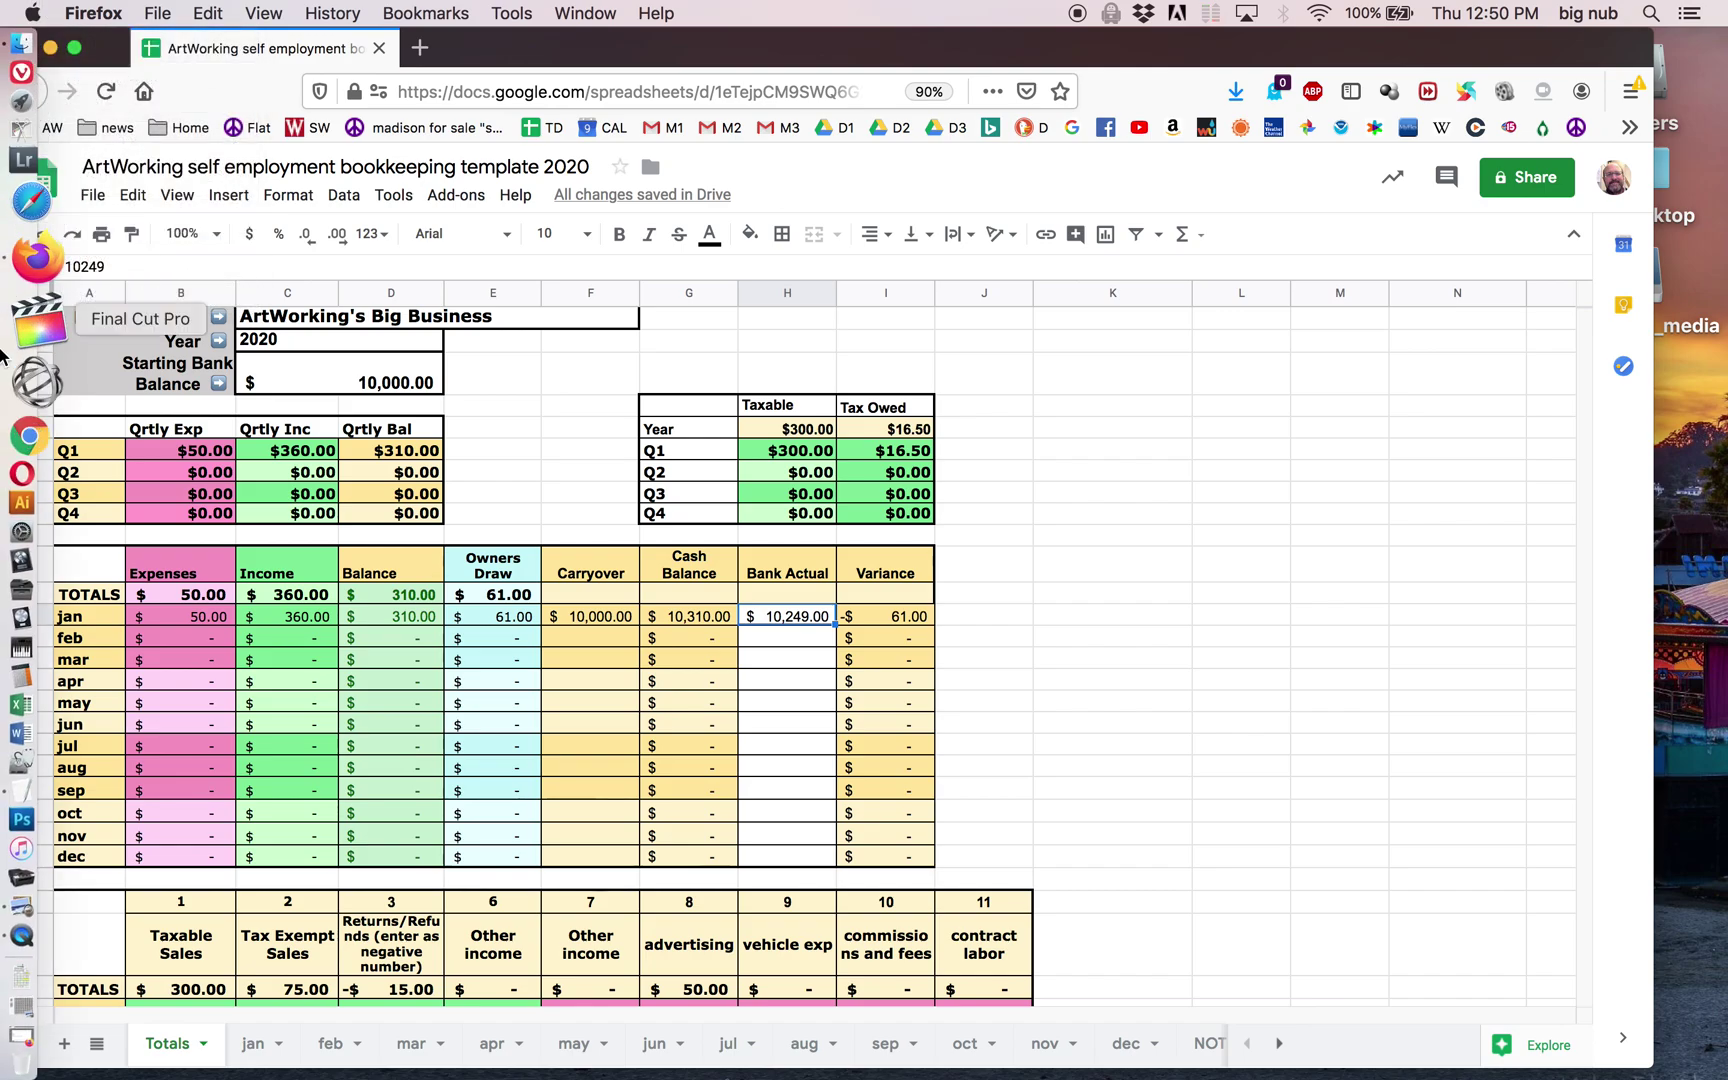
{"action": "left_click", "coordinate": [46, 866]}
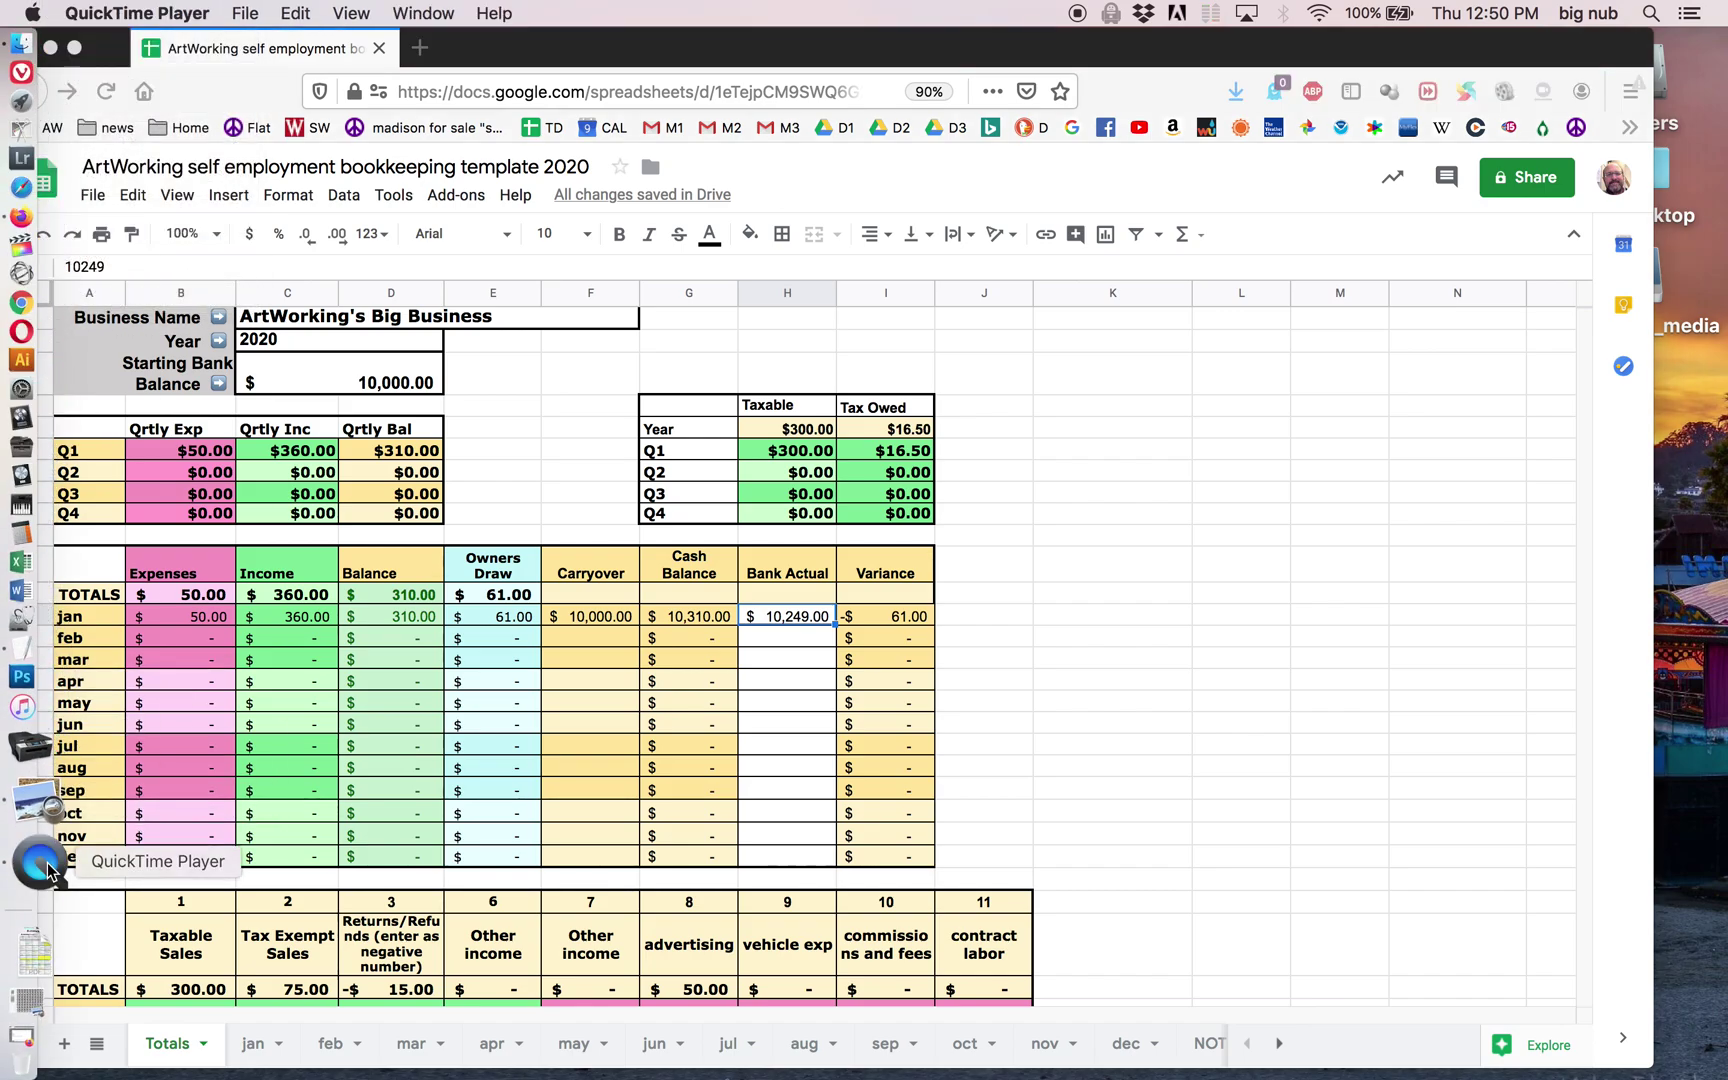
{"action": "key", "text": "super+q"}
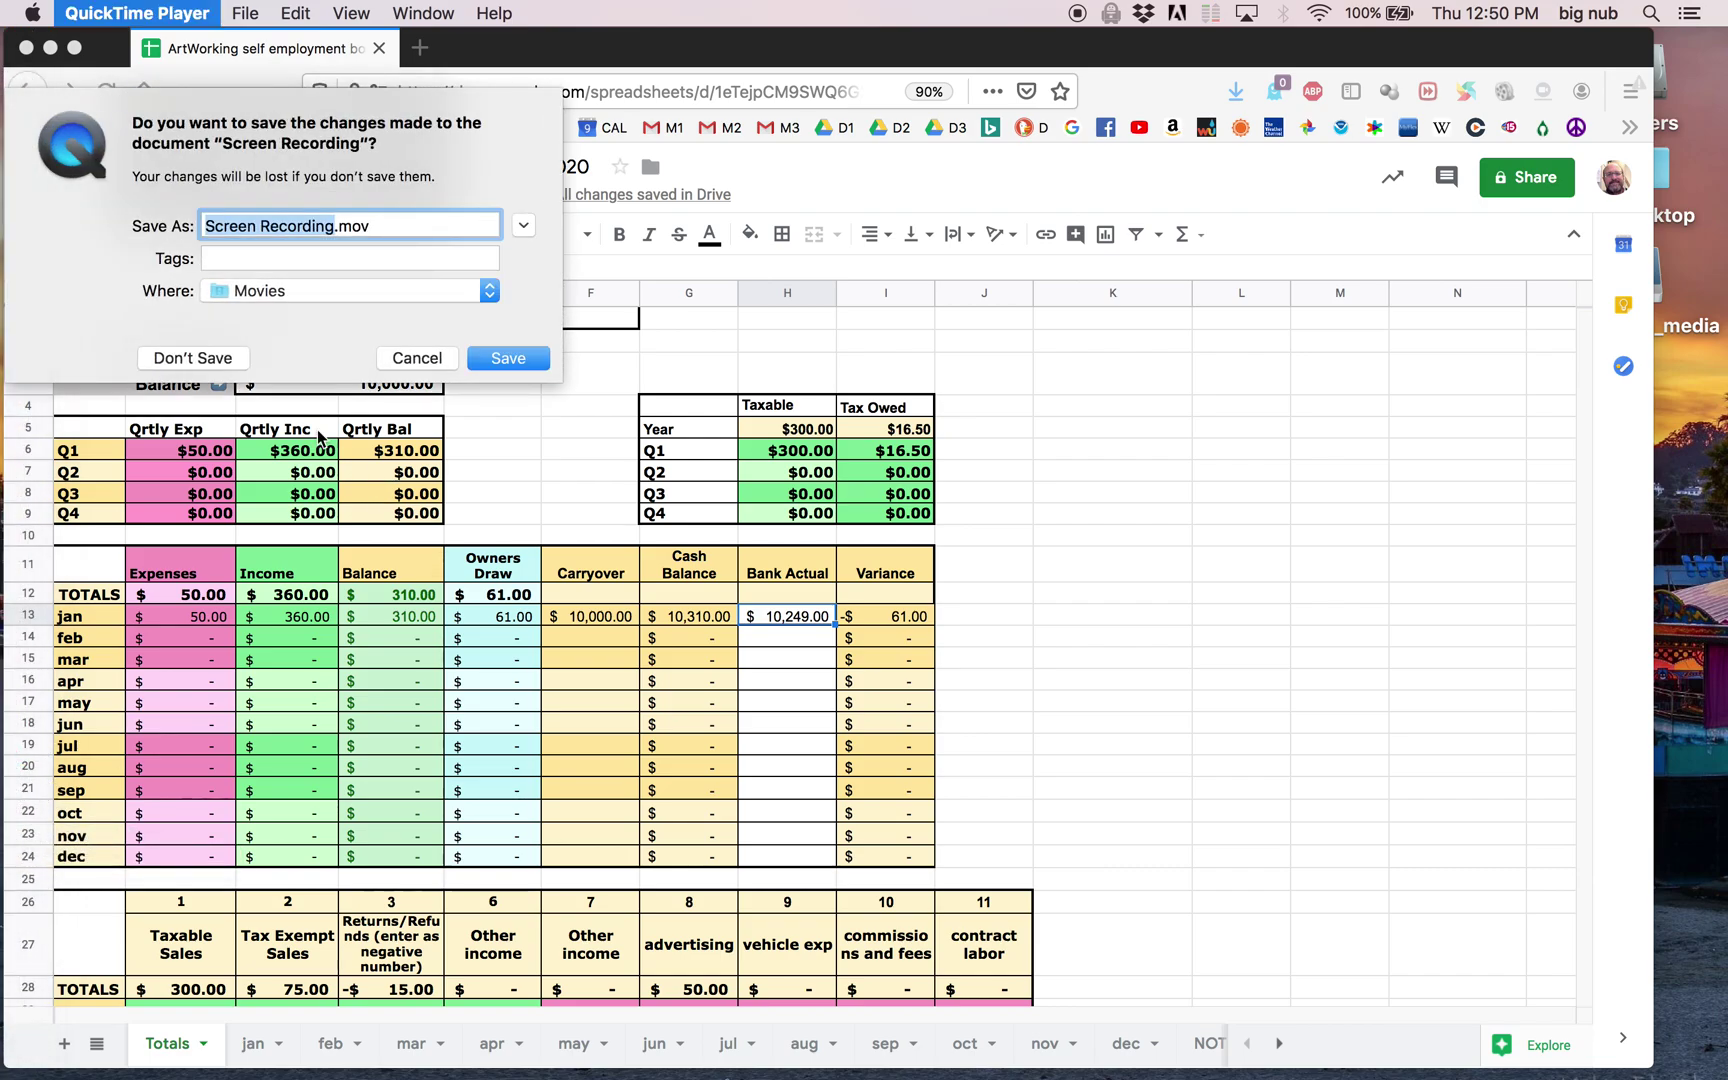